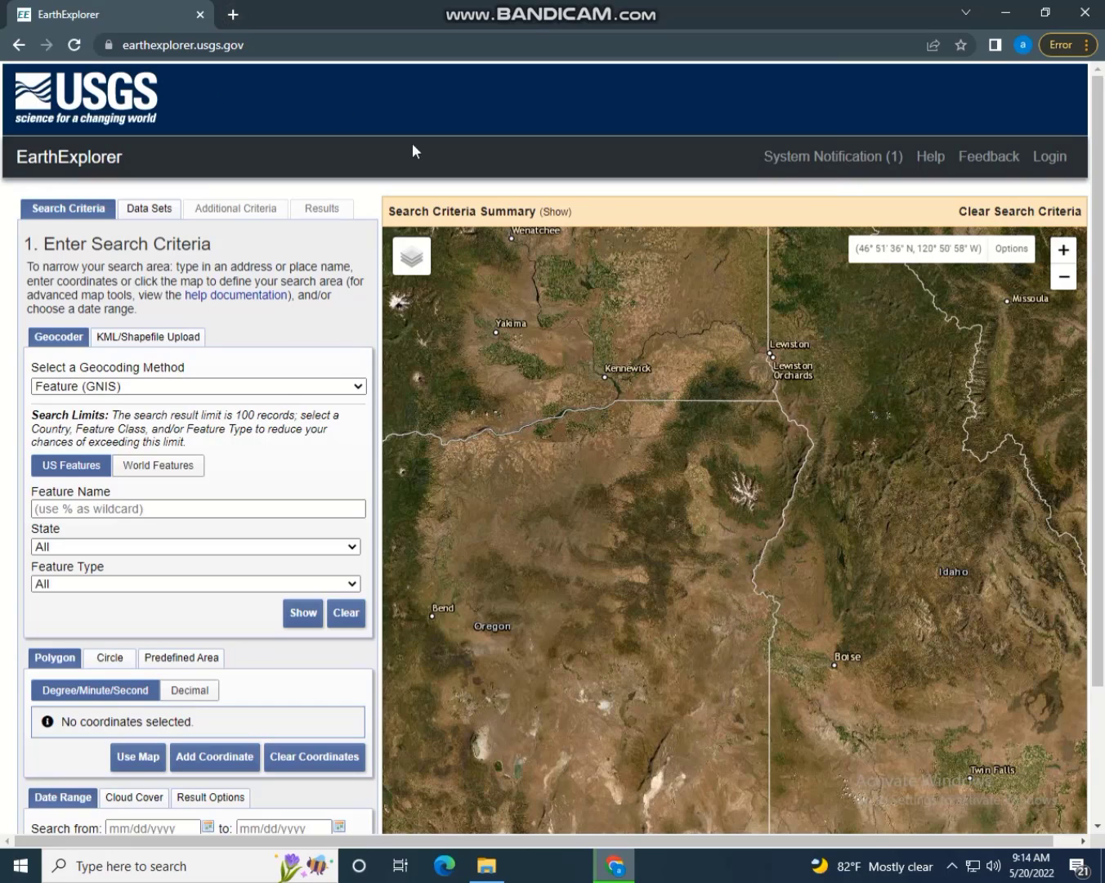
Open a new empty browser tab beside the EarthExplorer page
{"action": "left_click", "coordinate": [233, 14]}
Close the EarthExplorer tab and search Google for 'google earth explorer'
{"action": "left_click", "coordinate": [201, 14]}
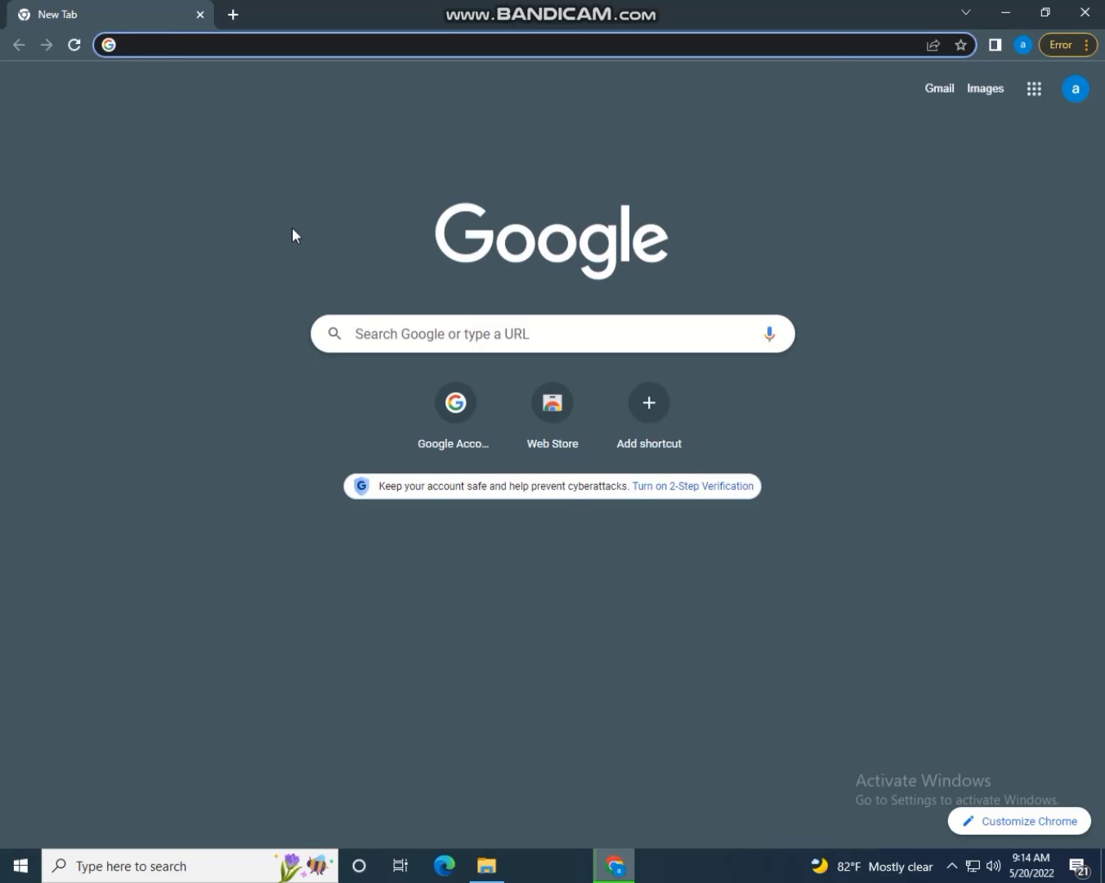
{"action": "type", "text": "google"}
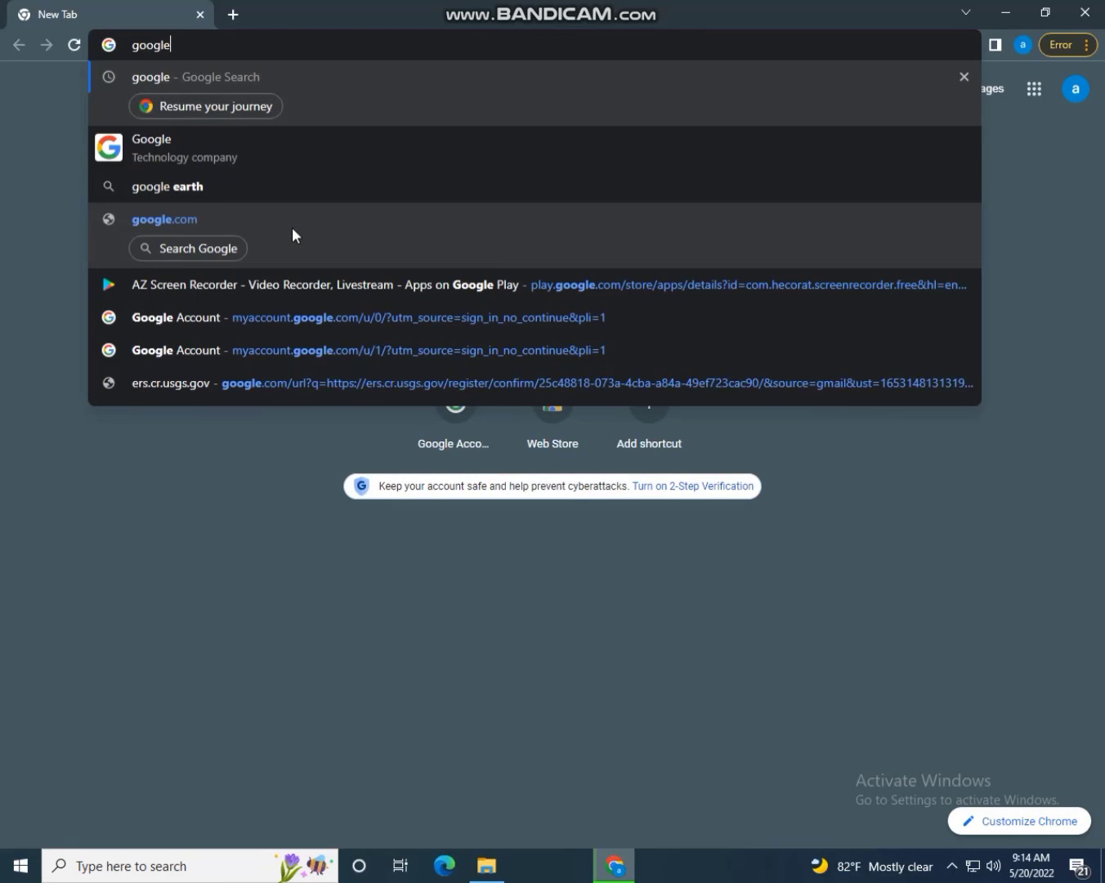
{"action": "type", "text": " earth "}
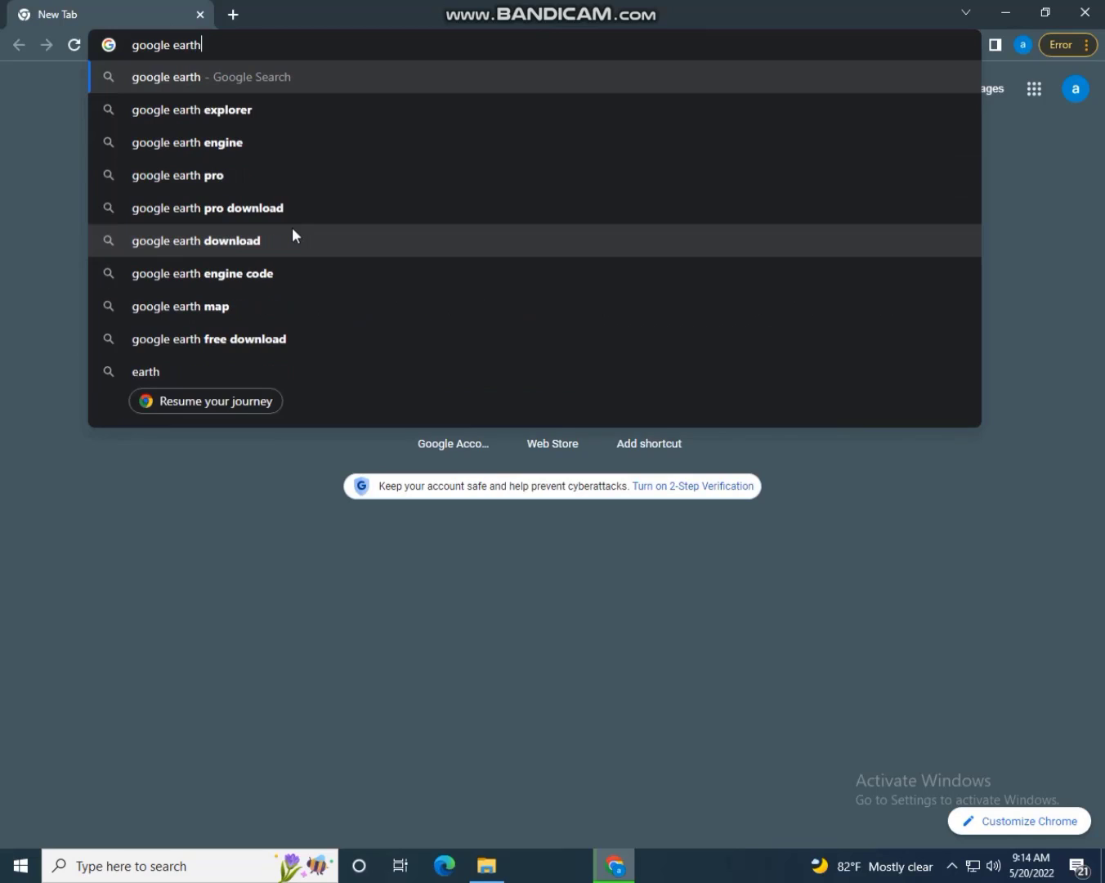
{"action": "type", "text": "ex"}
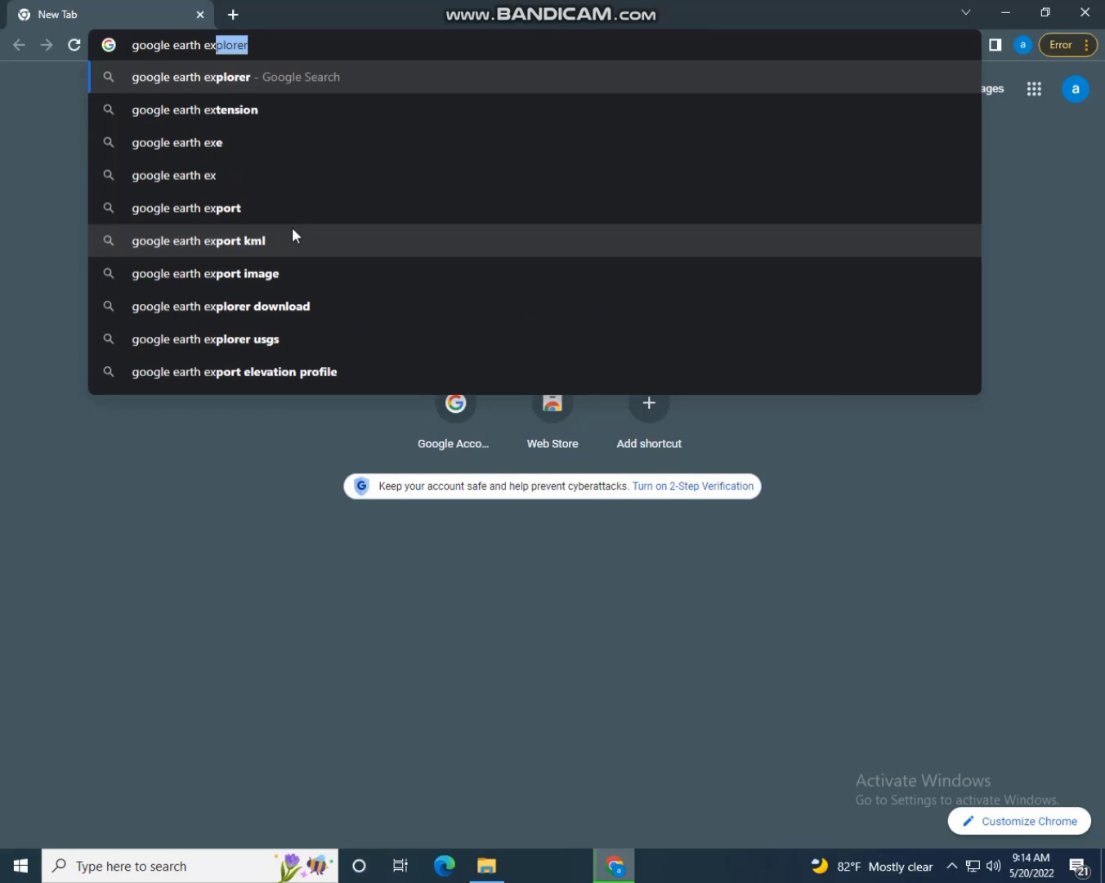
{"action": "type", "text": "plore"}
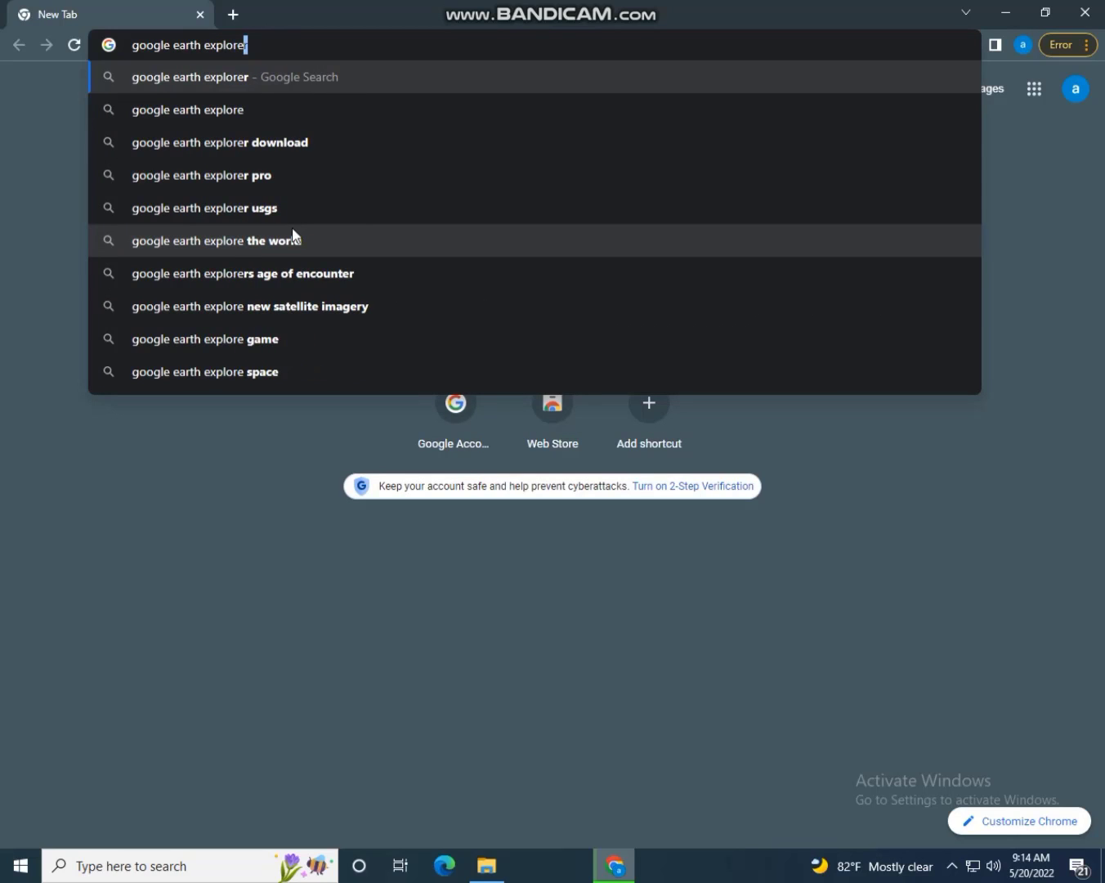
{"action": "type", "text": "r"}
{"action": "key", "text": "Return"}
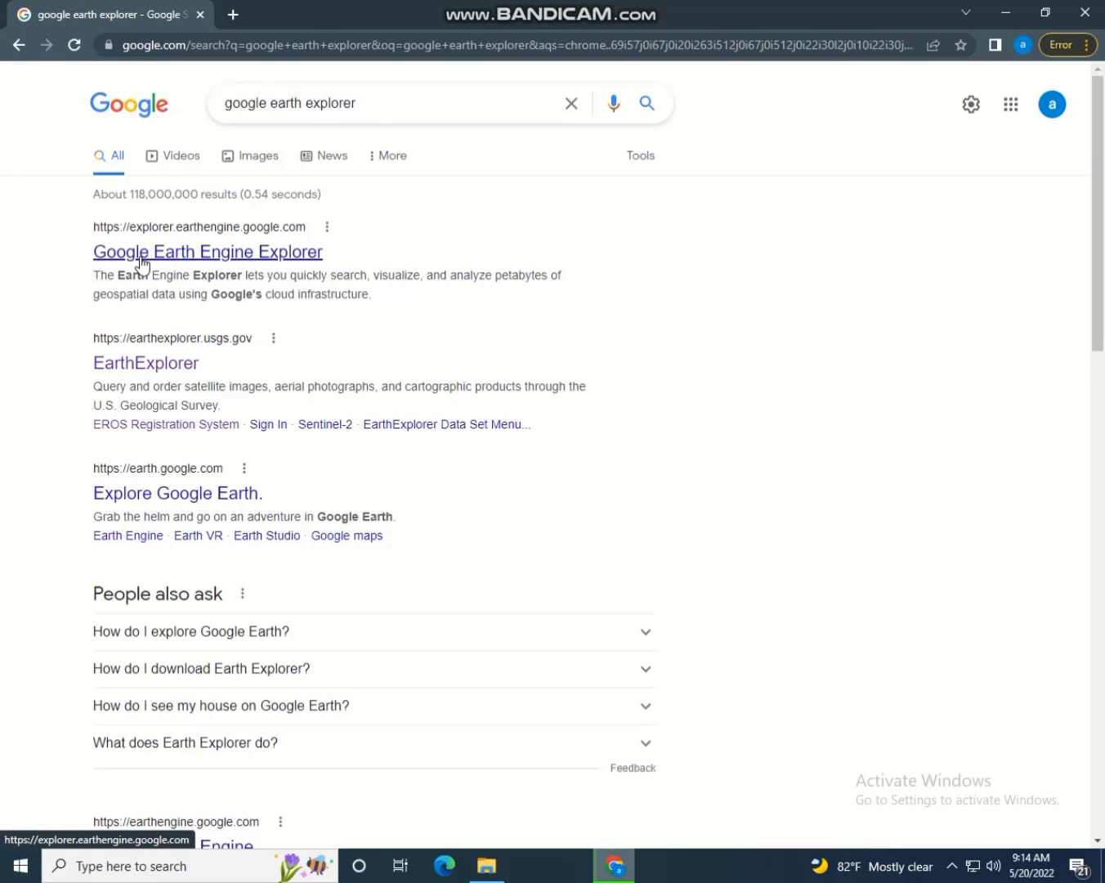
Check the Earth Engine Explorer result, then go back and open the USGS EarthExplorer result
{"action": "left_click", "coordinate": [156, 260]}
{"action": "left_click", "coordinate": [201, 259]}
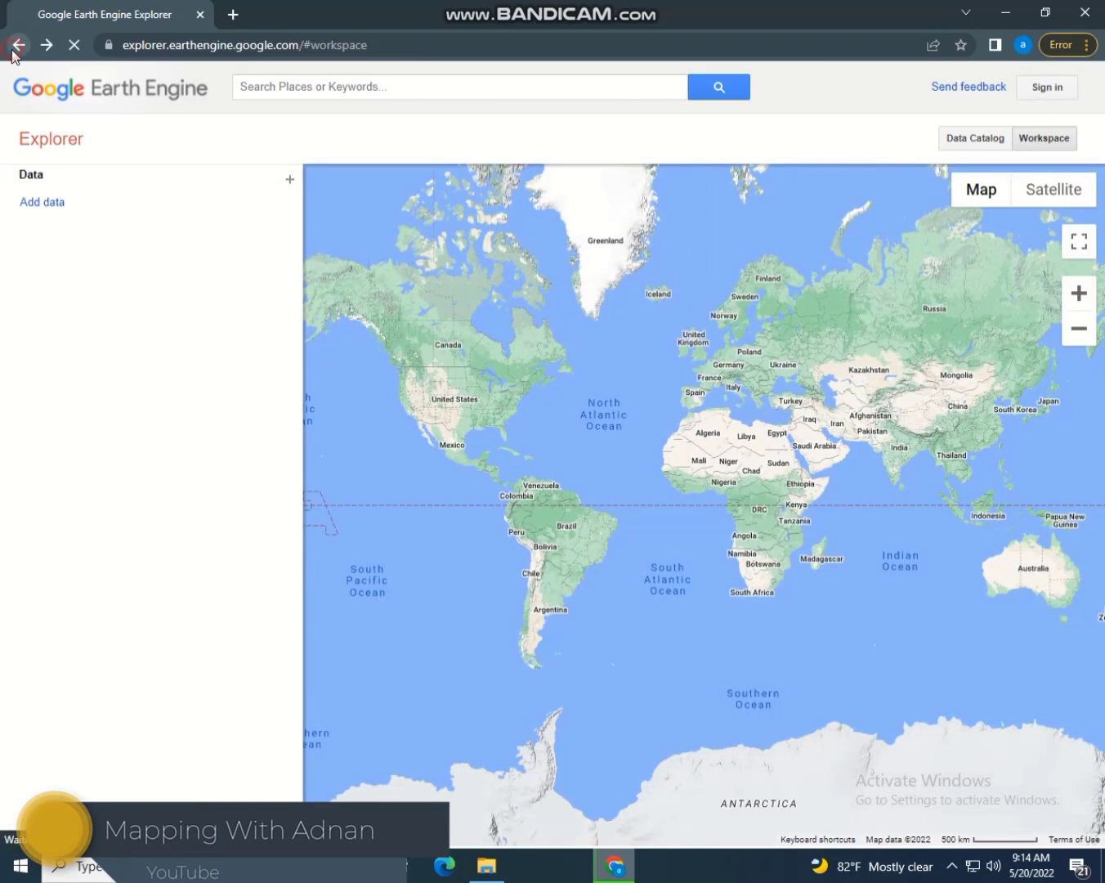
{"action": "left_click", "coordinate": [19, 44]}
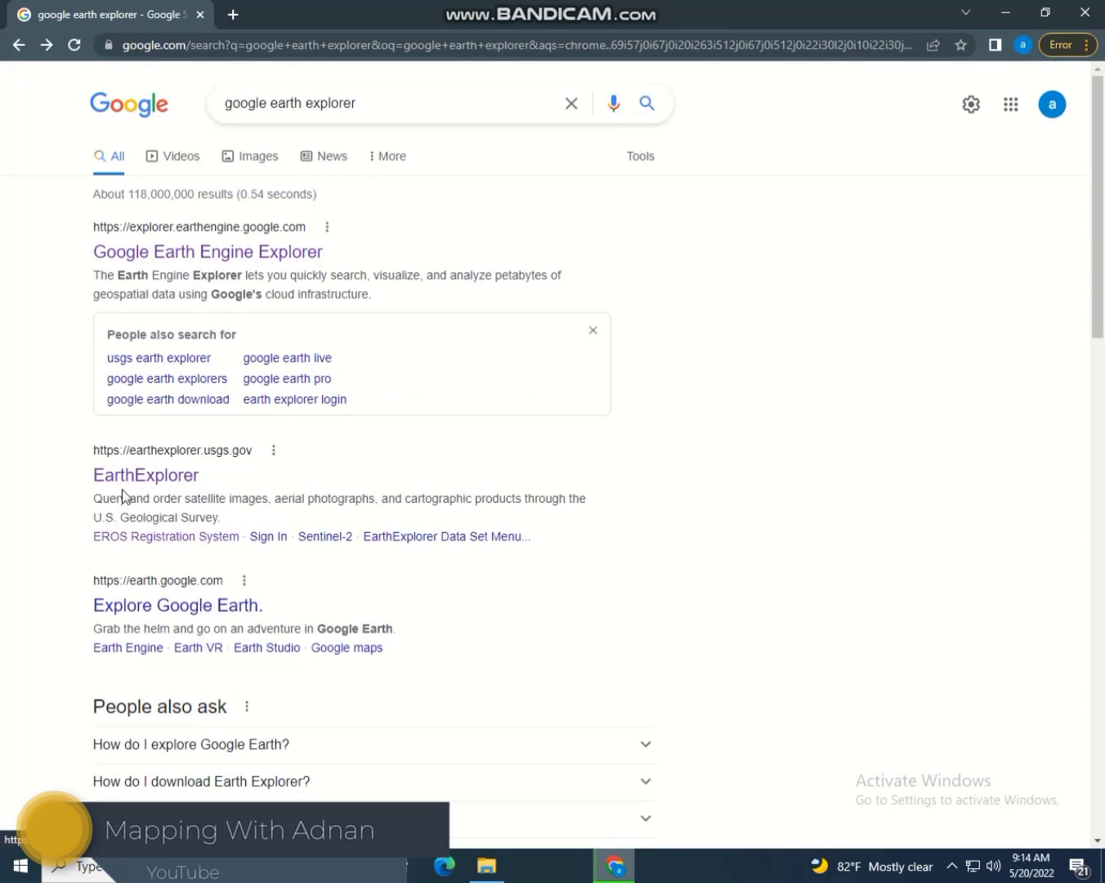
{"action": "left_click", "coordinate": [153, 474]}
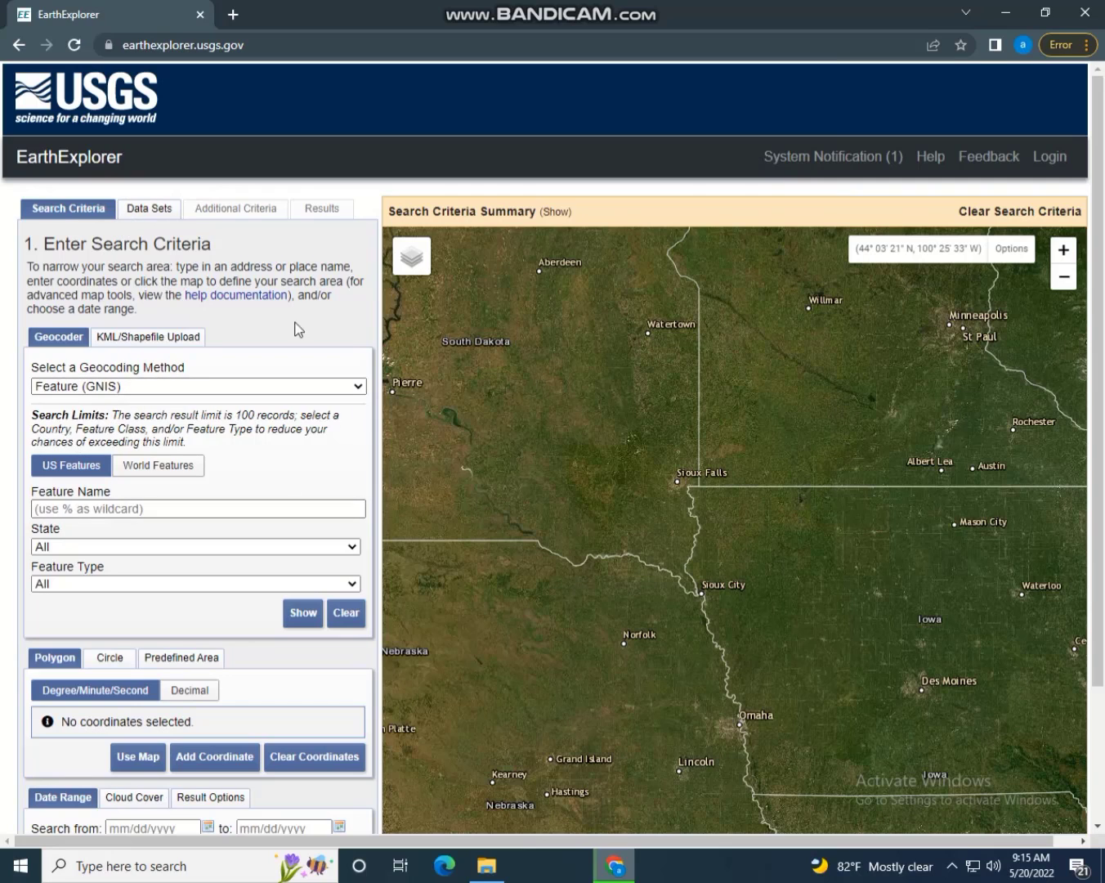
Pan the map westward, then go to the USGS Login page
{"action": "left_click_drag", "start_coordinate": [560, 386], "coordinate": [651, 429]}
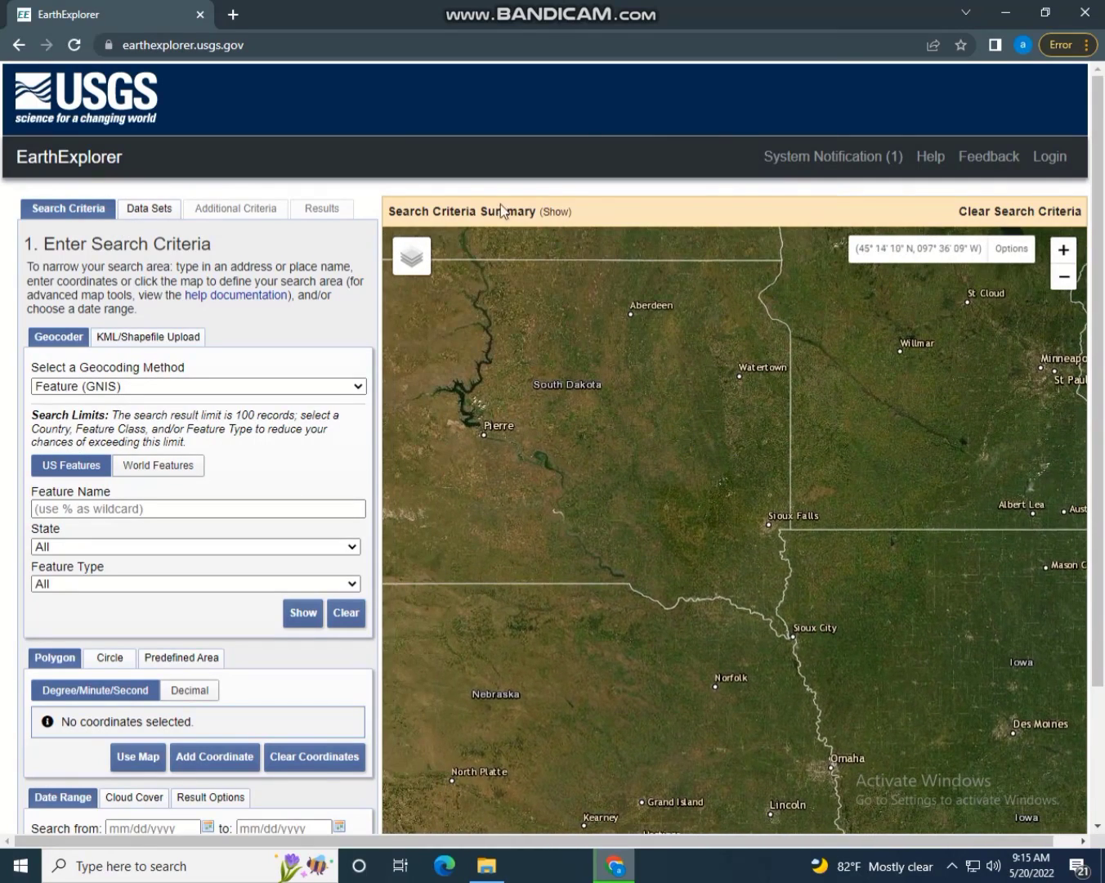
{"action": "left_click", "coordinate": [1052, 169]}
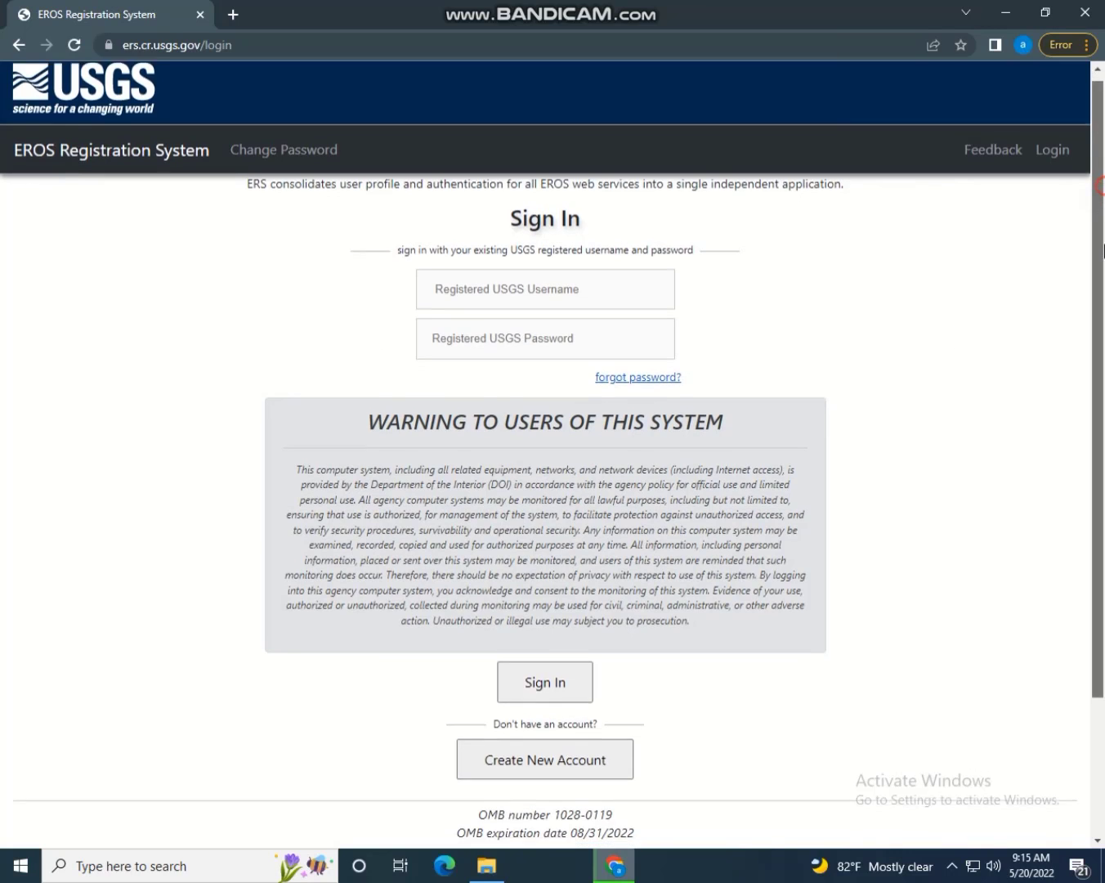
Start a new account, enter the chosen username and copy it
{"action": "scroll", "coordinate": [834, 424], "scroll_direction": "down", "scroll_amount": 3}
{"action": "left_click", "coordinate": [566, 592]}
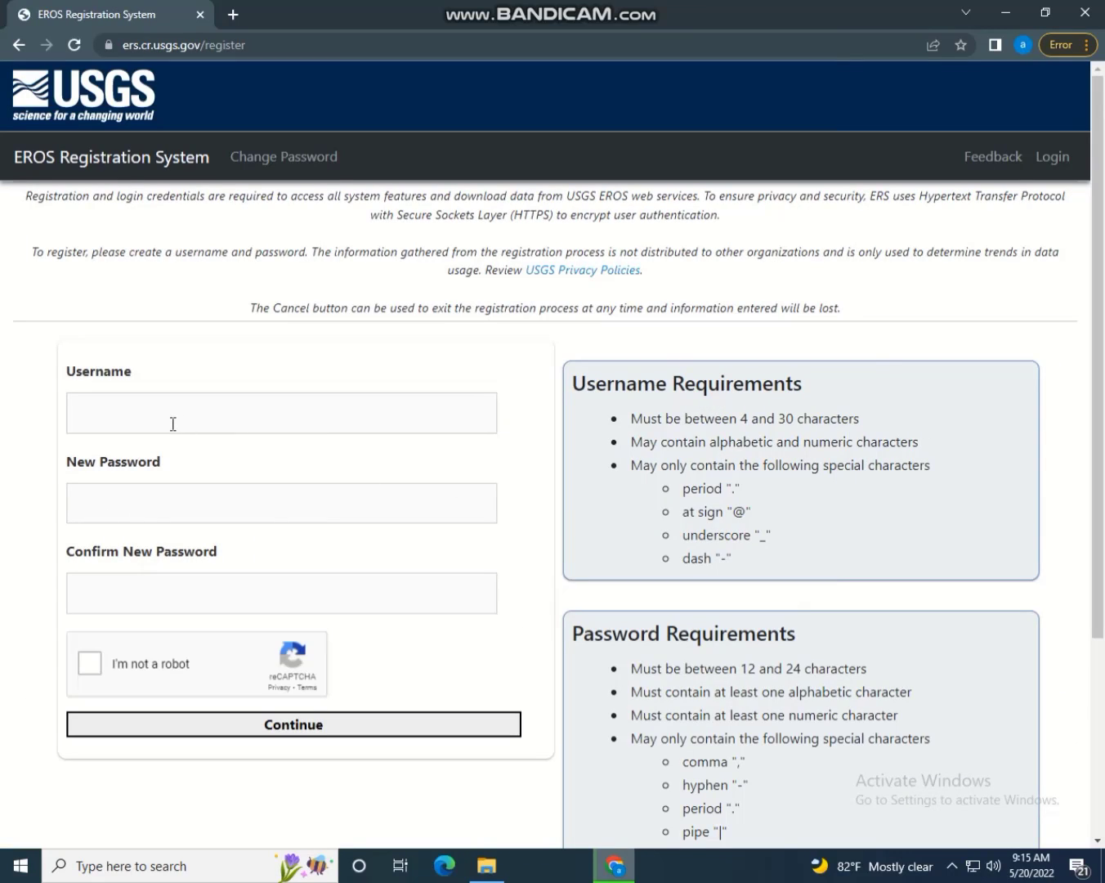
{"action": "left_click", "coordinate": [155, 420]}
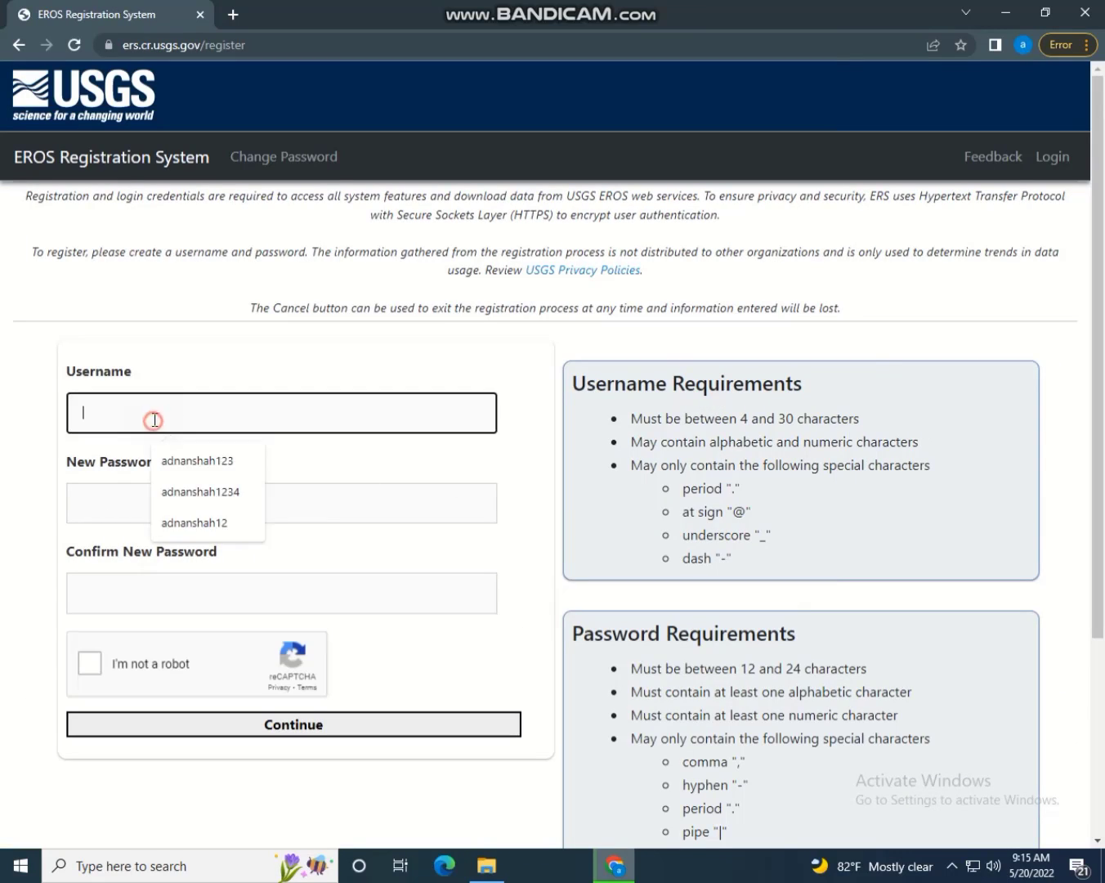
{"action": "left_click", "coordinate": [130, 488]}
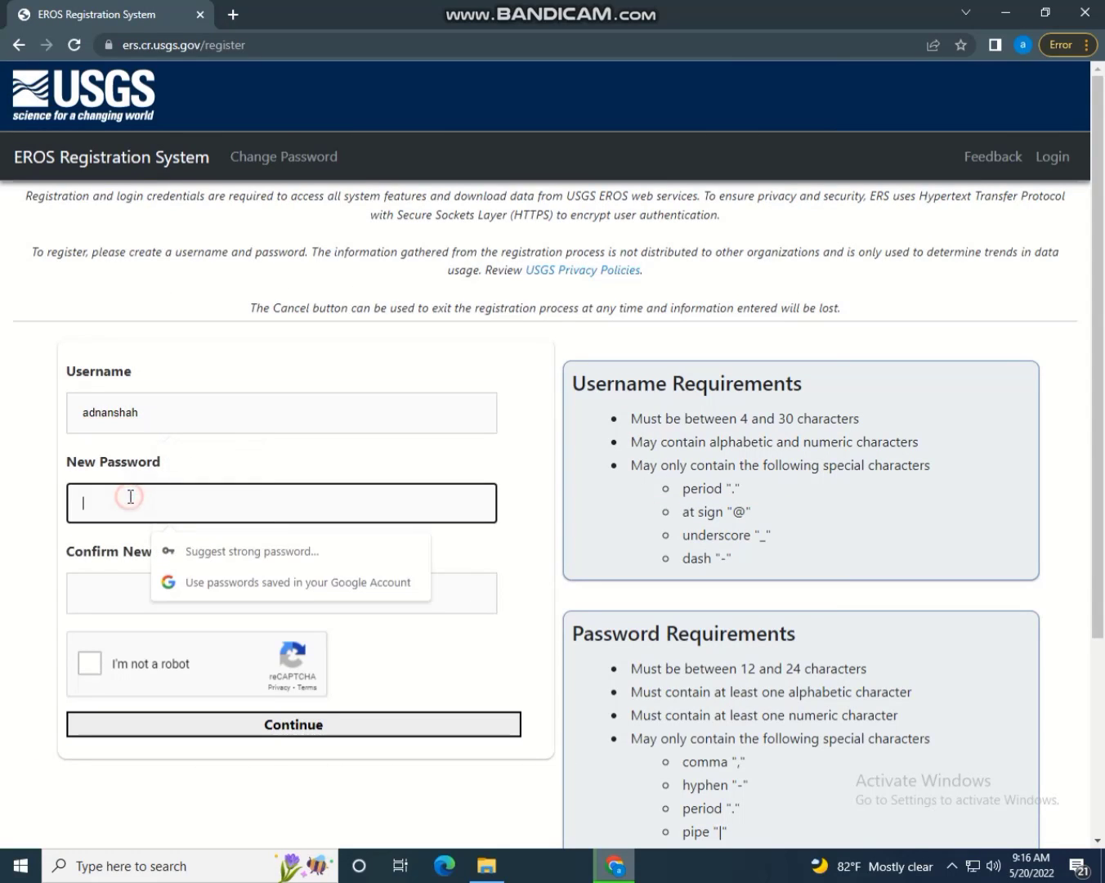
{"action": "left_click", "coordinate": [140, 415]}
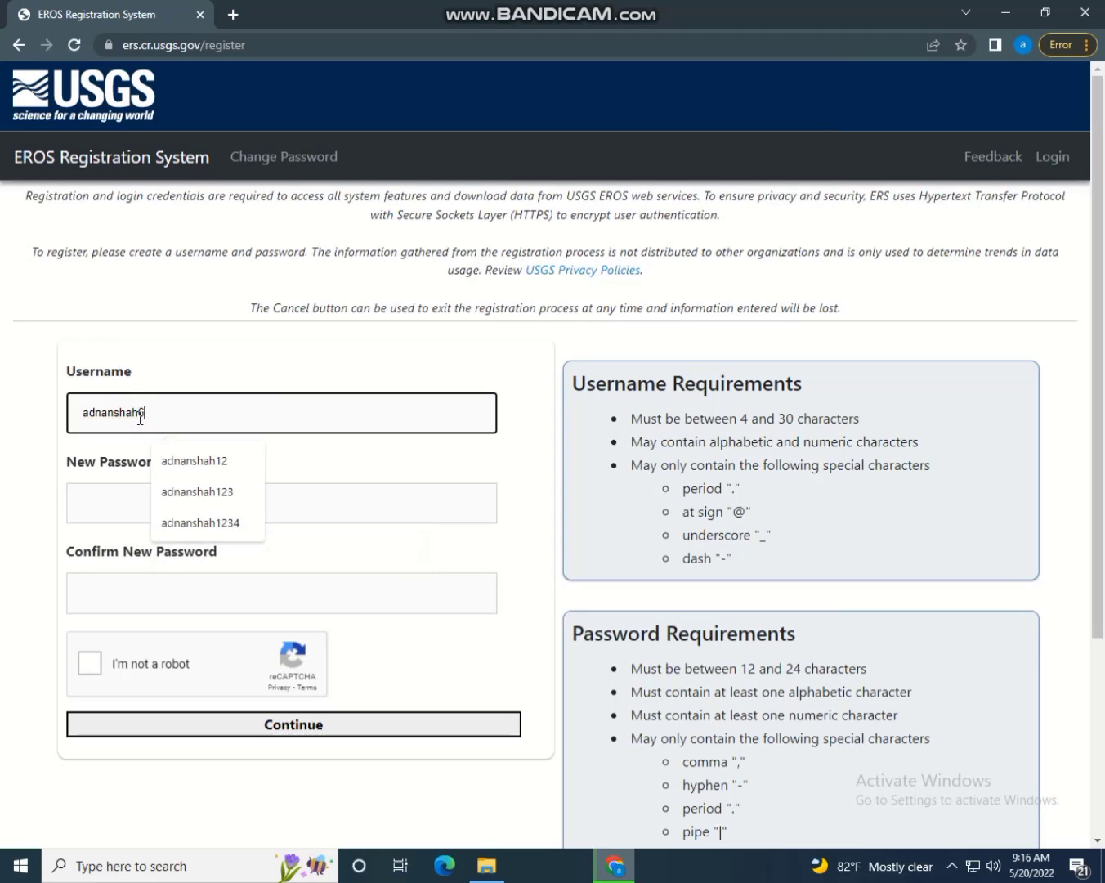
{"action": "left_click_drag", "start_coordinate": [179, 415], "coordinate": [91, 421]}
{"action": "right_click", "coordinate": [85, 422]}
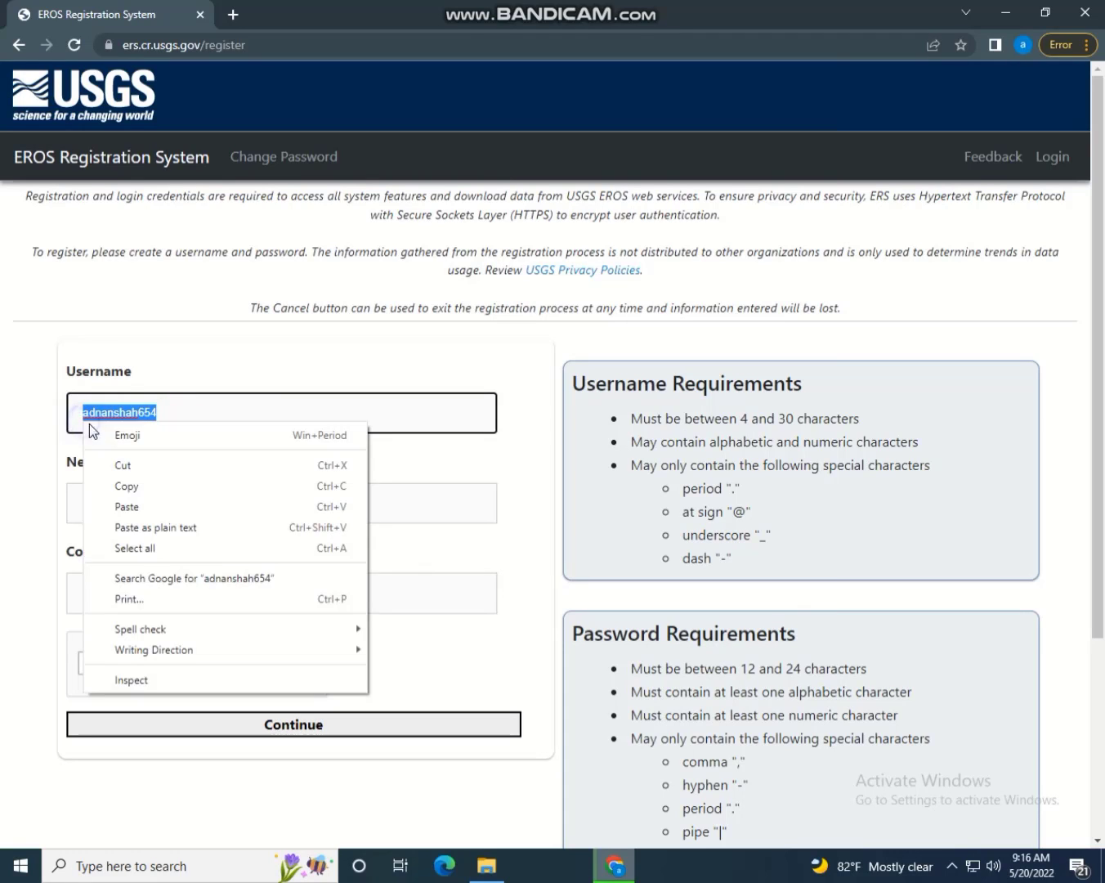
{"action": "left_click", "coordinate": [130, 491]}
Enter and confirm the account password, tick 'I'm not a robot' and continue
{"action": "left_click", "coordinate": [103, 502]}
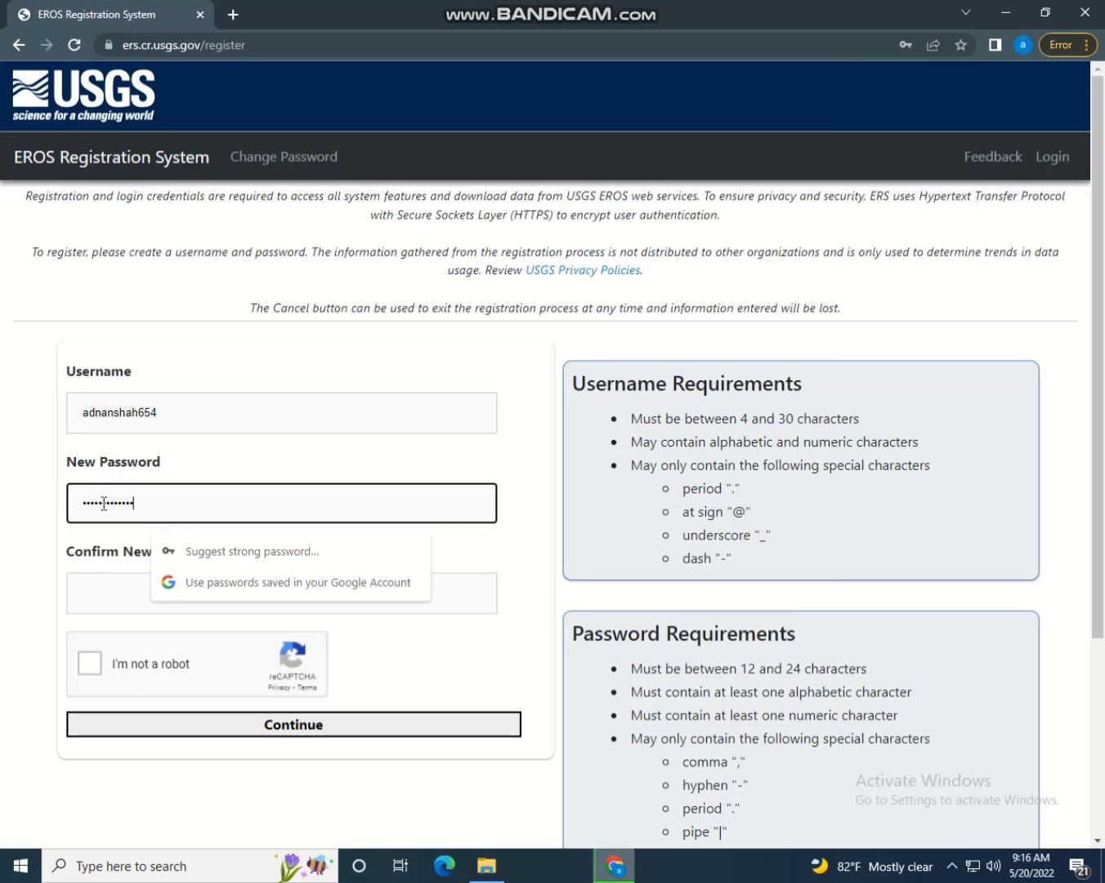
{"action": "left_click", "coordinate": [122, 578]}
{"action": "type", "text": "ad"}
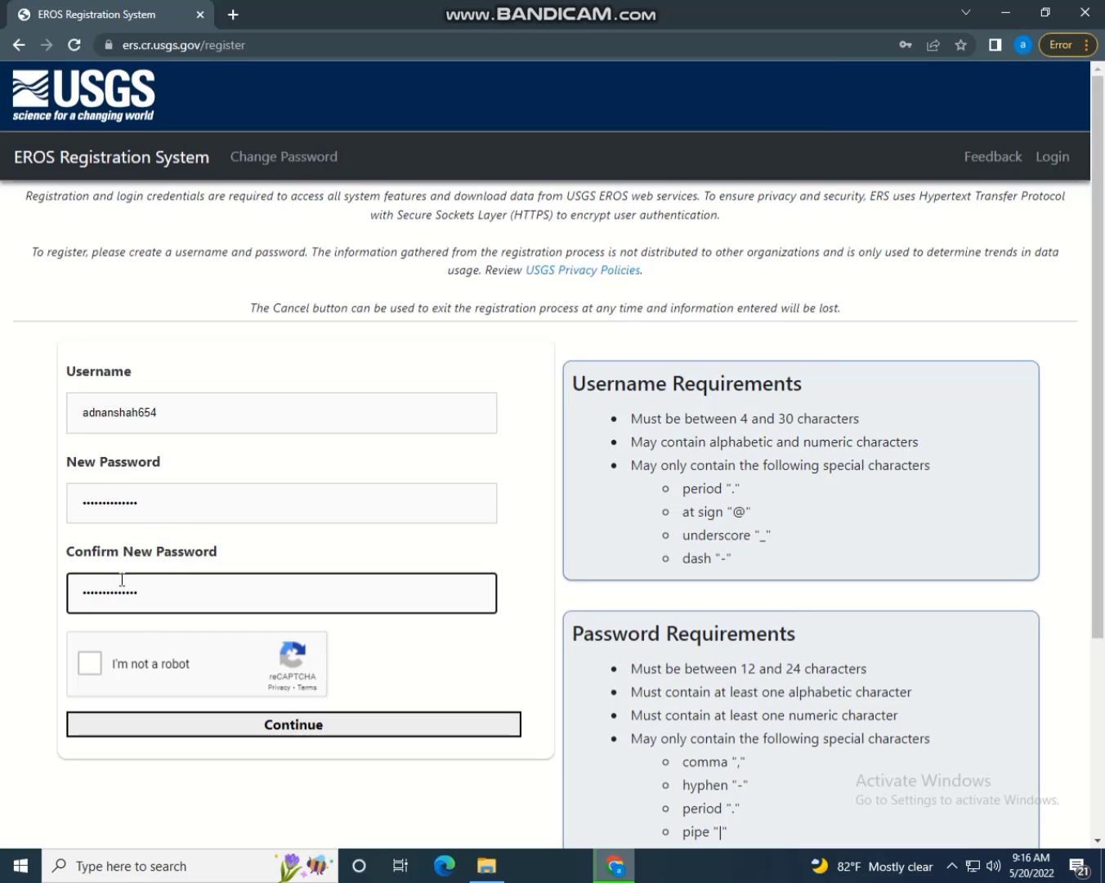
{"action": "left_click", "coordinate": [92, 664]}
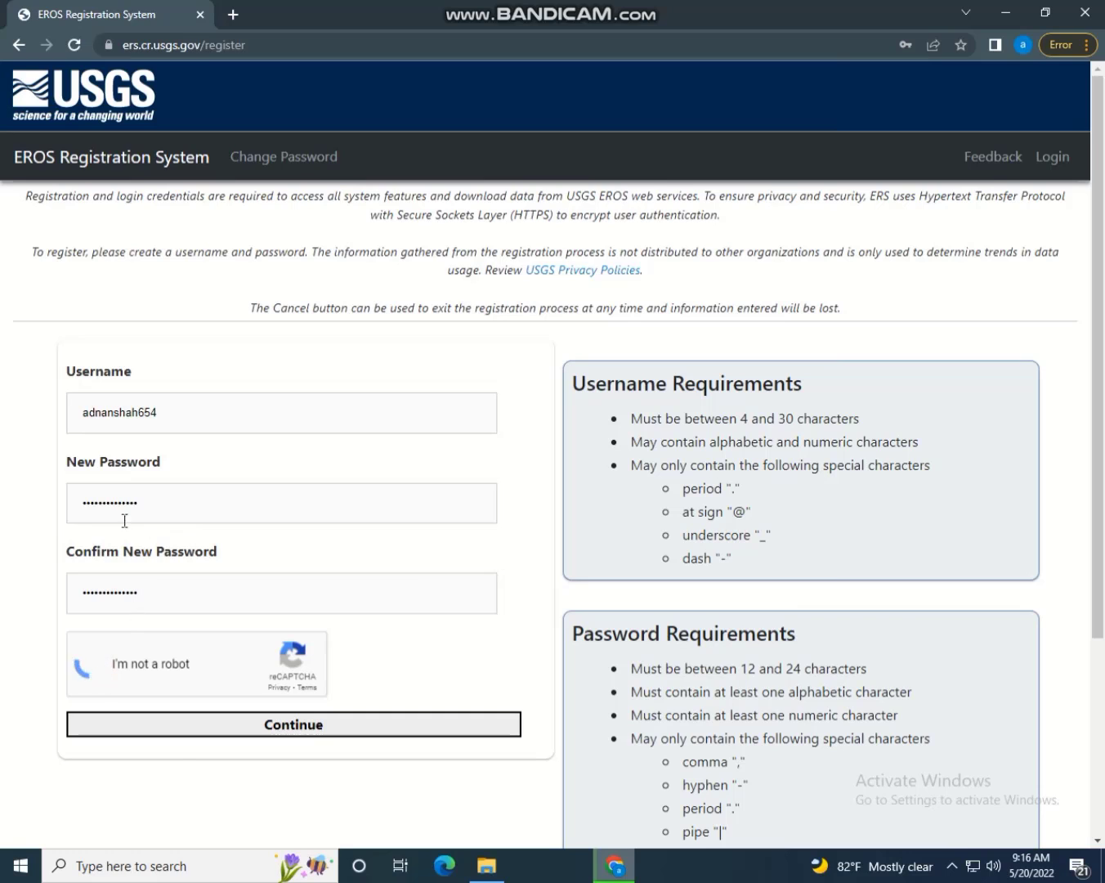
{"action": "left_click", "coordinate": [189, 728]}
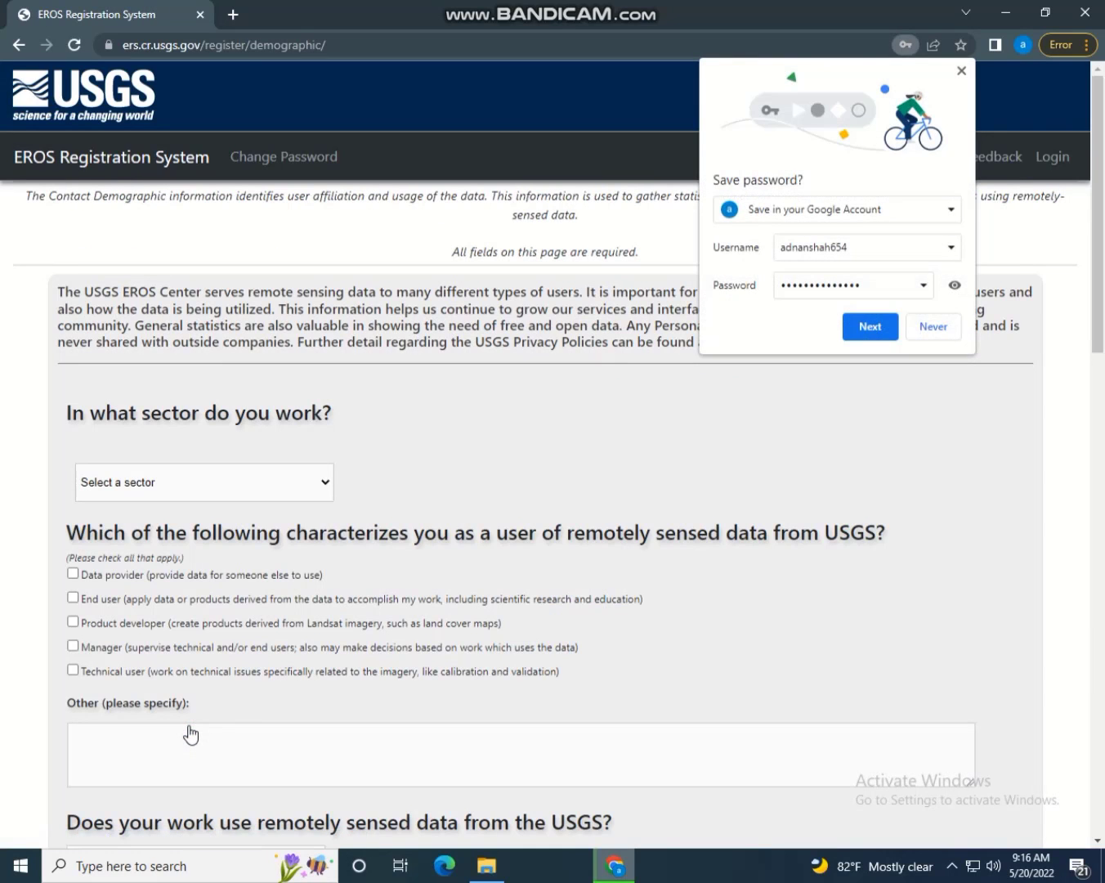
Dismiss the browser's password-saving and account verification prompts
{"action": "left_click", "coordinate": [868, 330]}
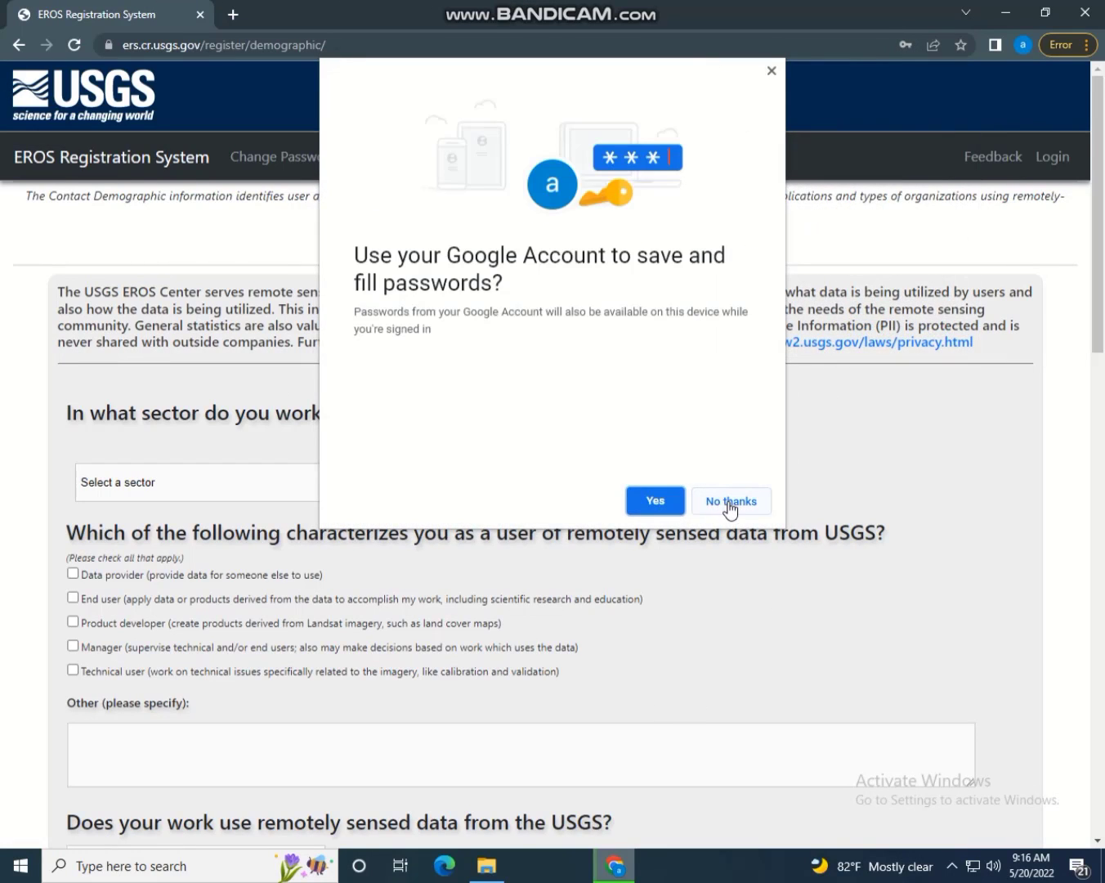
{"action": "left_click", "coordinate": [655, 500]}
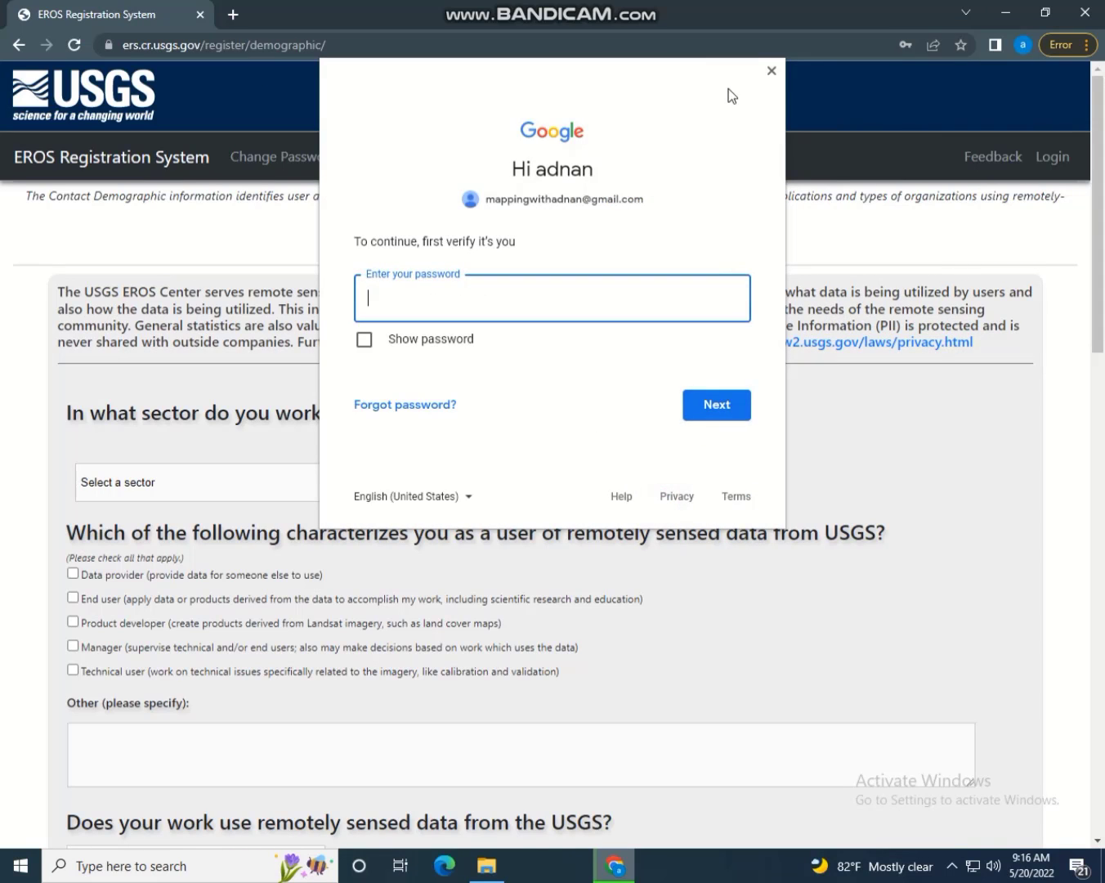
{"action": "left_click", "coordinate": [772, 71]}
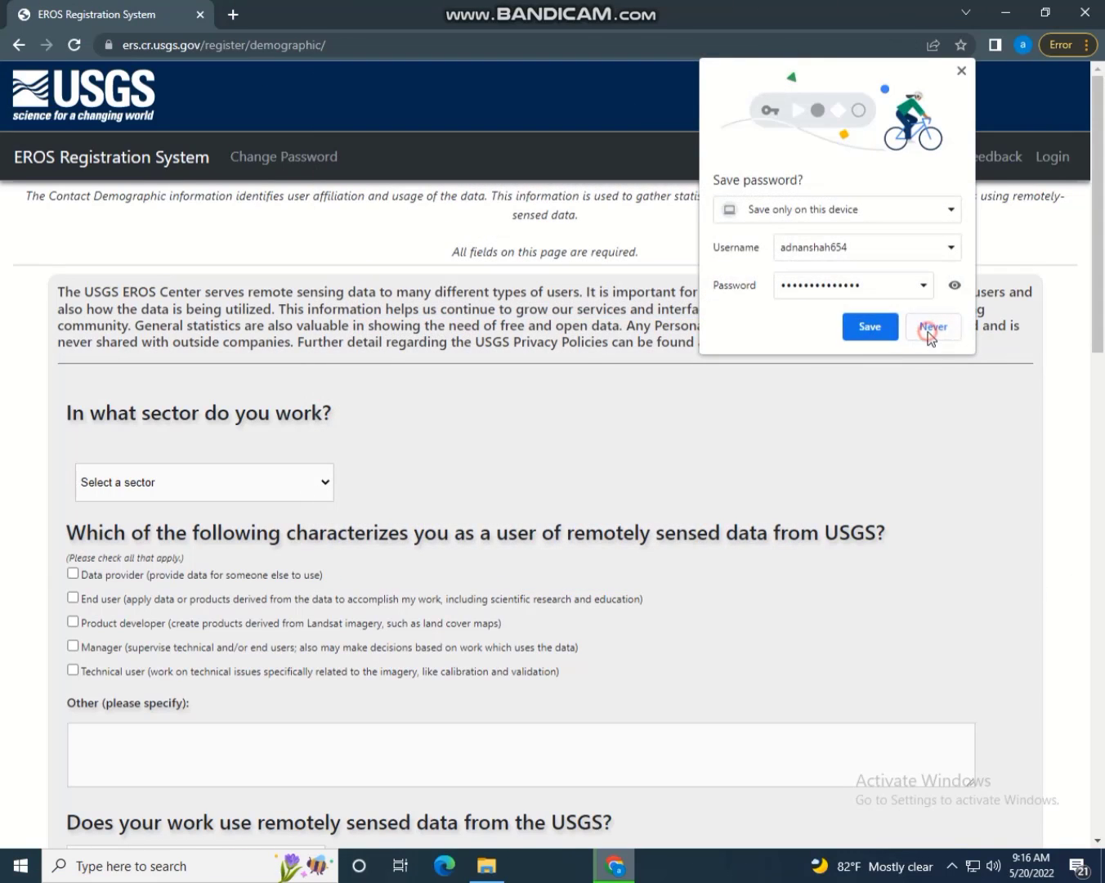
{"action": "left_click", "coordinate": [928, 328]}
{"action": "scroll", "coordinate": [133, 394], "scroll_direction": "down", "scroll_amount": 2}
{"action": "scroll", "coordinate": [133, 393], "scroll_direction": "up", "scroll_amount": 1}
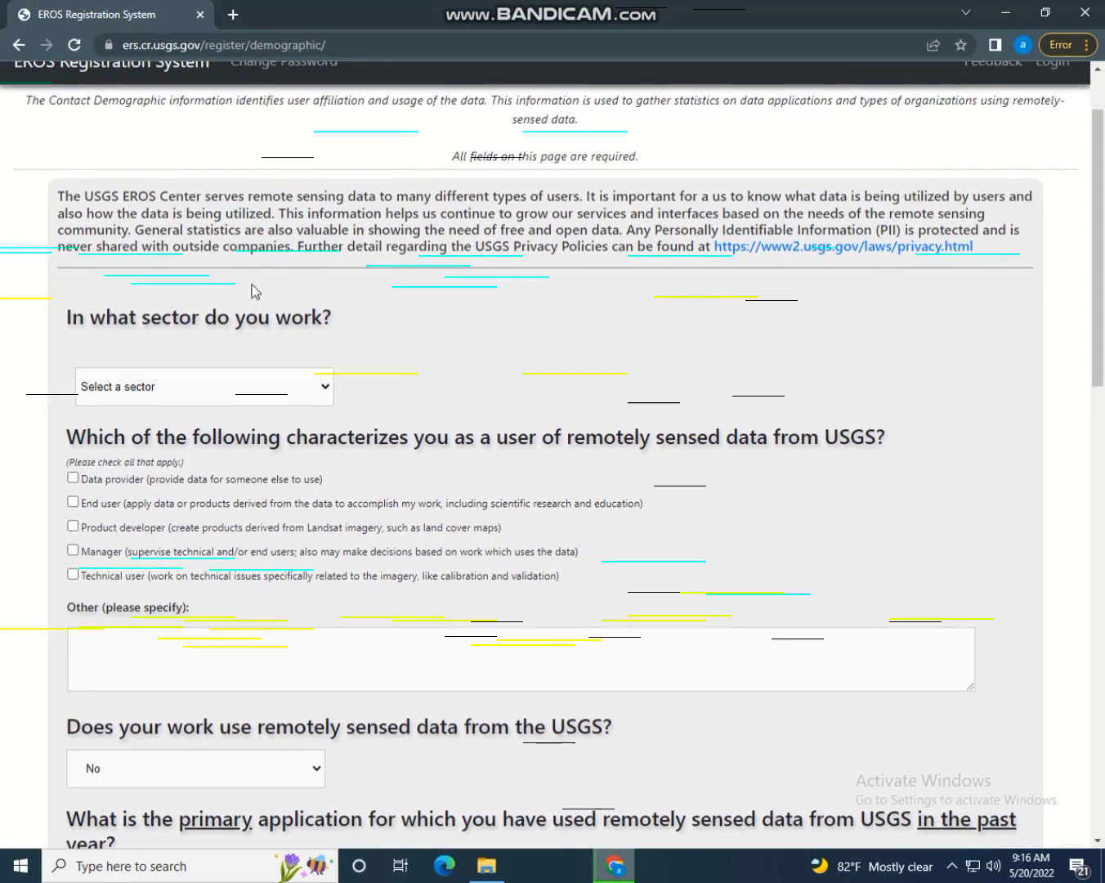
Set sector to Academic Institution, federal agency to No, tick End user, and describe Other
{"action": "left_click", "coordinate": [170, 394]}
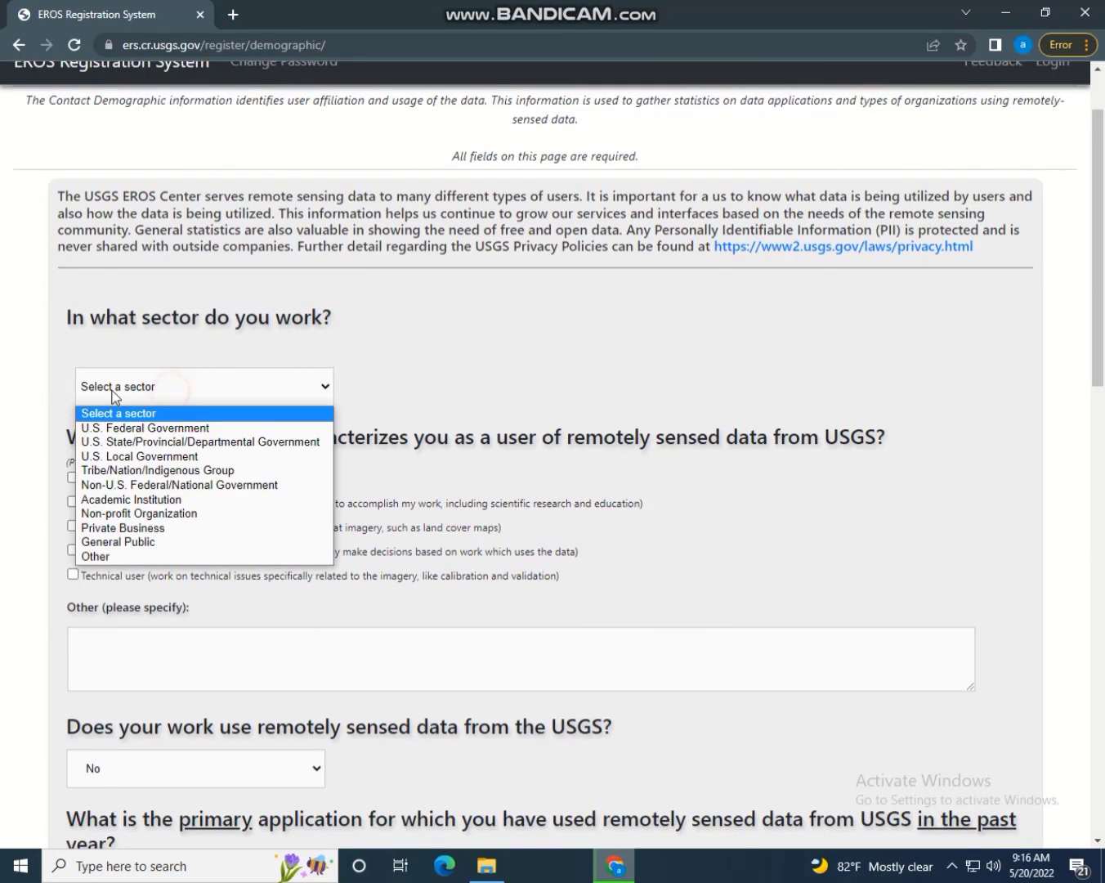
{"action": "left_click", "coordinate": [128, 500]}
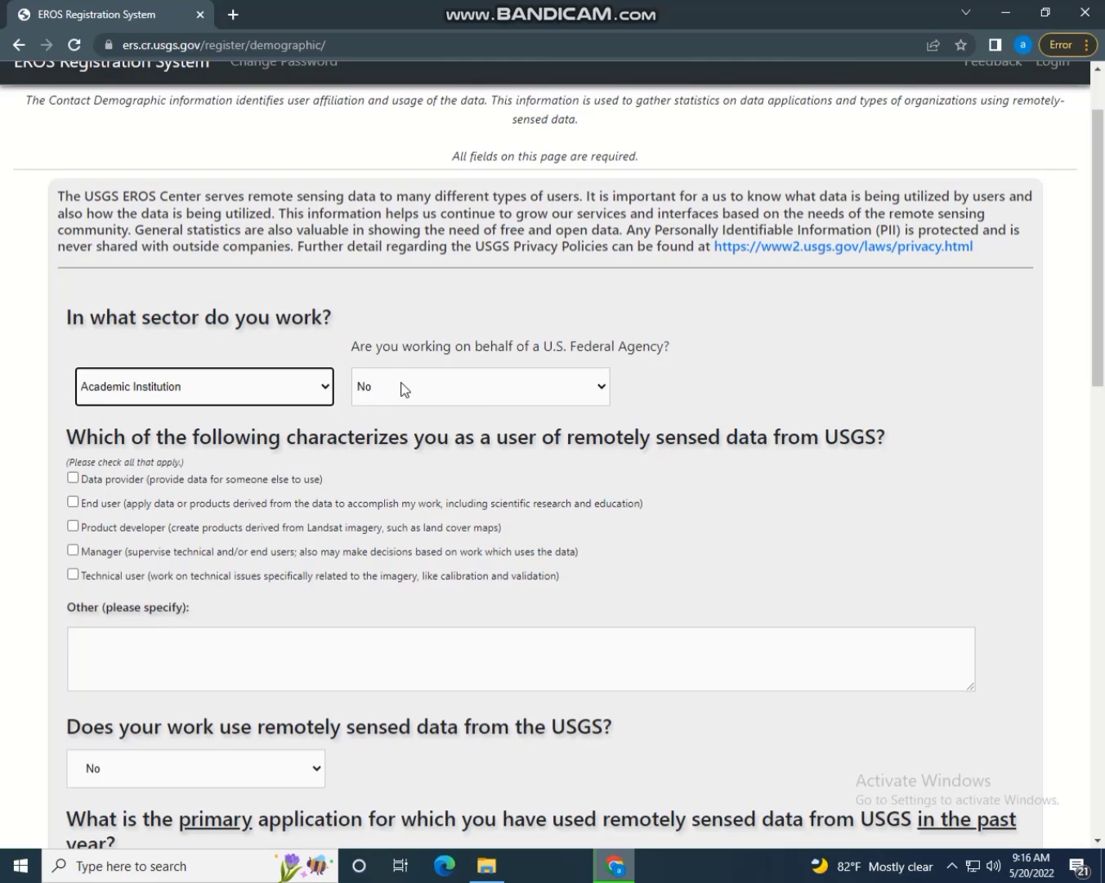
{"action": "left_click", "coordinate": [467, 395]}
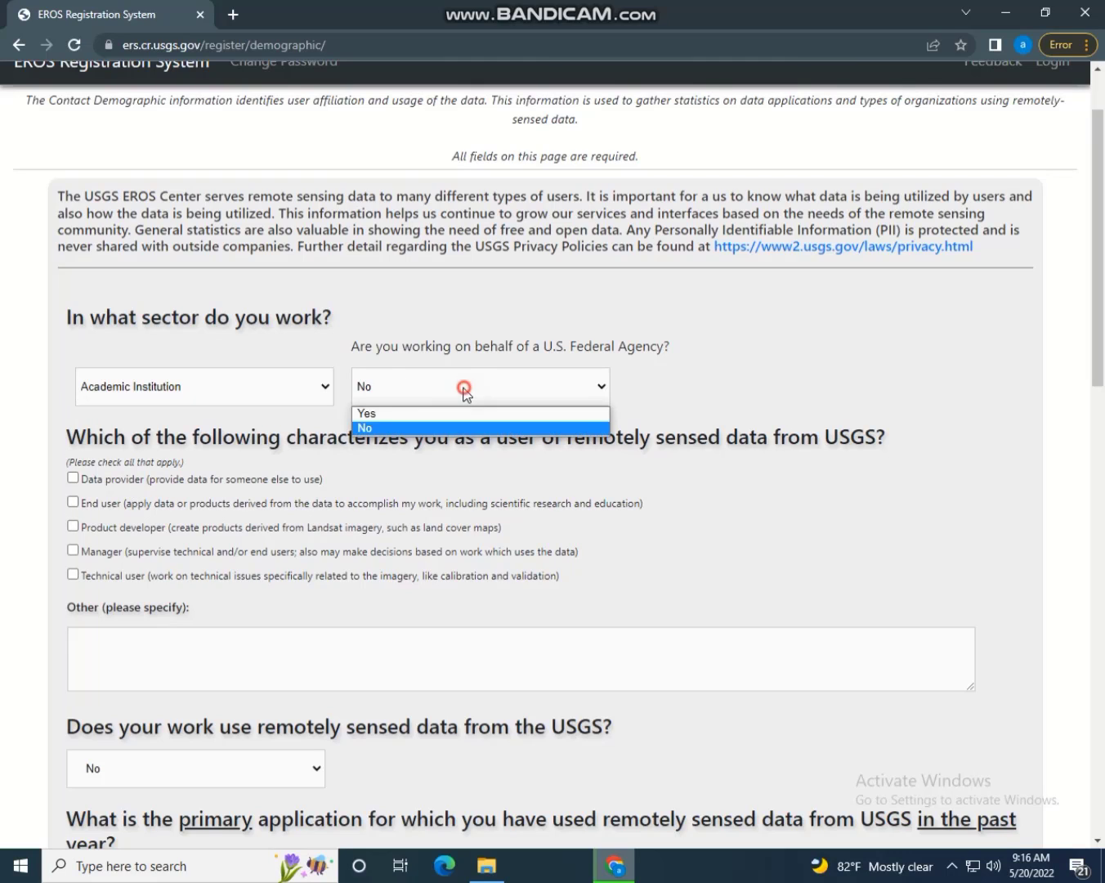
{"action": "left_click", "coordinate": [413, 424]}
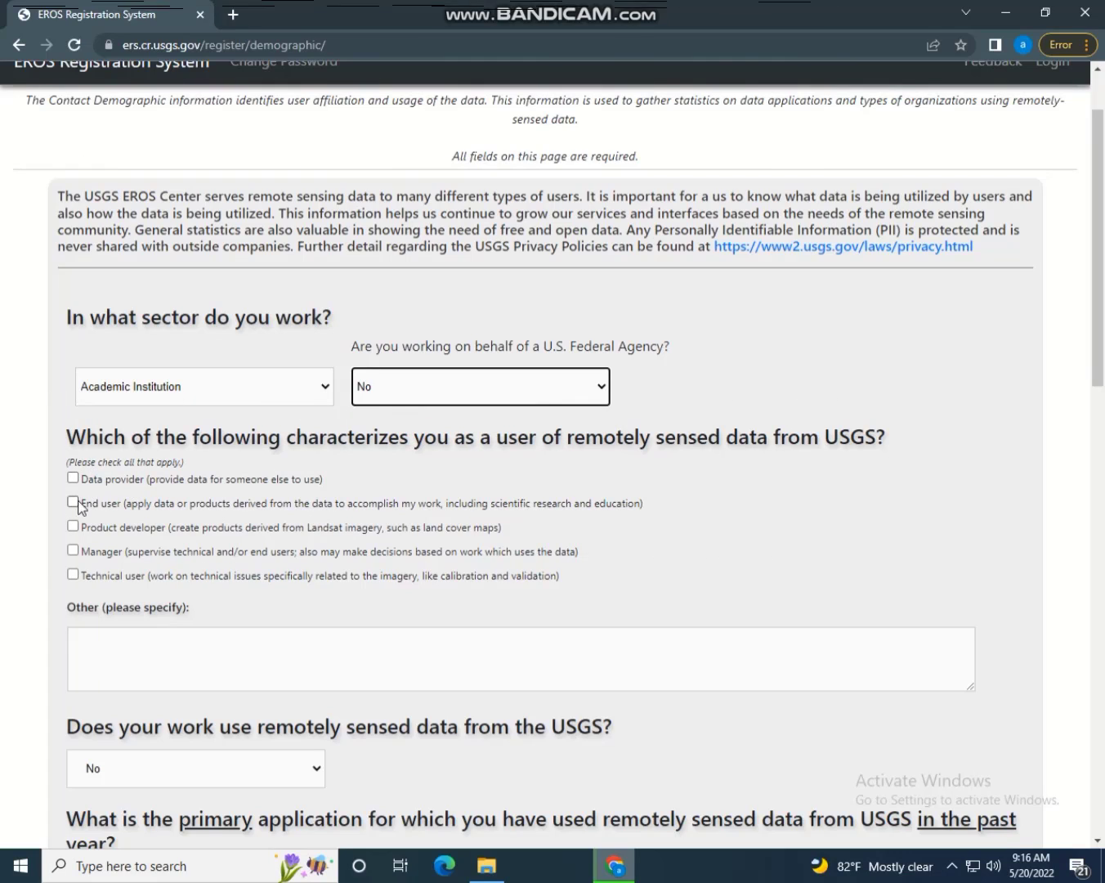
{"action": "left_click", "coordinate": [74, 501]}
{"action": "left_click_drag", "start_coordinate": [1097, 337], "coordinate": [1056, 409]}
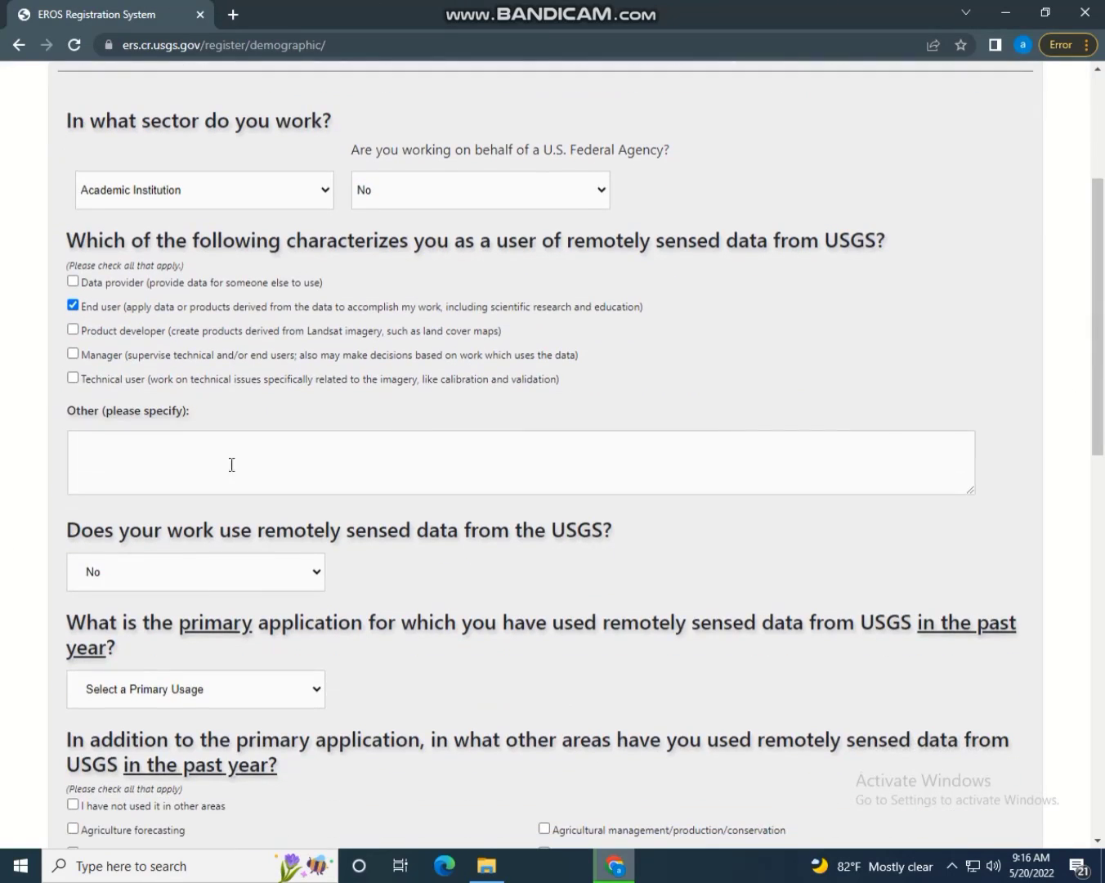
{"action": "left_click", "coordinate": [194, 457]}
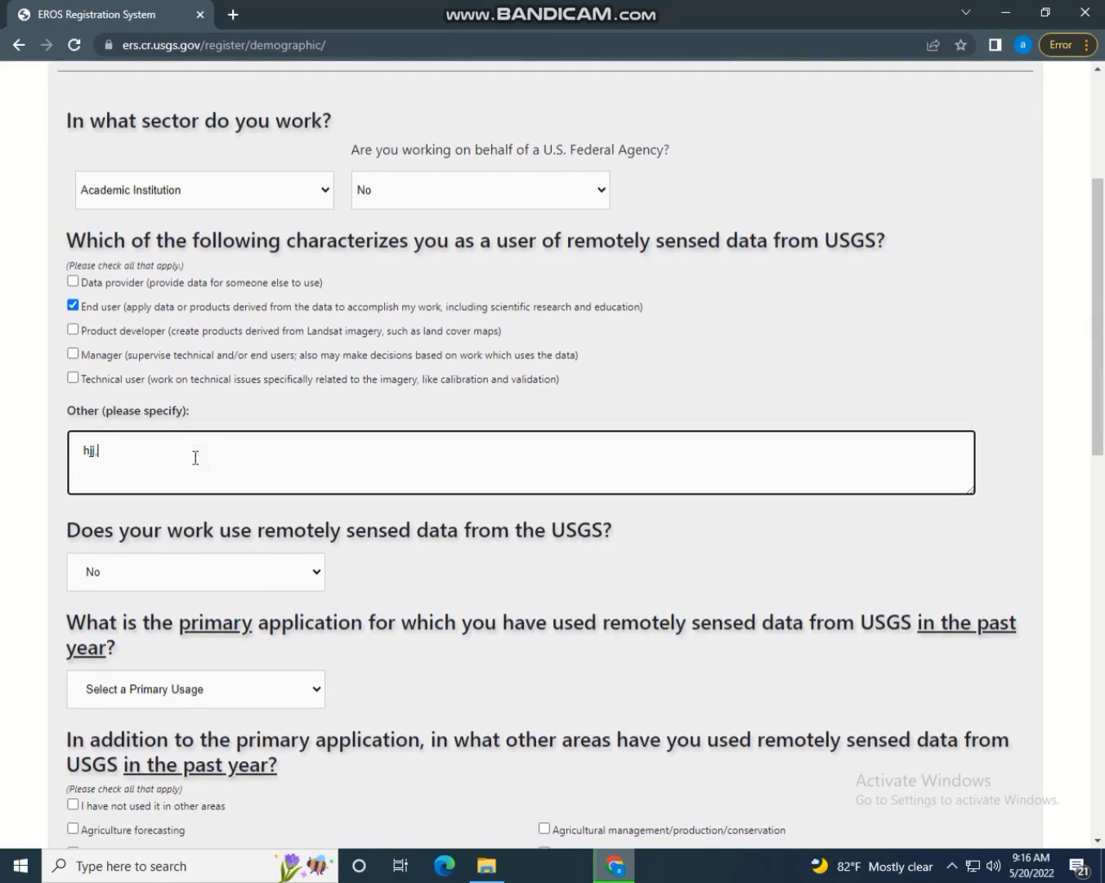
{"action": "type", "text": "hjj.khlhkh"}
{"action": "left_click_drag", "start_coordinate": [1102, 231], "coordinate": [1102, 312]}
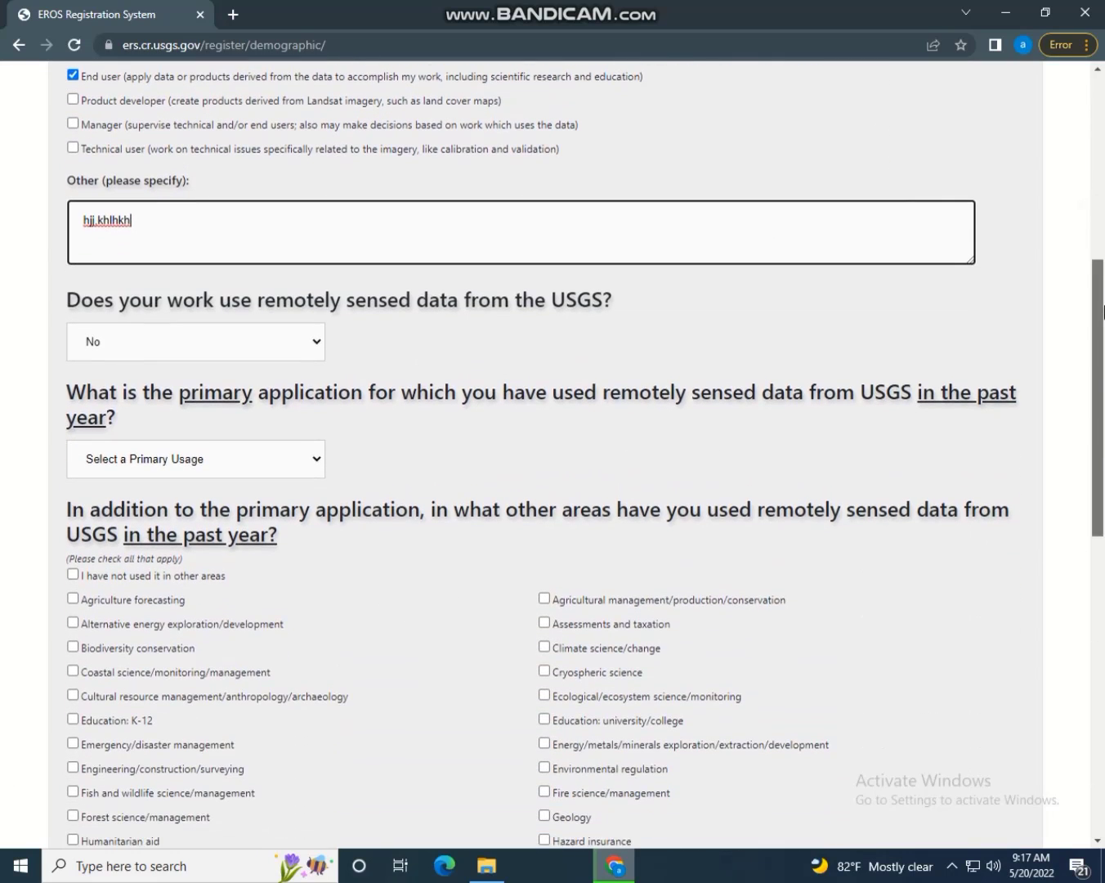
Answer Yes to using USGS remotely sensed data and set operational work to 57%
{"action": "left_click", "coordinate": [233, 355]}
{"action": "left_click", "coordinate": [114, 374]}
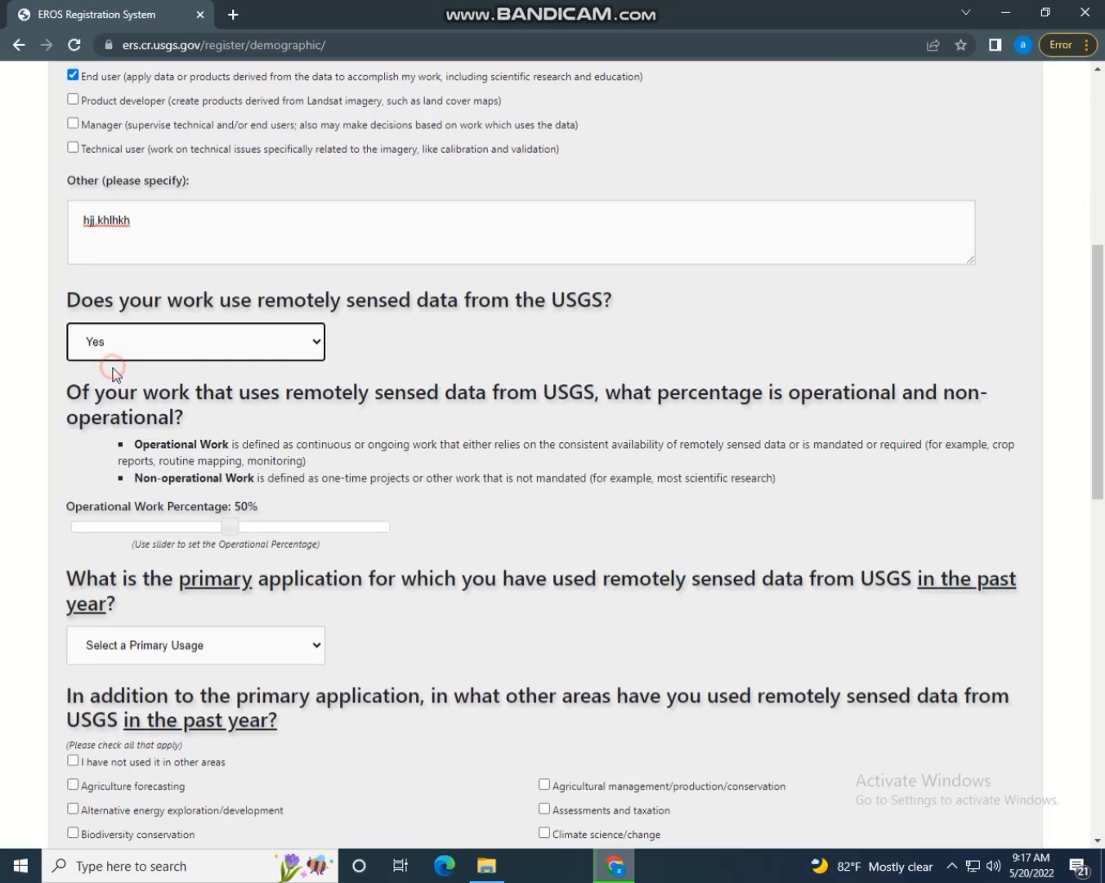
{"action": "mouse_move", "coordinate": [231, 525]}
{"action": "left_mouse_down"}
{"action": "mouse_move", "coordinate": [314, 527]}
{"action": "mouse_move", "coordinate": [253, 527]}
{"action": "left_mouse_up"}
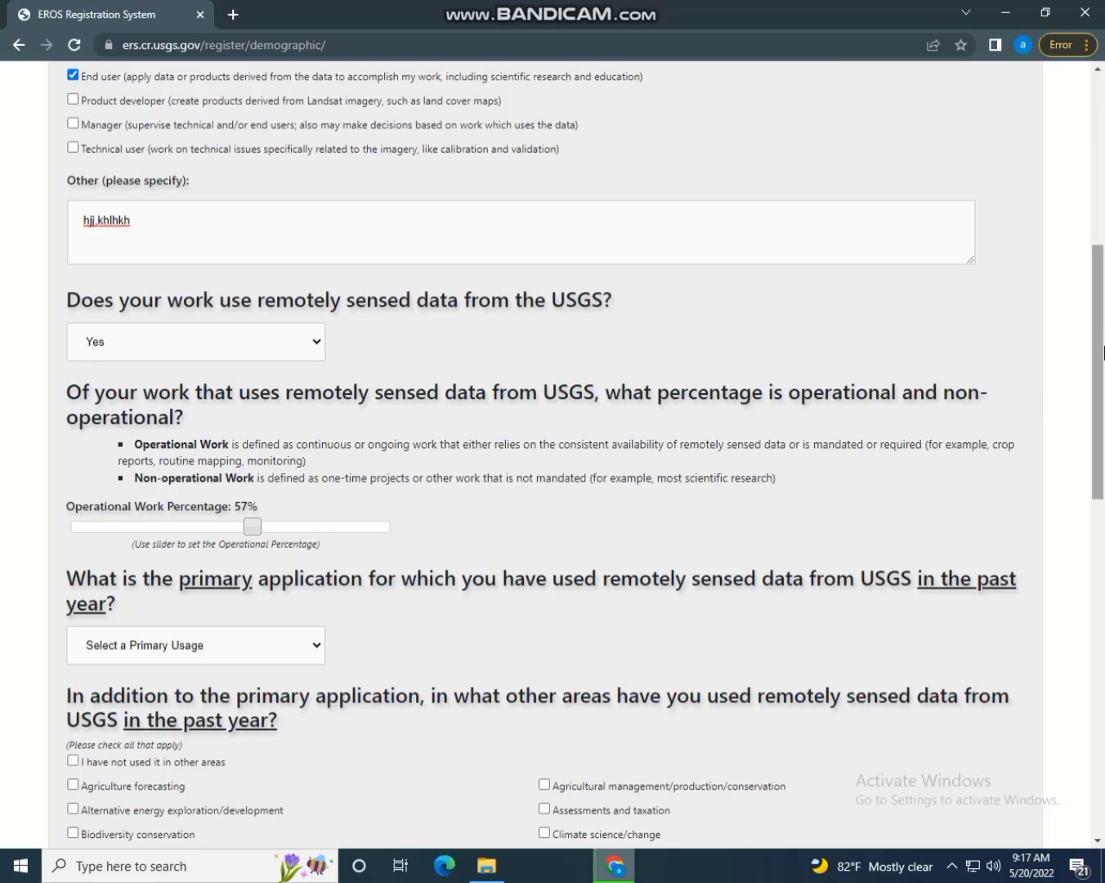
Make Education: university/college the primary use and tick Agriculture, Ecological, Urbanization, Transportation, Urban planning
{"action": "scroll", "coordinate": [1095, 375], "scroll_direction": "down", "scroll_amount": 3}
{"action": "left_click", "coordinate": [194, 381]}
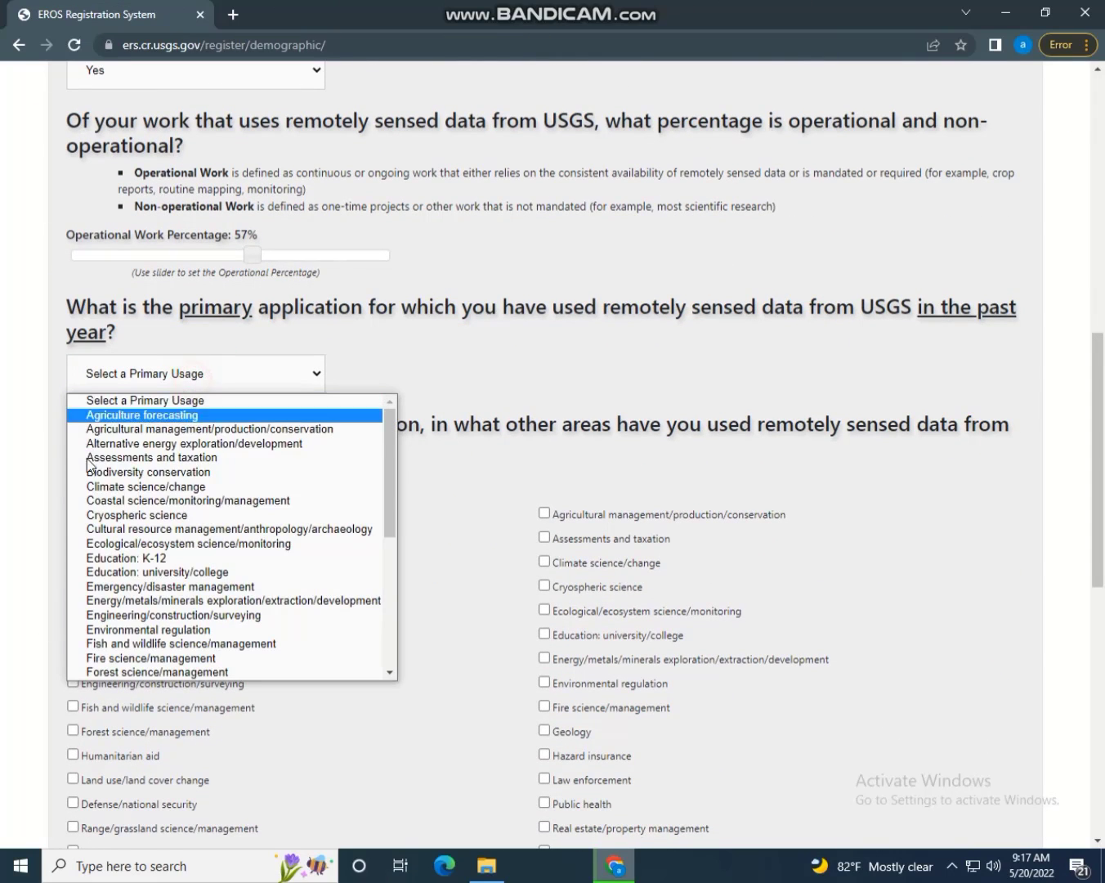
{"action": "left_click", "coordinate": [166, 573]}
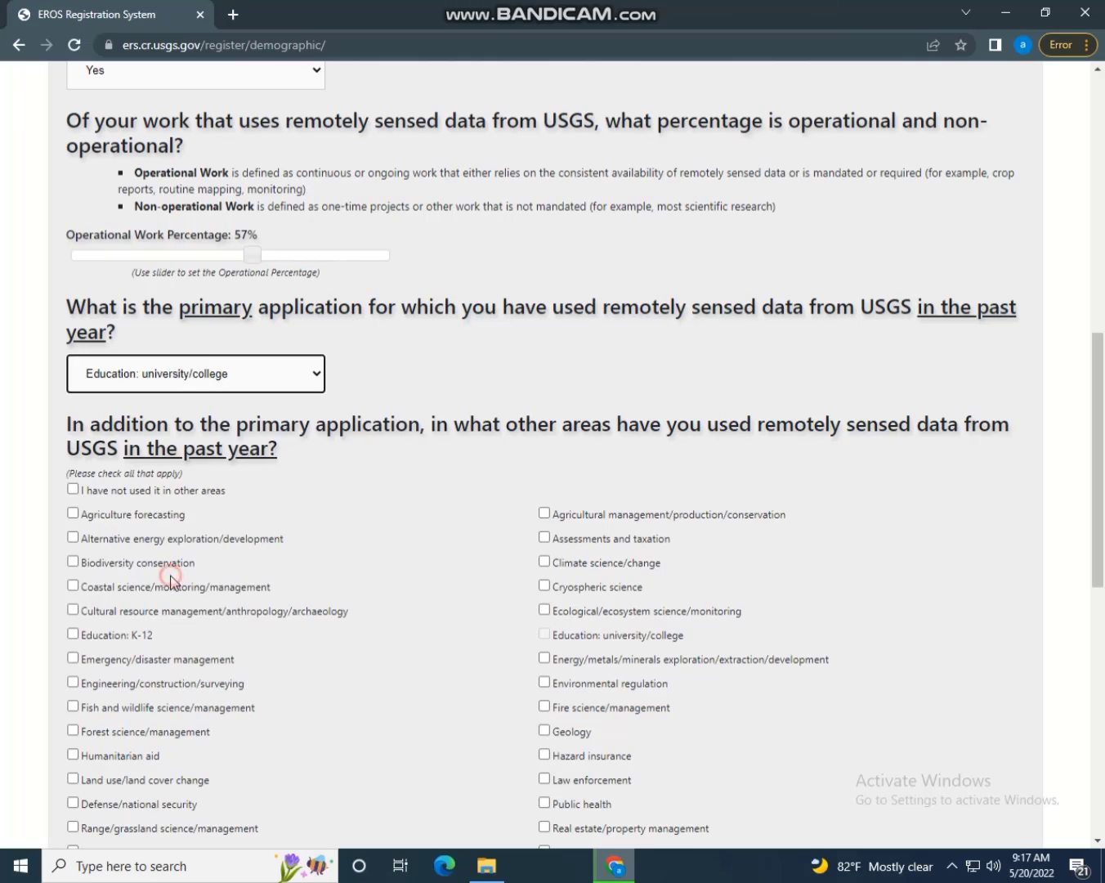
{"action": "left_click", "coordinate": [73, 514]}
{"action": "triple_click", "coordinate": [72, 594]}
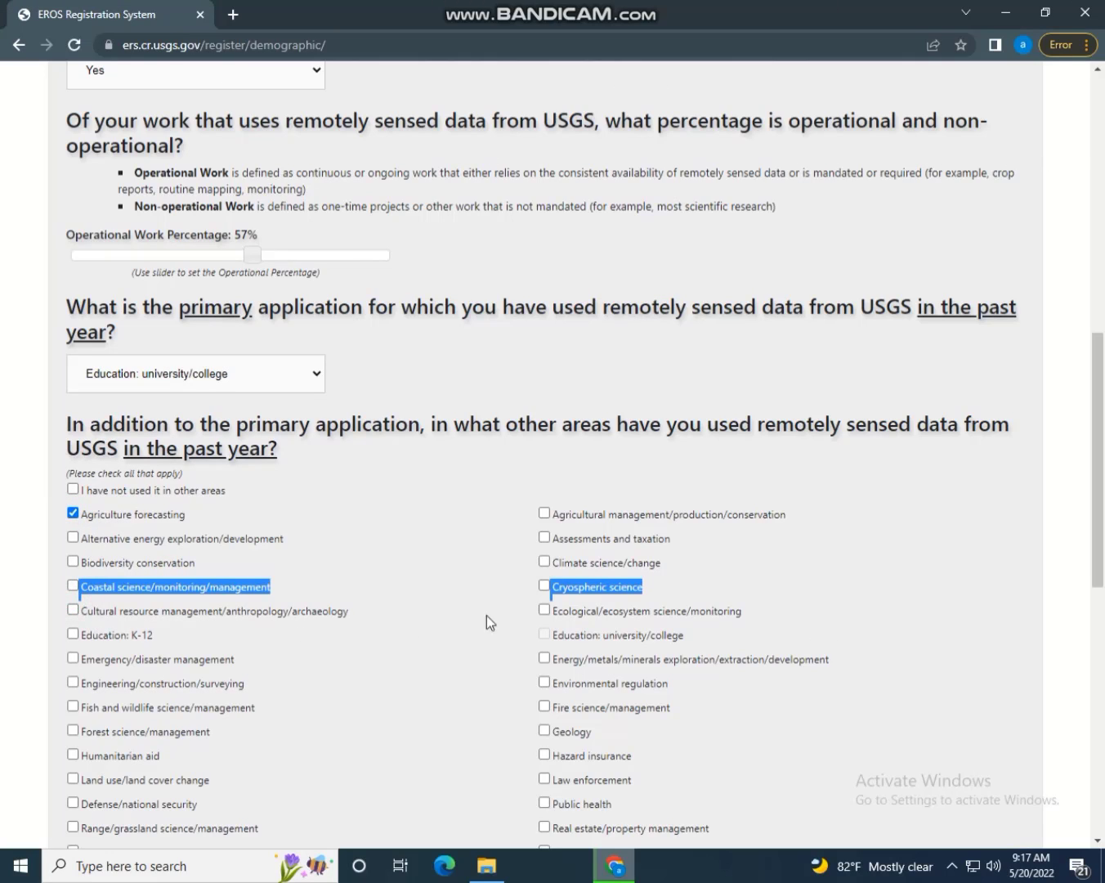
{"action": "left_click", "coordinate": [544, 610]}
{"action": "scroll", "coordinate": [1103, 369], "scroll_direction": "down", "scroll_amount": 5}
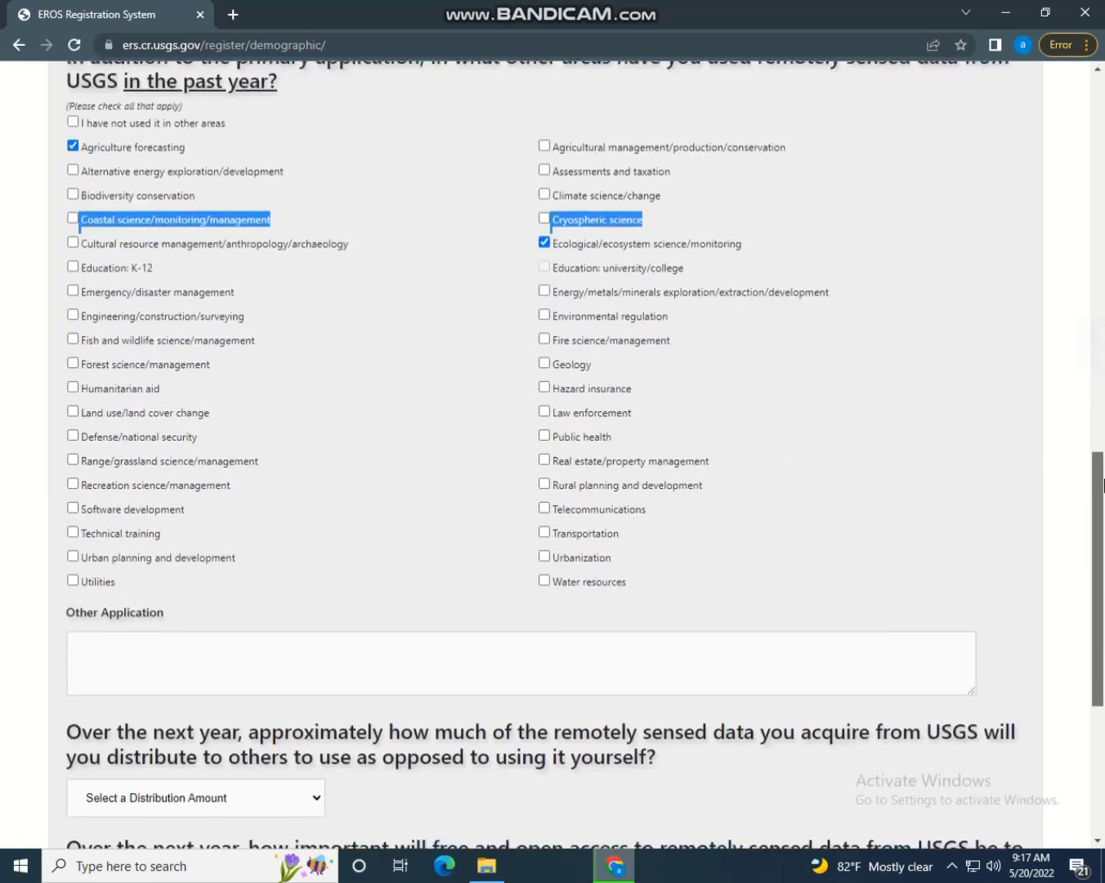
{"action": "left_click", "coordinate": [544, 501]}
{"action": "left_click", "coordinate": [544, 475]}
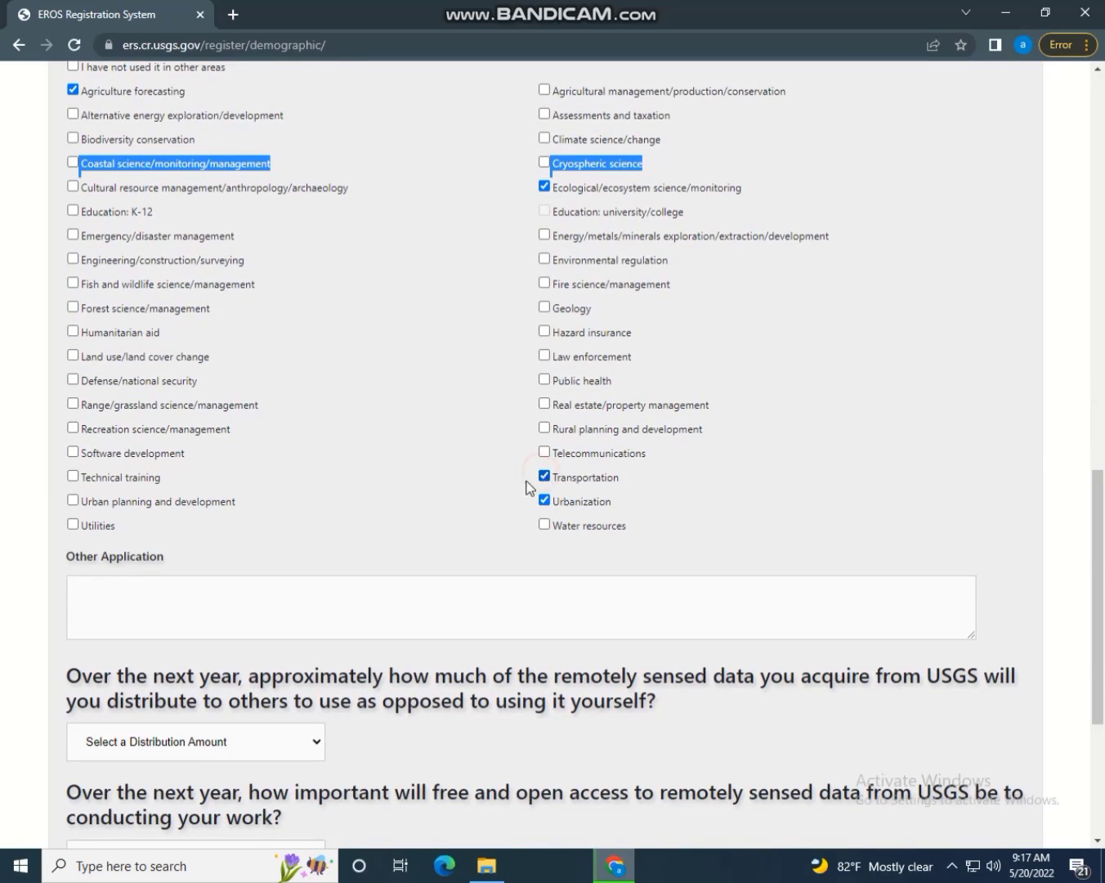
{"action": "left_click", "coordinate": [73, 500]}
Answer 'Some of the data' and 'Very Important', then continue to Contact Information
{"action": "scroll", "coordinate": [1096, 532], "scroll_direction": "down", "scroll_amount": 2}
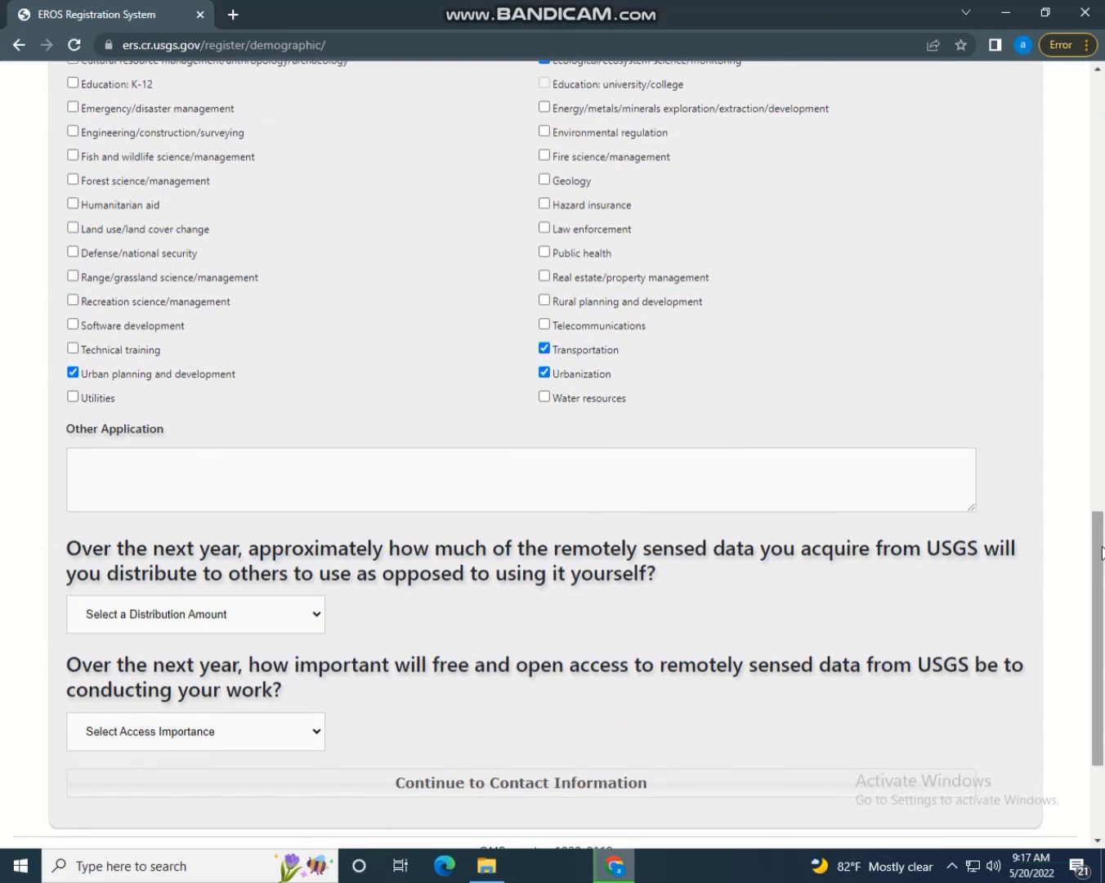
{"action": "left_click", "coordinate": [138, 617]}
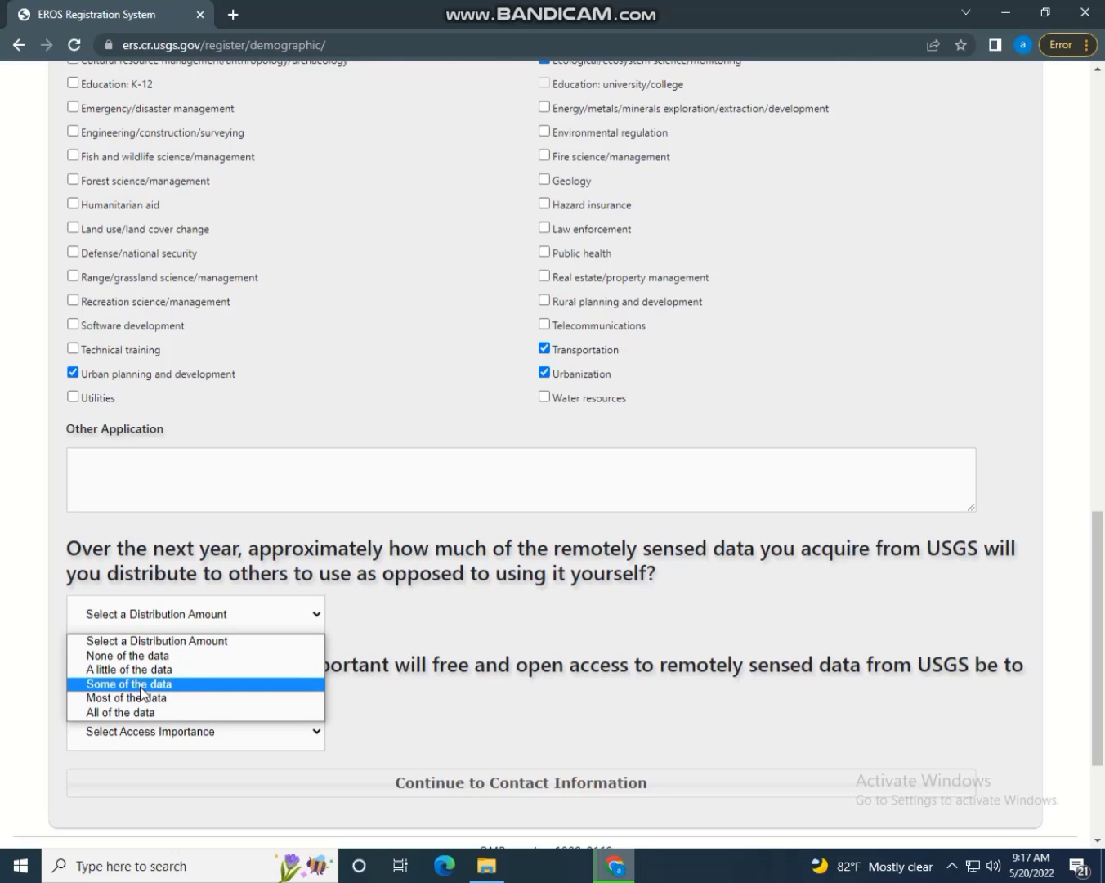
{"action": "left_click", "coordinate": [139, 691]}
{"action": "left_click", "coordinate": [166, 728]}
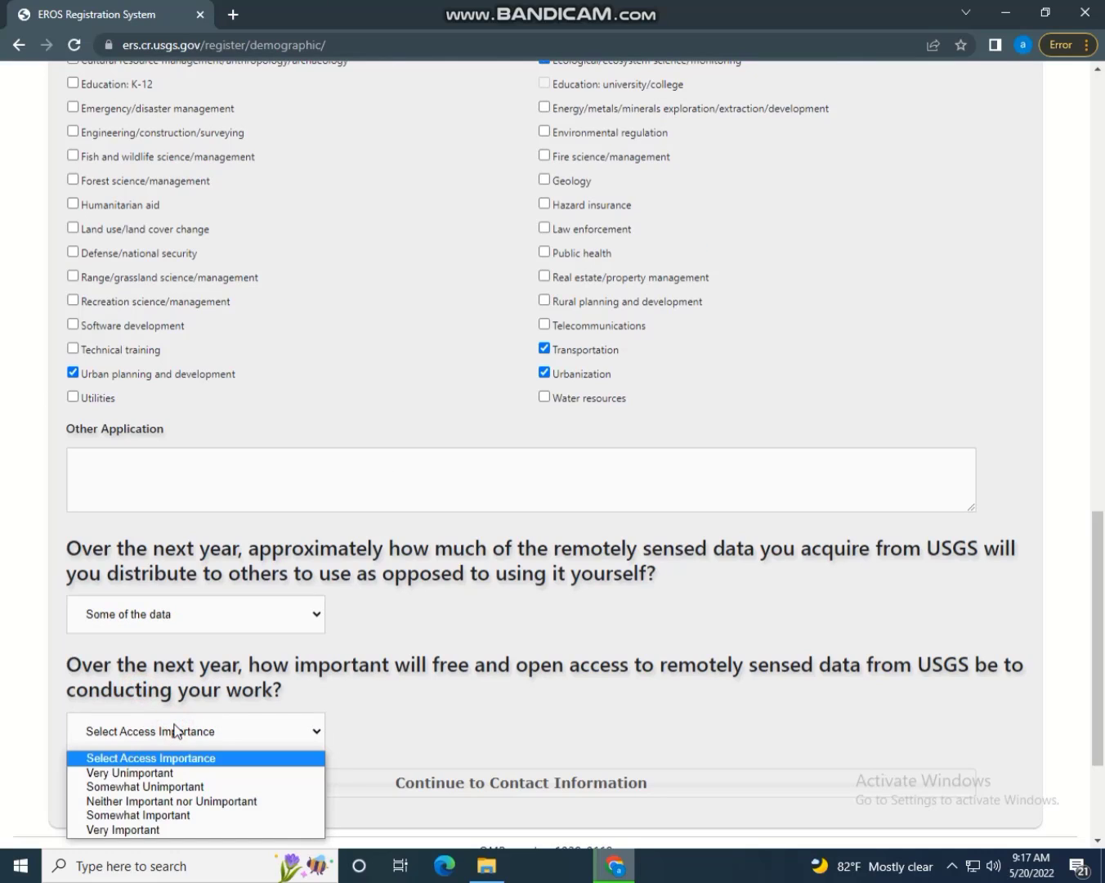
{"action": "left_click", "coordinate": [146, 829]}
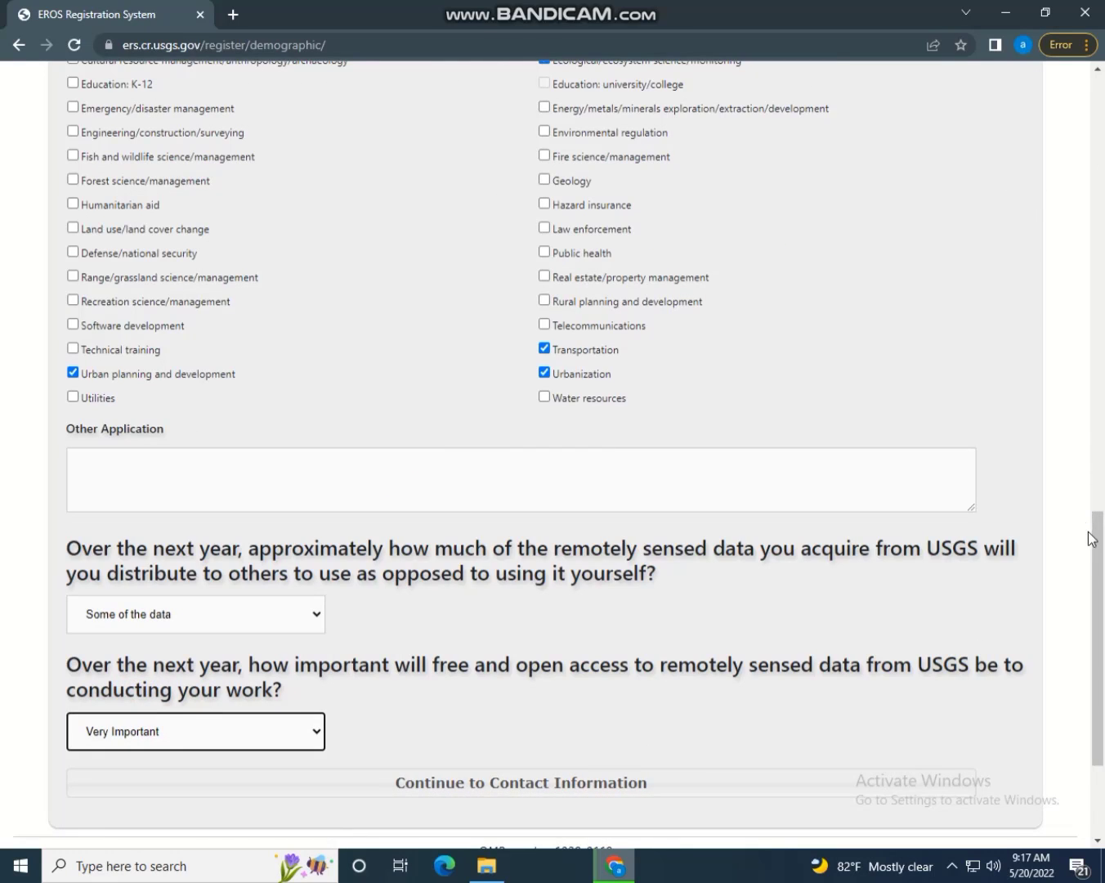
{"action": "left_click_drag", "start_coordinate": [1096, 534], "coordinate": [1103, 639]}
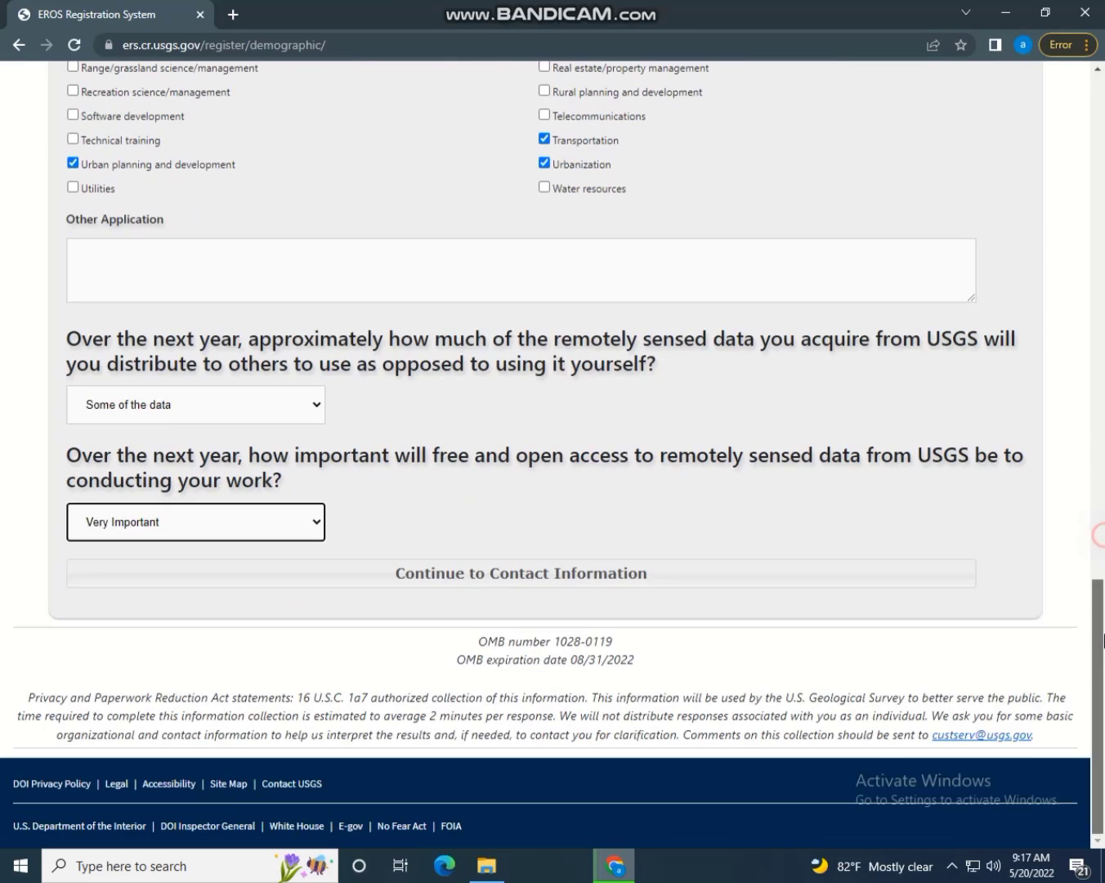
{"action": "left_click", "coordinate": [556, 585]}
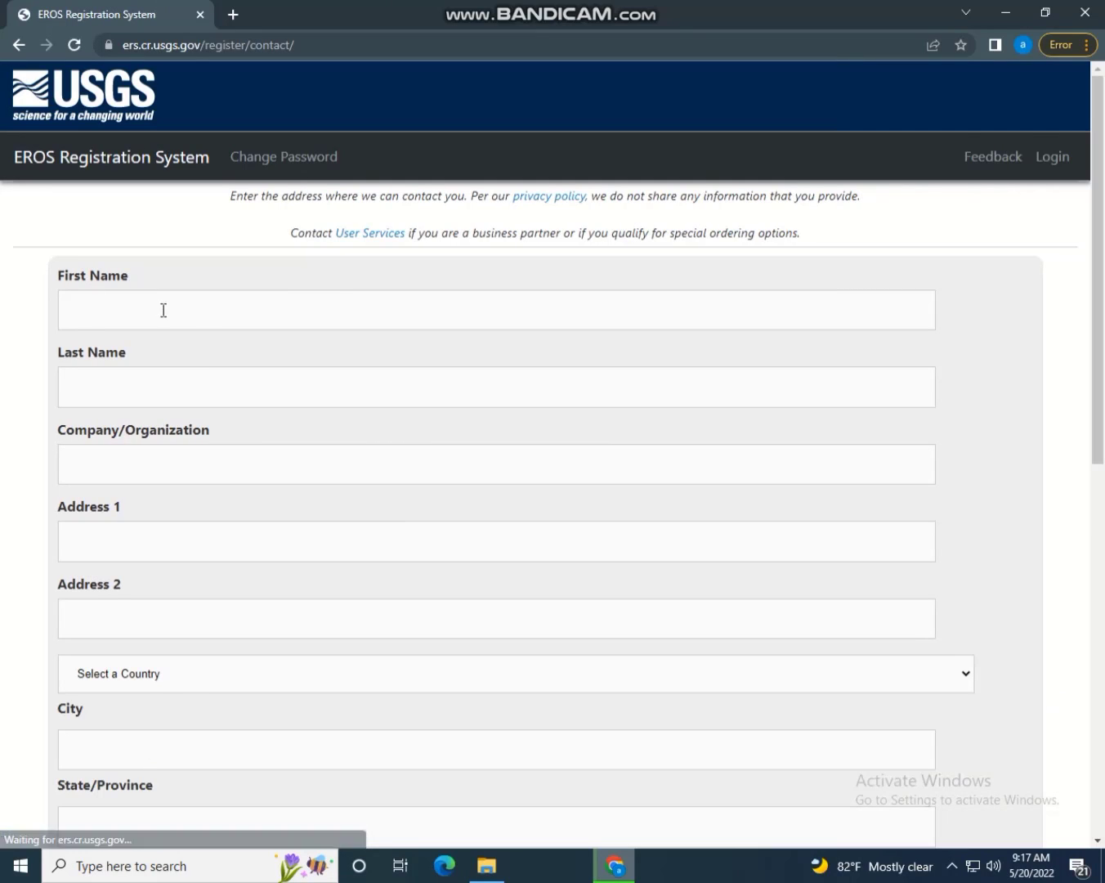
Fill in first name, last name, organisation and both address lines
{"action": "left_click", "coordinate": [161, 302]}
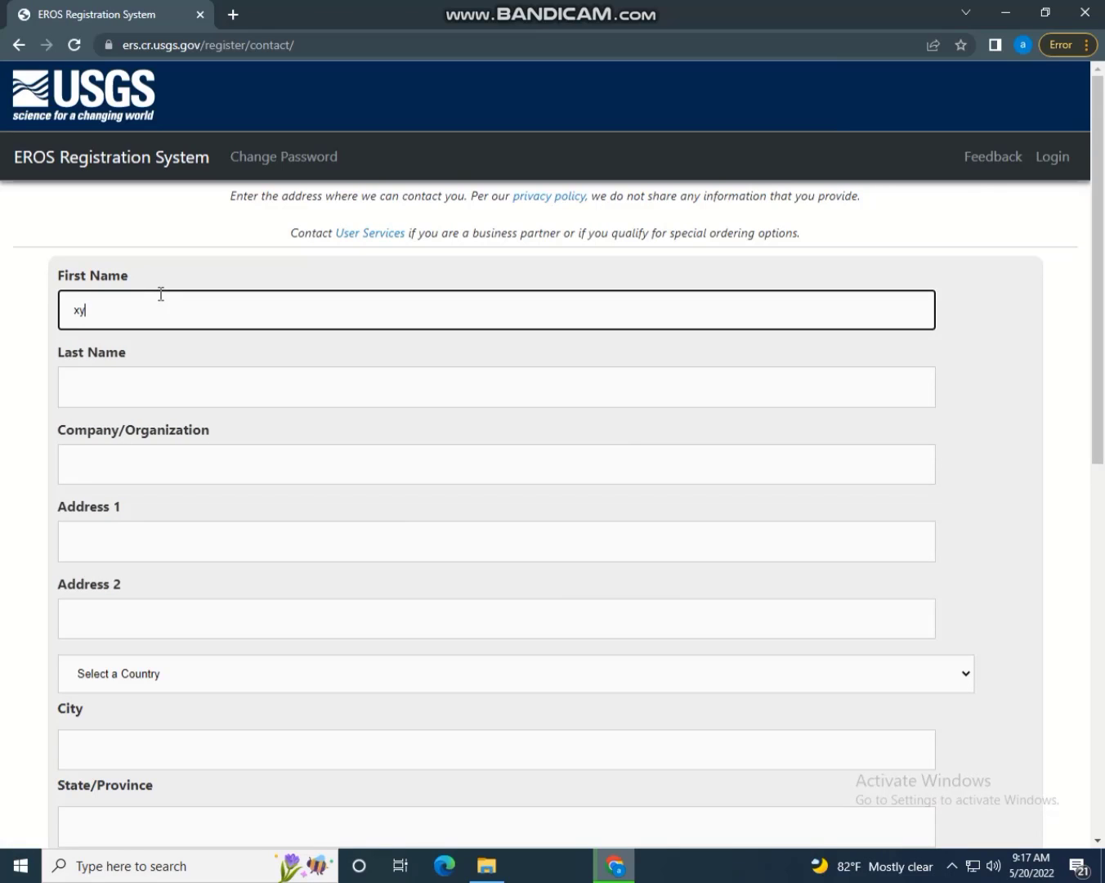
{"action": "left_click", "coordinate": [161, 382]}
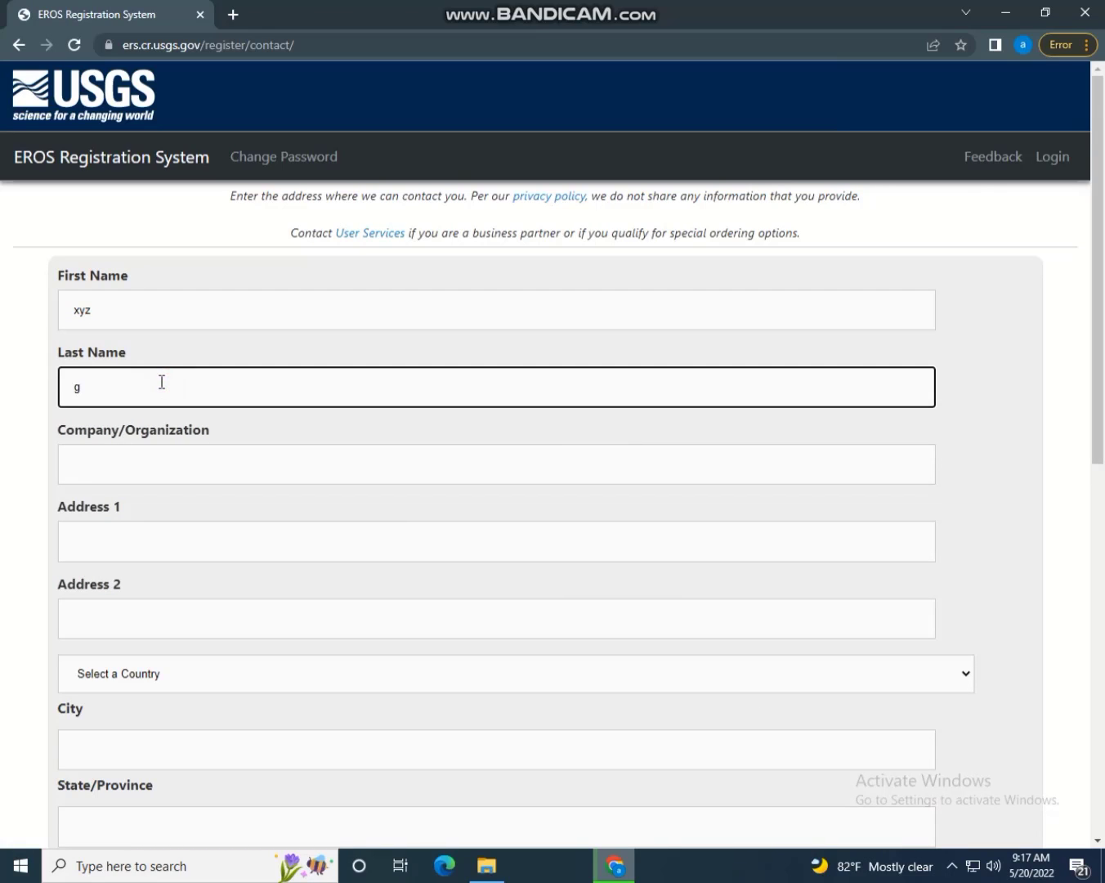
{"action": "left_click", "coordinate": [206, 456]}
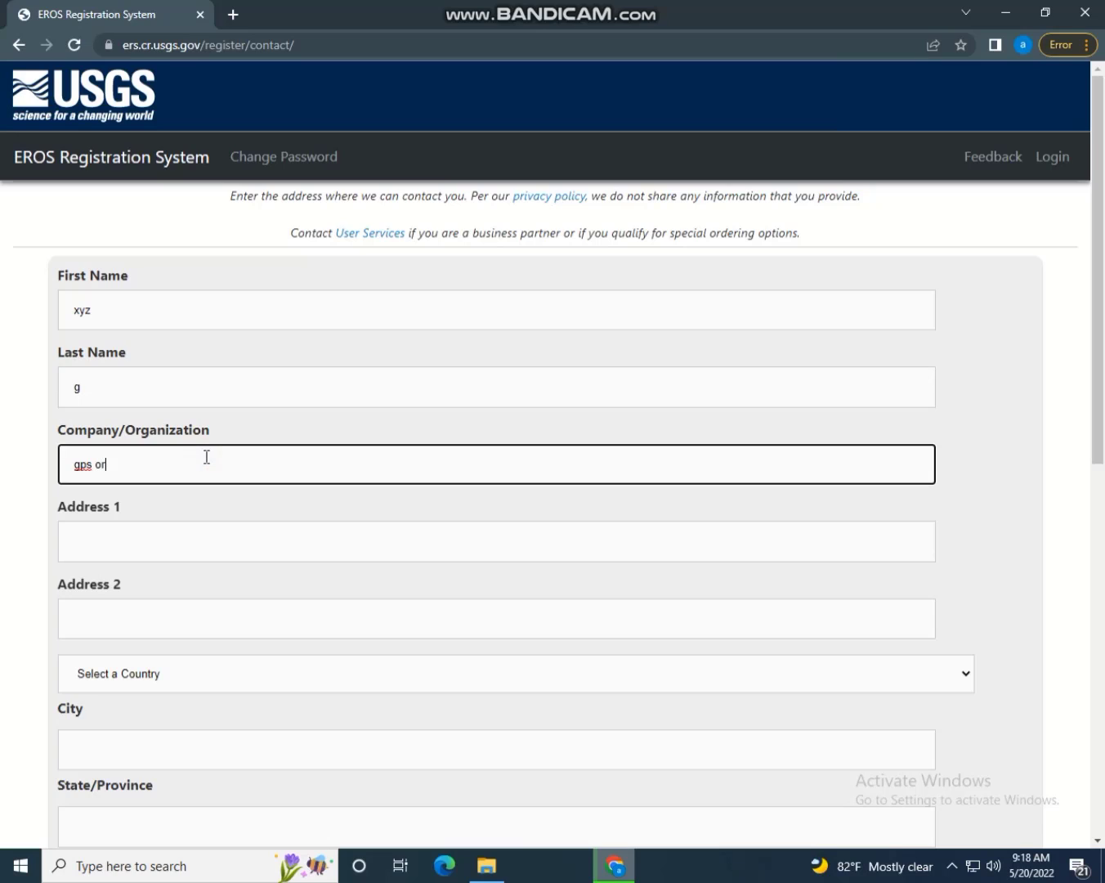
{"action": "left_click", "coordinate": [145, 540]}
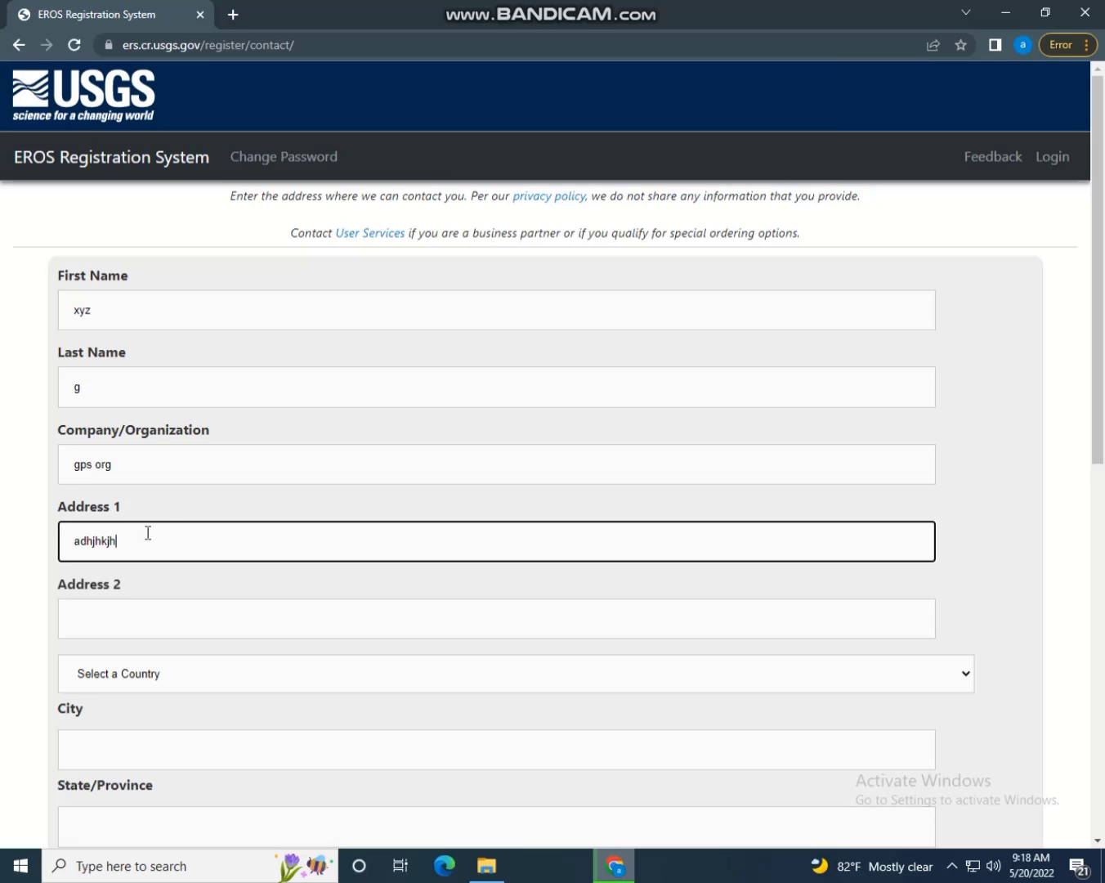
{"action": "left_click", "coordinate": [148, 607]}
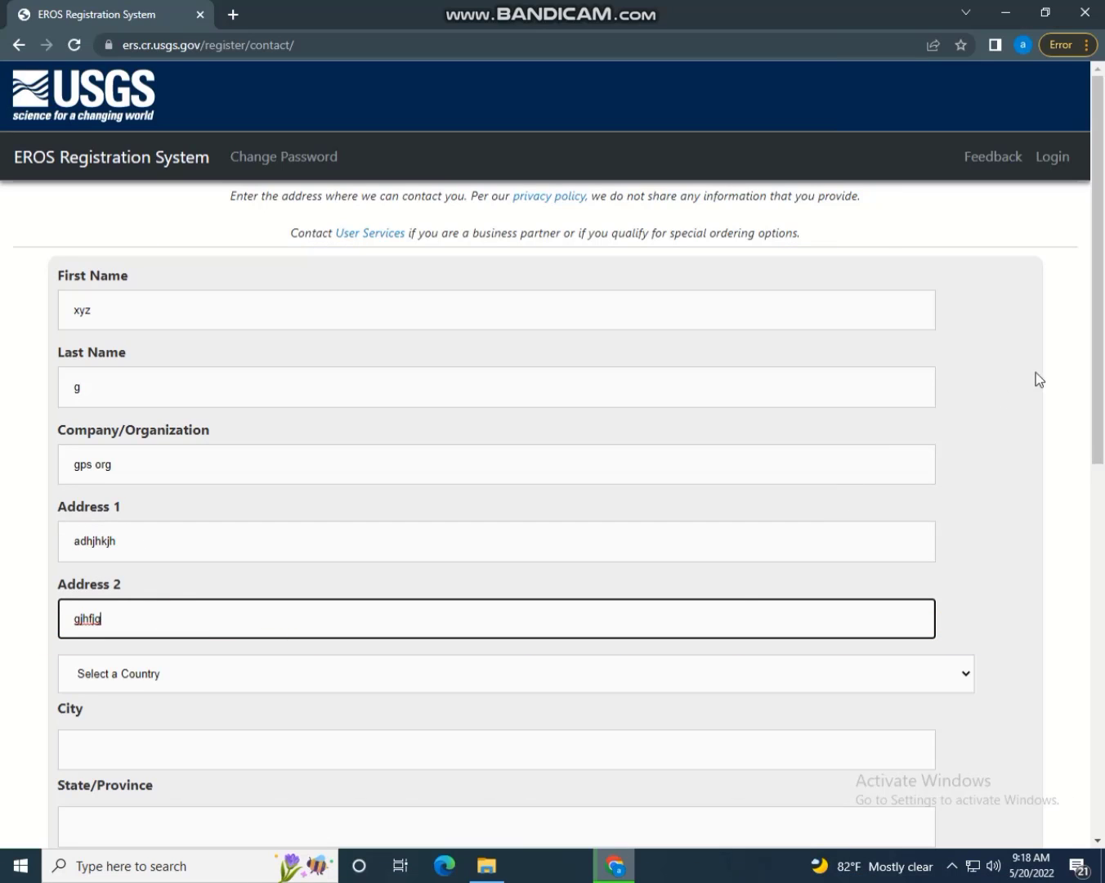
{"action": "scroll", "coordinate": [719, 404], "scroll_direction": "down", "scroll_amount": 3}
Choose PAKISTAN as country and enter the city, province and postal code
{"action": "left_click", "coordinate": [223, 412]}
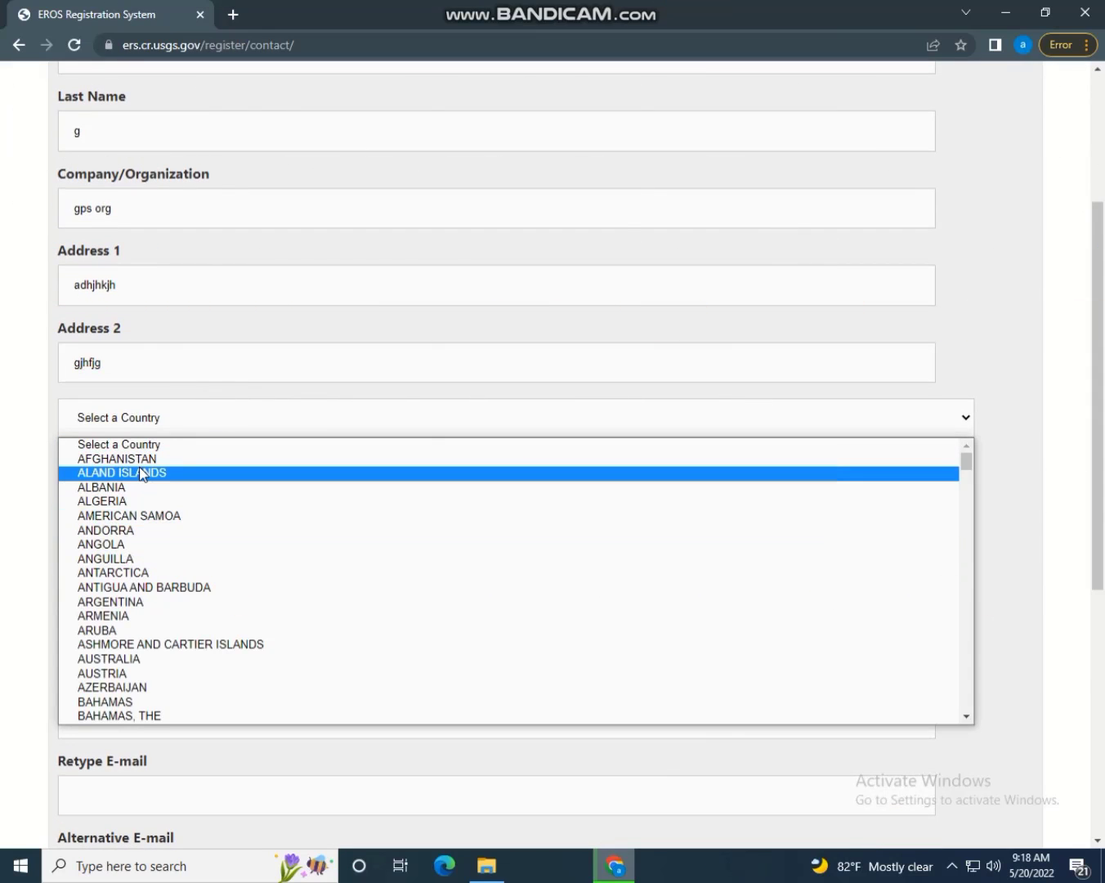
{"action": "key", "text": "p"}
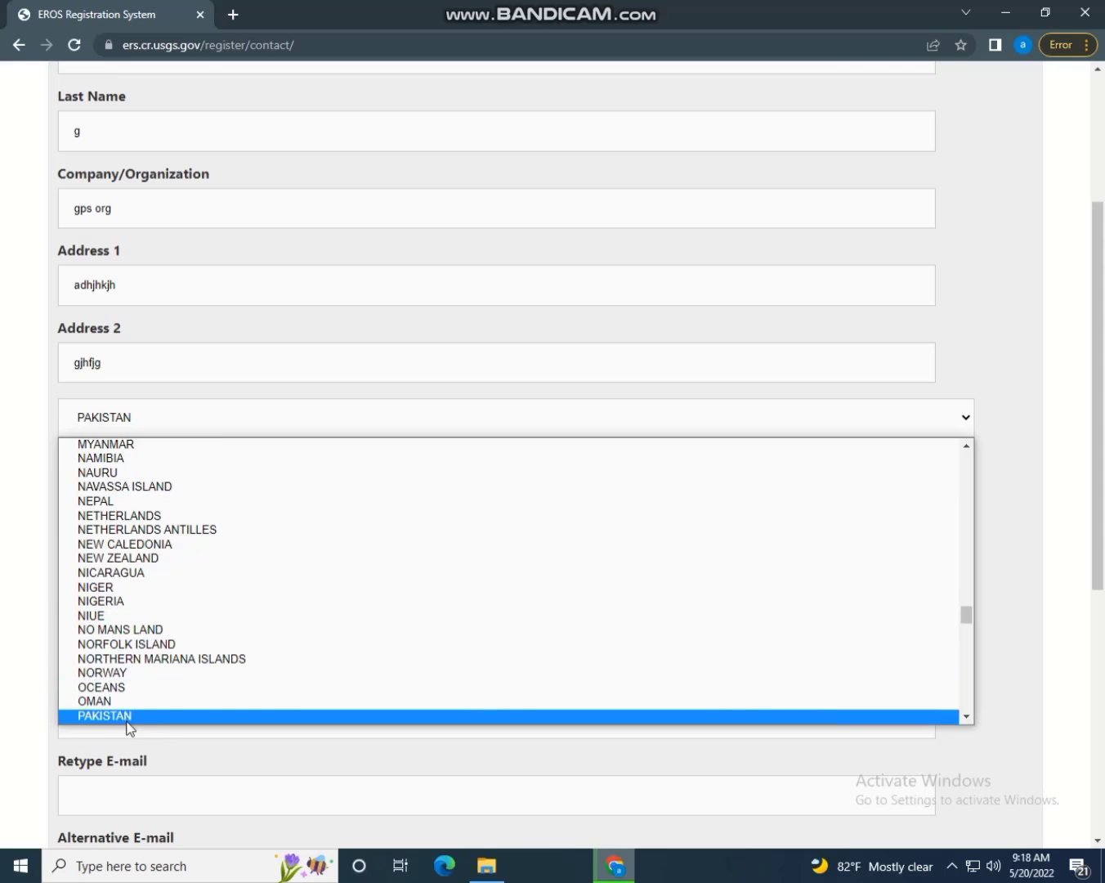
{"action": "left_click", "coordinate": [123, 717]}
{"action": "left_click", "coordinate": [142, 483]}
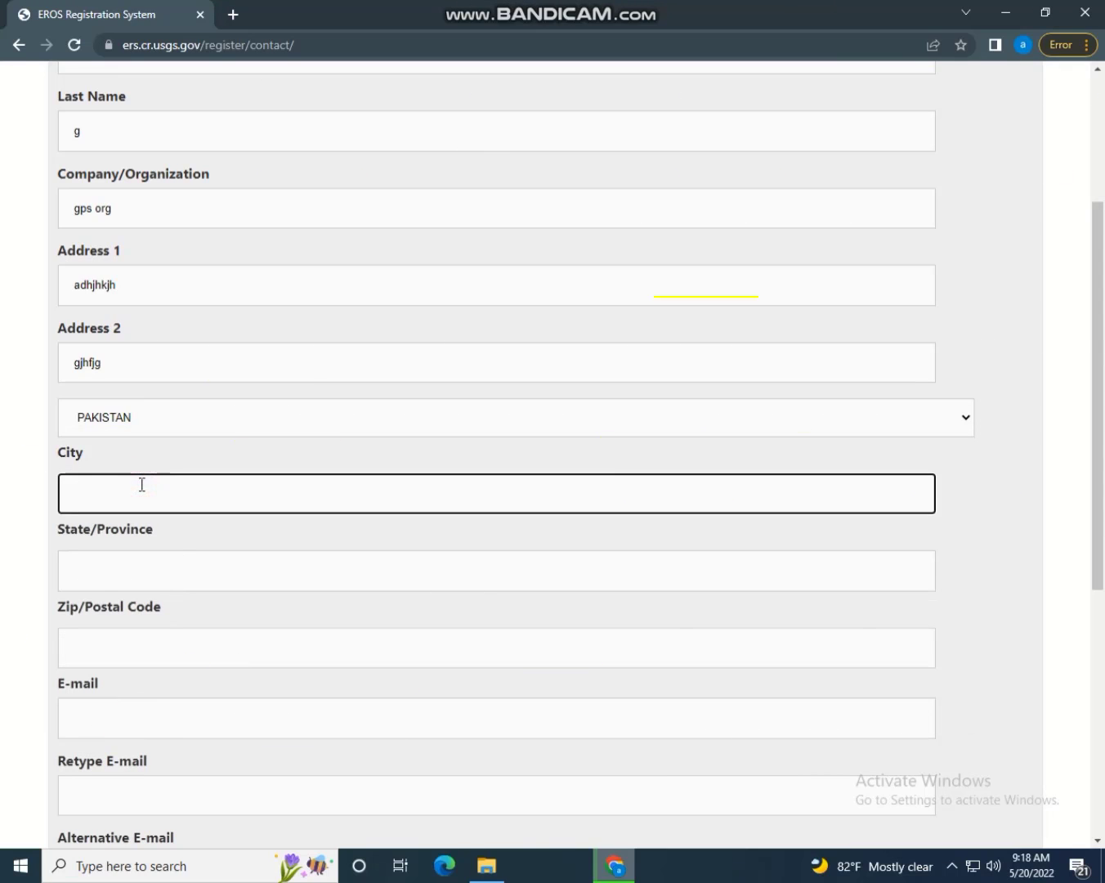
{"action": "type", "text": "hhh"}
{"action": "left_click", "coordinate": [143, 556]}
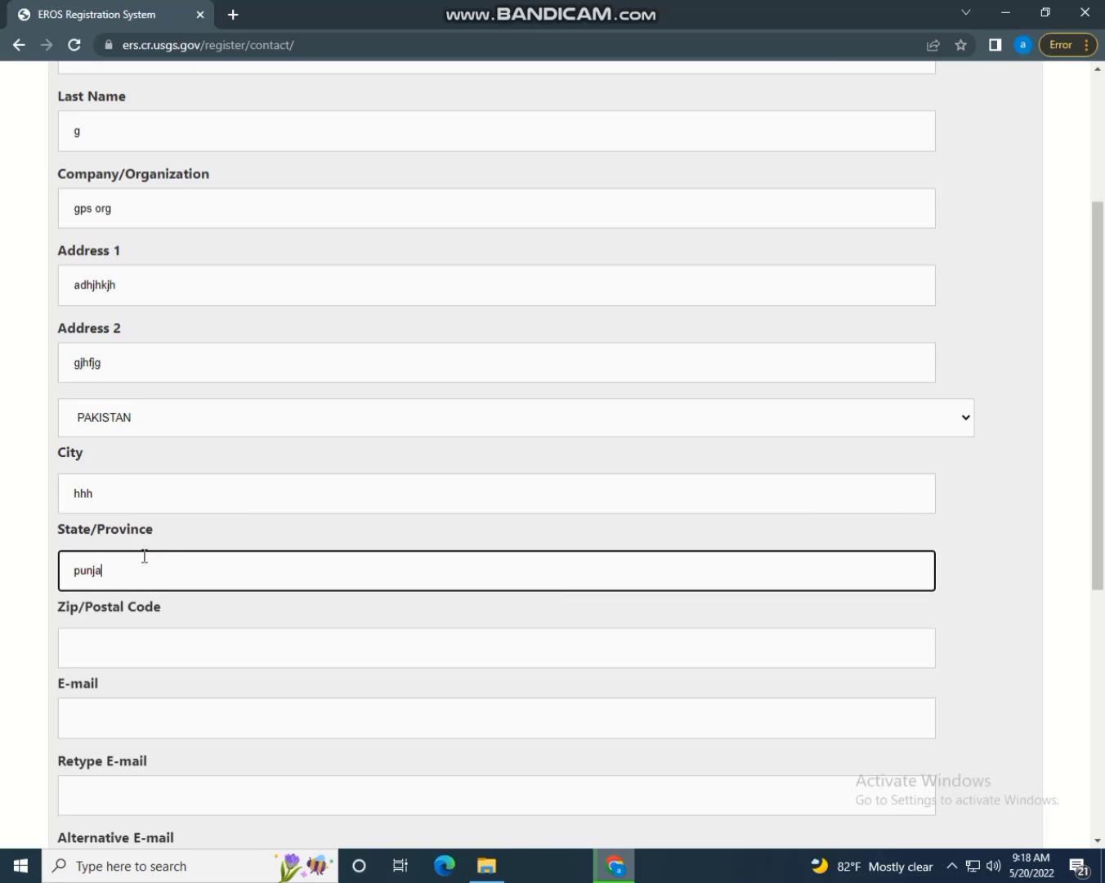
{"action": "left_click", "coordinate": [112, 648]}
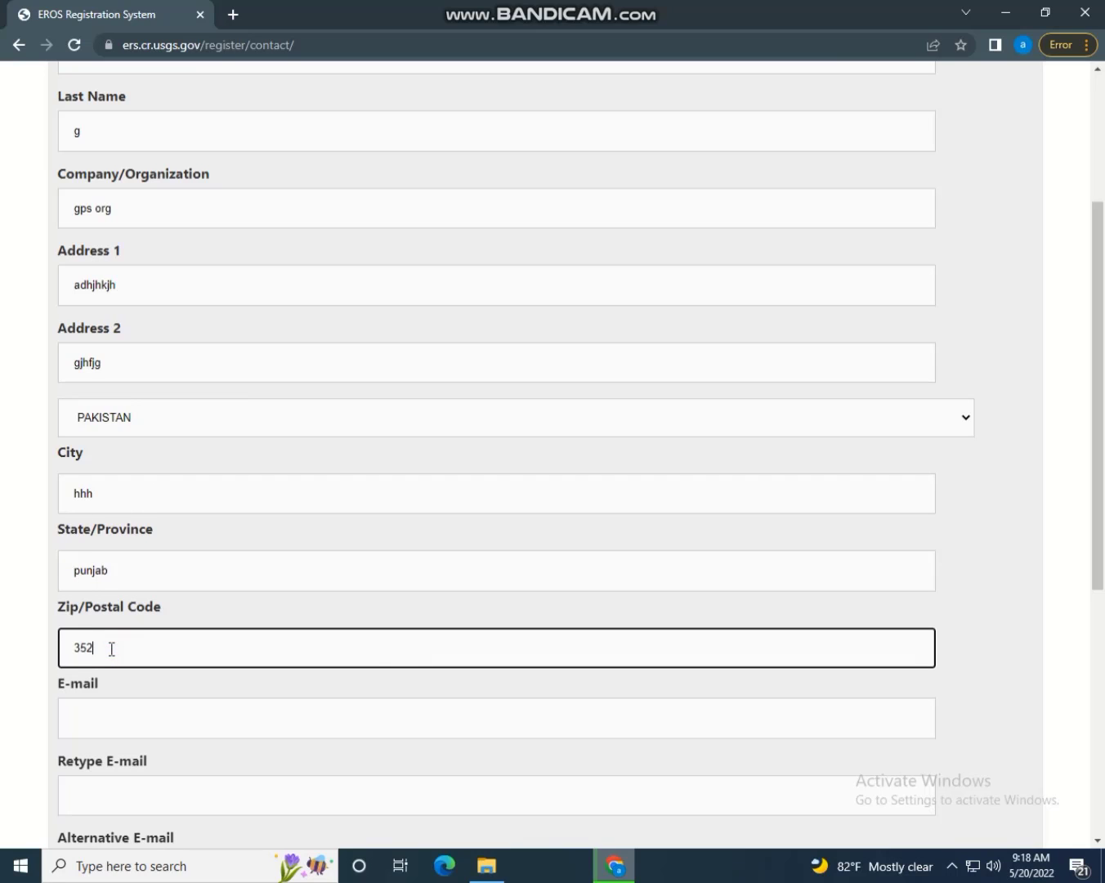
{"action": "scroll", "coordinate": [398, 483], "scroll_direction": "down", "scroll_amount": 3}
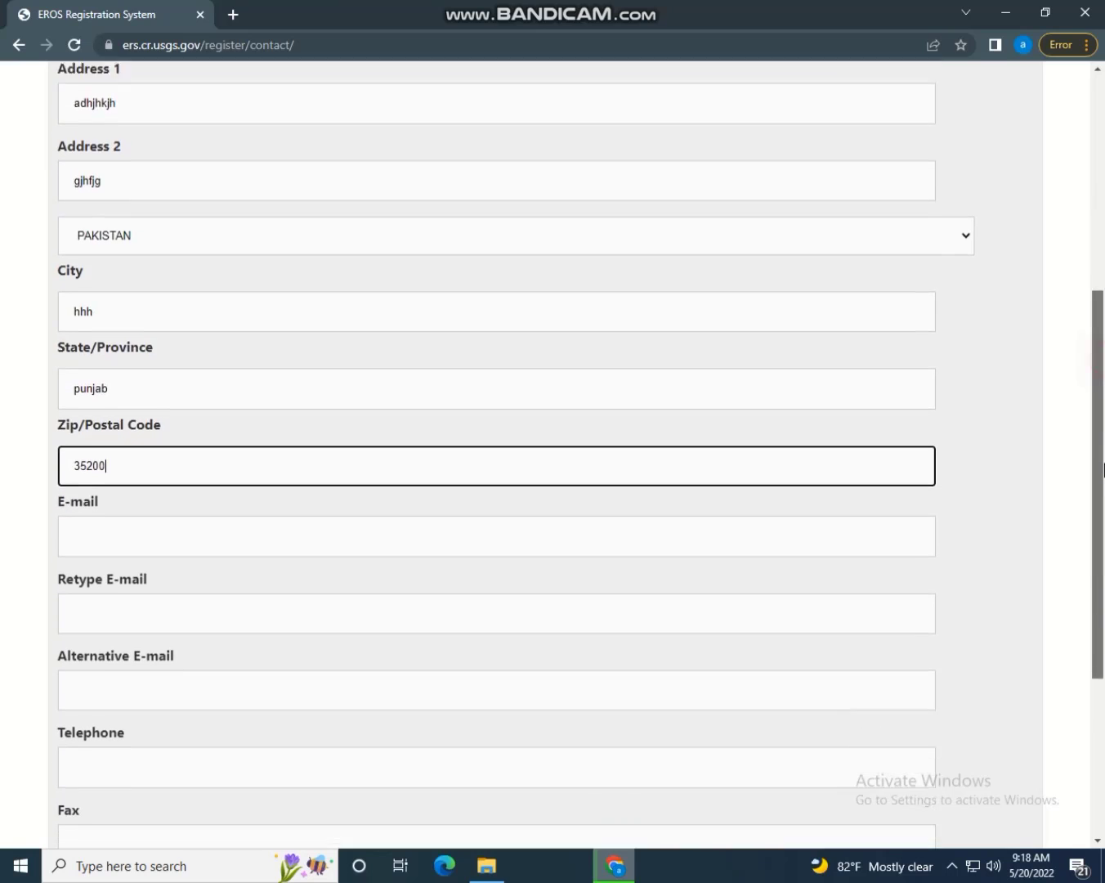
{"action": "left_click", "coordinate": [257, 477]}
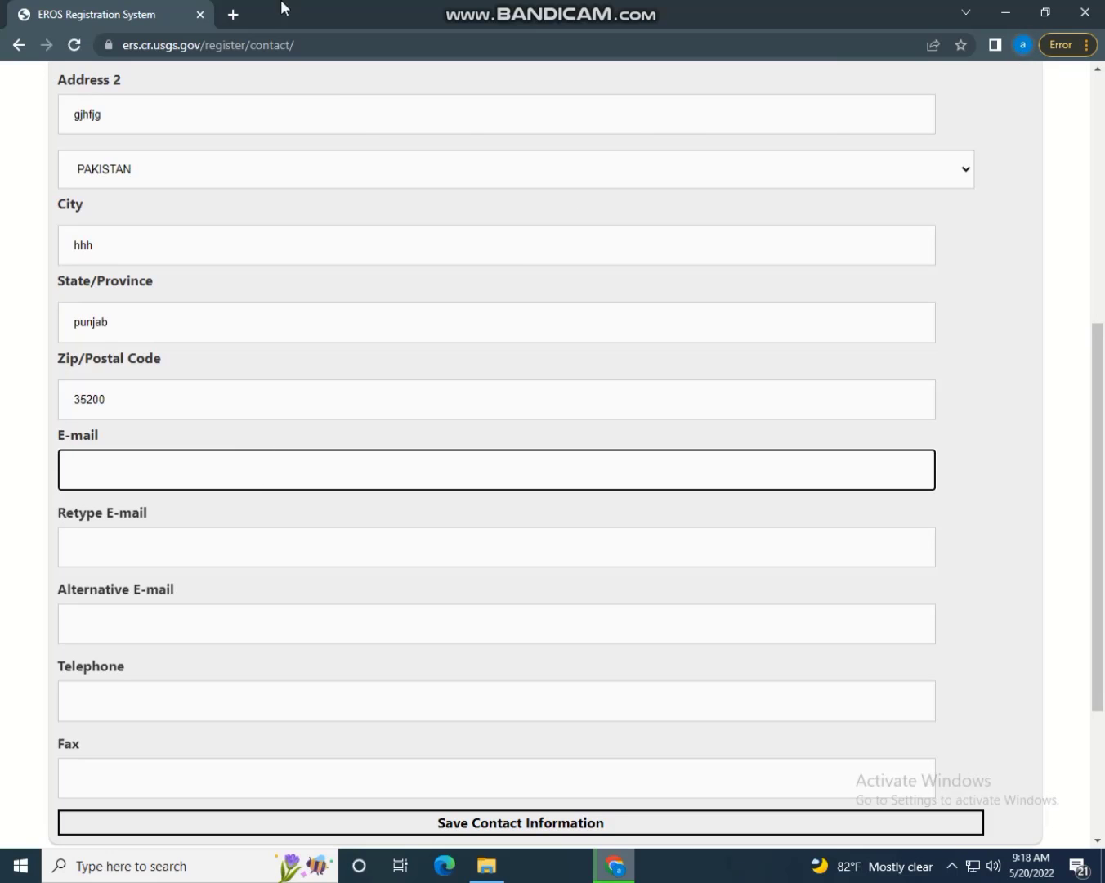
{"action": "left_click", "coordinate": [233, 14]}
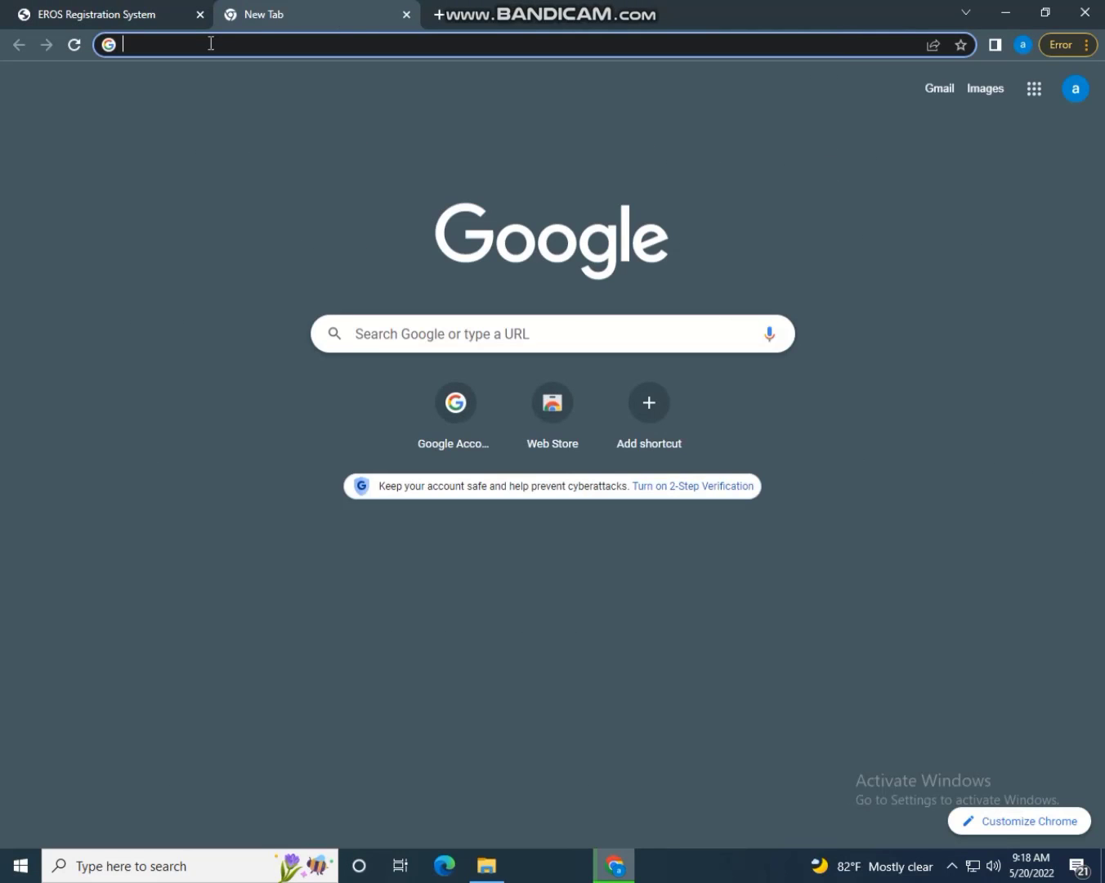
{"action": "left_click", "coordinate": [941, 90]}
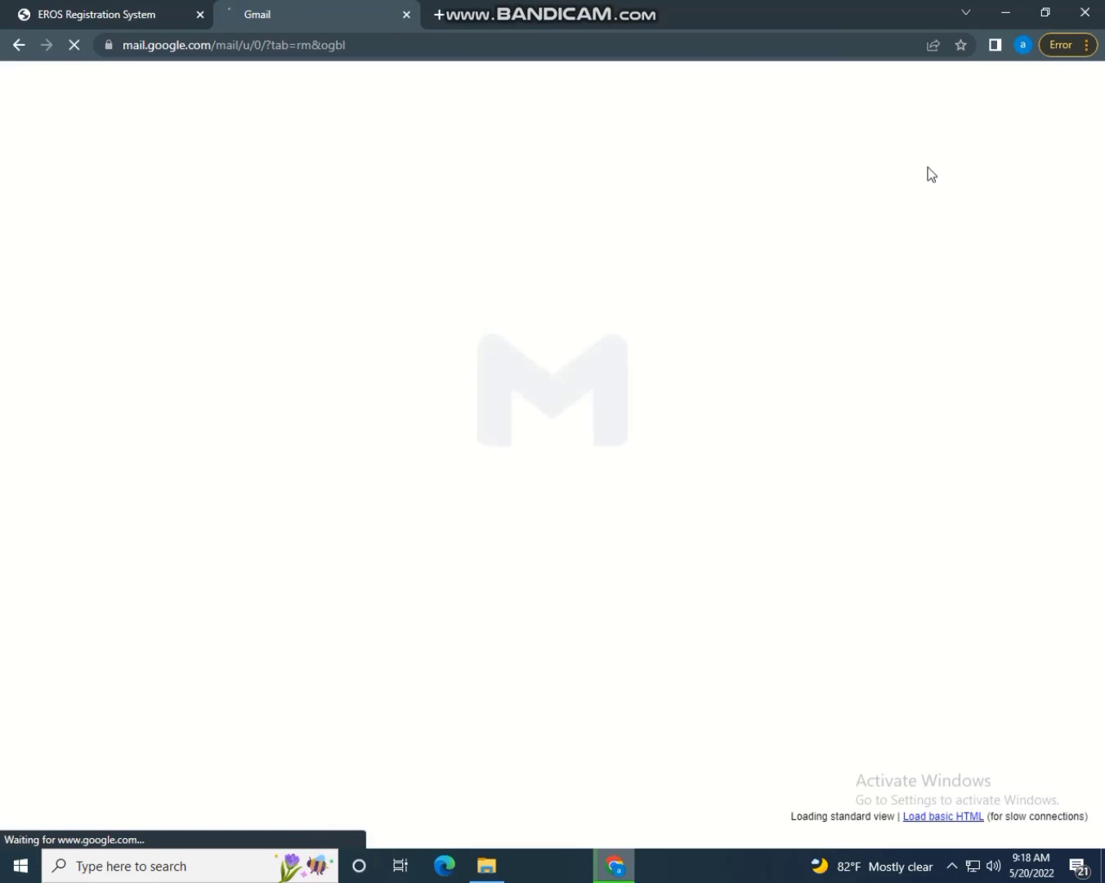
{"action": "left_click", "coordinate": [1076, 90]}
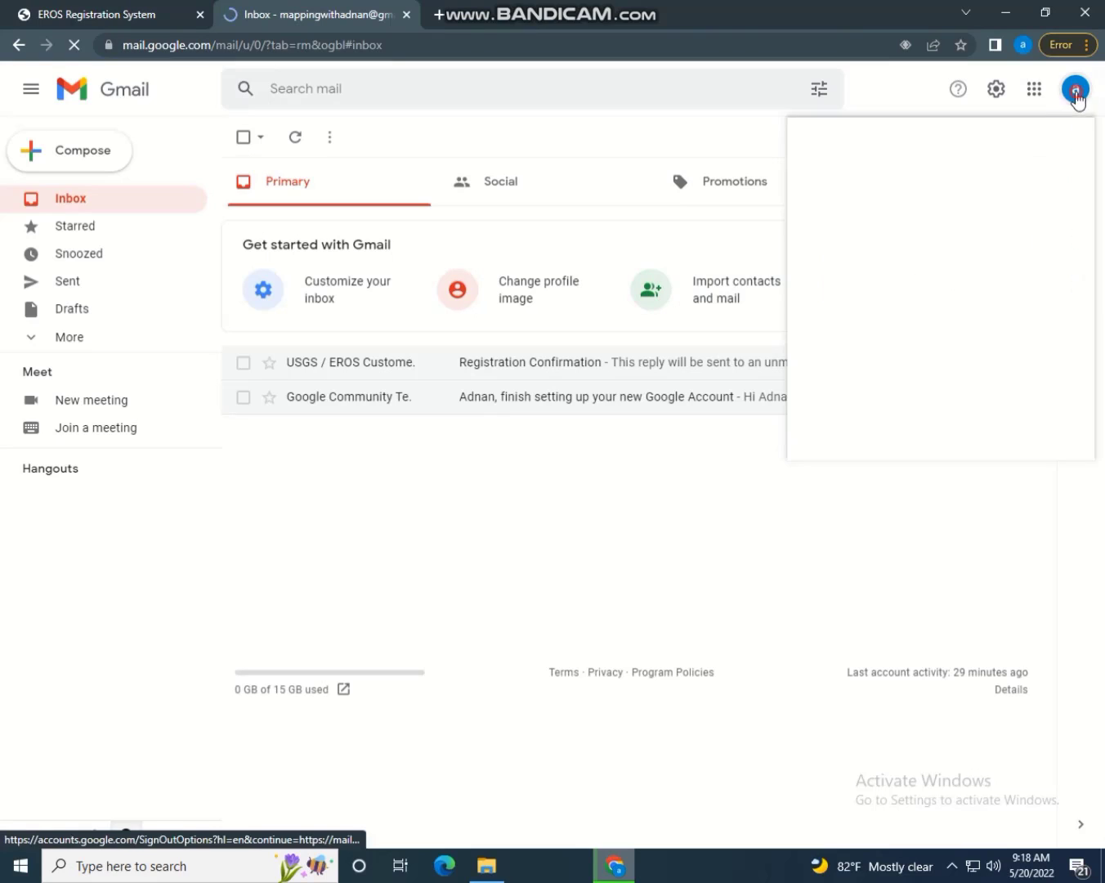
{"action": "left_click_drag", "start_coordinate": [852, 242], "coordinate": [1028, 243]}
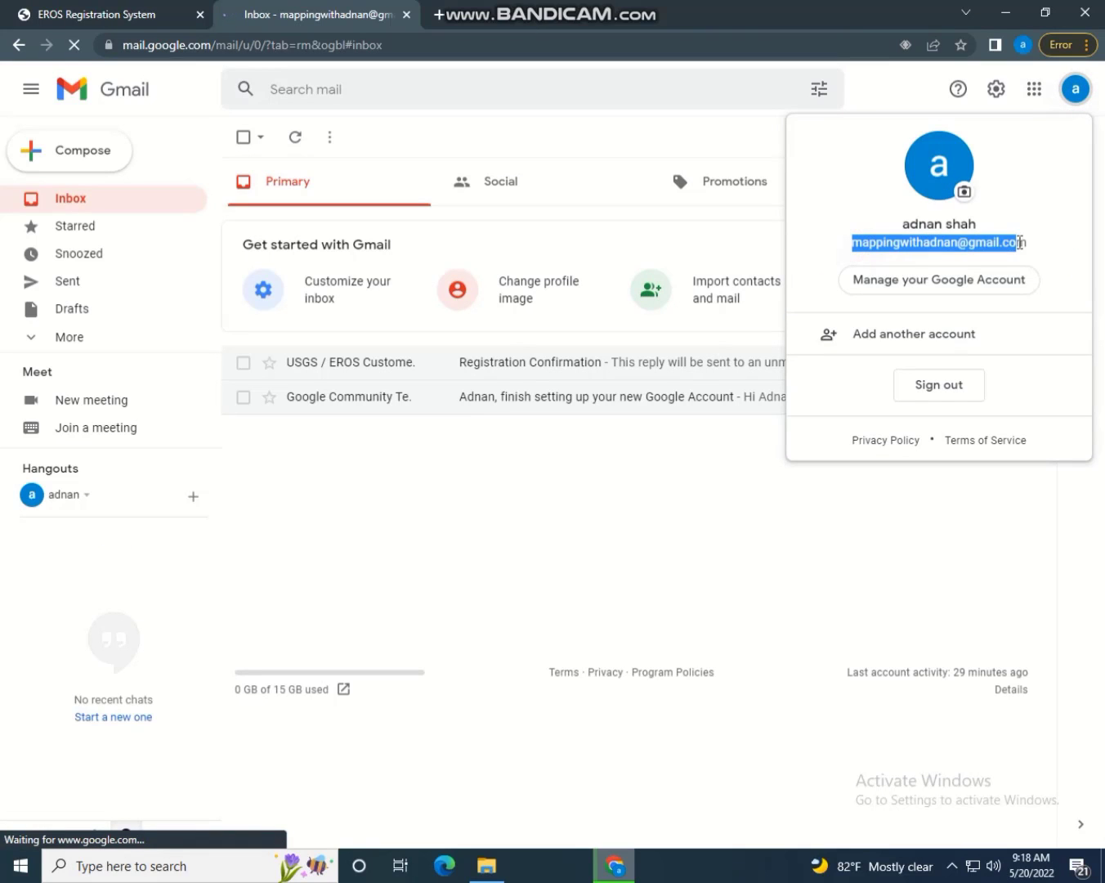
{"action": "right_click", "coordinate": [1020, 248]}
{"action": "left_click", "coordinate": [1022, 255]}
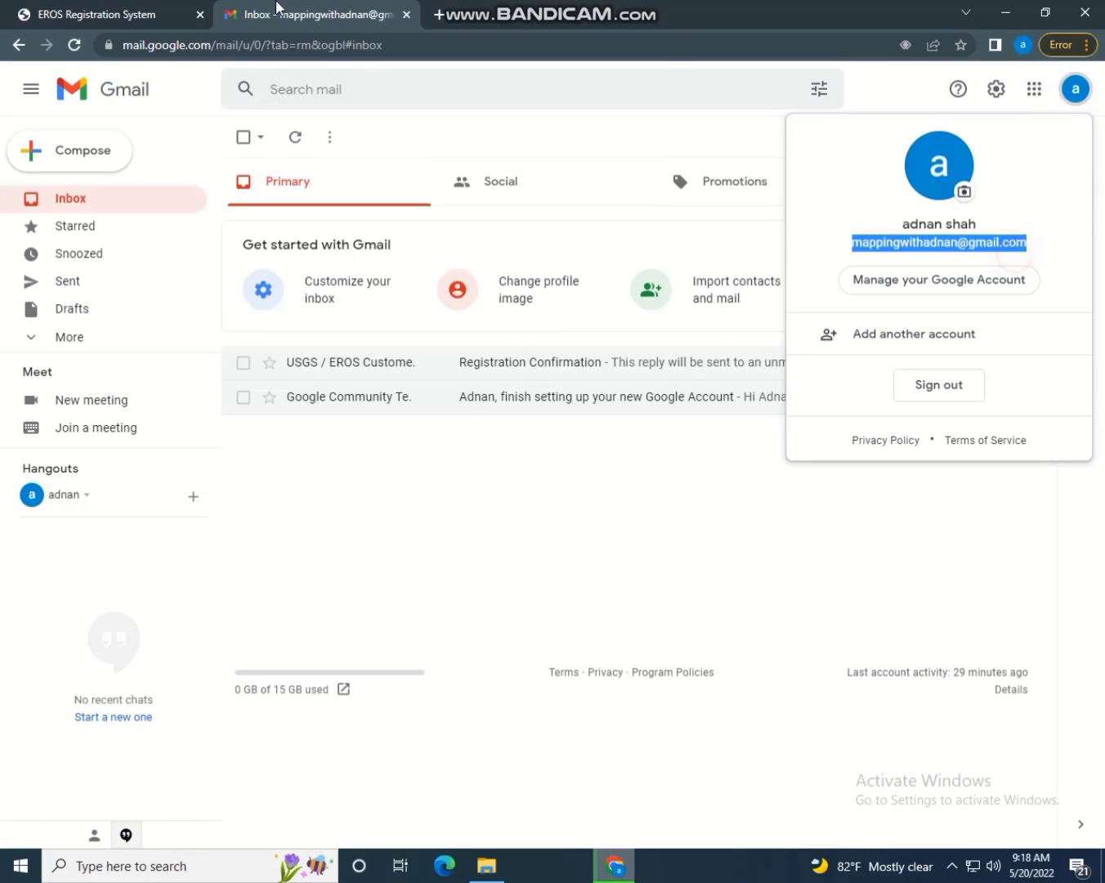
Return to the registration form with the E-mail field ready for pasting
{"action": "left_click", "coordinate": [146, 10]}
{"action": "left_click", "coordinate": [148, 531]}
{"action": "right_click", "coordinate": [123, 473]}
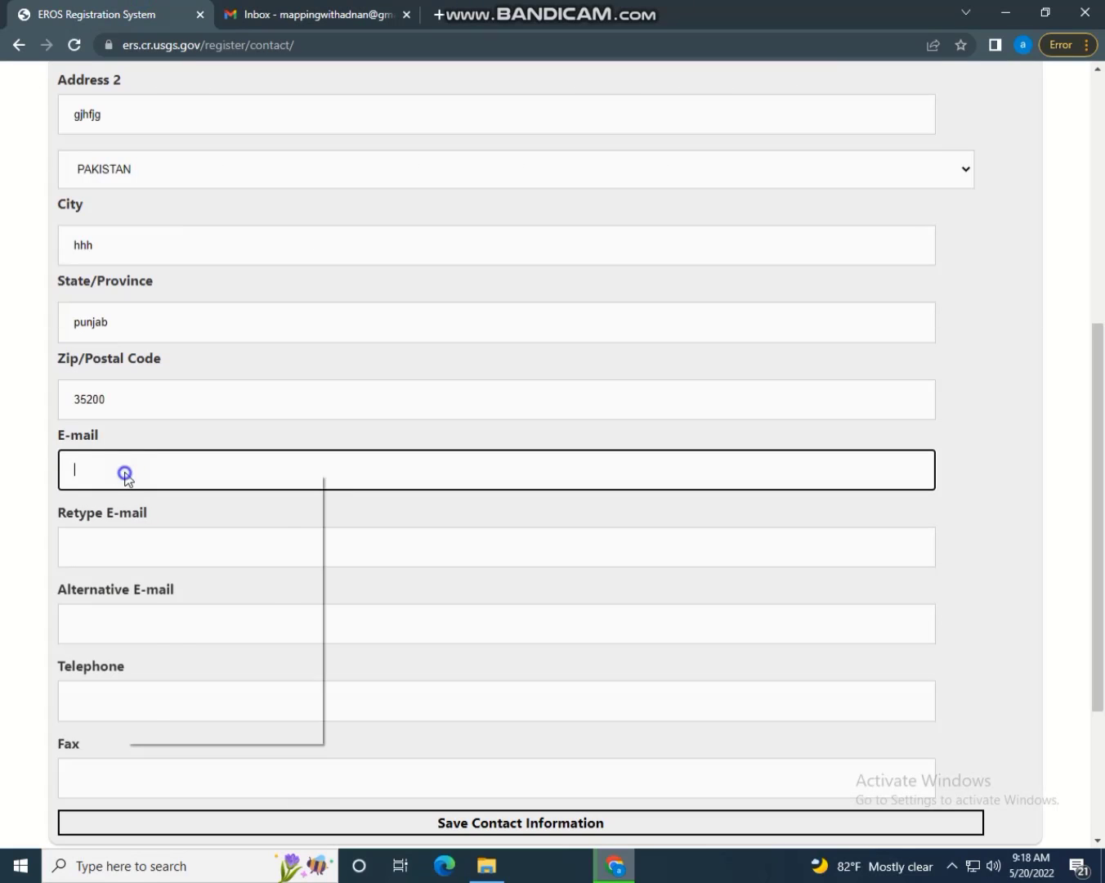
Paste the copied address into E-mail, Retype E-mail and Alternative E-mail
{"action": "left_click", "coordinate": [192, 608]}
{"action": "right_click", "coordinate": [127, 550]}
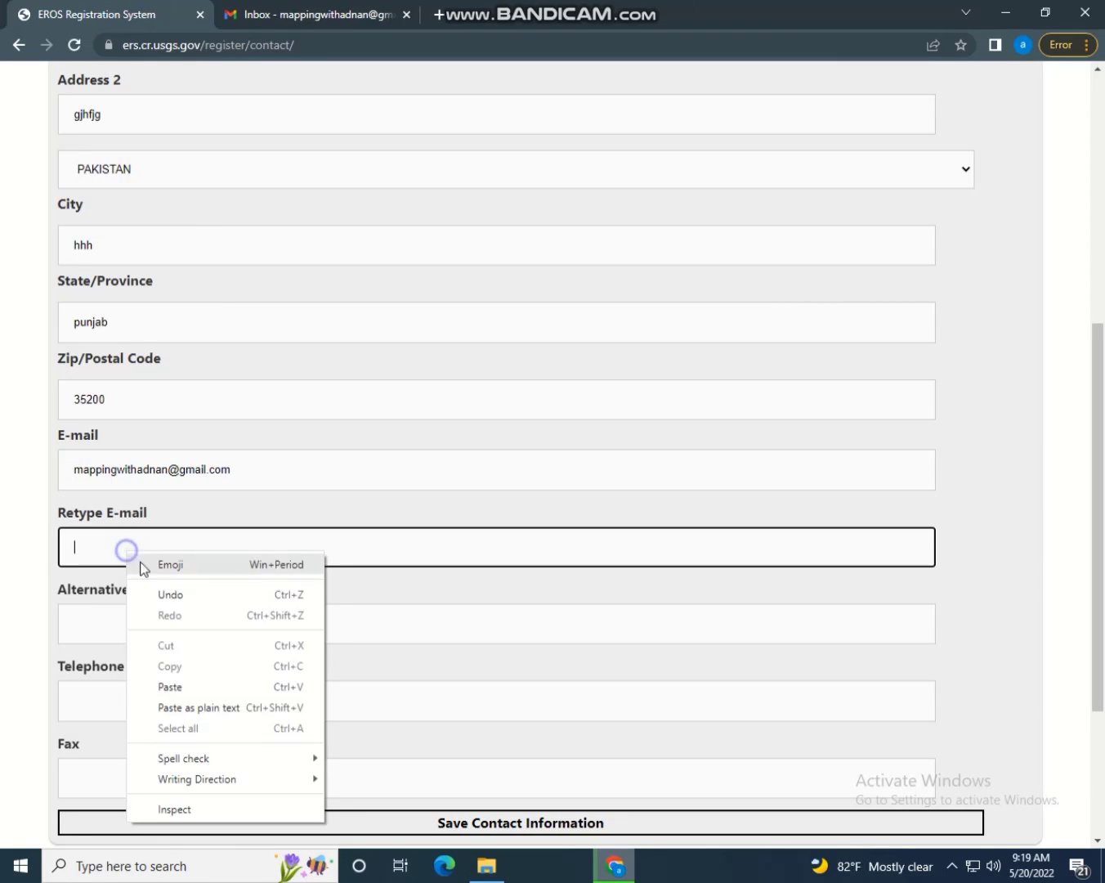
{"action": "left_click", "coordinate": [173, 685]}
{"action": "left_click", "coordinate": [123, 621]}
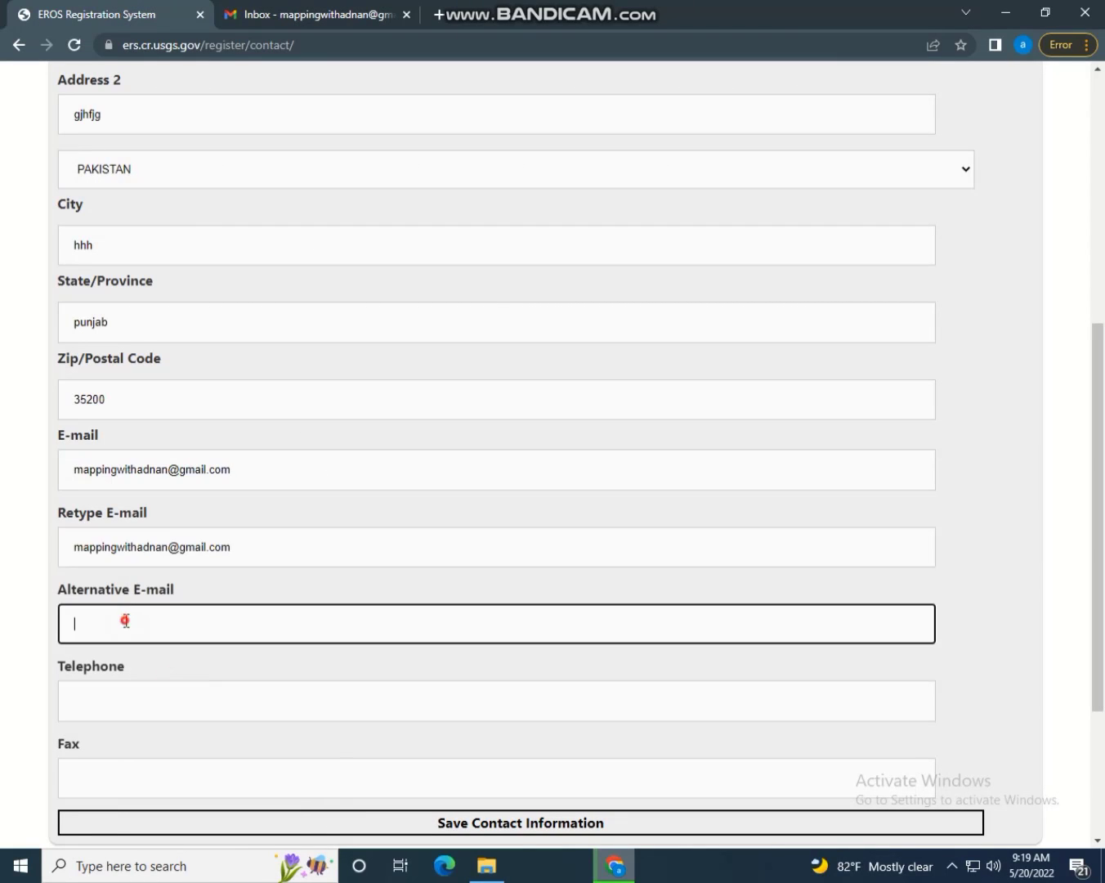
{"action": "right_click", "coordinate": [123, 622]}
{"action": "left_click", "coordinate": [176, 484]}
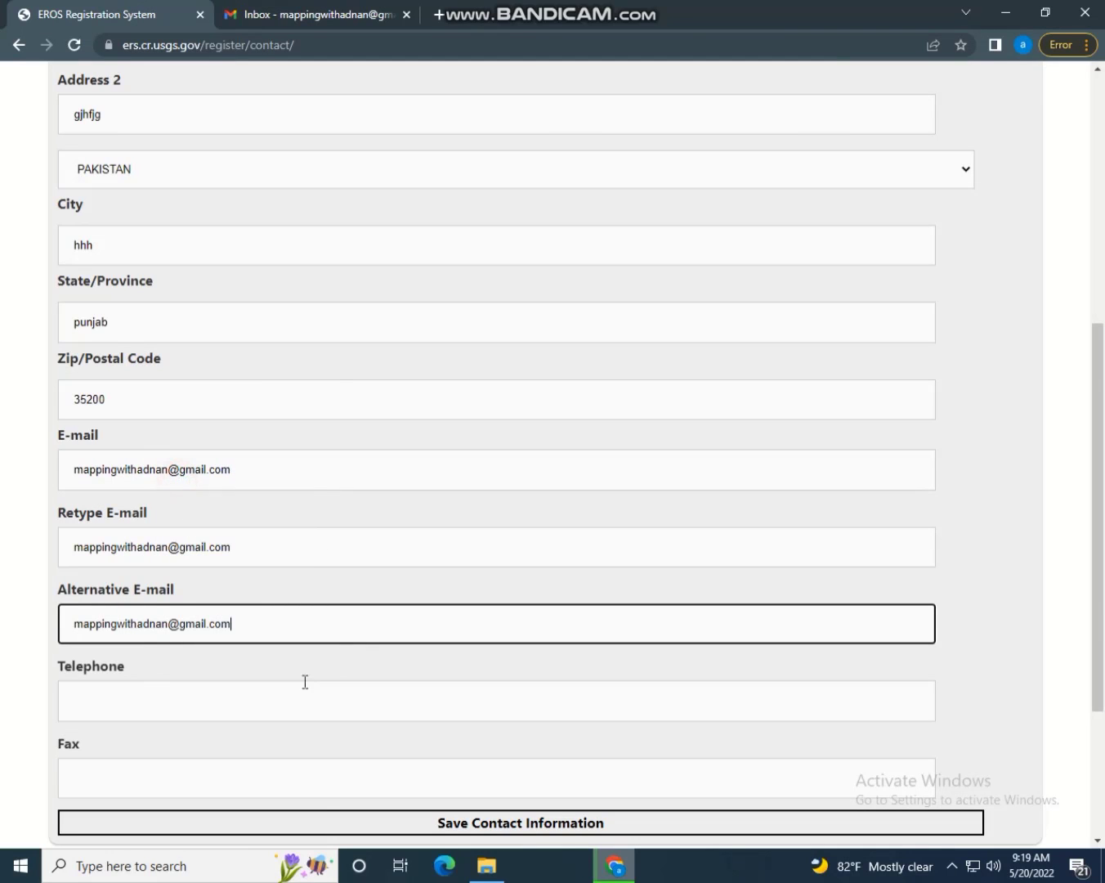
Enter the telephone number and save the contact information
{"action": "scroll", "coordinate": [1102, 478], "scroll_direction": "down", "scroll_amount": 1}
{"action": "scroll", "coordinate": [1101, 478], "scroll_direction": "down", "scroll_amount": 1}
{"action": "left_click", "coordinate": [174, 498]}
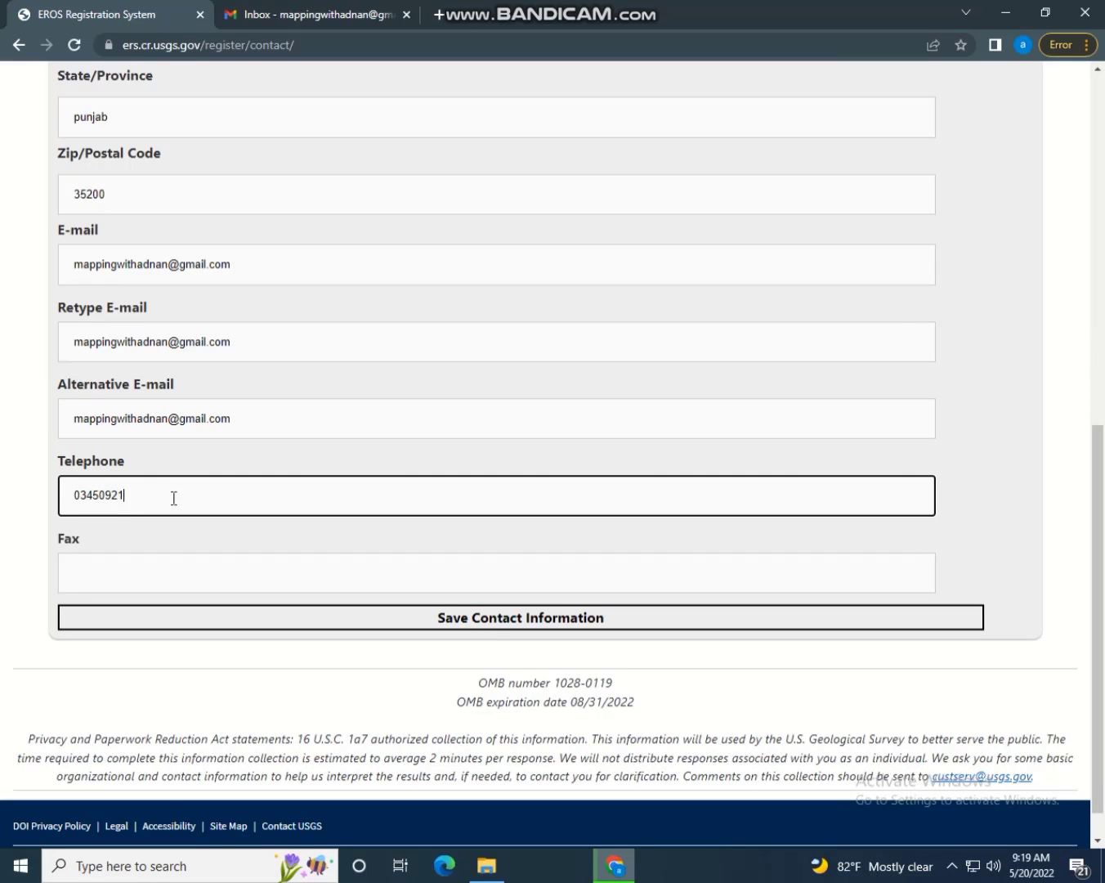
{"action": "left_click", "coordinate": [444, 622]}
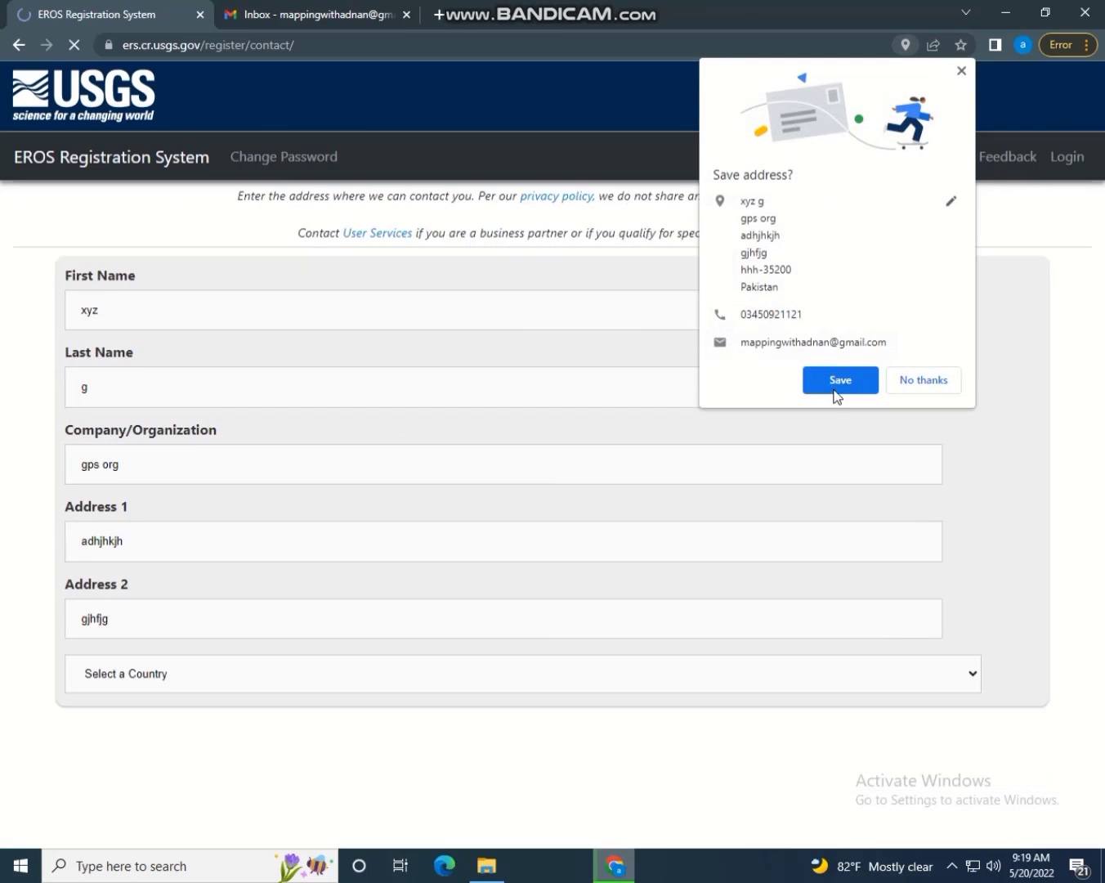
Let the browser remember the address and resubmit the contact information
{"action": "left_click", "coordinate": [835, 384]}
{"action": "scroll", "coordinate": [1103, 400], "scroll_direction": "down", "scroll_amount": 7}
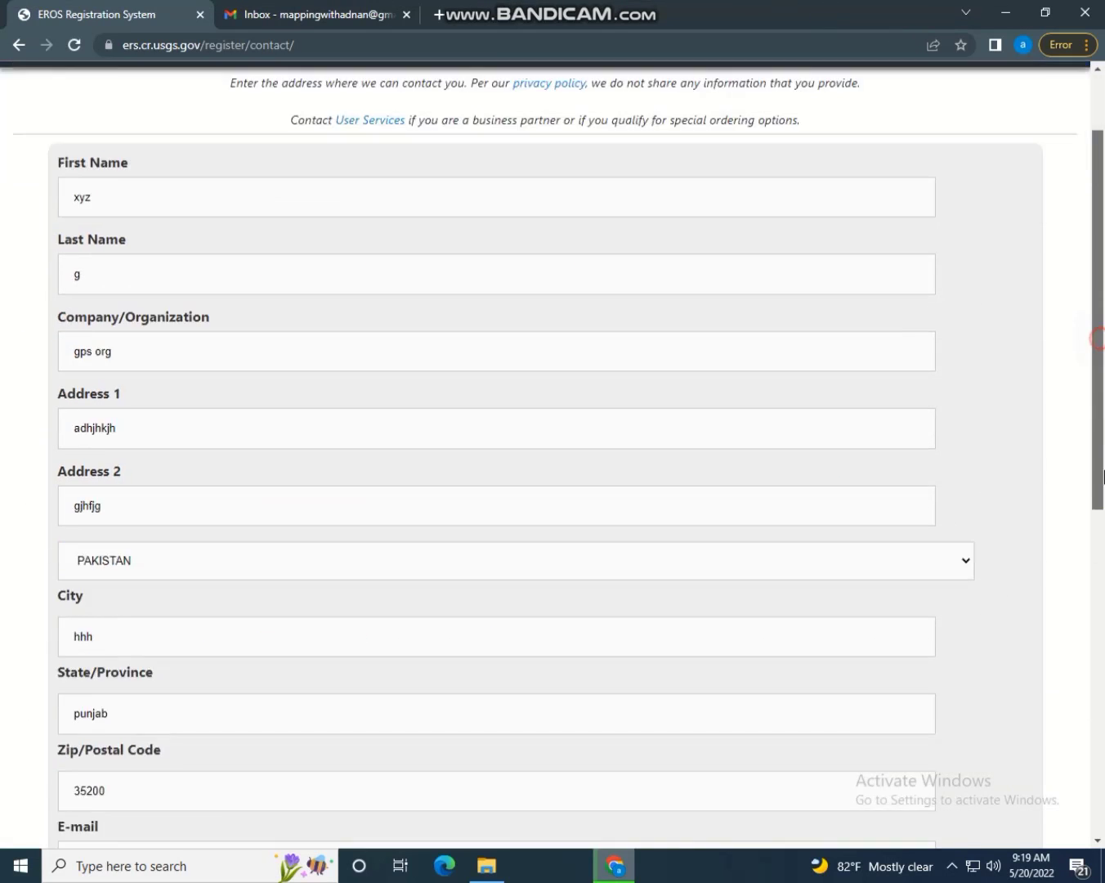
{"action": "scroll", "coordinate": [1101, 490], "scroll_direction": "up", "scroll_amount": 7}
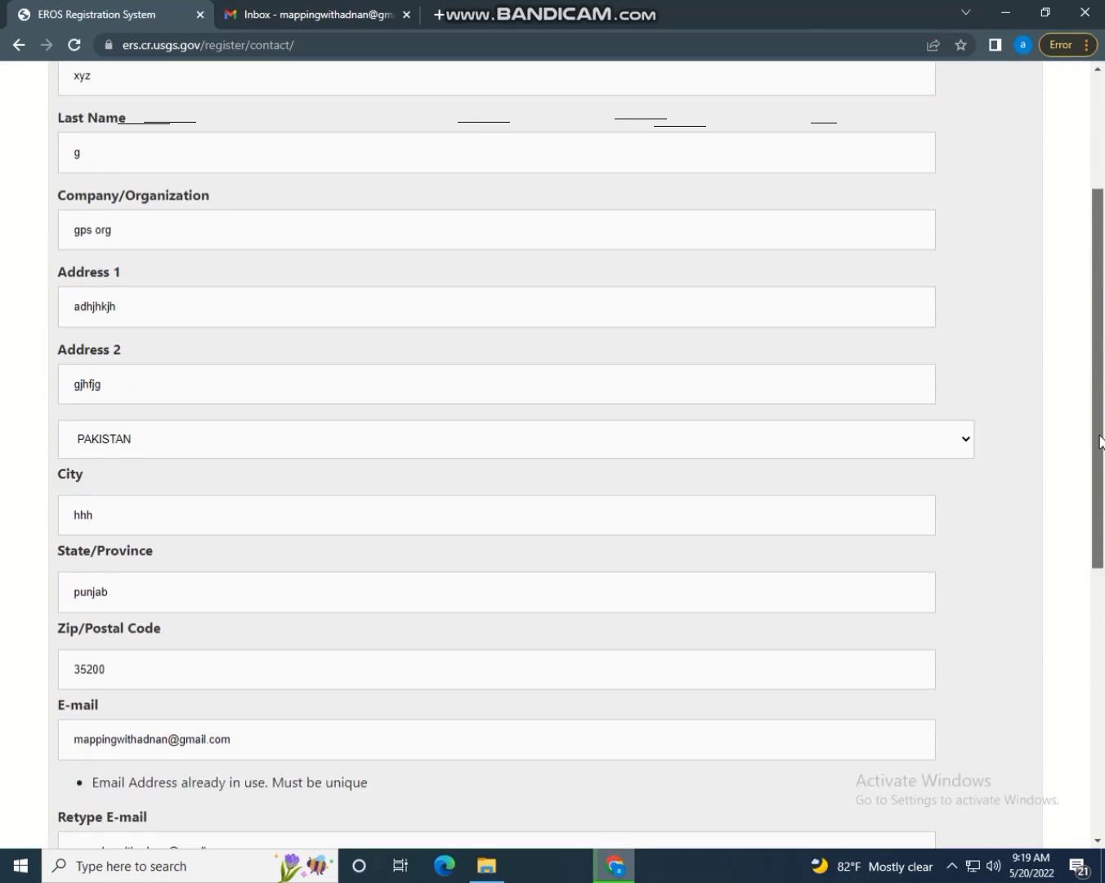
{"action": "scroll", "coordinate": [1103, 582], "scroll_direction": "down", "scroll_amount": 4}
{"action": "scroll", "coordinate": [1103, 581], "scroll_direction": "down", "scroll_amount": 5}
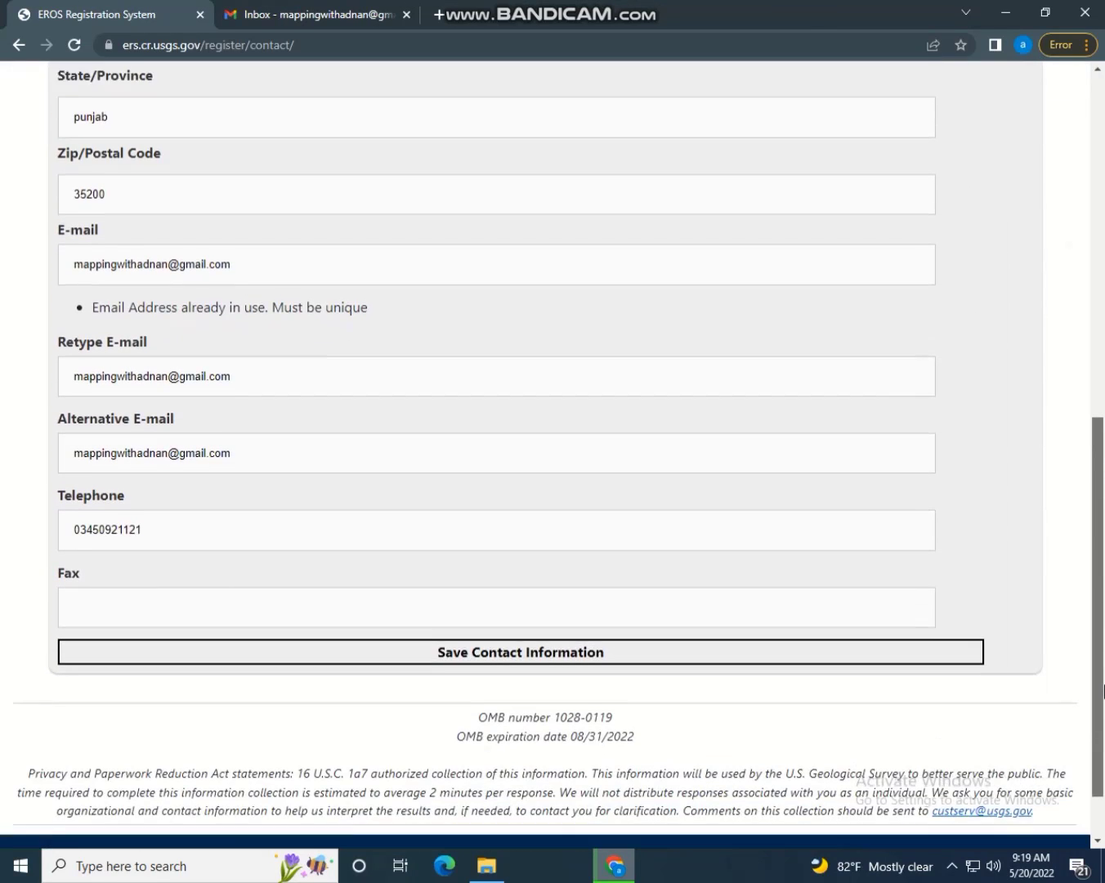
{"action": "left_click", "coordinate": [527, 647]}
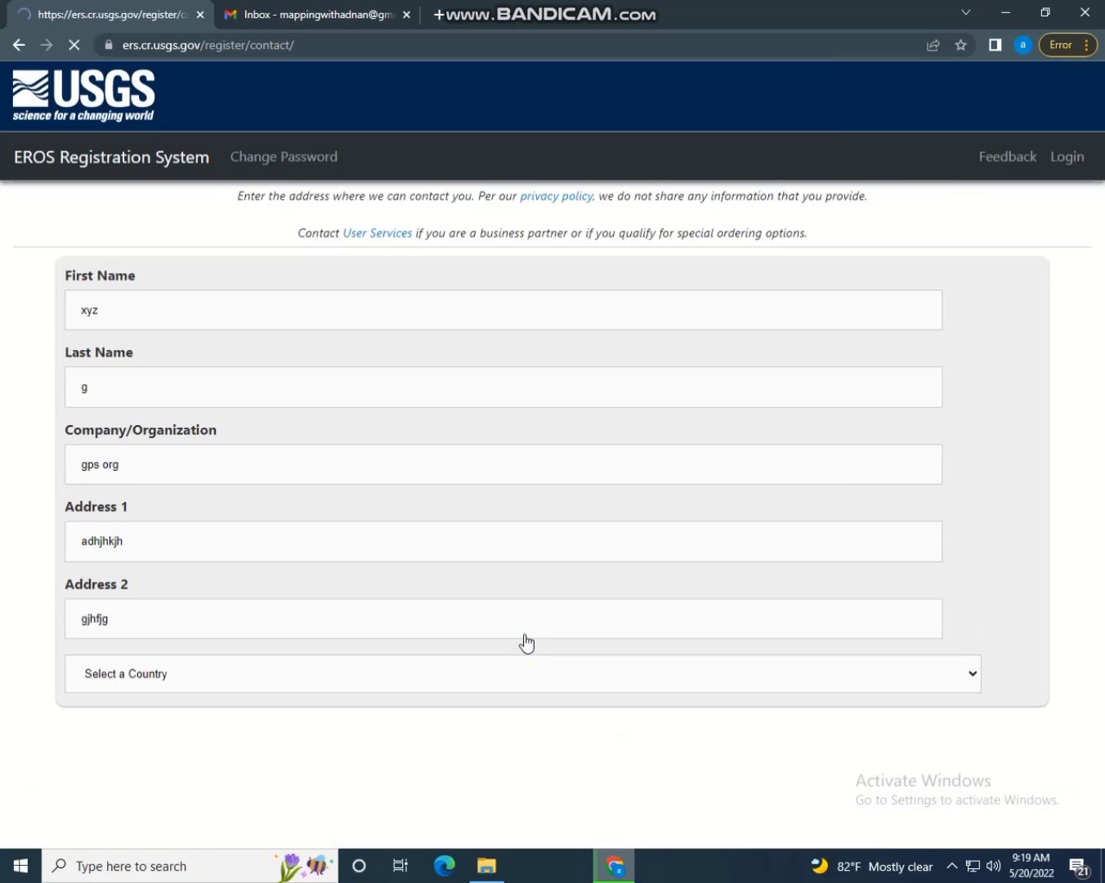
Insert 6 before @ in all three e-mail fields and save the contact information
{"action": "scroll", "coordinate": [1062, 408], "scroll_direction": "down", "scroll_amount": 7}
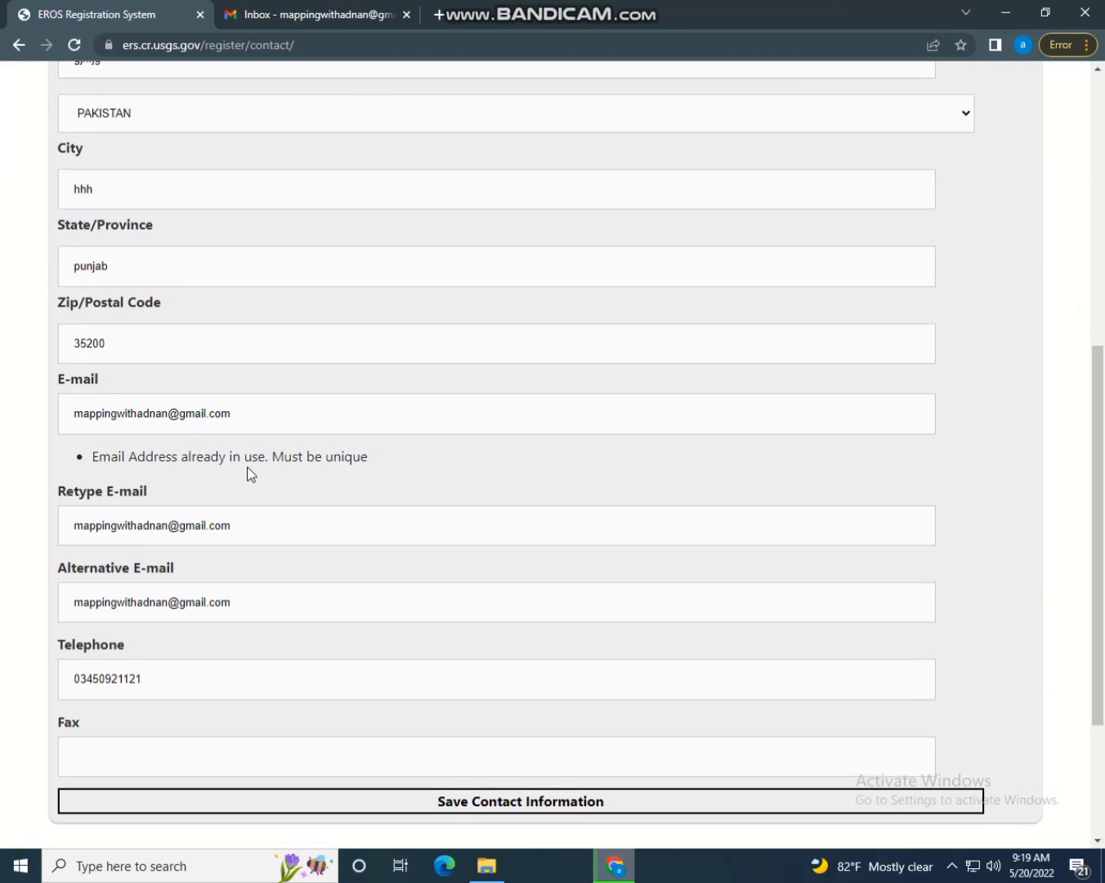
{"action": "left_click", "coordinate": [162, 415]}
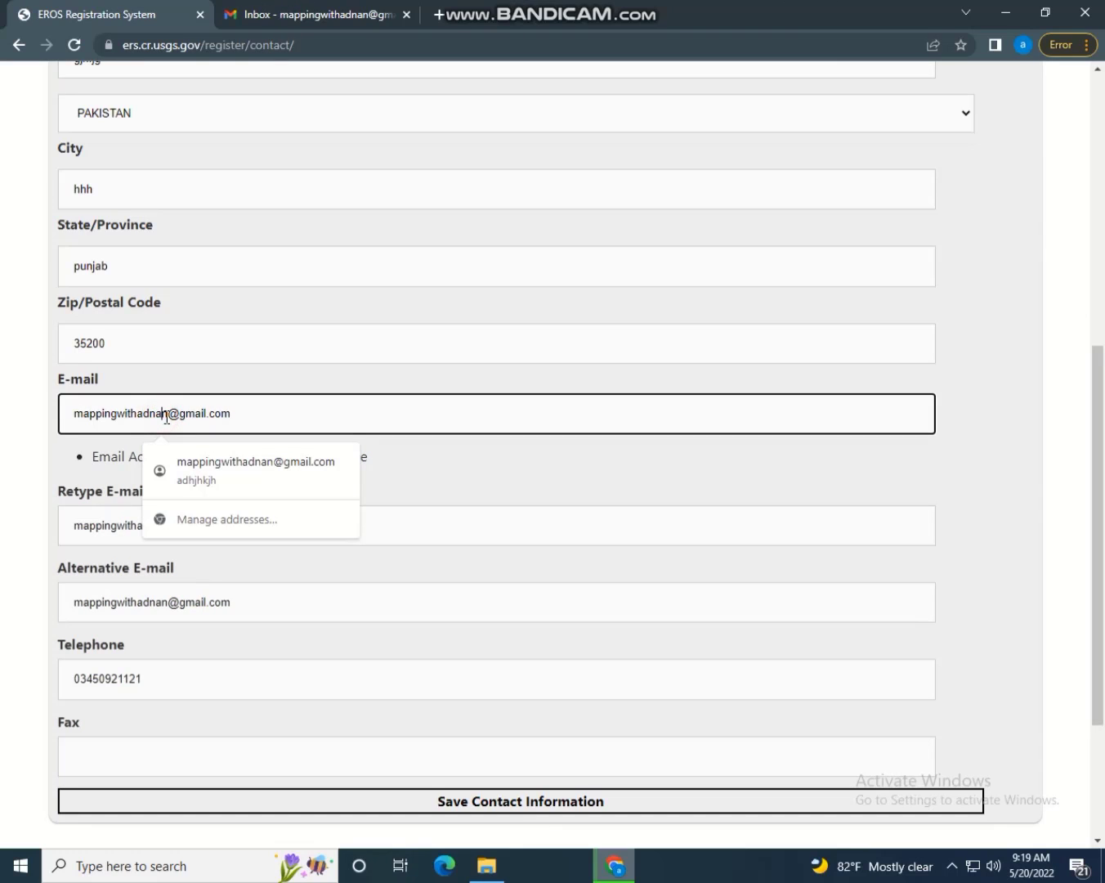
{"action": "type", "text": "6"}
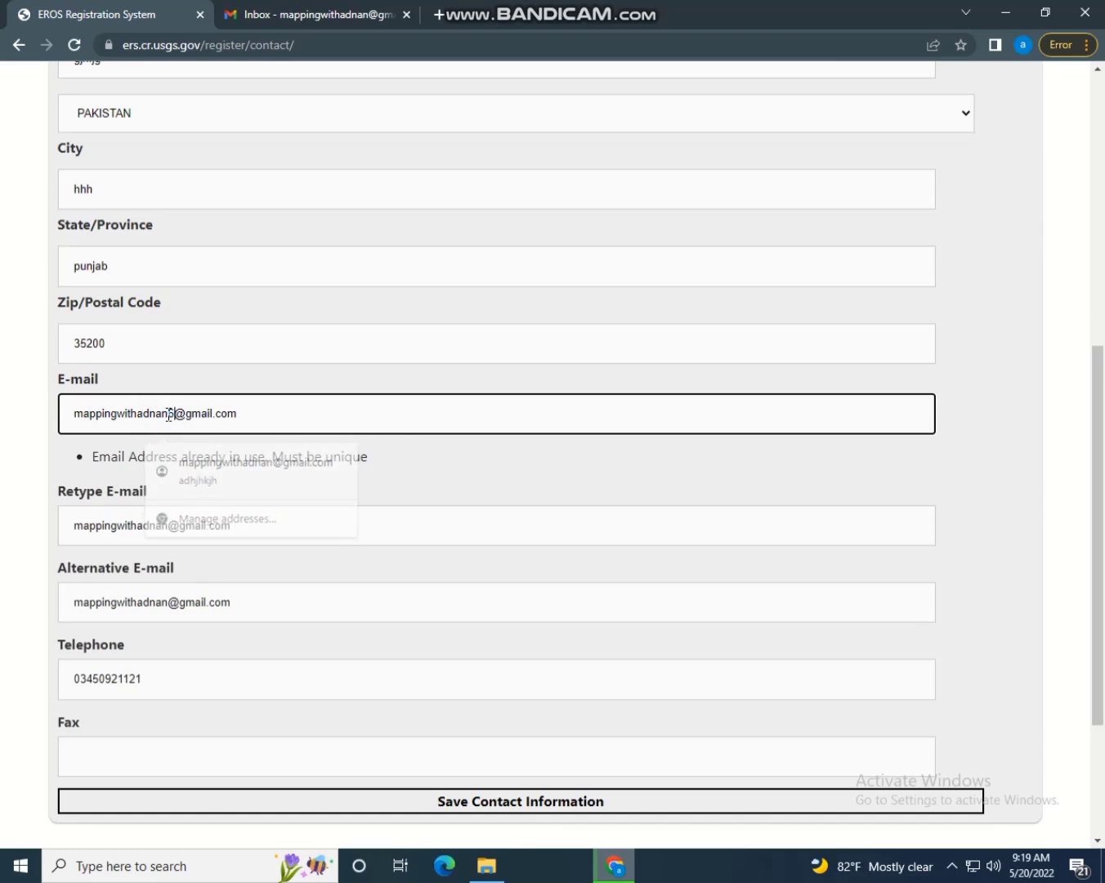
{"action": "left_click", "coordinate": [165, 528]}
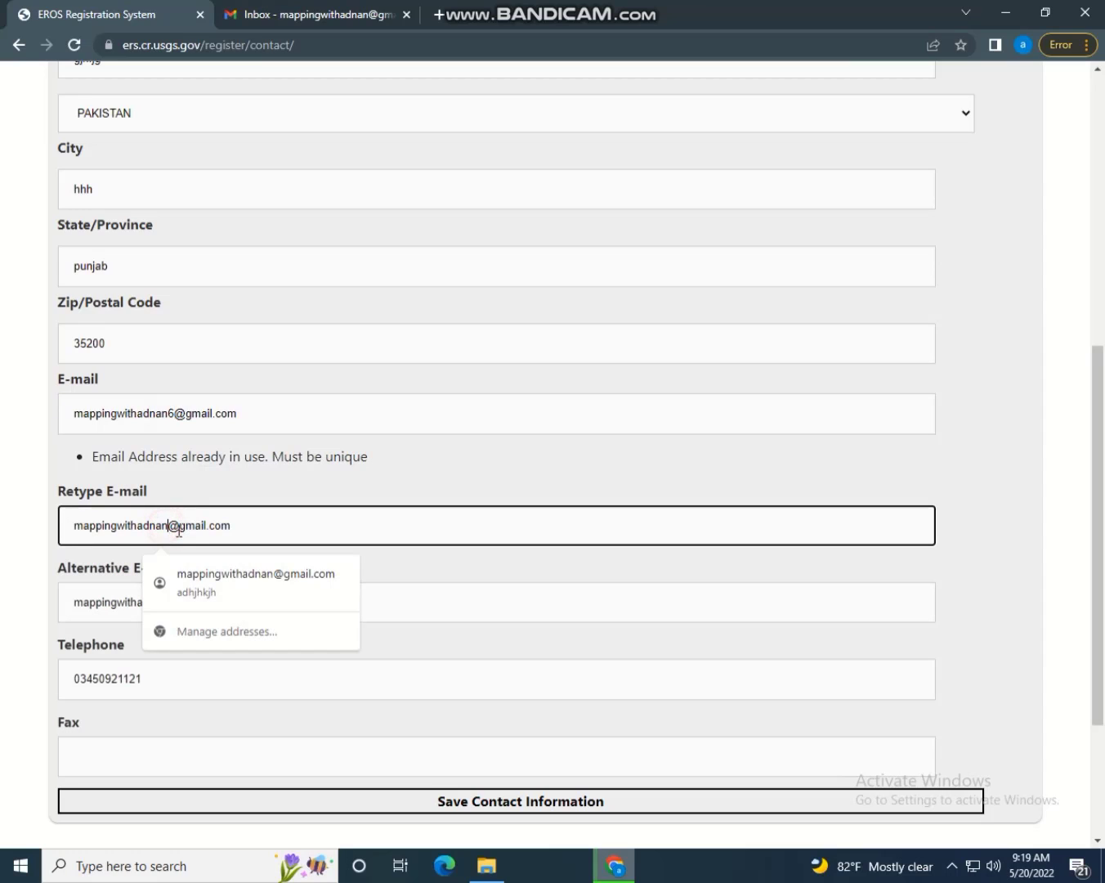
{"action": "type", "text": "6"}
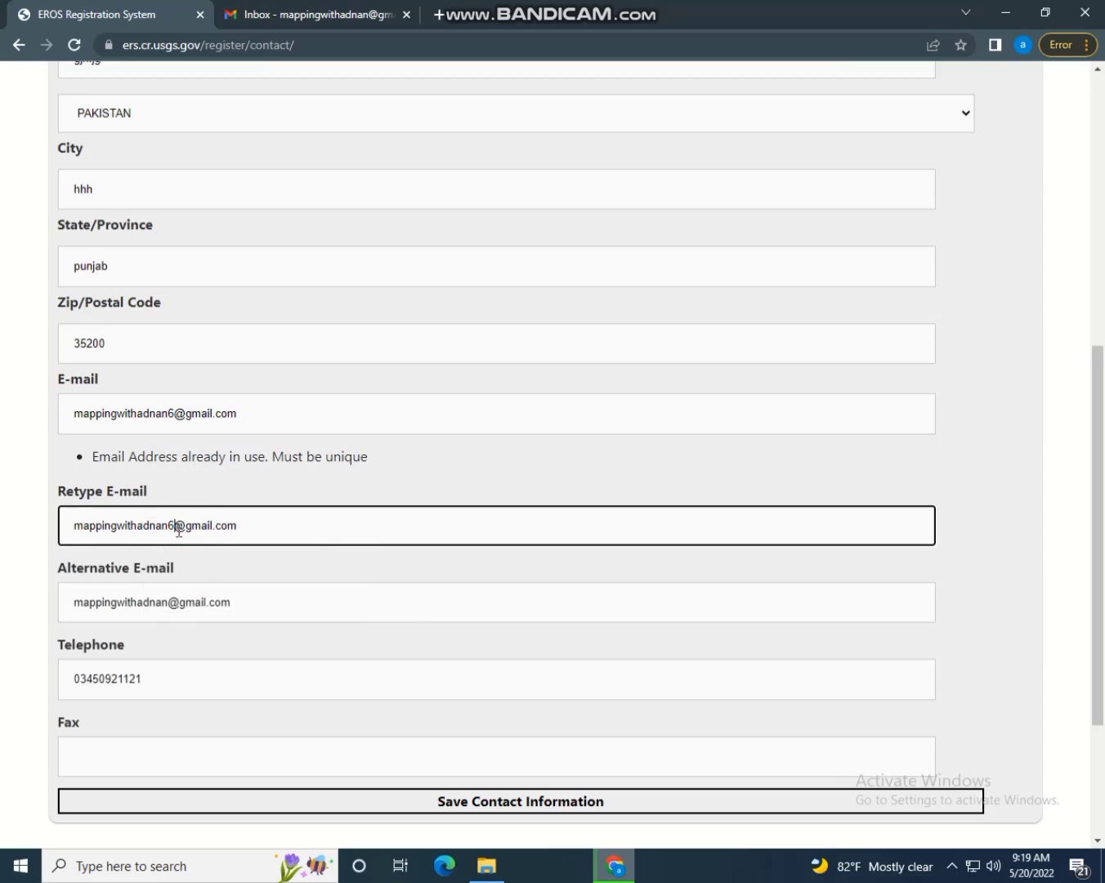
{"action": "left_click", "coordinate": [168, 603]}
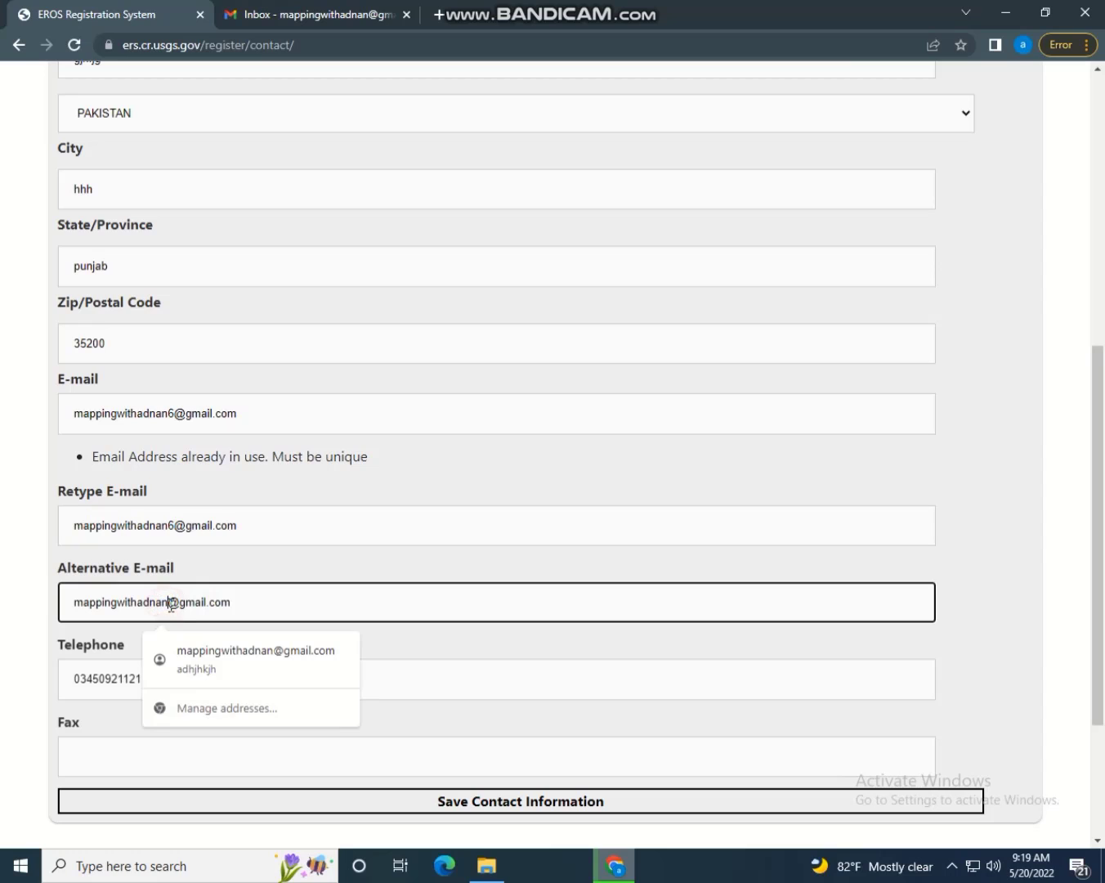
{"action": "type", "text": "6"}
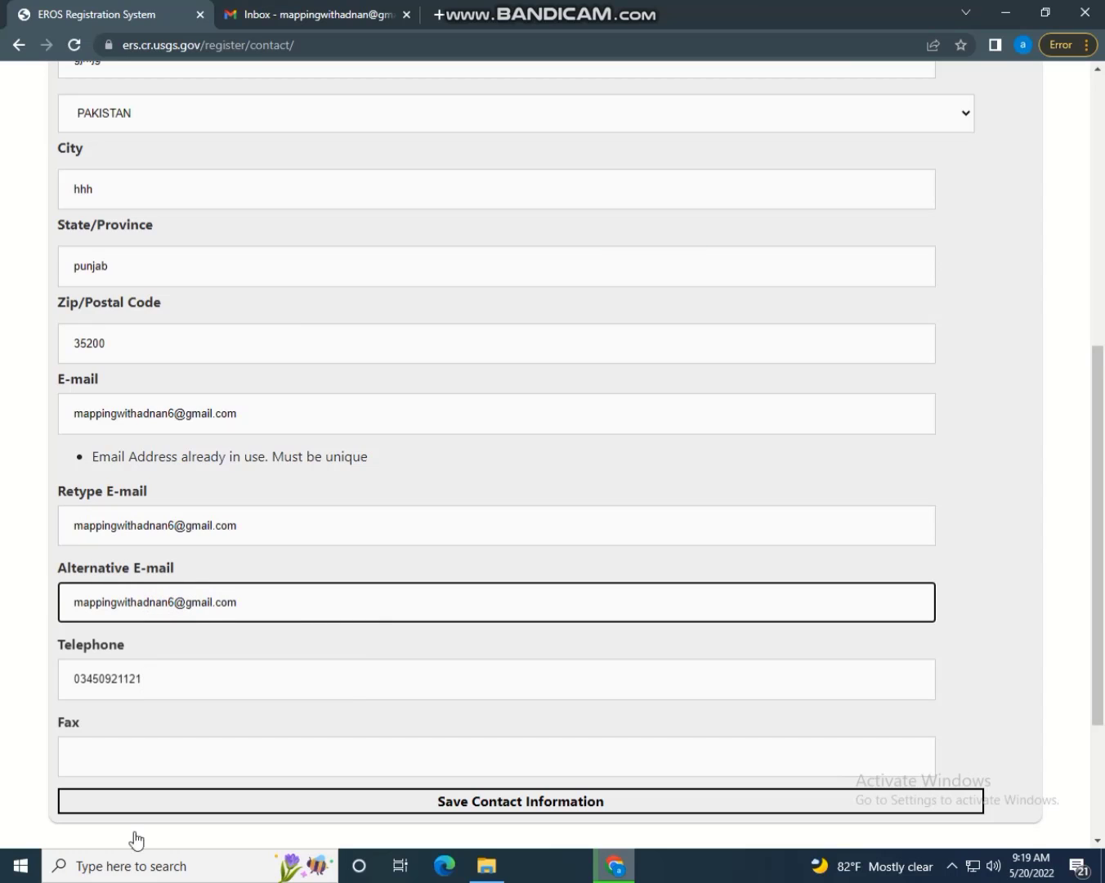
{"action": "left_click", "coordinate": [451, 803]}
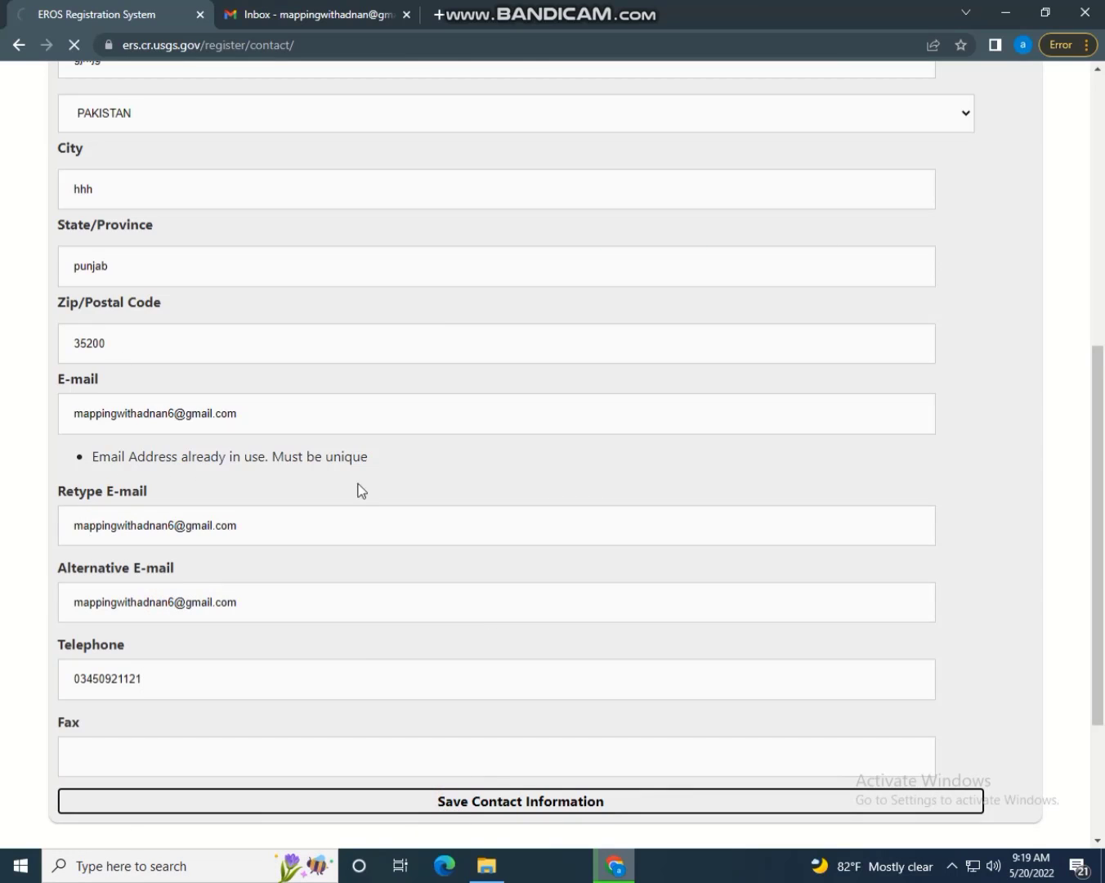
{"action": "scroll", "coordinate": [809, 718], "scroll_direction": "down", "scroll_amount": 3}
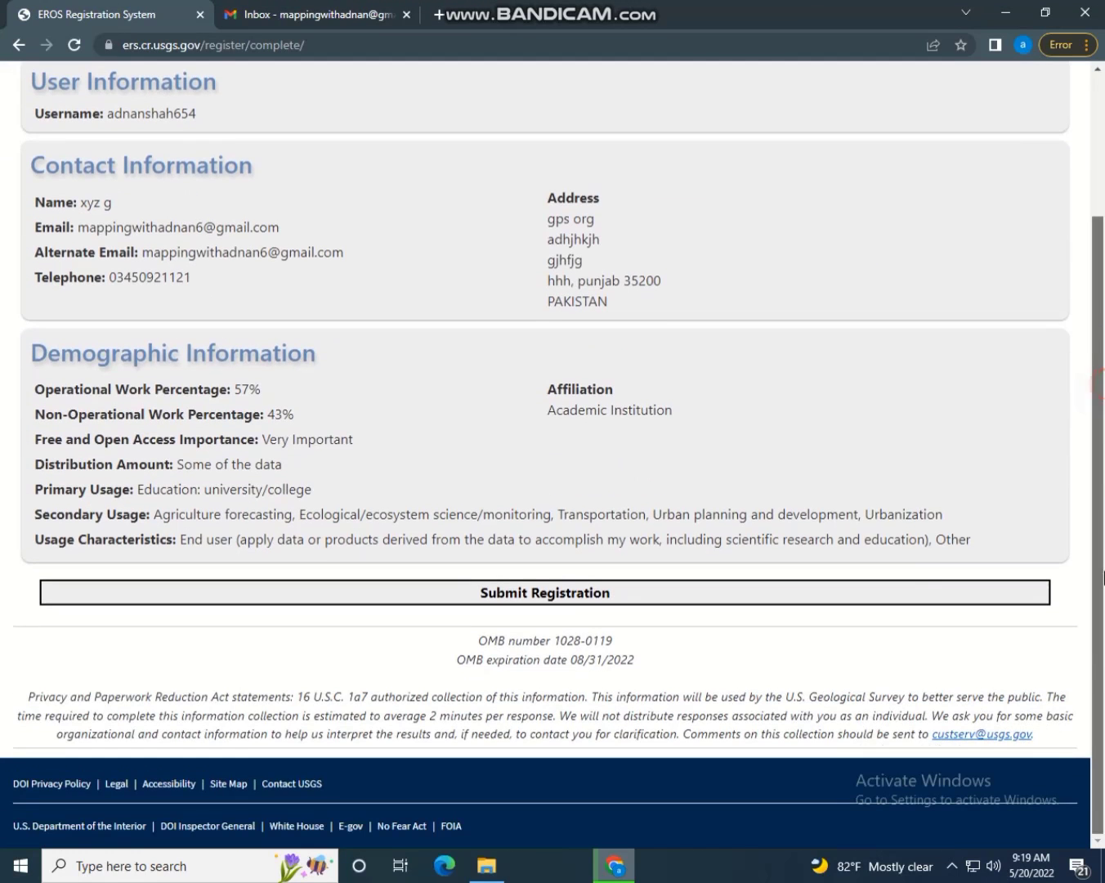
Submit the EarthExplorer registration and check the mail inbox for the confirmation e-mail
{"action": "left_click", "coordinate": [436, 599]}
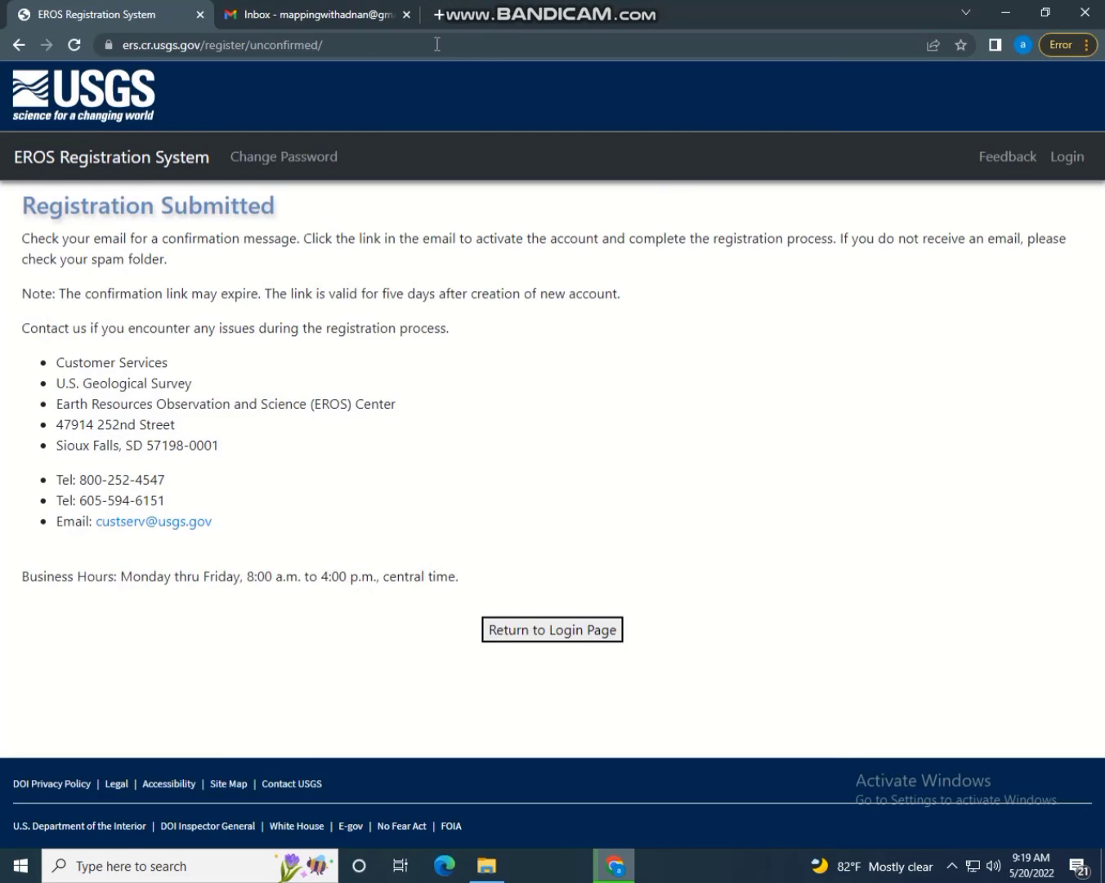
{"action": "left_click", "coordinate": [396, 8]}
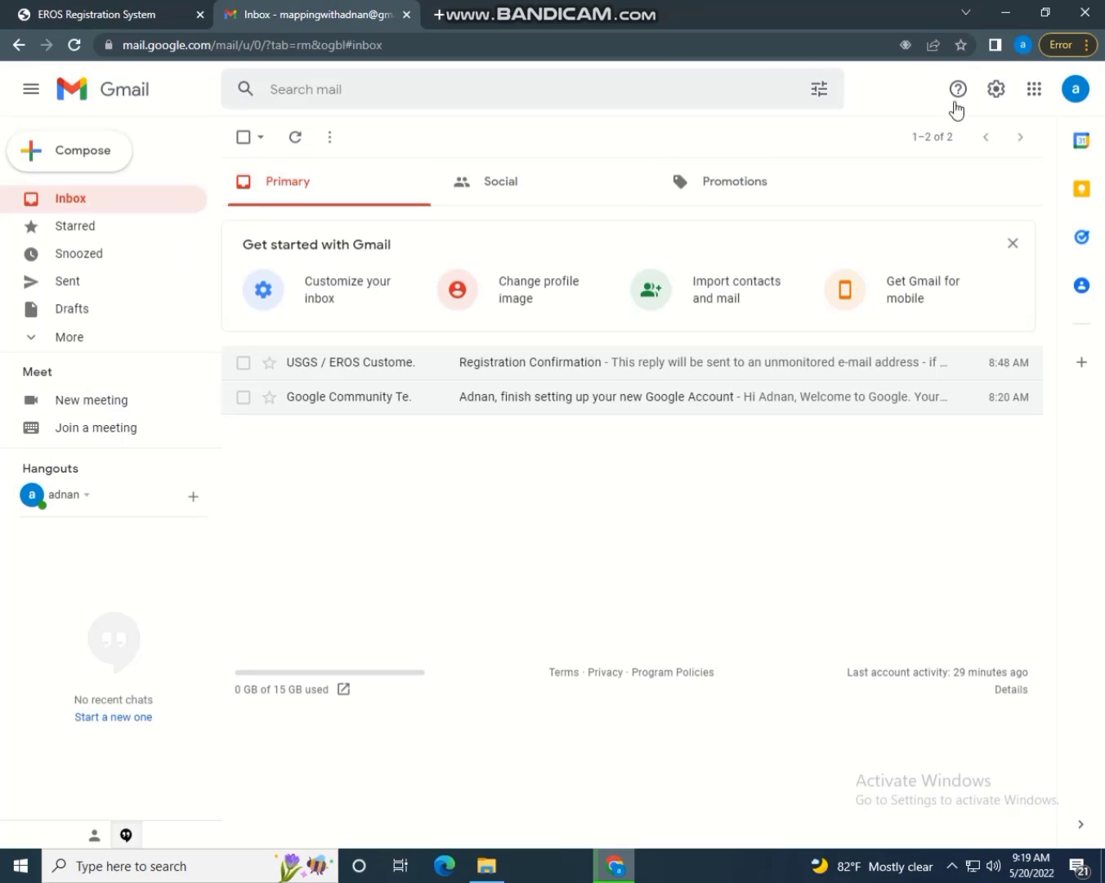
{"action": "left_click", "coordinate": [104, 13]}
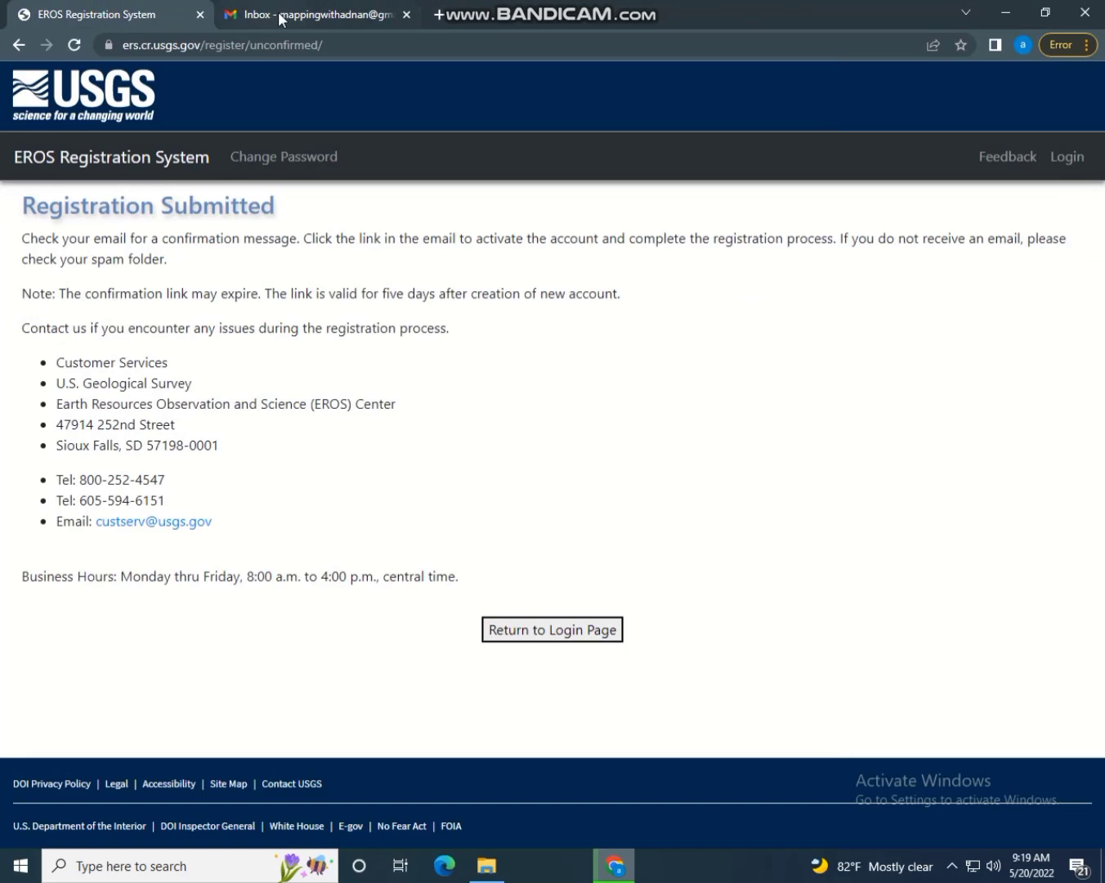
{"action": "left_click", "coordinate": [282, 13]}
Open Gmail in a fresh tab from the Google apps grid and view All Mail
{"action": "left_click", "coordinate": [437, 14]}
{"action": "left_click", "coordinate": [407, 15]}
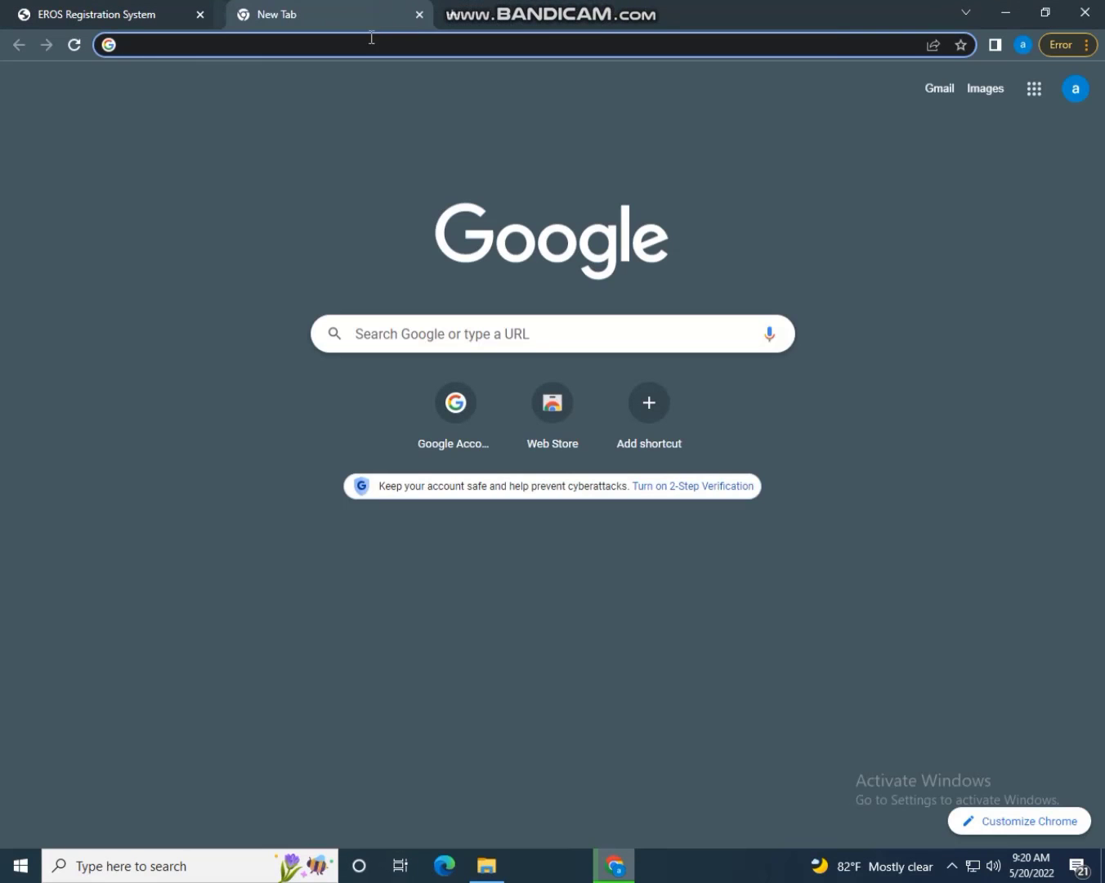
{"action": "left_click", "coordinate": [1033, 91]}
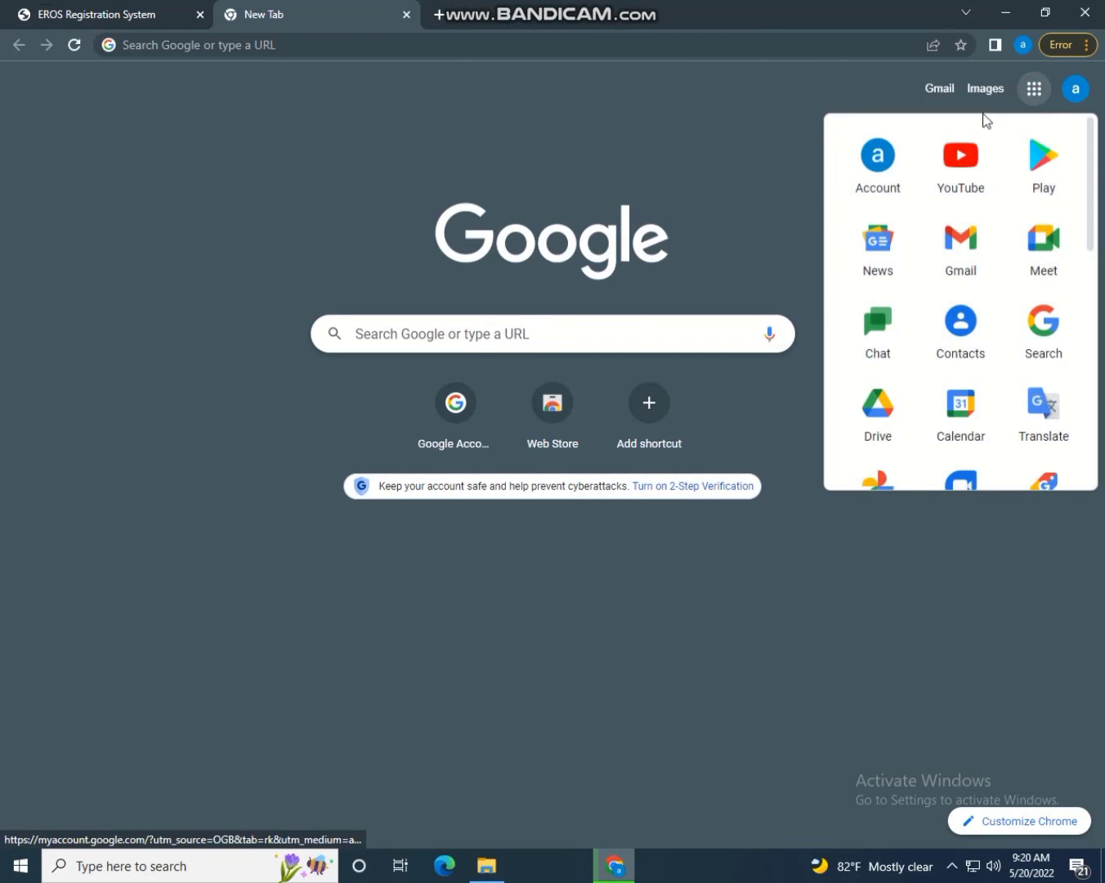
{"action": "left_click", "coordinate": [974, 252]}
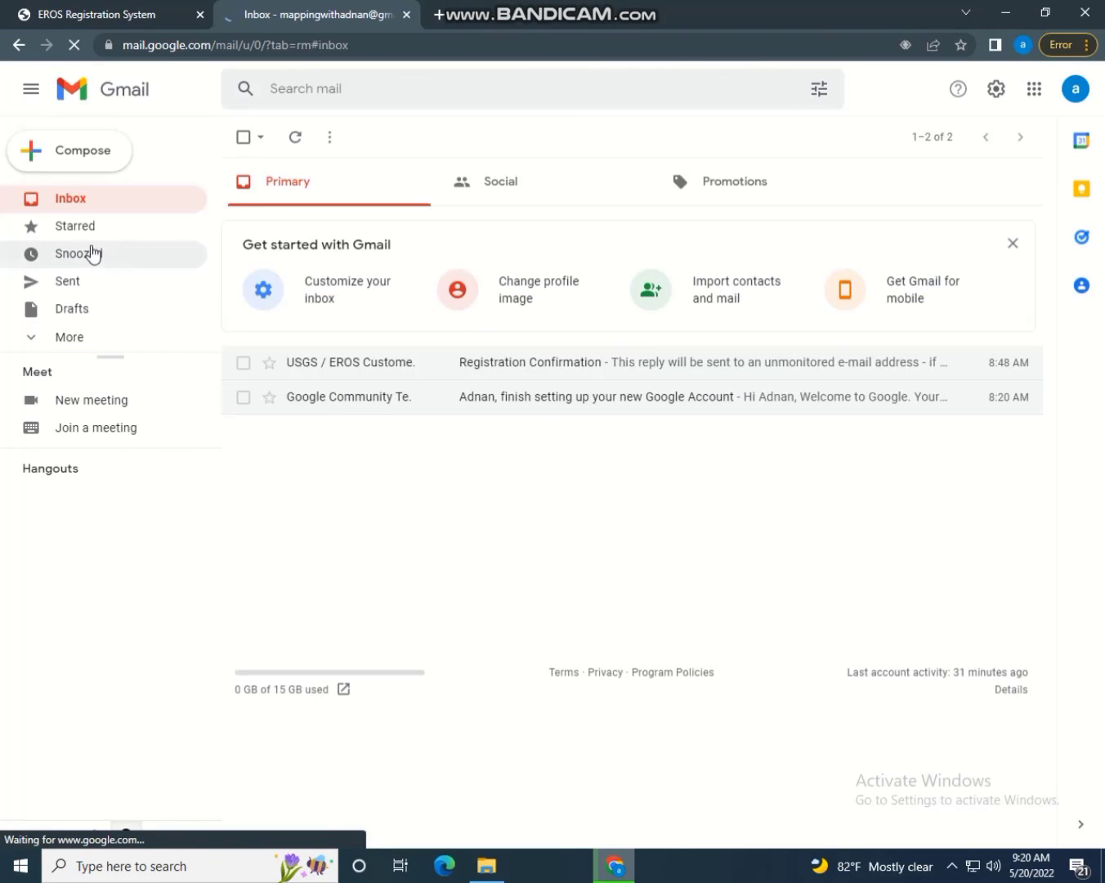
{"action": "left_click", "coordinate": [60, 338]}
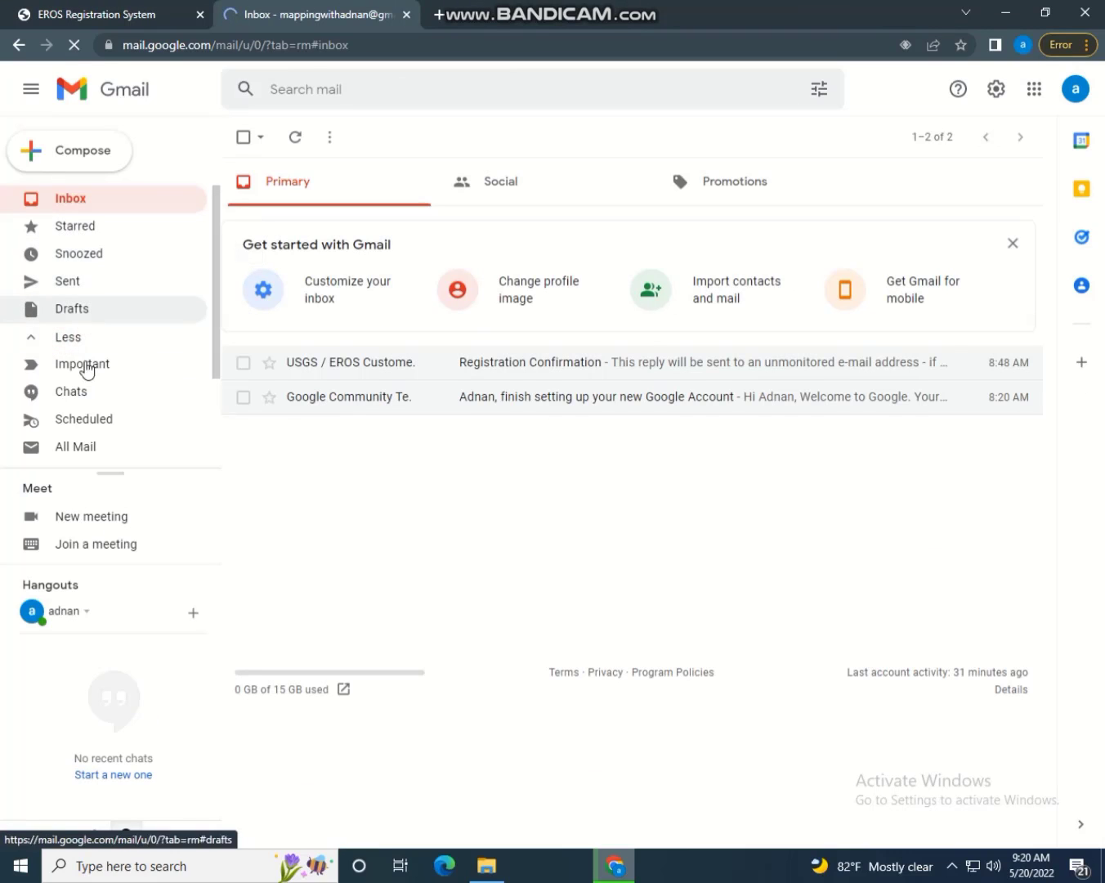
{"action": "left_click", "coordinate": [86, 446]}
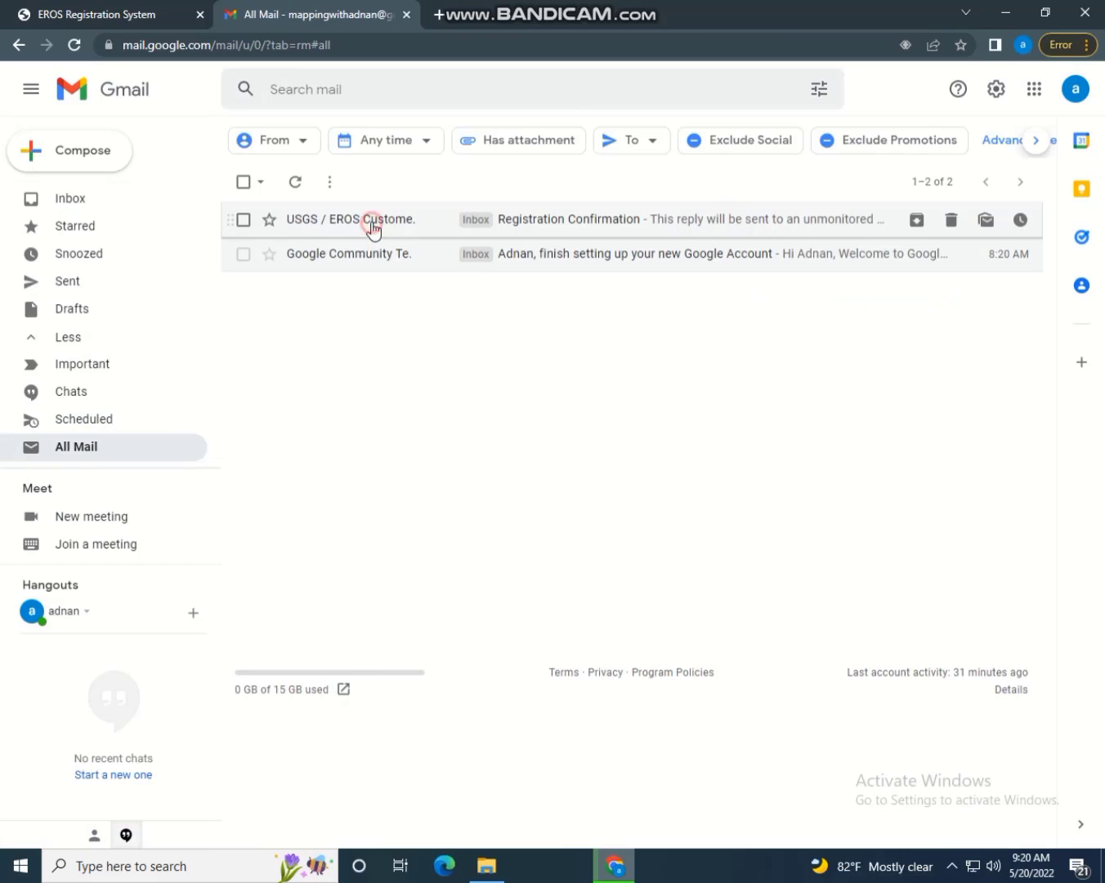
Open the USGS Registration Confirmation e-mail, follow its confirmation link and close Gmail
{"action": "left_click", "coordinate": [370, 221]}
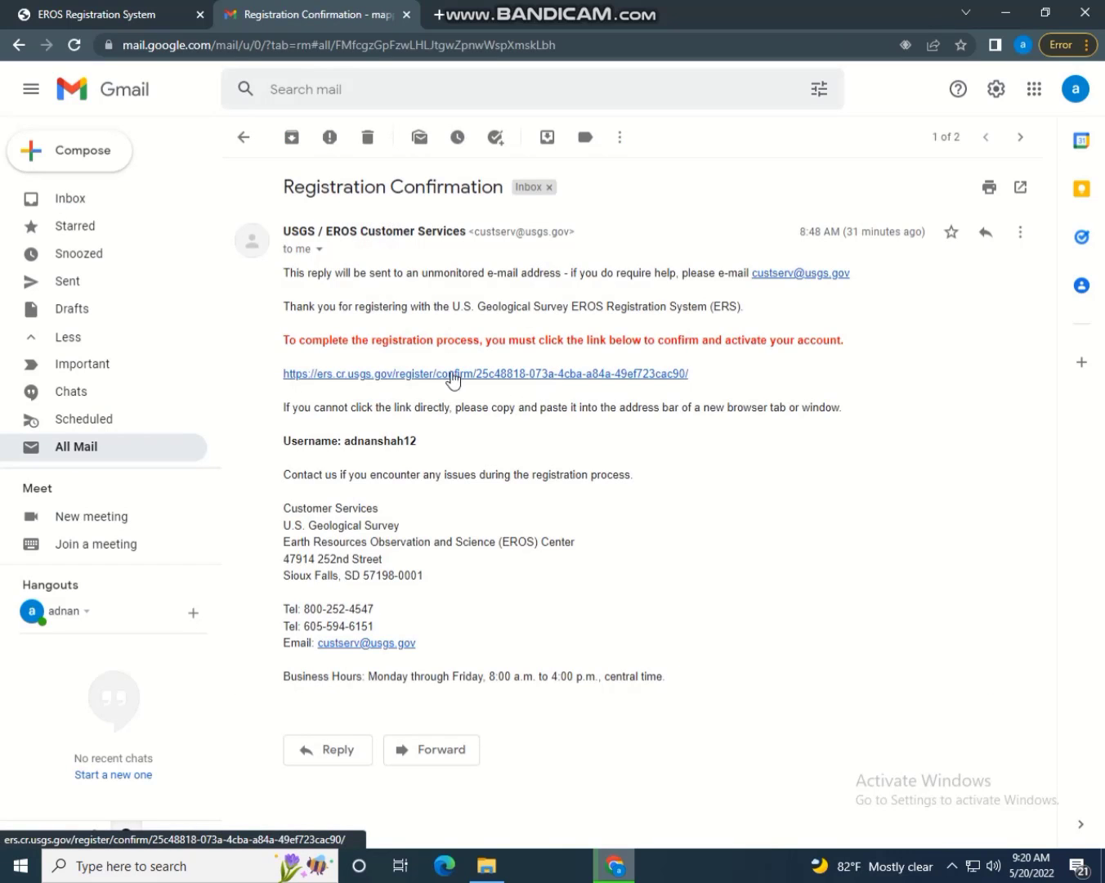
{"action": "left_click", "coordinate": [384, 375]}
{"action": "left_click", "coordinate": [338, 17]}
{"action": "left_click", "coordinate": [406, 15]}
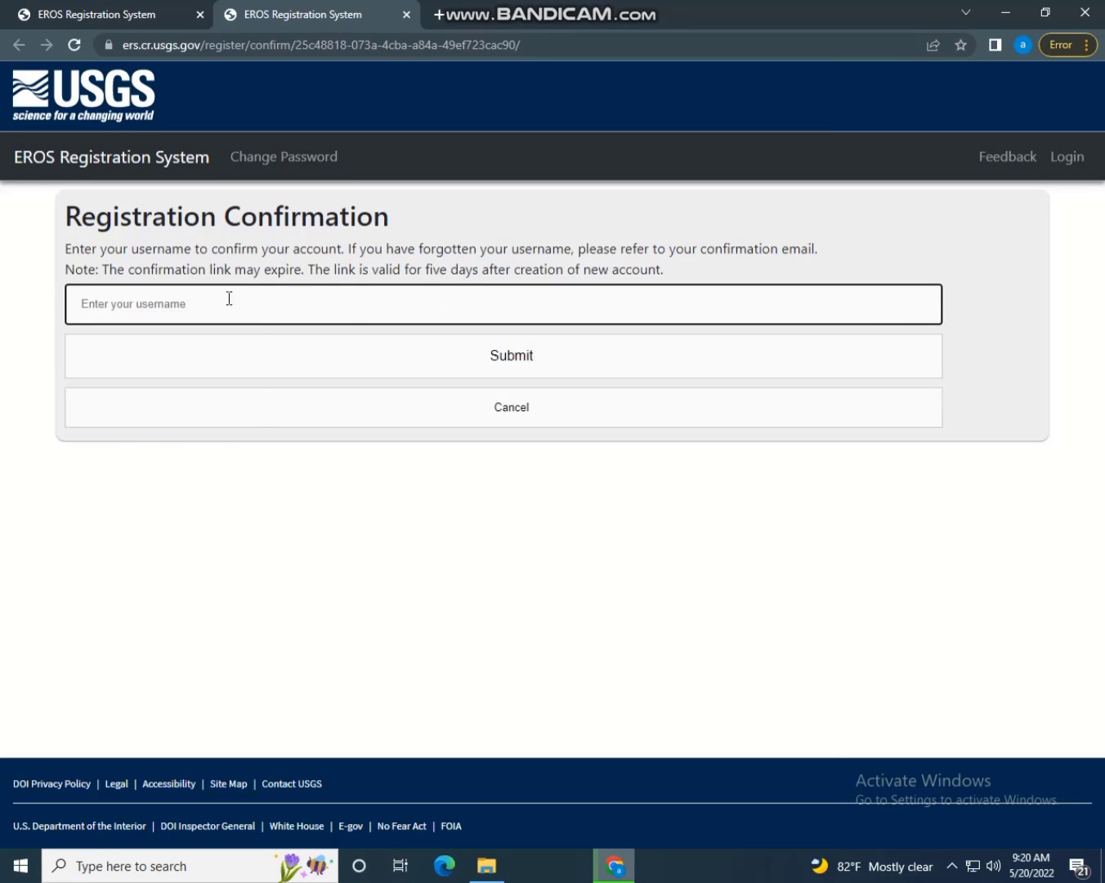
Confirm the account by submitting the saved username on the confirmation page
{"action": "left_click", "coordinate": [229, 298]}
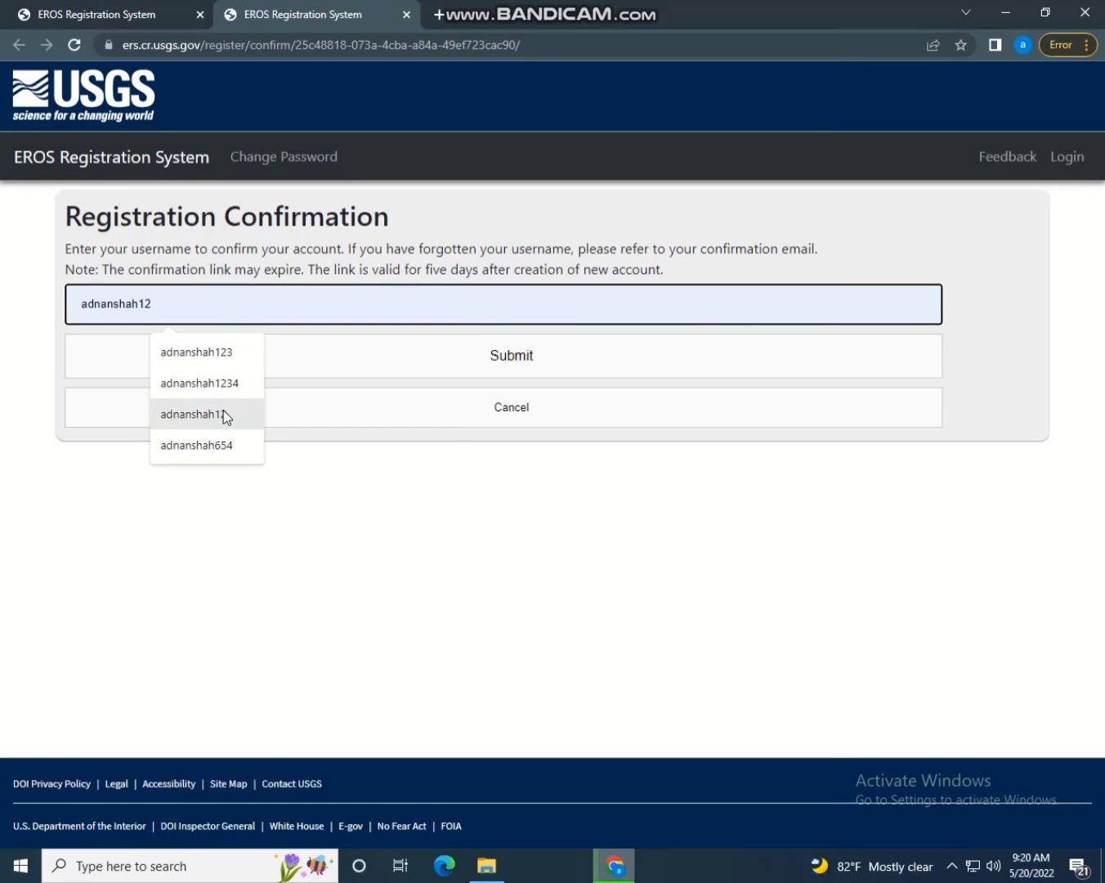
{"action": "left_click", "coordinate": [196, 414]}
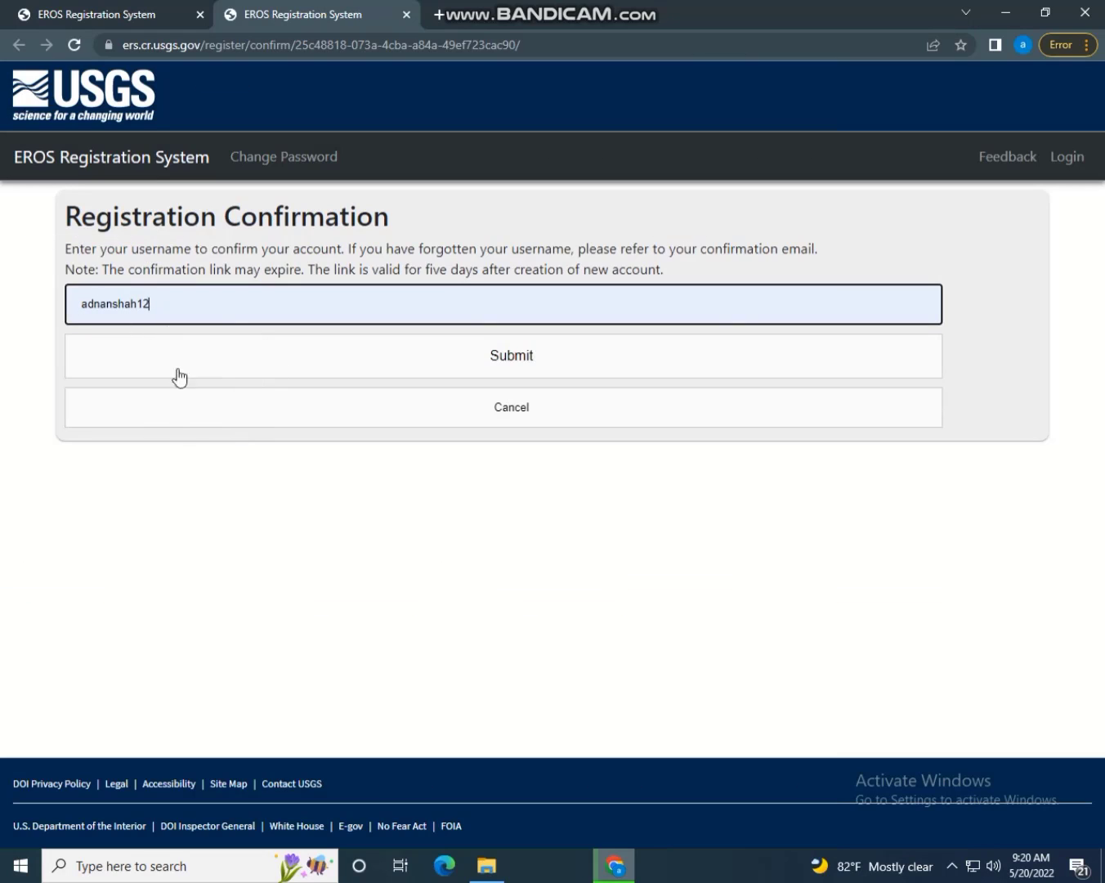
{"action": "left_click", "coordinate": [436, 359]}
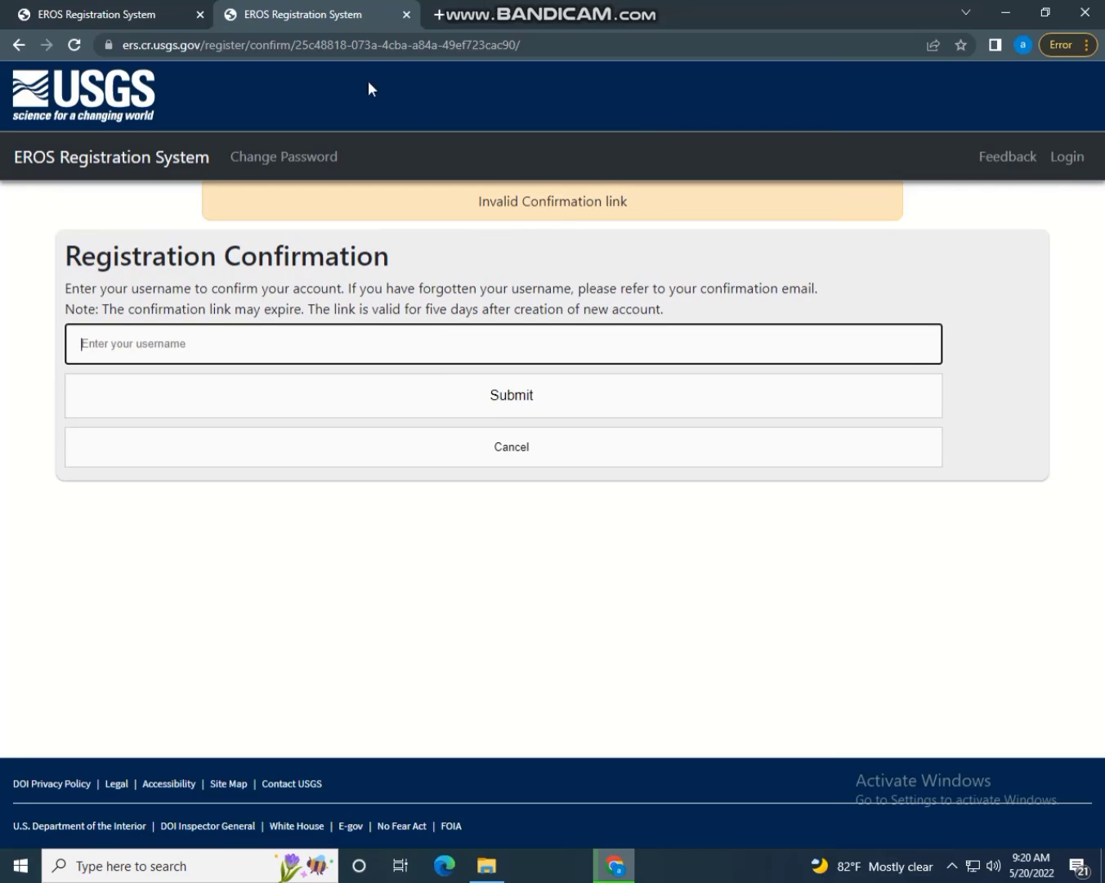
Close the registration tabs, leaving only a blank new browser tab
{"action": "left_click", "coordinate": [437, 16]}
{"action": "left_click", "coordinate": [407, 14]}
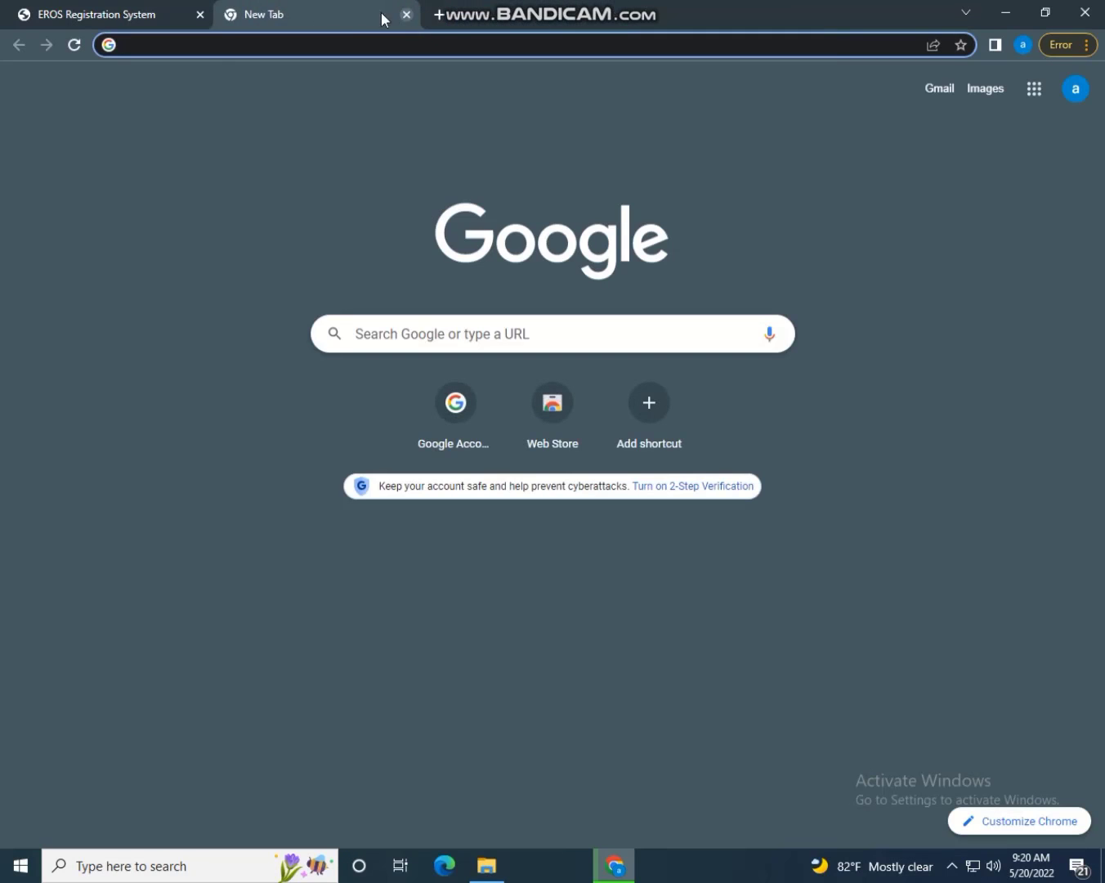
{"action": "left_click", "coordinate": [407, 13]}
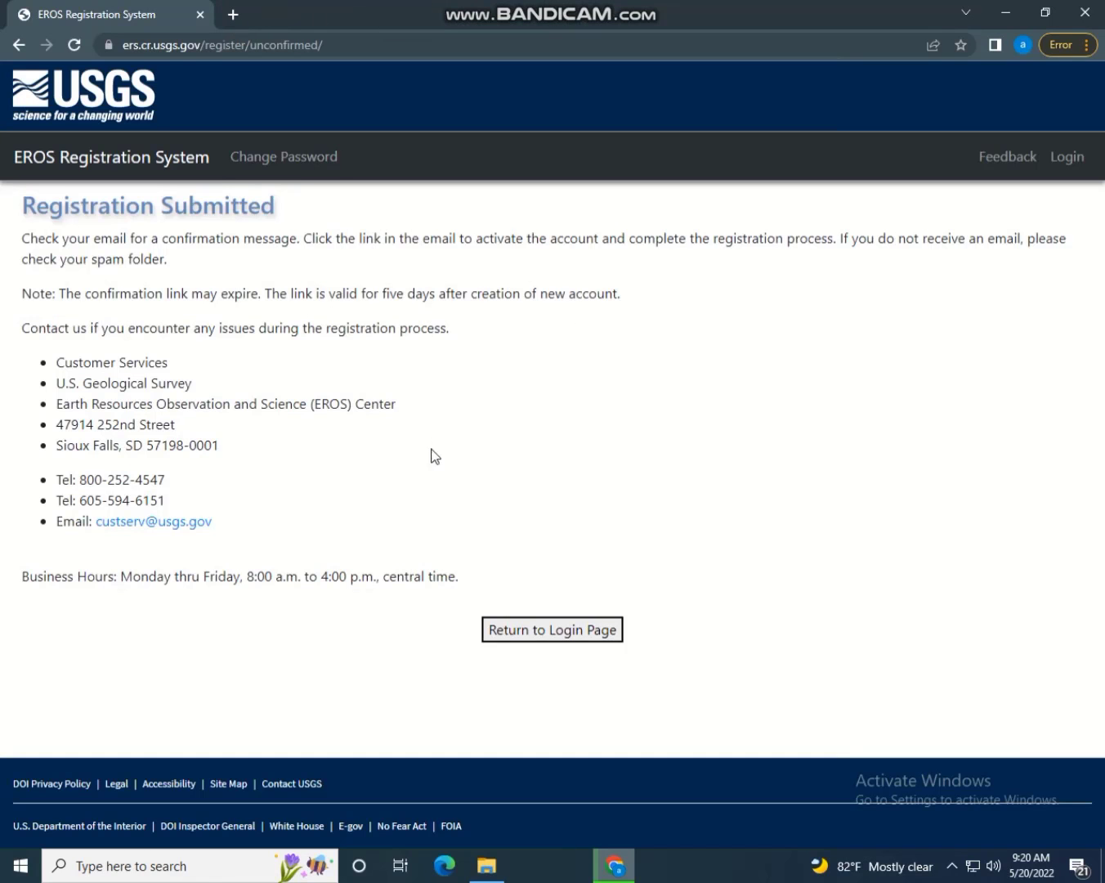
{"action": "left_click", "coordinate": [226, 16]}
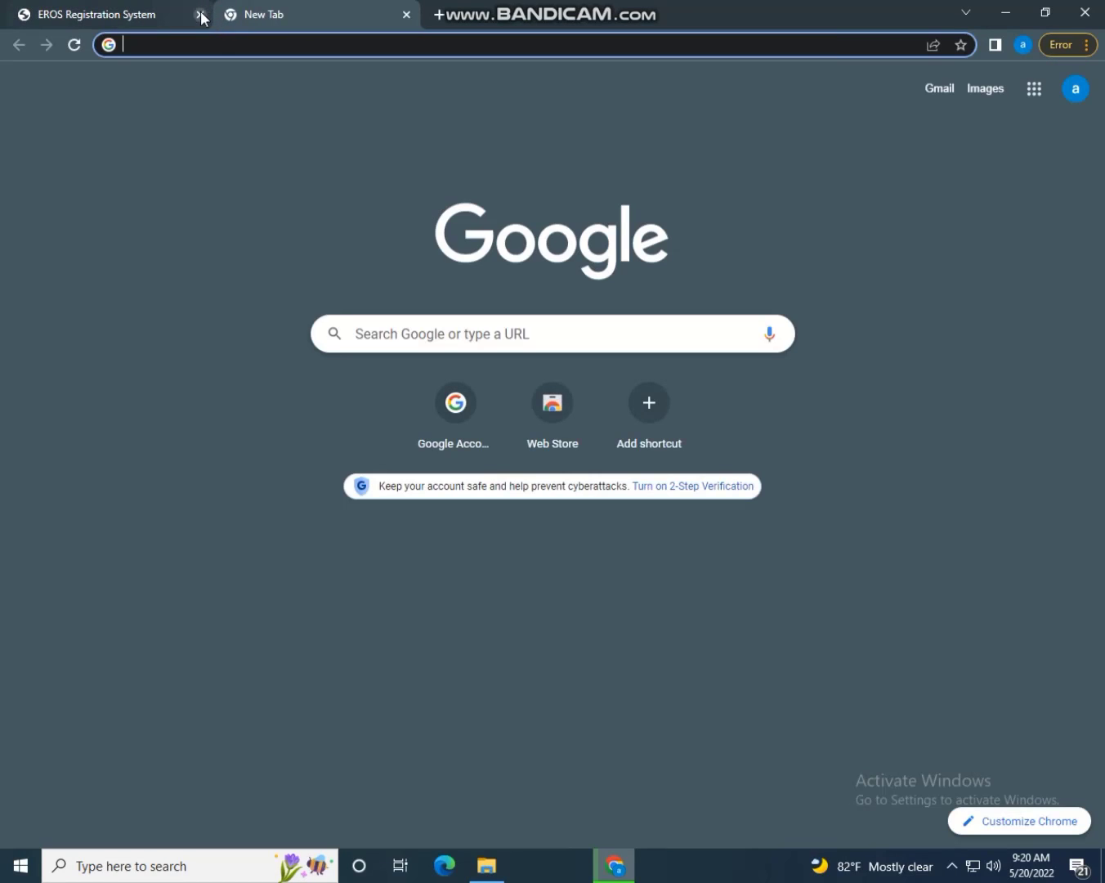
{"action": "left_click", "coordinate": [199, 15]}
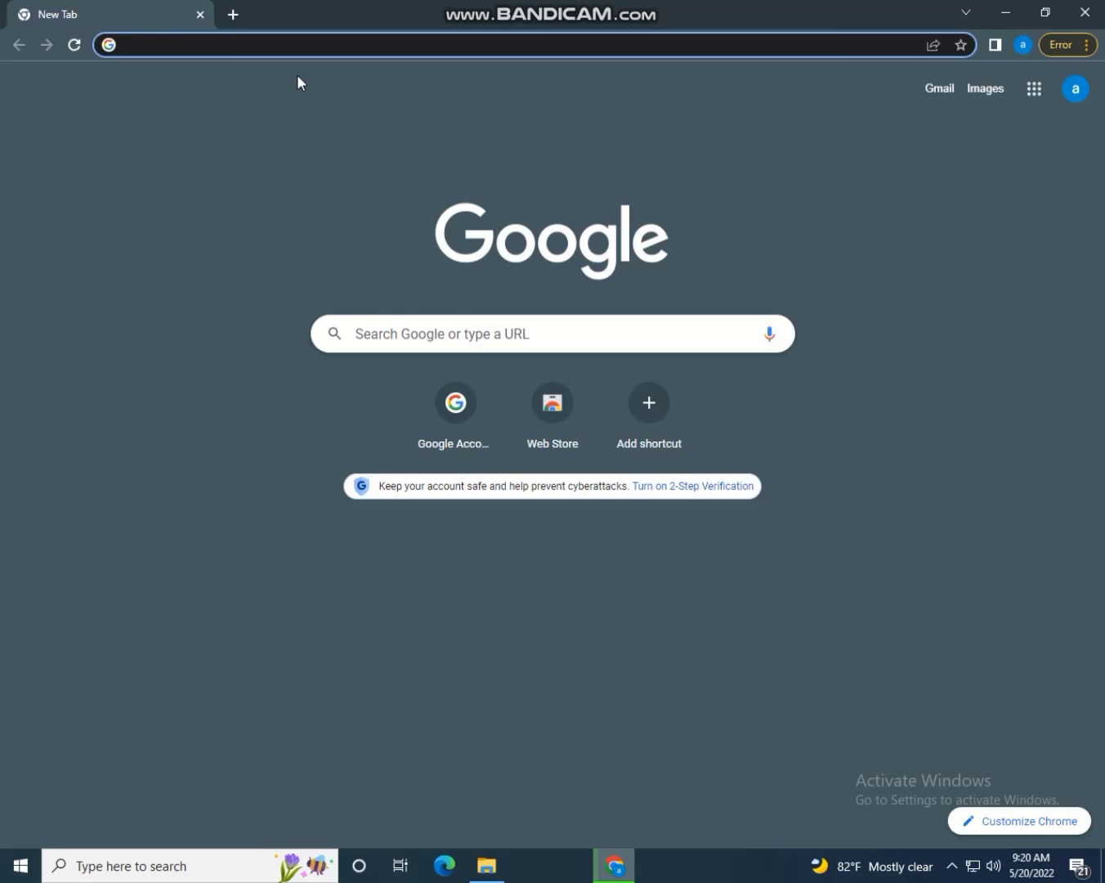
Search Google for 'earth explorer', open EarthExplorer and go to its login page
{"action": "type", "text": "eart"}
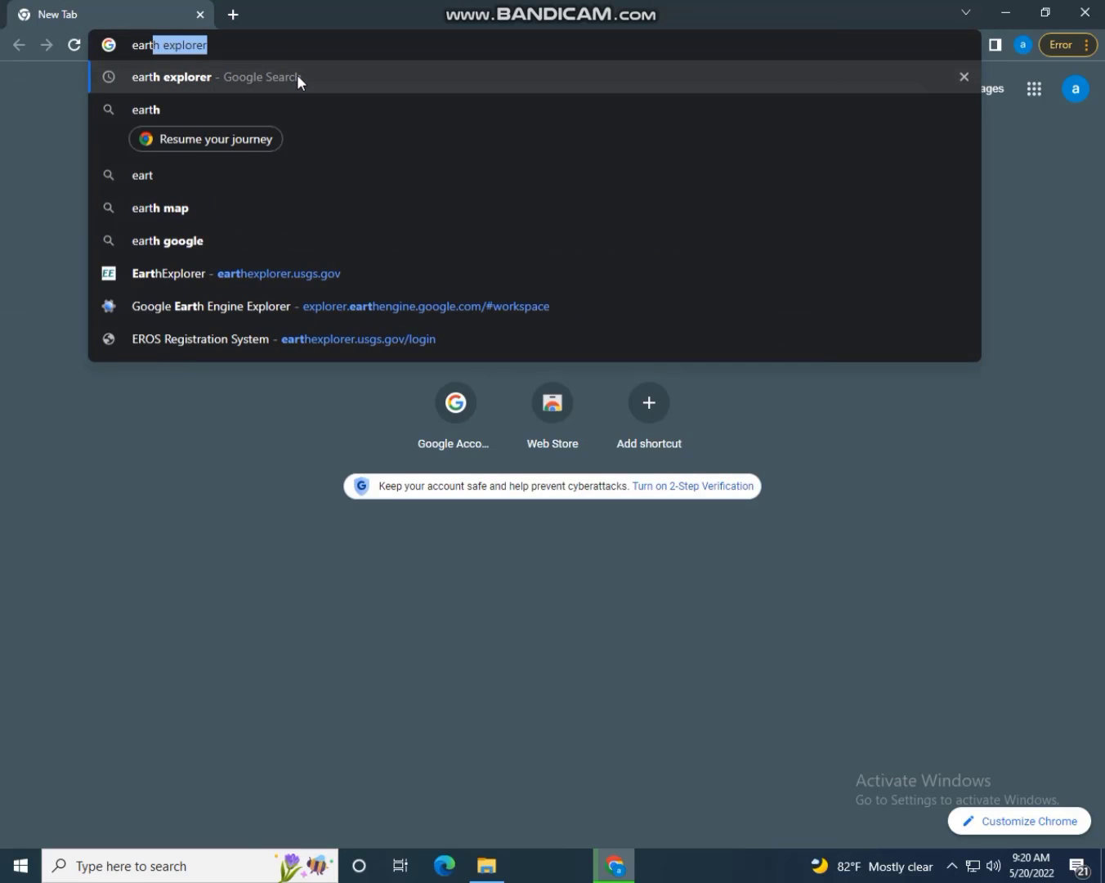
{"action": "type", "text": "h"}
{"action": "key", "text": "Return"}
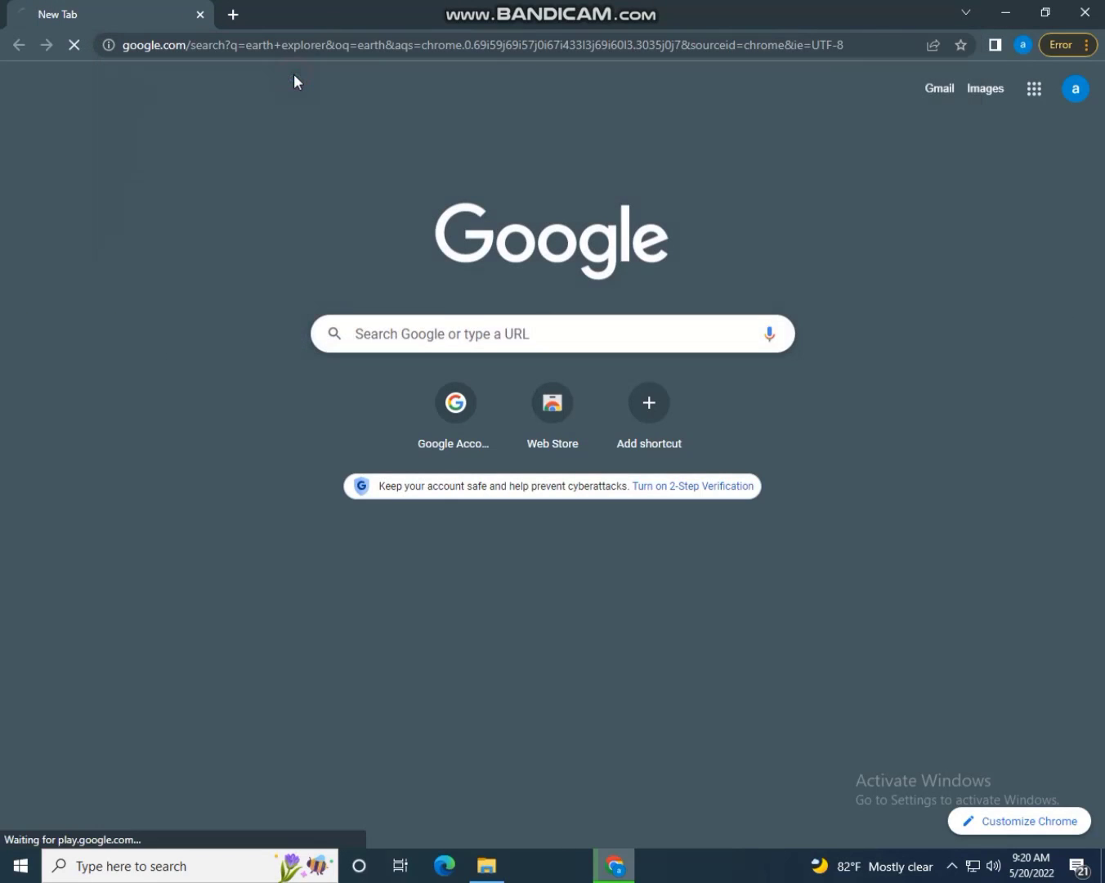
{"action": "left_click", "coordinate": [178, 313]}
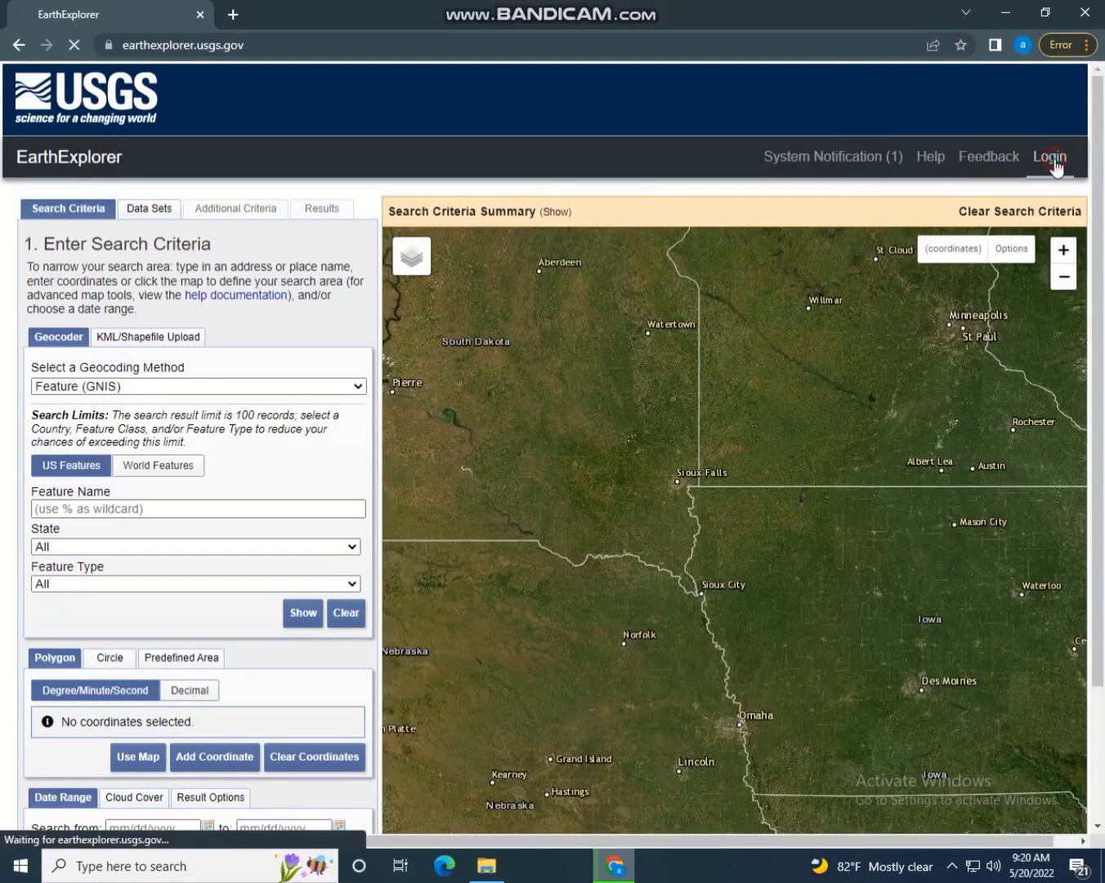
{"action": "left_click", "coordinate": [1050, 157]}
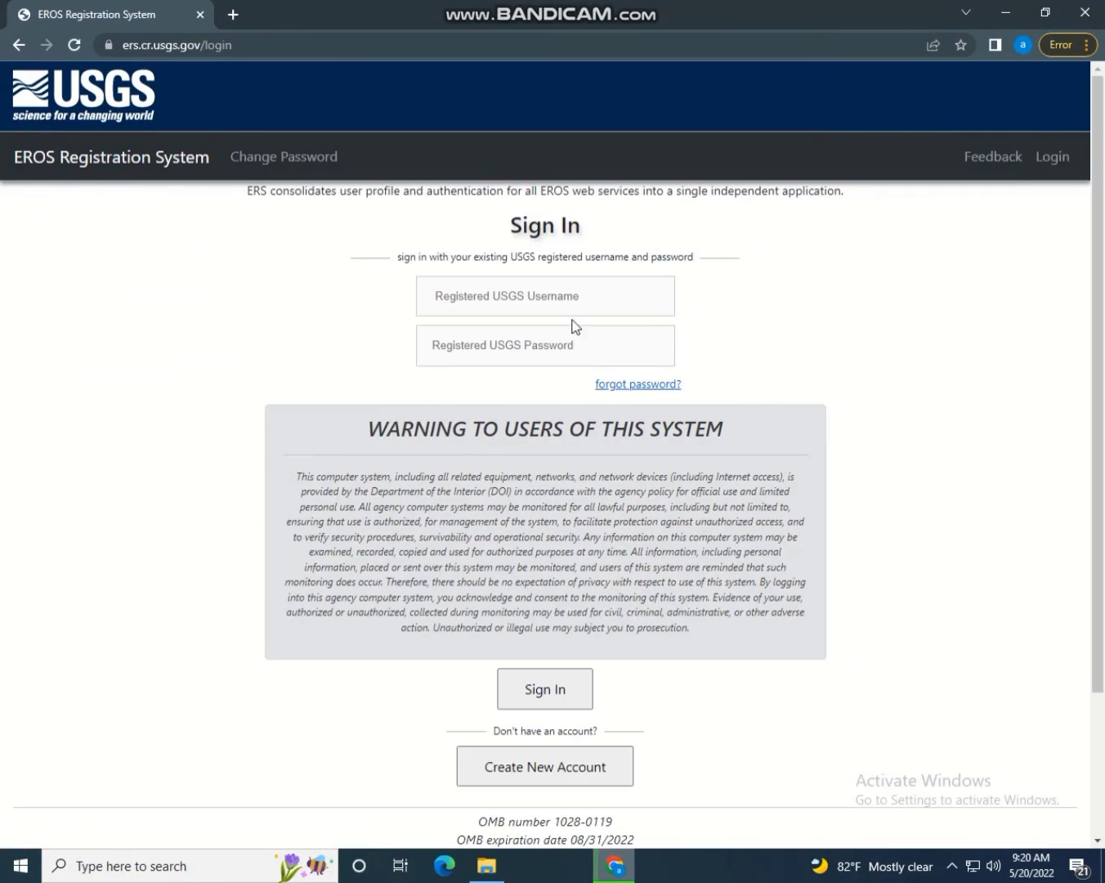
Sign in with the saved username and the account password
{"action": "left_click", "coordinate": [568, 299]}
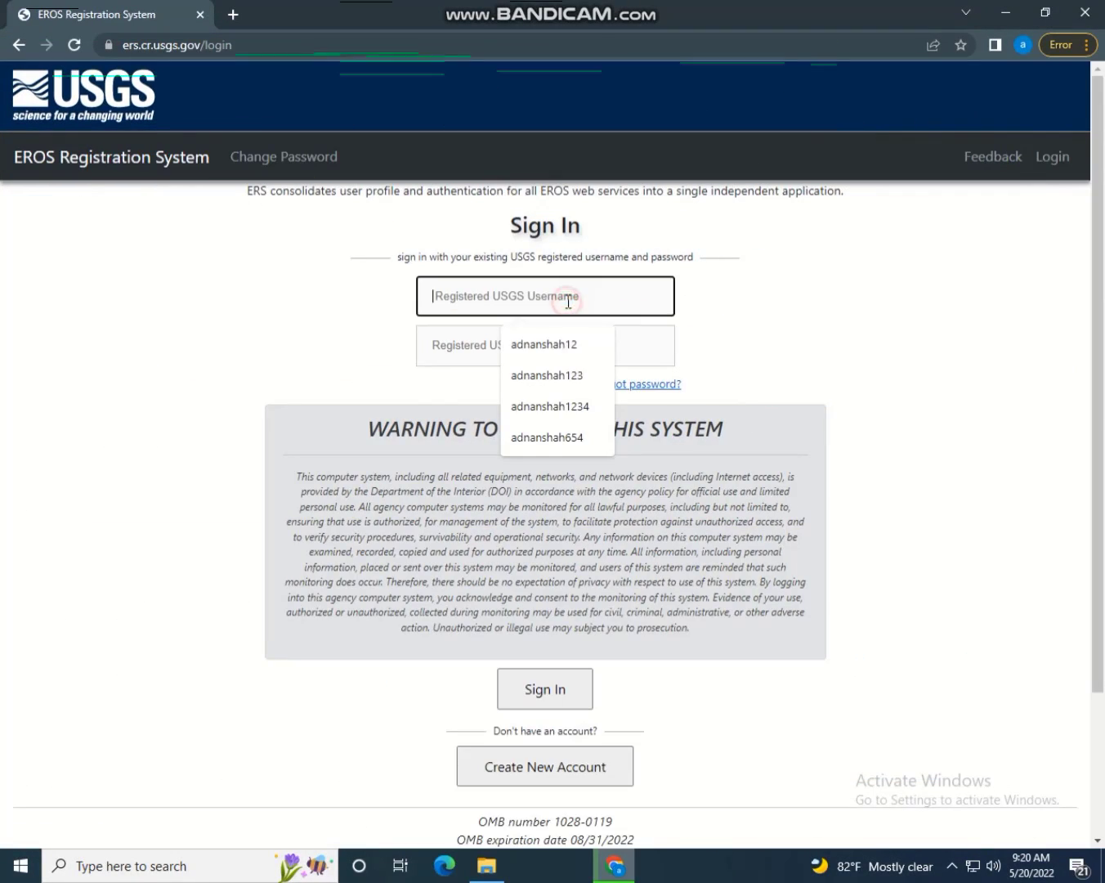
{"action": "left_click", "coordinate": [565, 345]}
{"action": "left_click", "coordinate": [523, 347]}
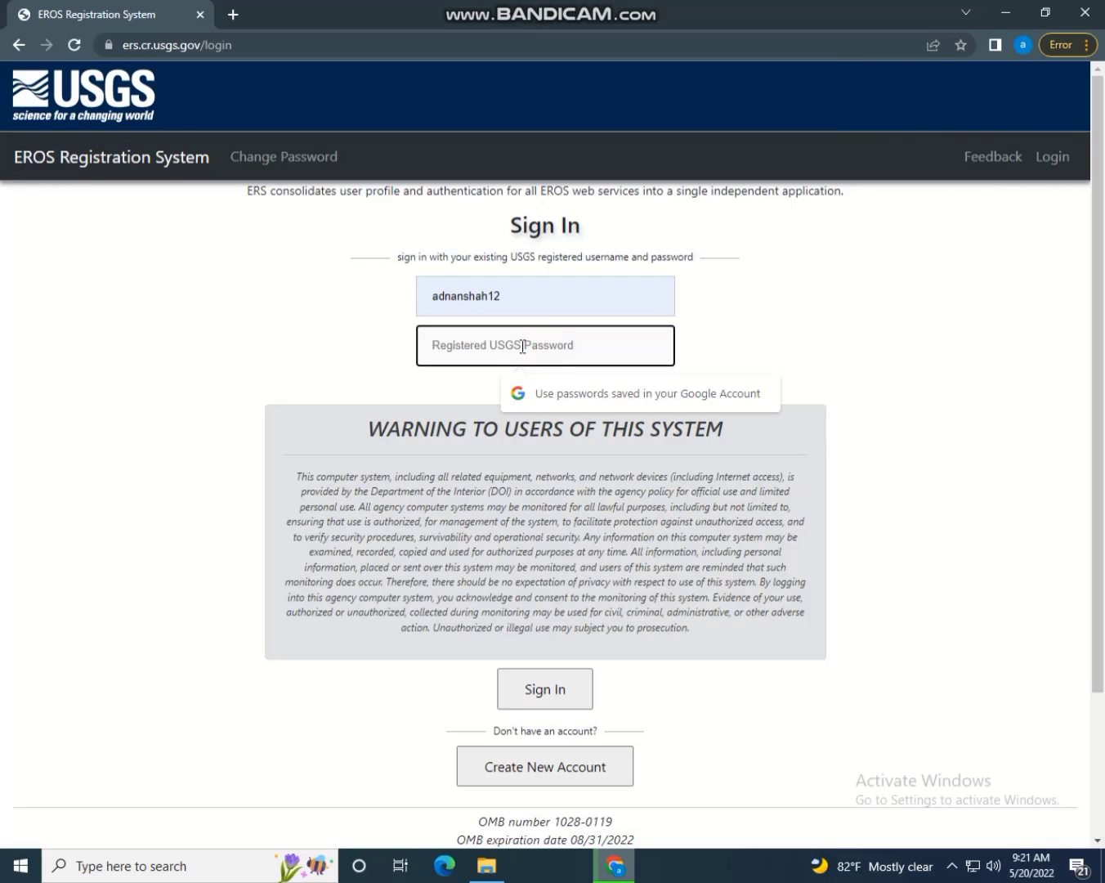
{"action": "type", "text": "••"}
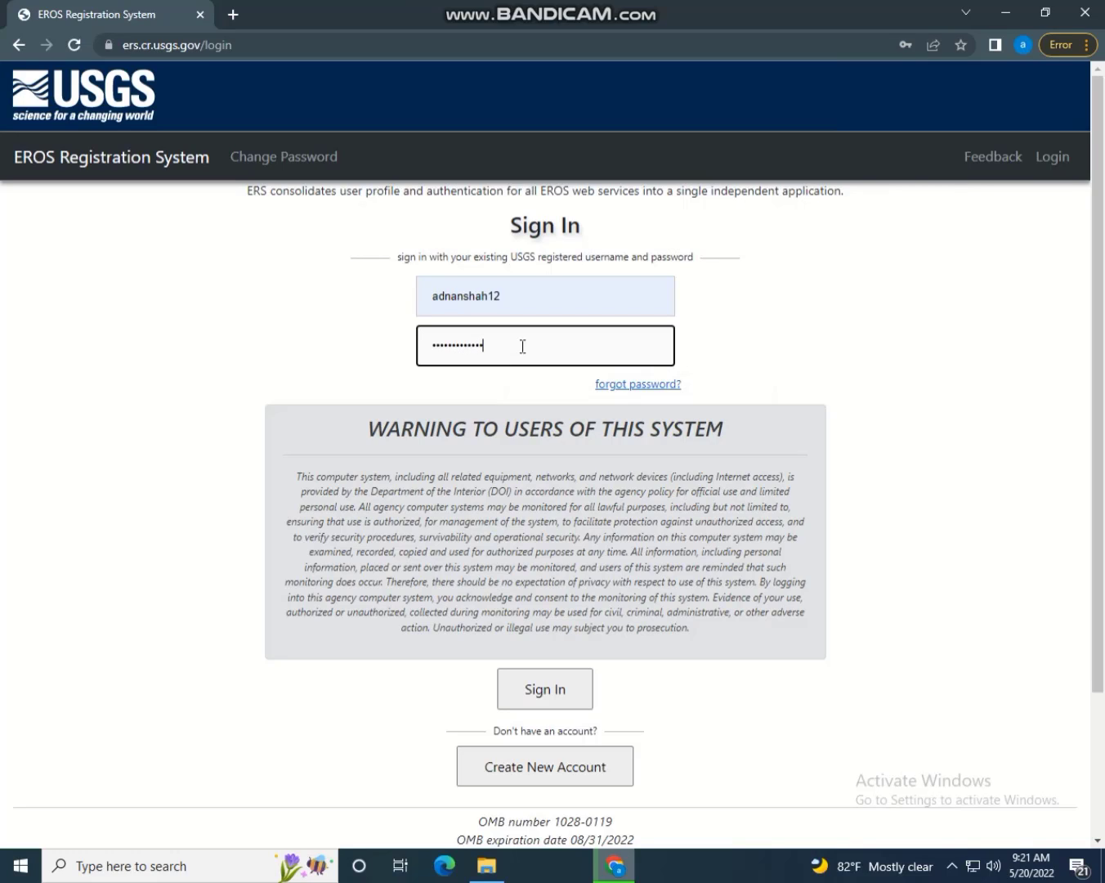
{"action": "left_click", "coordinate": [536, 695]}
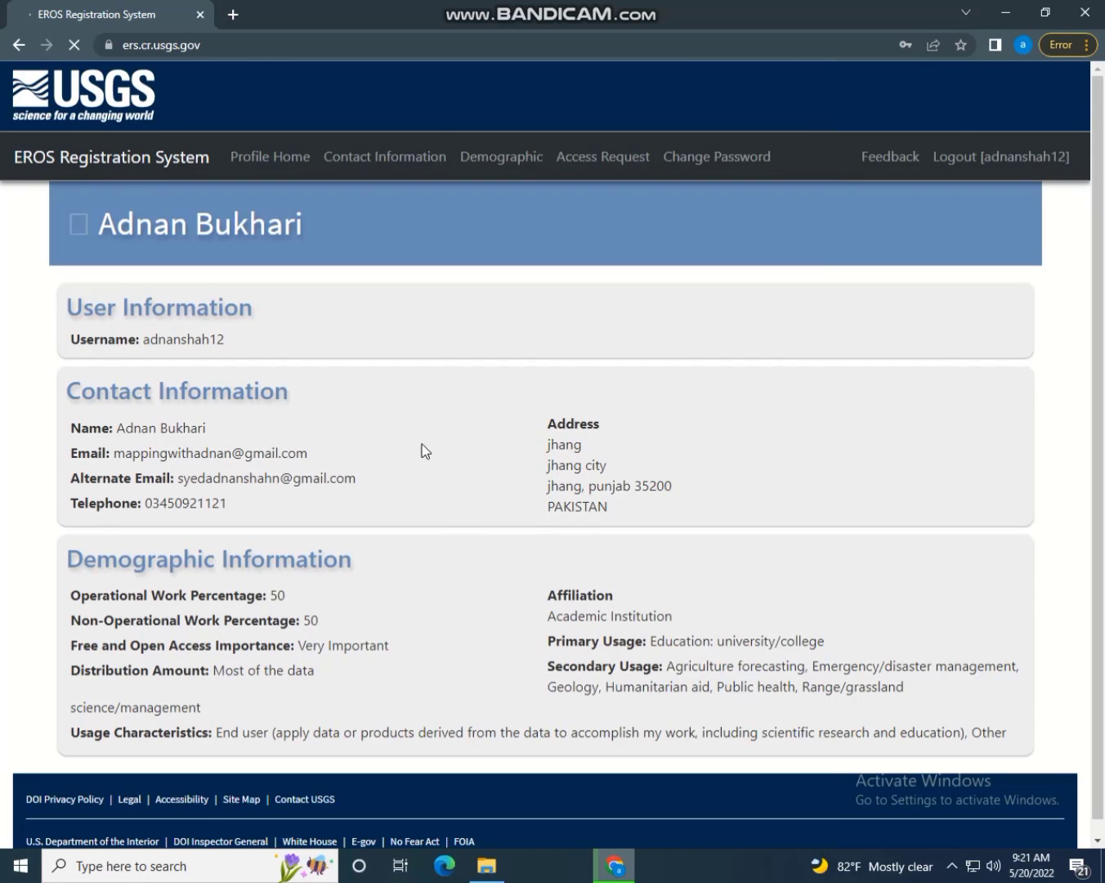
Open the account's Access Request page, then go to the USGS home site
{"action": "scroll", "coordinate": [898, 490], "scroll_direction": "down", "scroll_amount": 1}
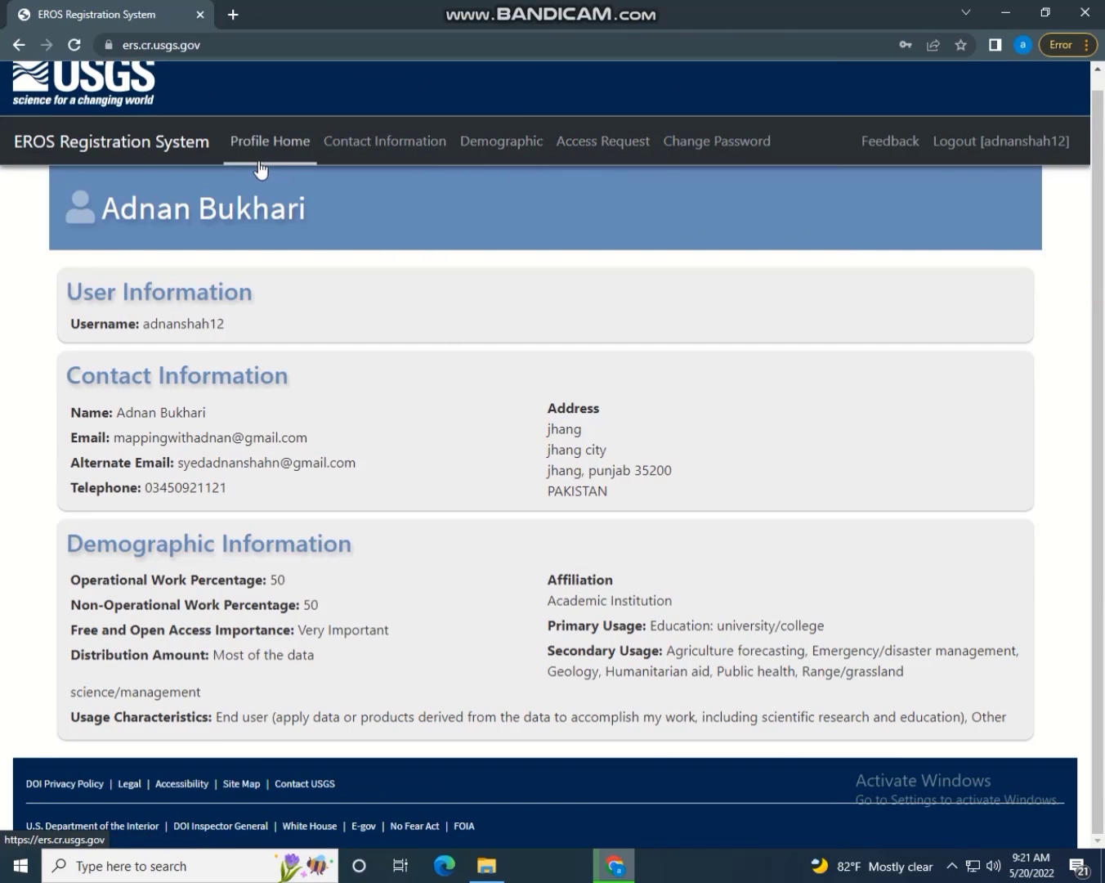
{"action": "left_click", "coordinate": [580, 152]}
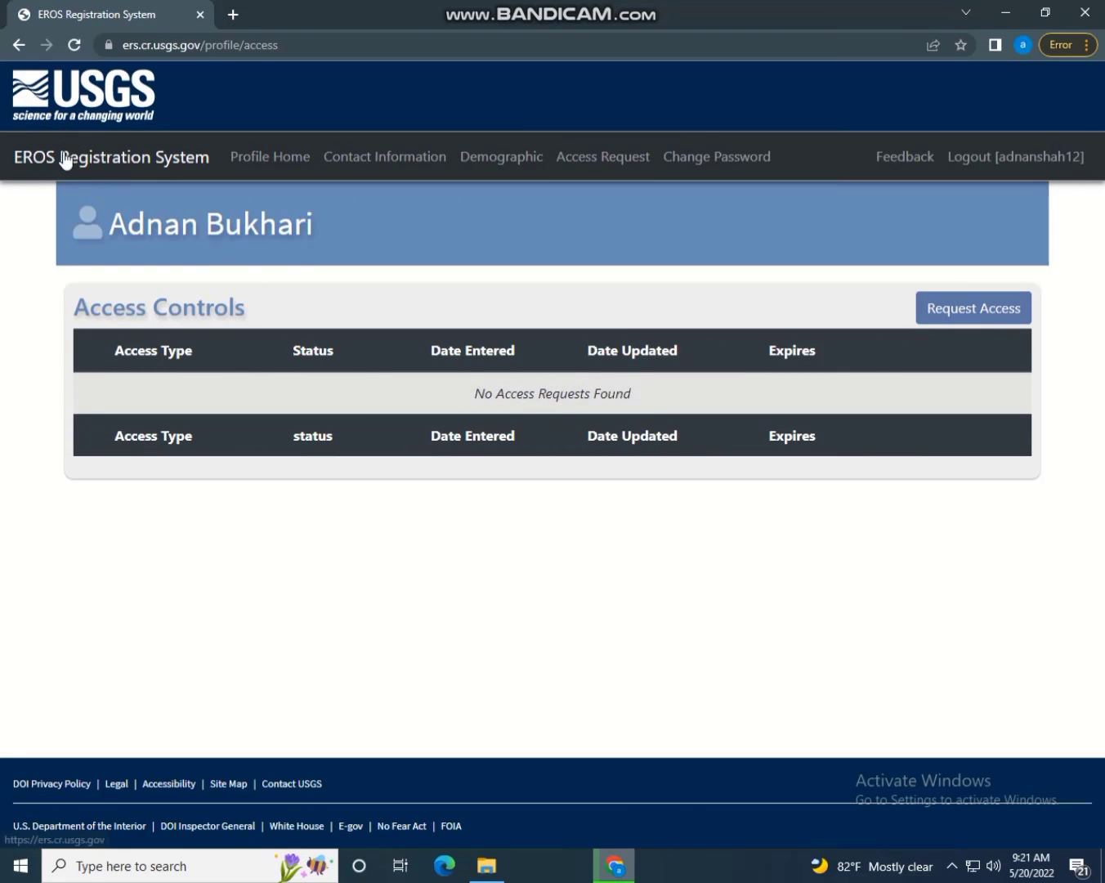
{"action": "left_click", "coordinate": [53, 123]}
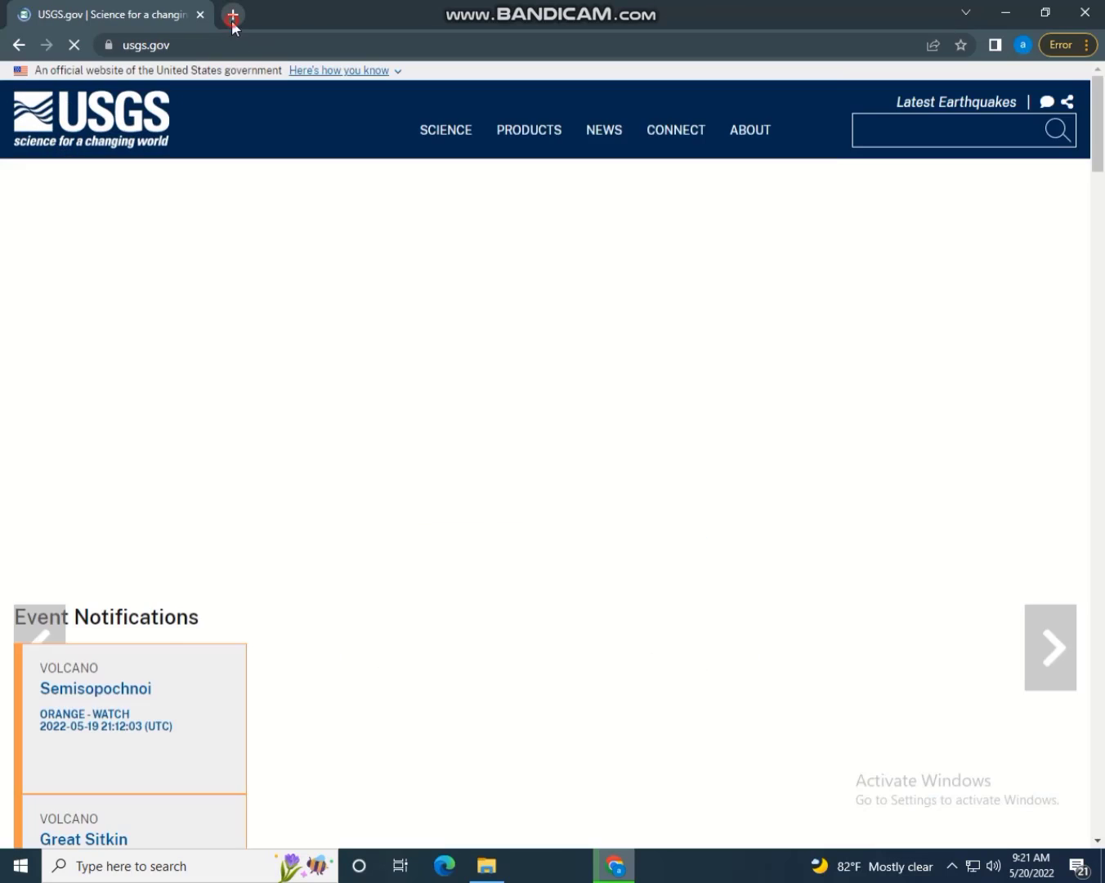
Reopen EarthExplorer via a Google search in a new tab and close the USGS.gov tab
{"action": "left_click", "coordinate": [233, 15]}
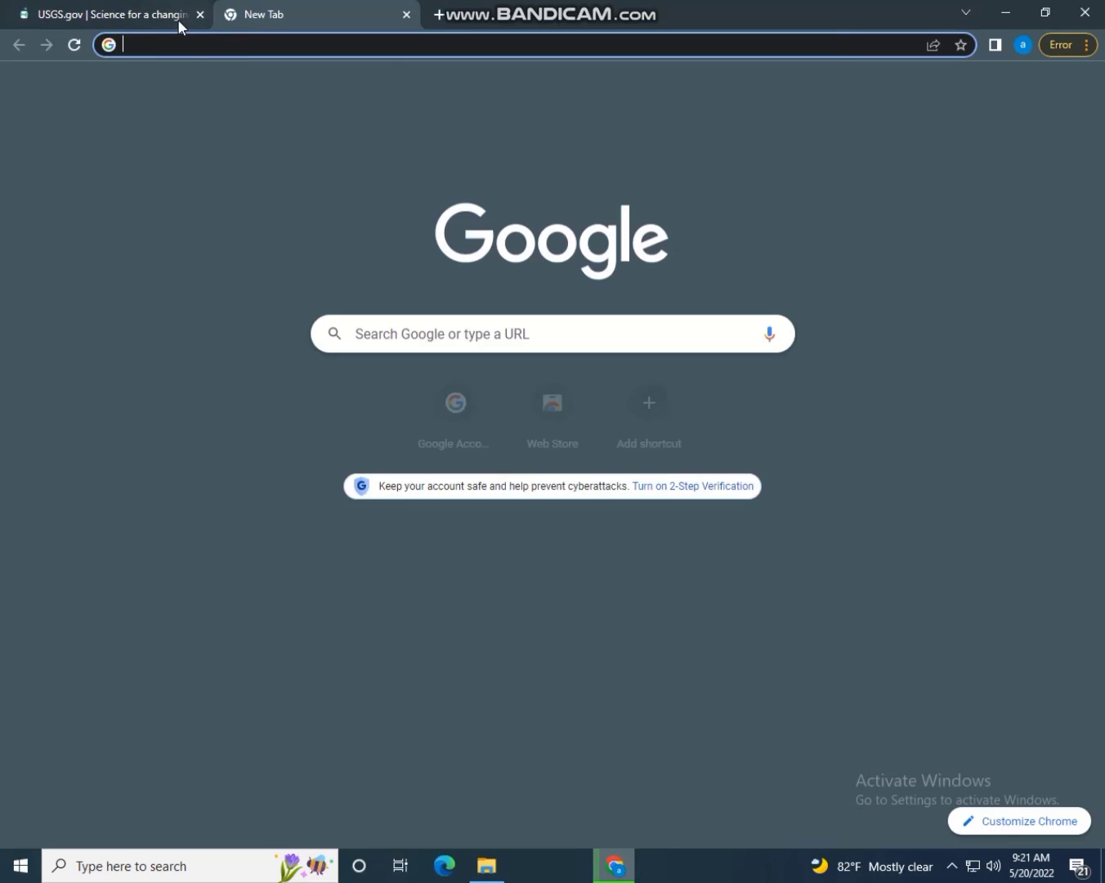
{"action": "type", "text": "earth"}
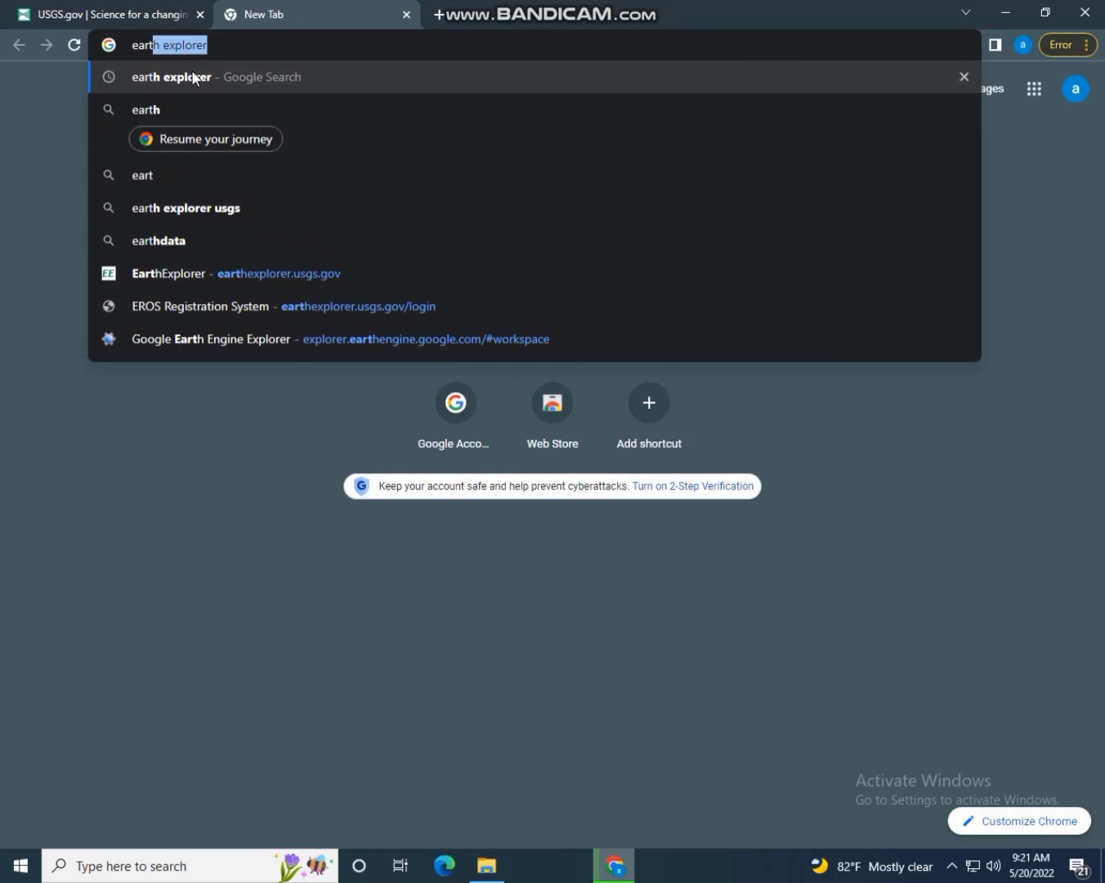
{"action": "left_click", "coordinate": [190, 76]}
{"action": "left_click", "coordinate": [143, 317]}
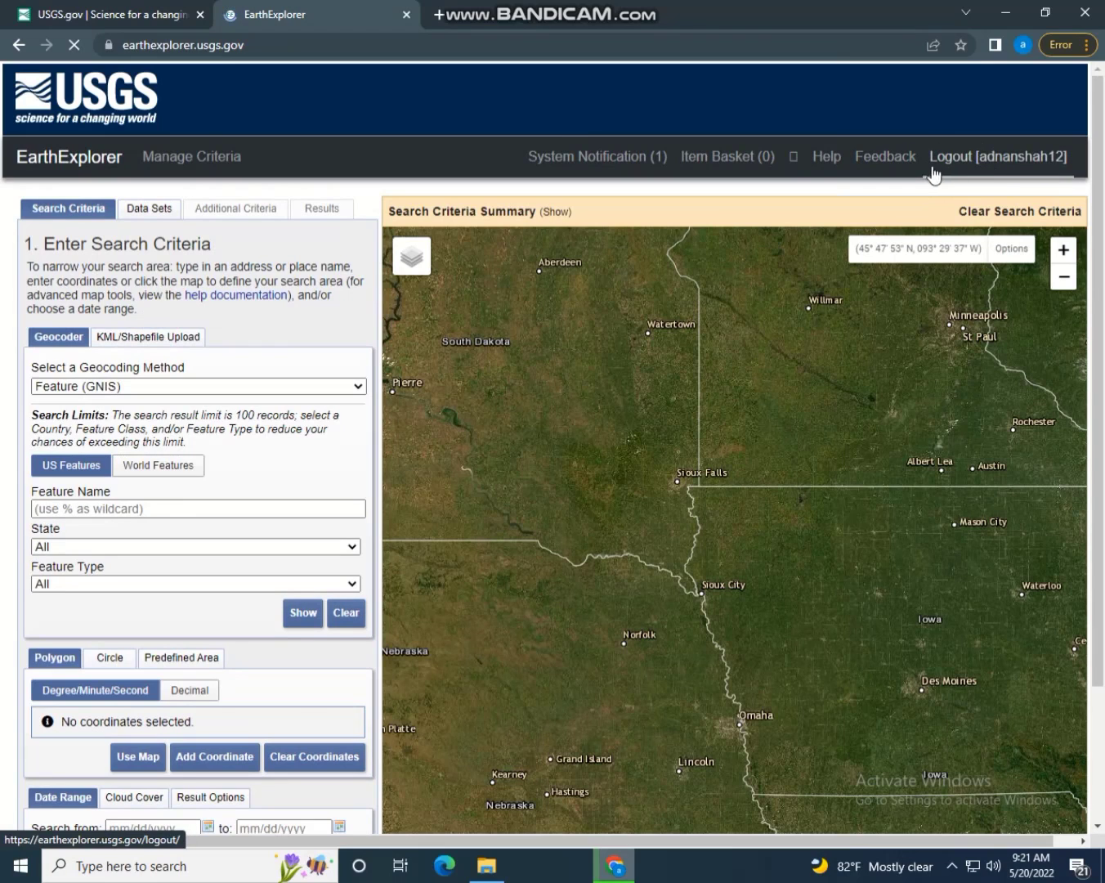
{"action": "left_click", "coordinate": [199, 14]}
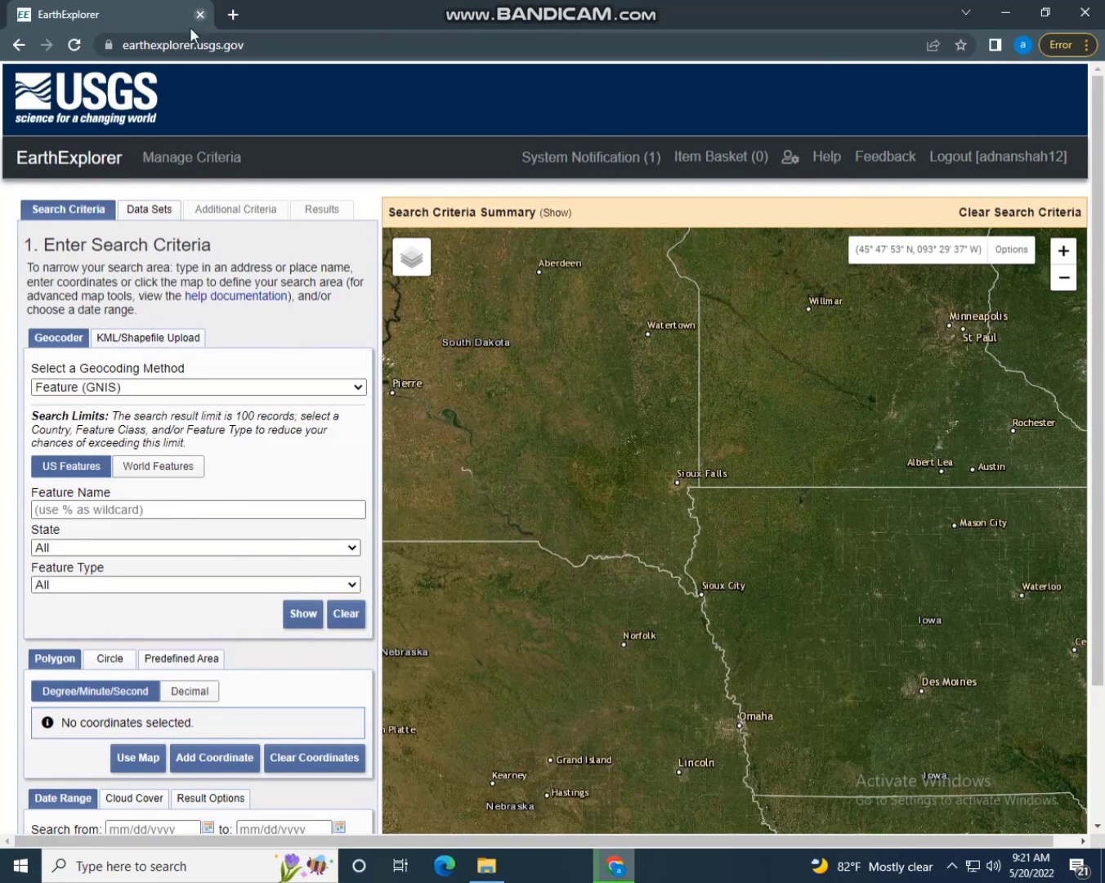
{"action": "left_click", "coordinate": [951, 868]}
{"action": "left_click", "coordinate": [951, 867]}
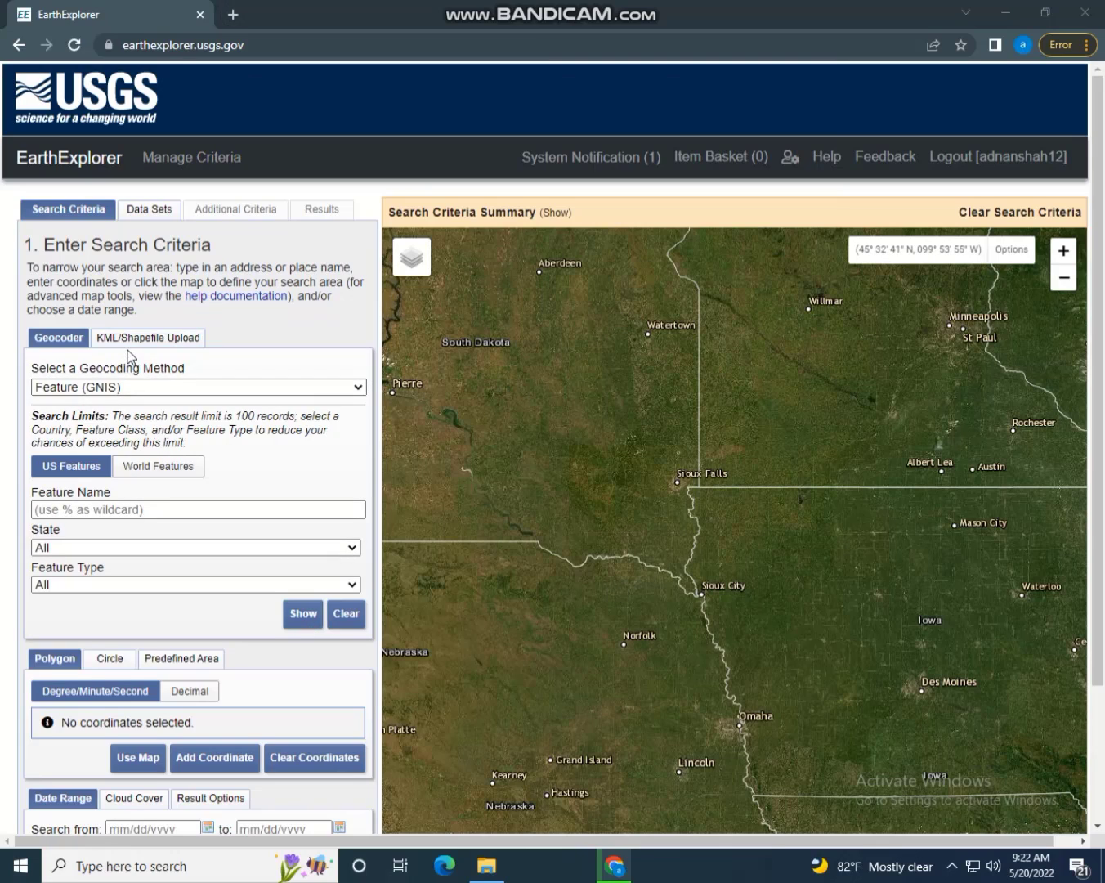
Set the Geocoding Method to Address/Place
{"action": "left_click", "coordinate": [153, 389]}
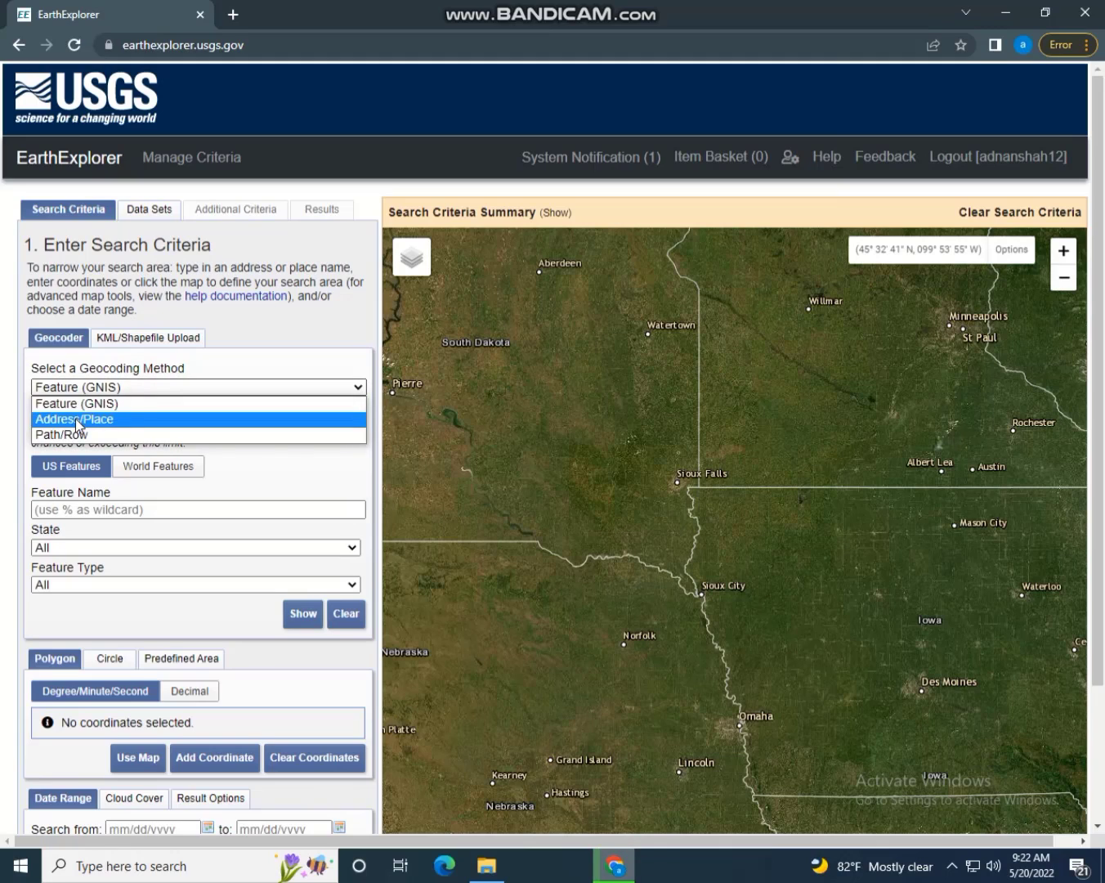
{"action": "left_click", "coordinate": [76, 424]}
{"action": "left_click", "coordinate": [113, 388]}
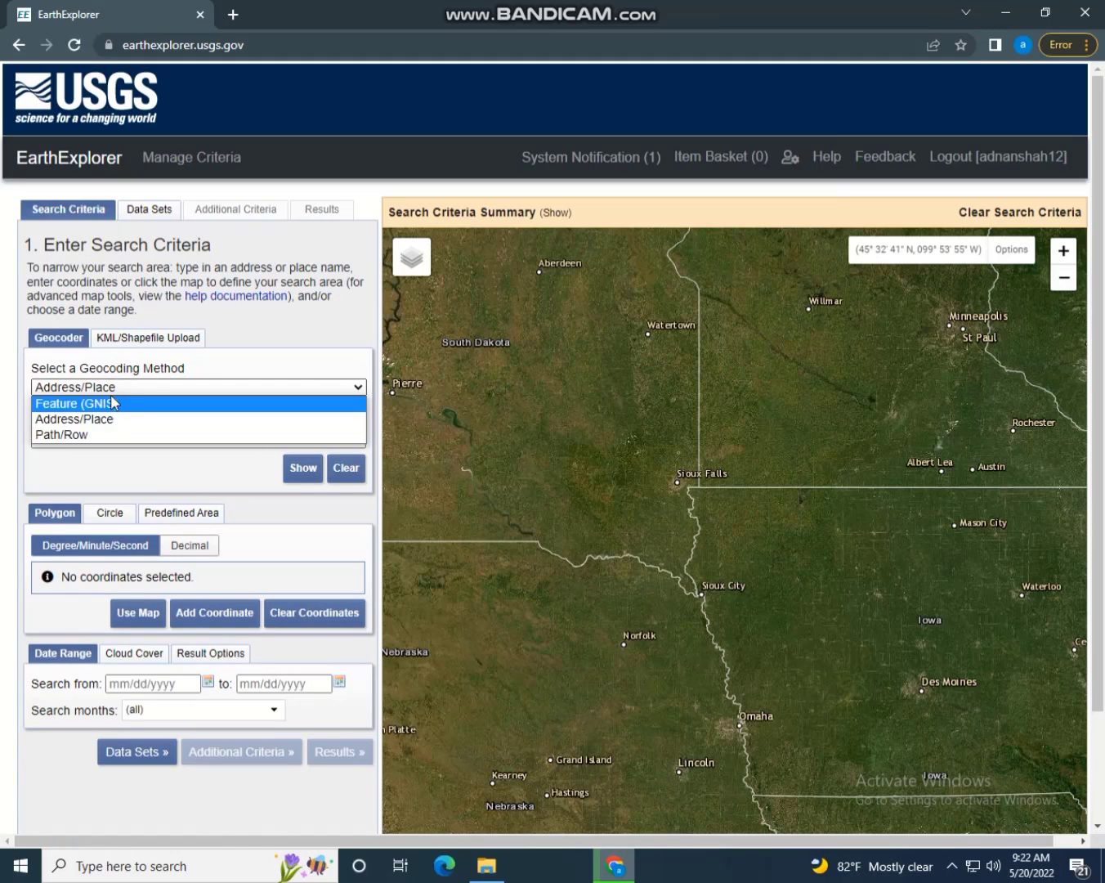
{"action": "left_click", "coordinate": [128, 392]}
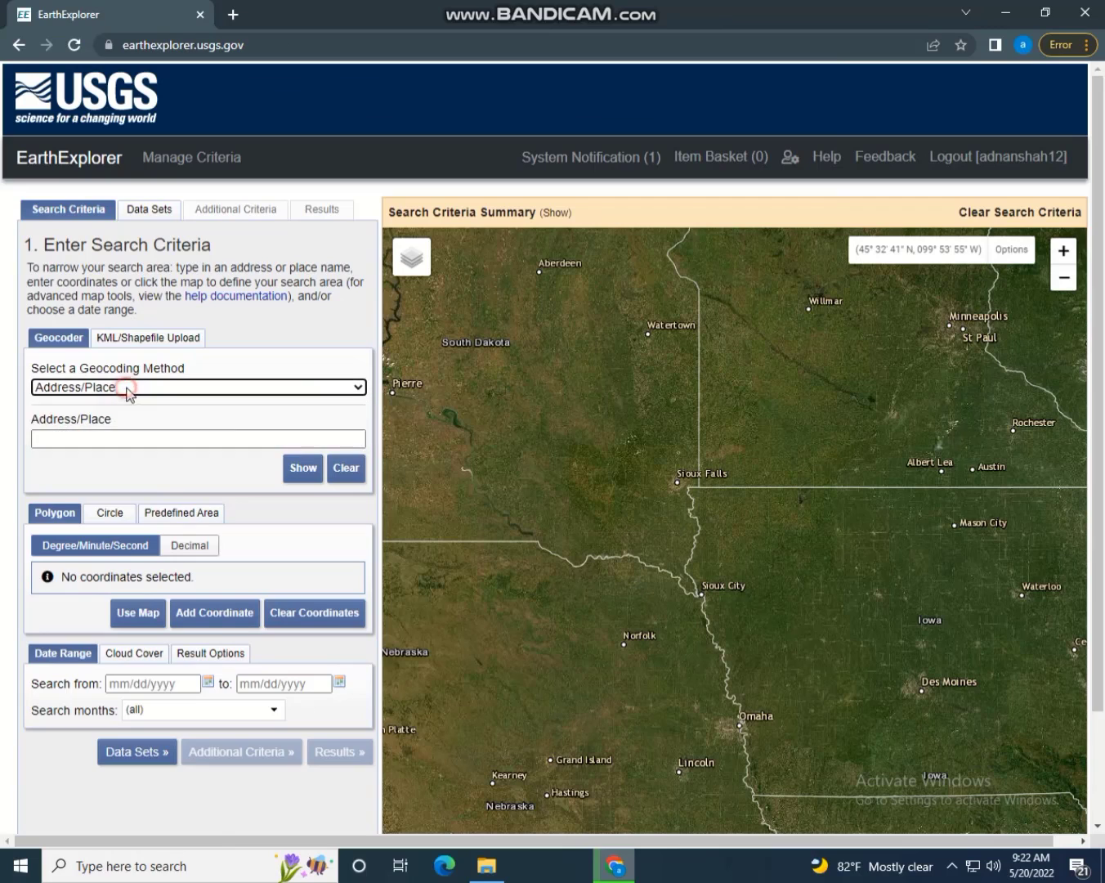
Draw a trial six-point polygon around Sioux Falls, then clear its coordinates
{"action": "left_click", "coordinate": [800, 413]}
{"action": "left_click", "coordinate": [871, 500]}
{"action": "left_click", "coordinate": [749, 577]}
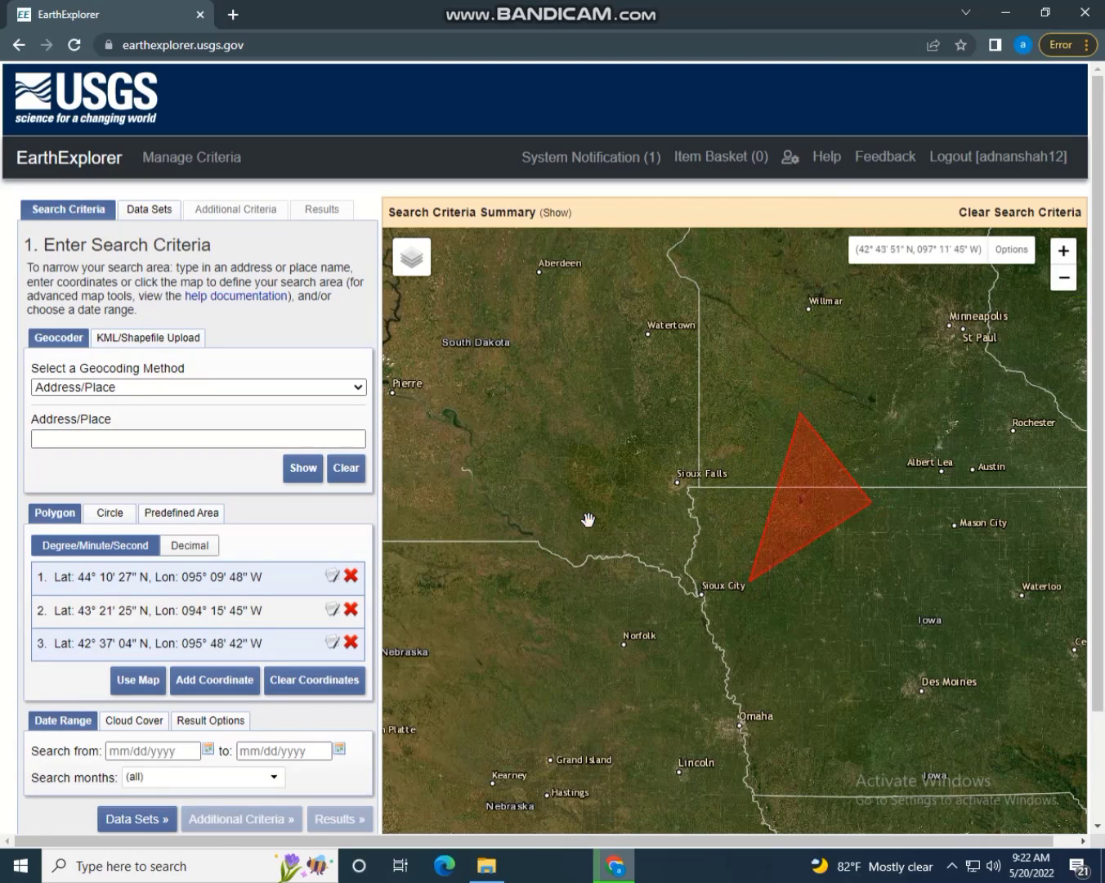
{"action": "left_click", "coordinate": [589, 517]}
{"action": "left_click", "coordinate": [638, 425]}
{"action": "left_click", "coordinate": [729, 356]}
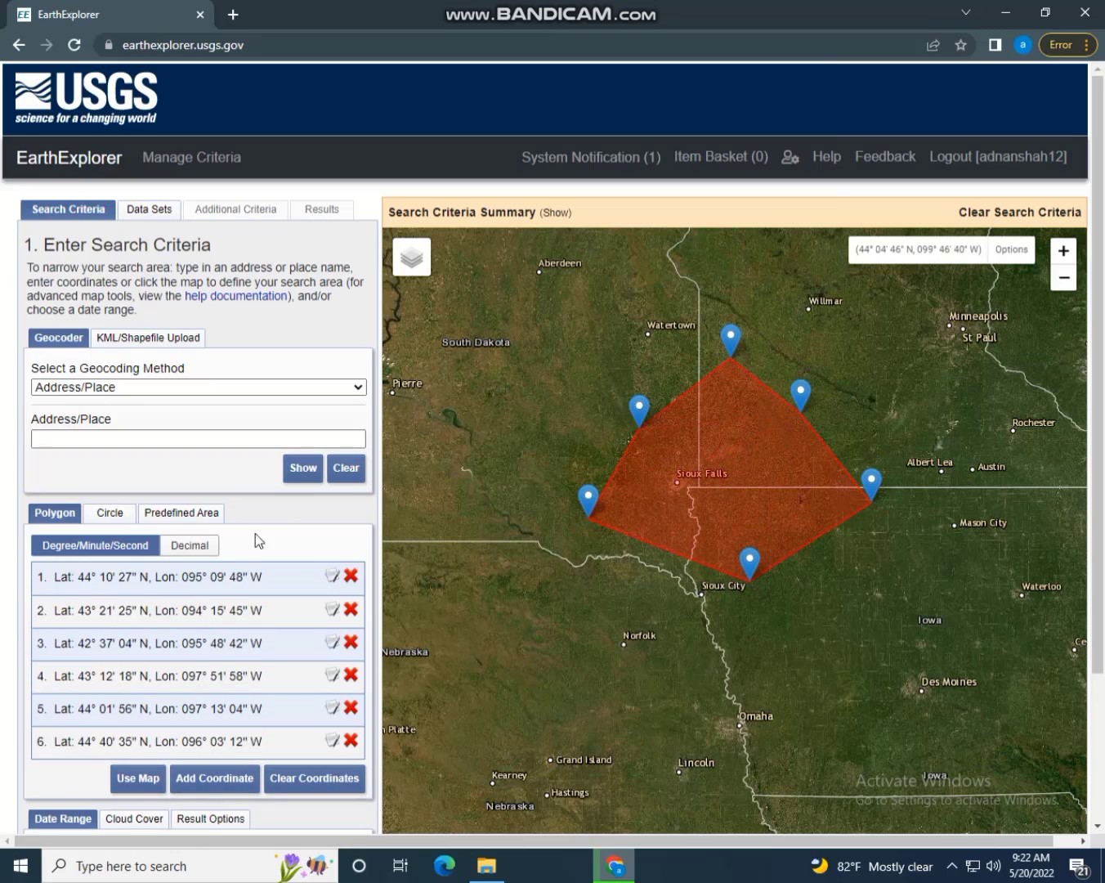
{"action": "left_click", "coordinate": [292, 778]}
{"action": "left_click", "coordinate": [93, 438]}
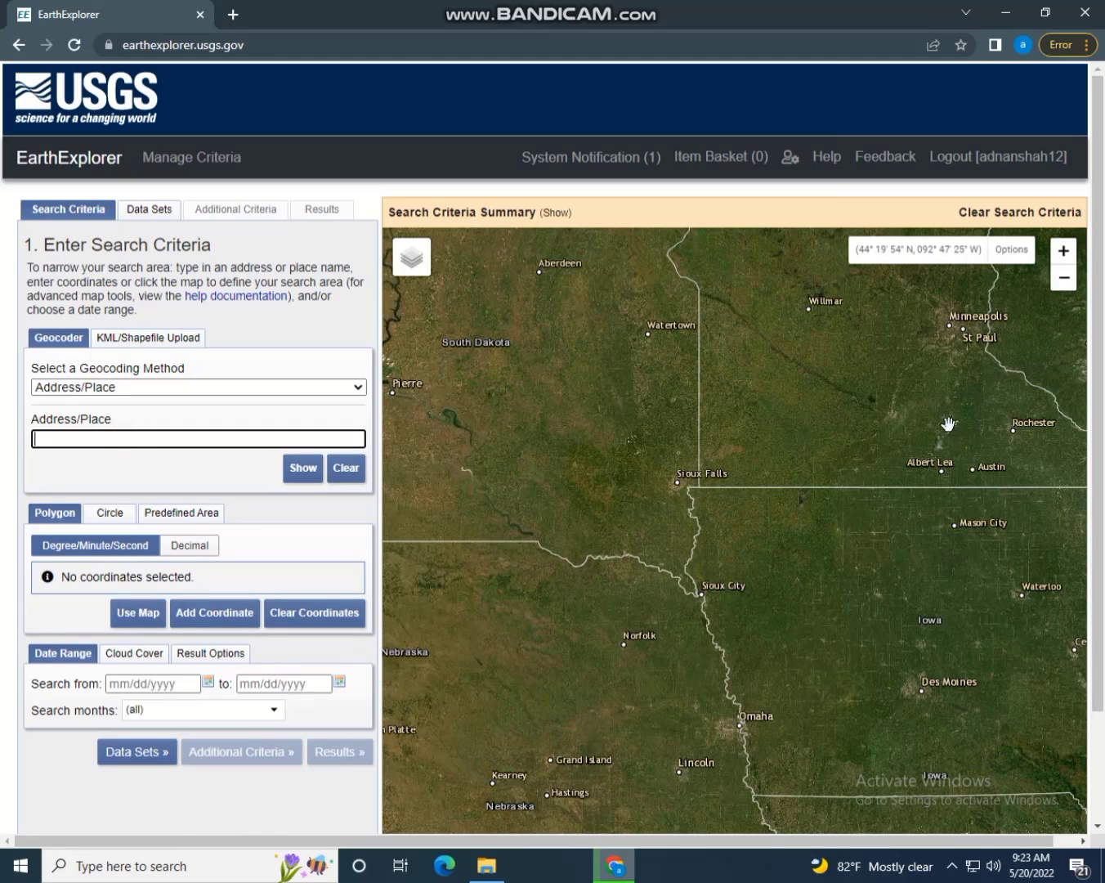
Try the Circle, Polygon and Predefined Area search-area options
{"action": "left_click", "coordinate": [113, 515]}
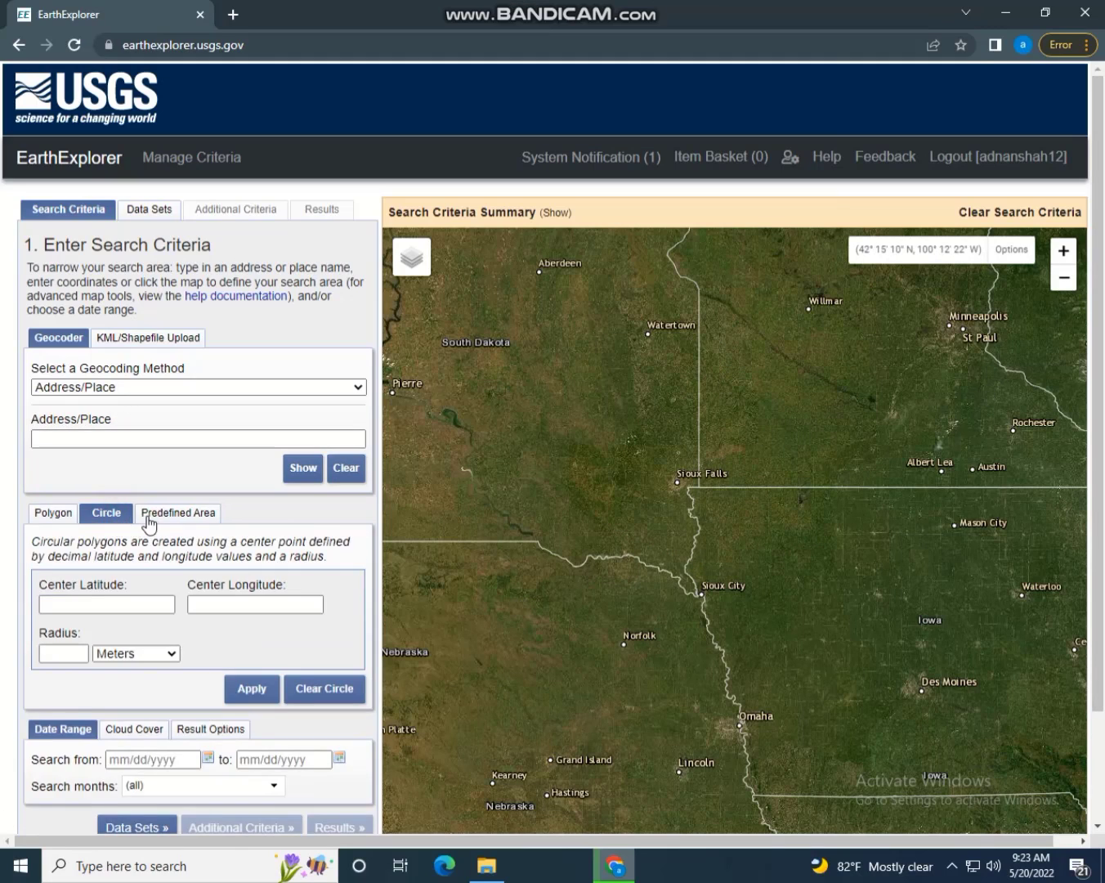
{"action": "left_click", "coordinate": [150, 519]}
{"action": "left_click", "coordinate": [66, 519]}
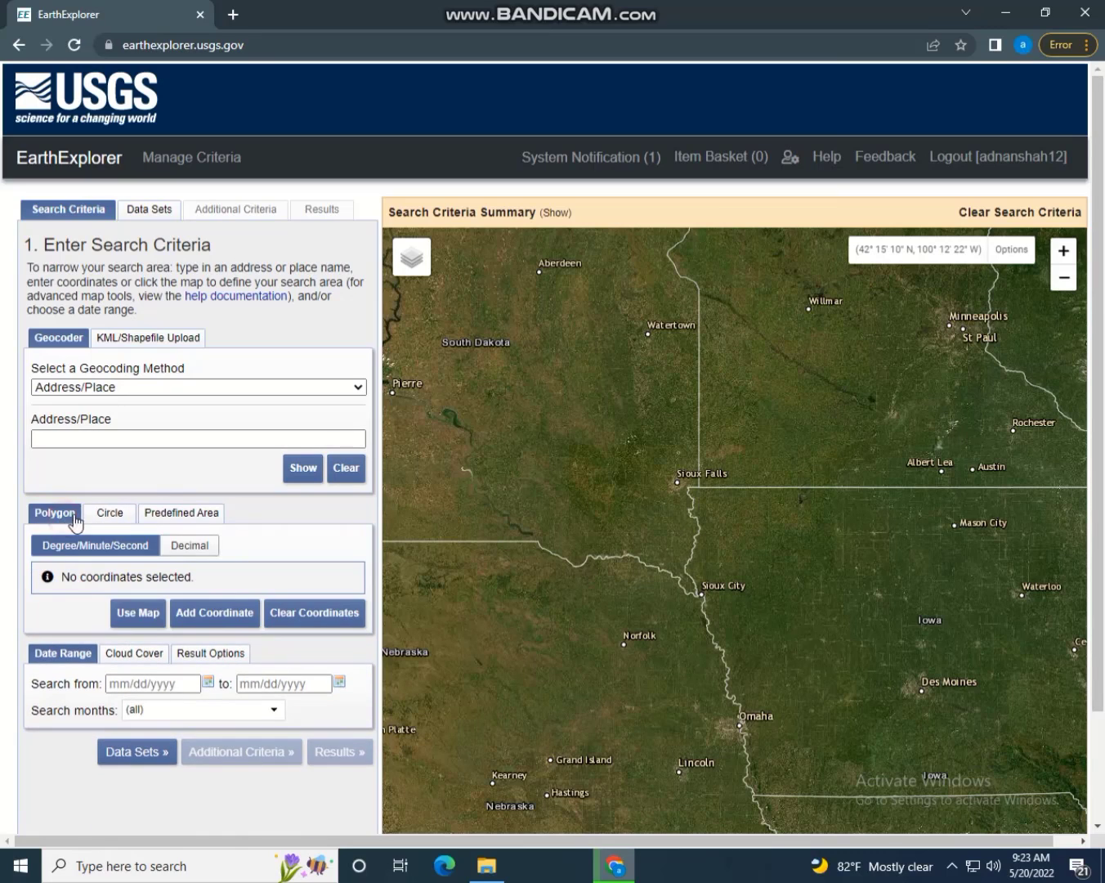
{"action": "left_click", "coordinate": [96, 517]}
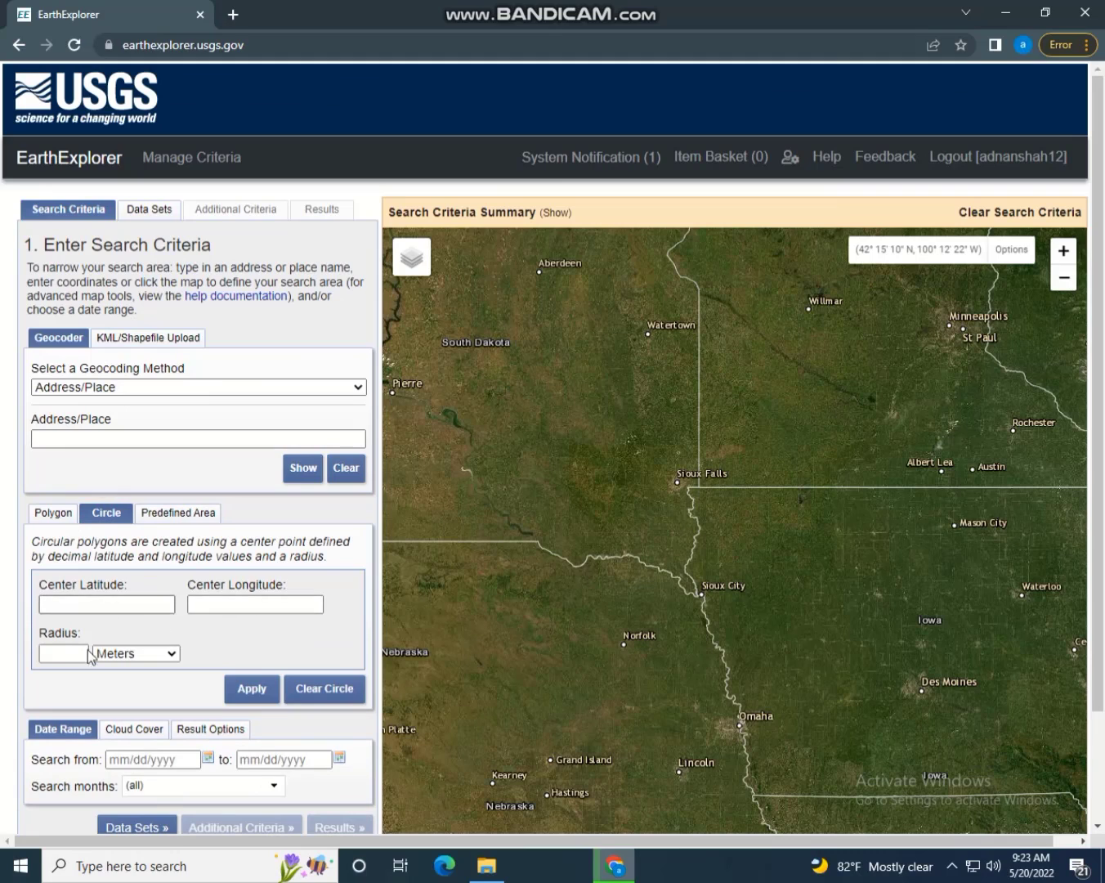
{"action": "left_click", "coordinate": [49, 512]}
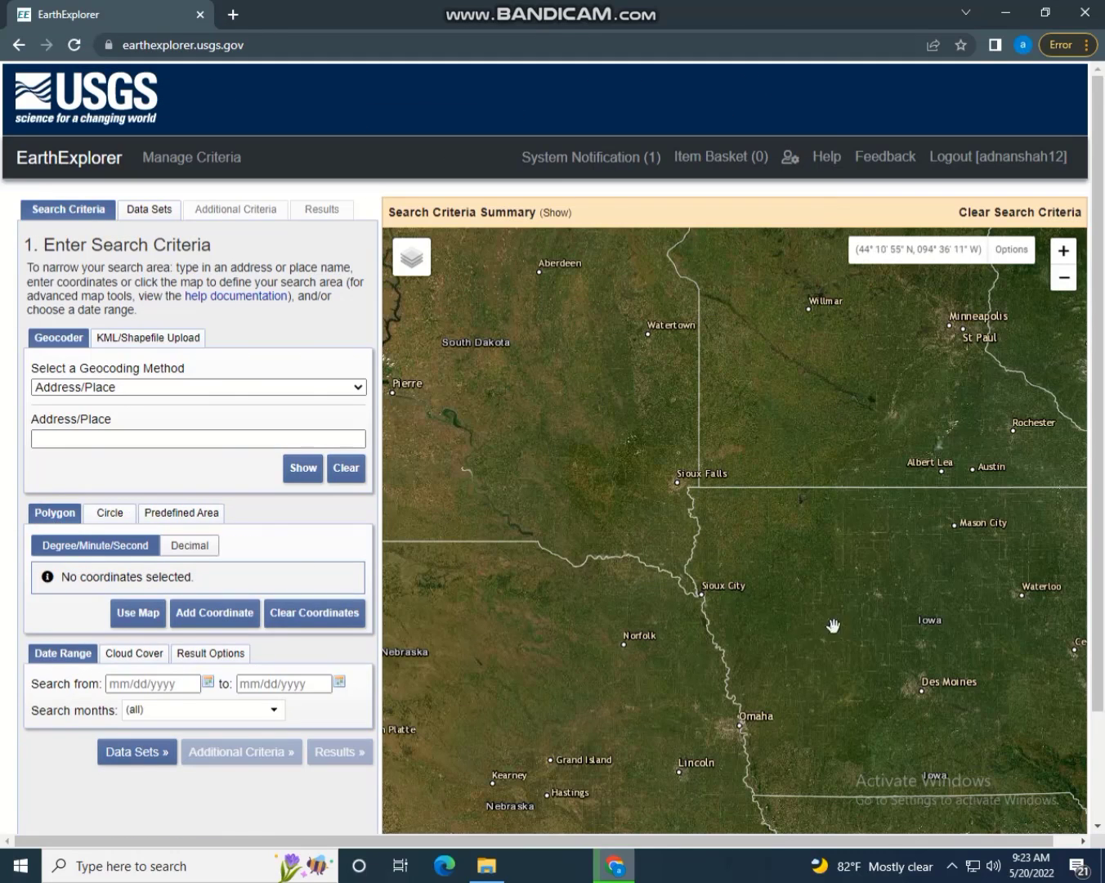
{"action": "left_click", "coordinate": [190, 511]}
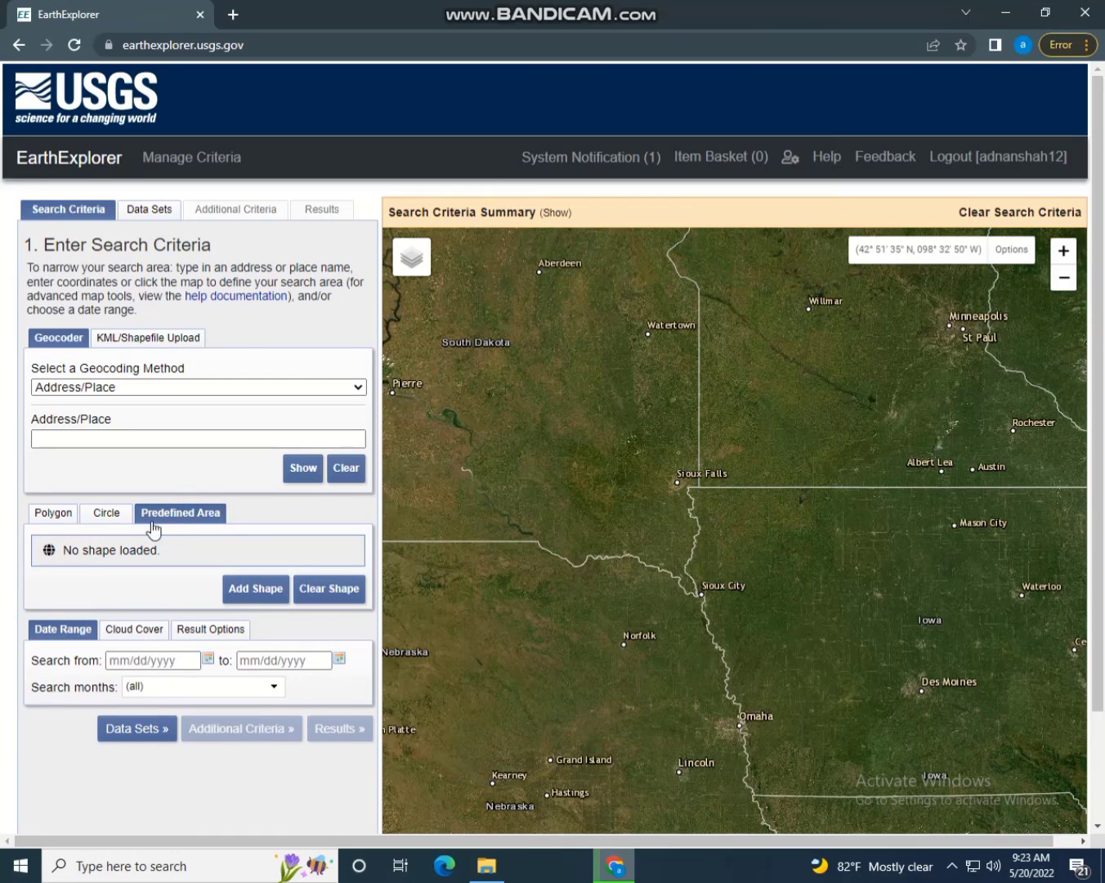
Close the Add Shape window and switch to KML/Shapefile Upload
{"action": "left_click", "coordinate": [260, 588]}
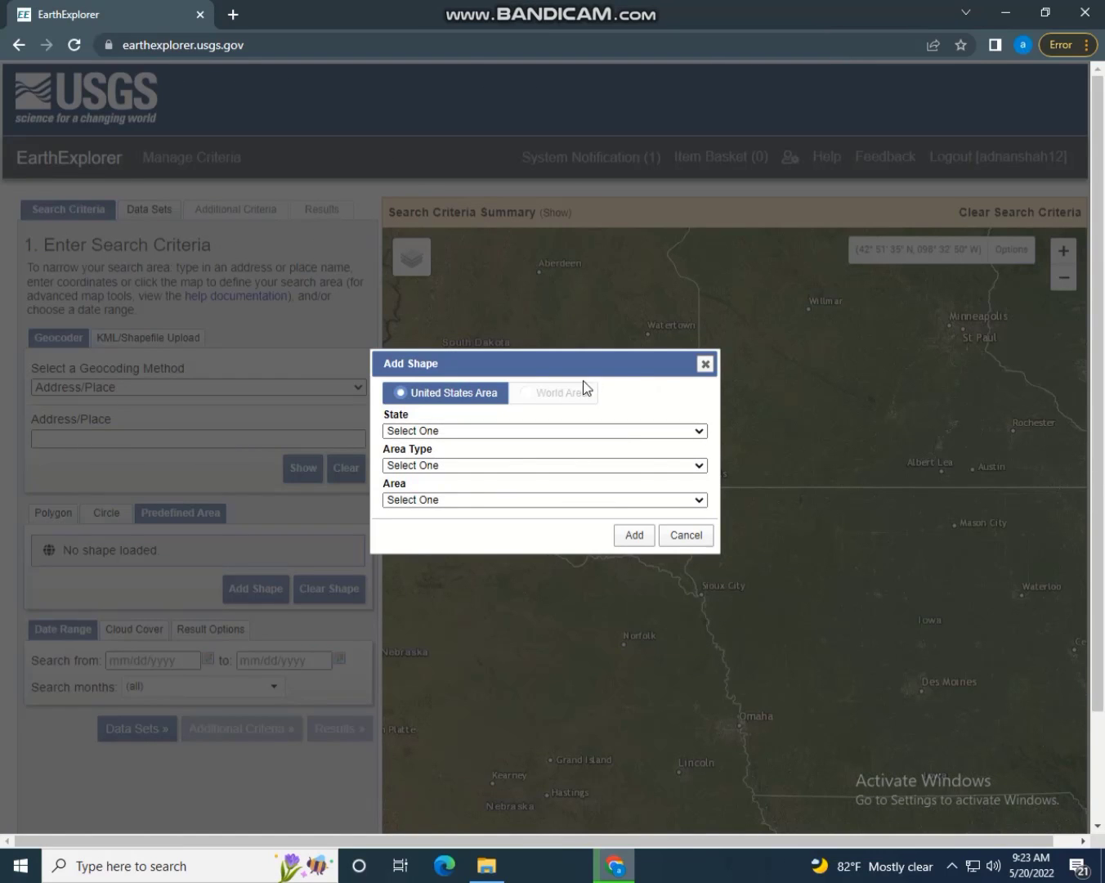
{"action": "left_click", "coordinate": [704, 363]}
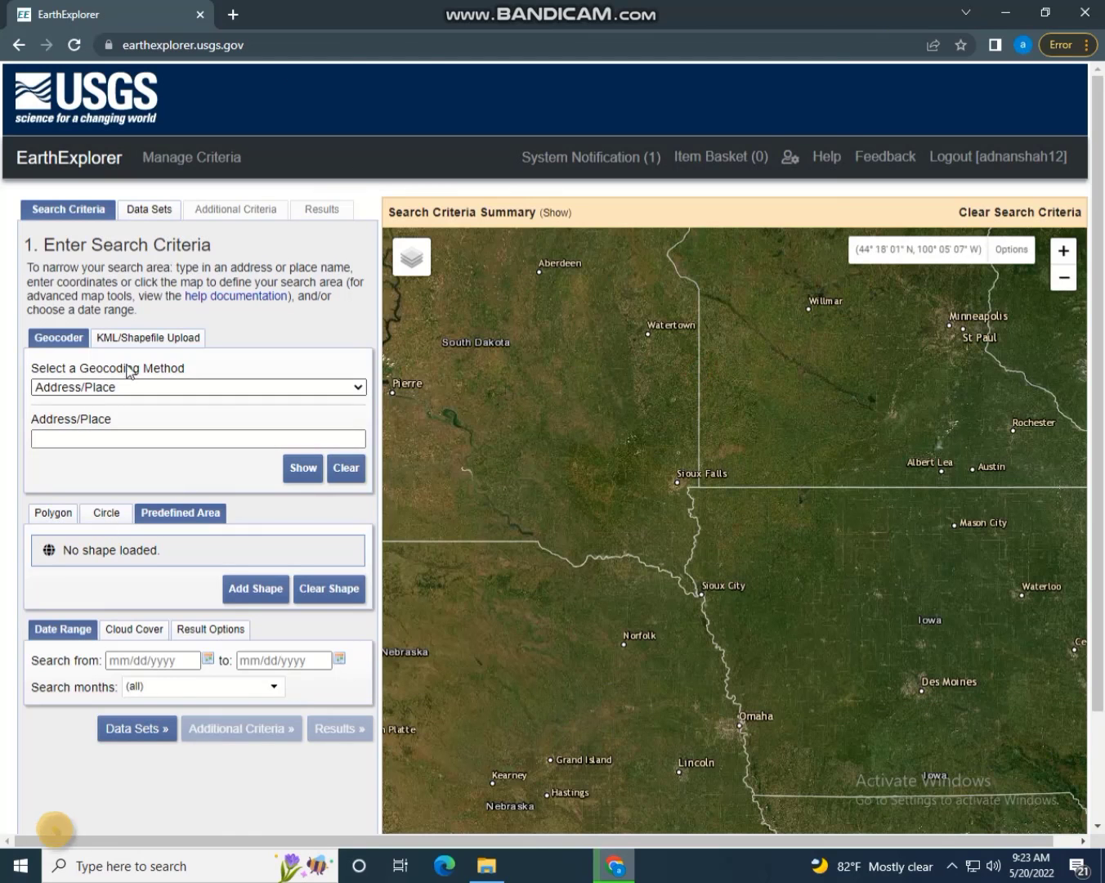
{"action": "left_click", "coordinate": [154, 338]}
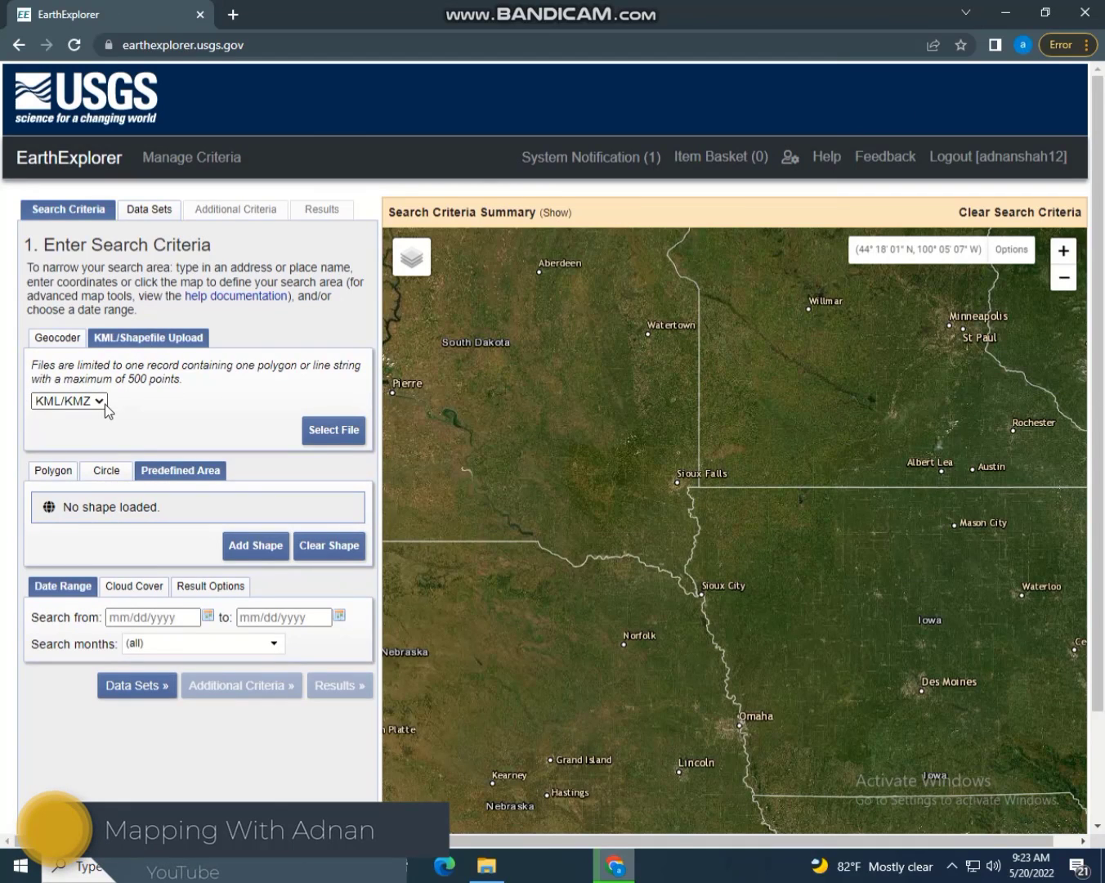
Keep KML/KMZ as the upload format and browse This PC for a boundary file
{"action": "left_click", "coordinate": [104, 404]}
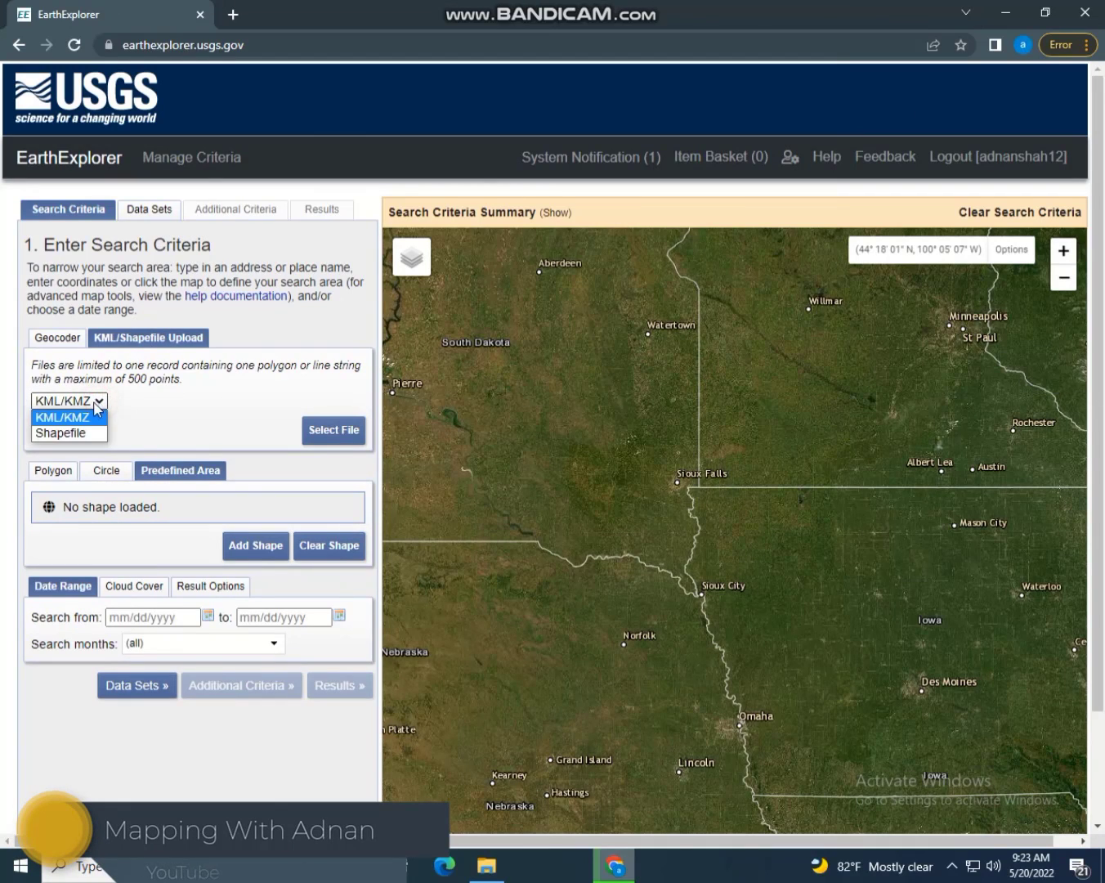
{"action": "left_click", "coordinate": [82, 417]}
{"action": "left_click", "coordinate": [347, 434]}
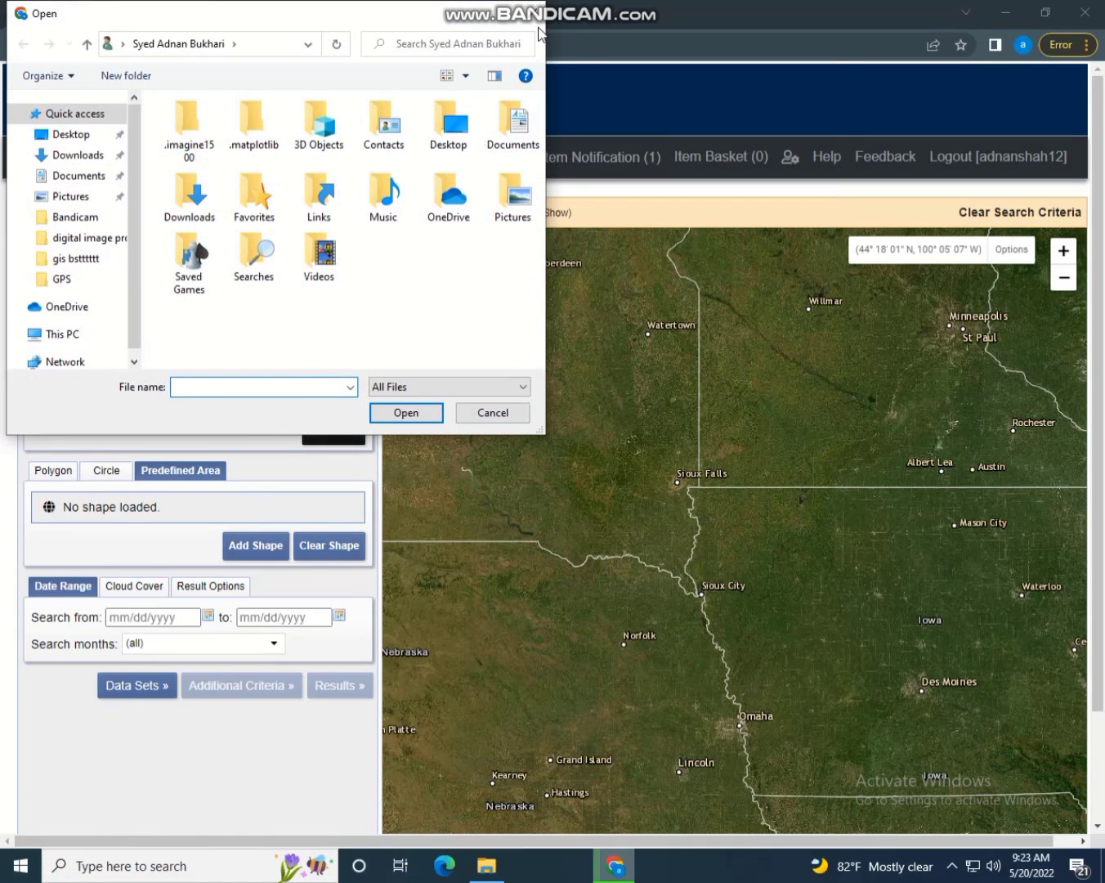
{"action": "scroll", "coordinate": [124, 297], "scroll_direction": "down", "scroll_amount": 1}
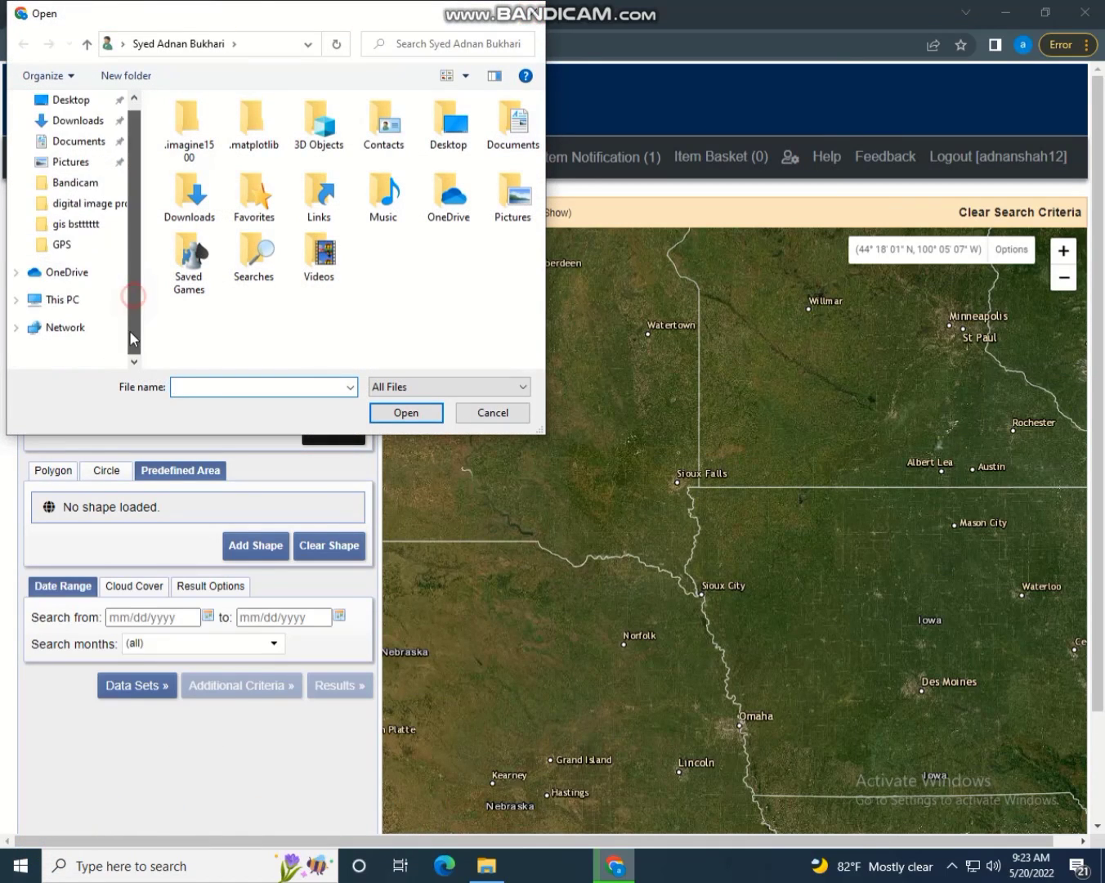
{"action": "left_click", "coordinate": [80, 301]}
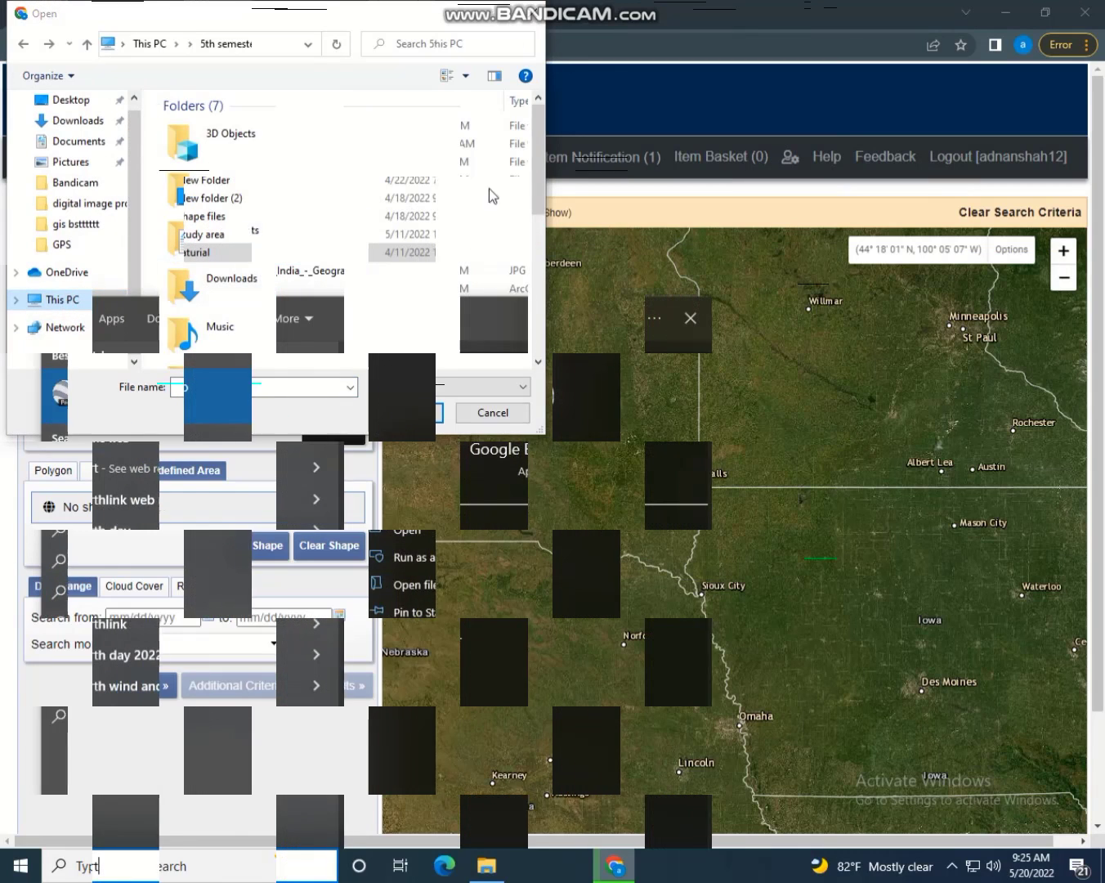
Cancel the file picker and start Google Earth Pro, continuing past its crash warning
{"action": "left_click", "coordinate": [145, 393]}
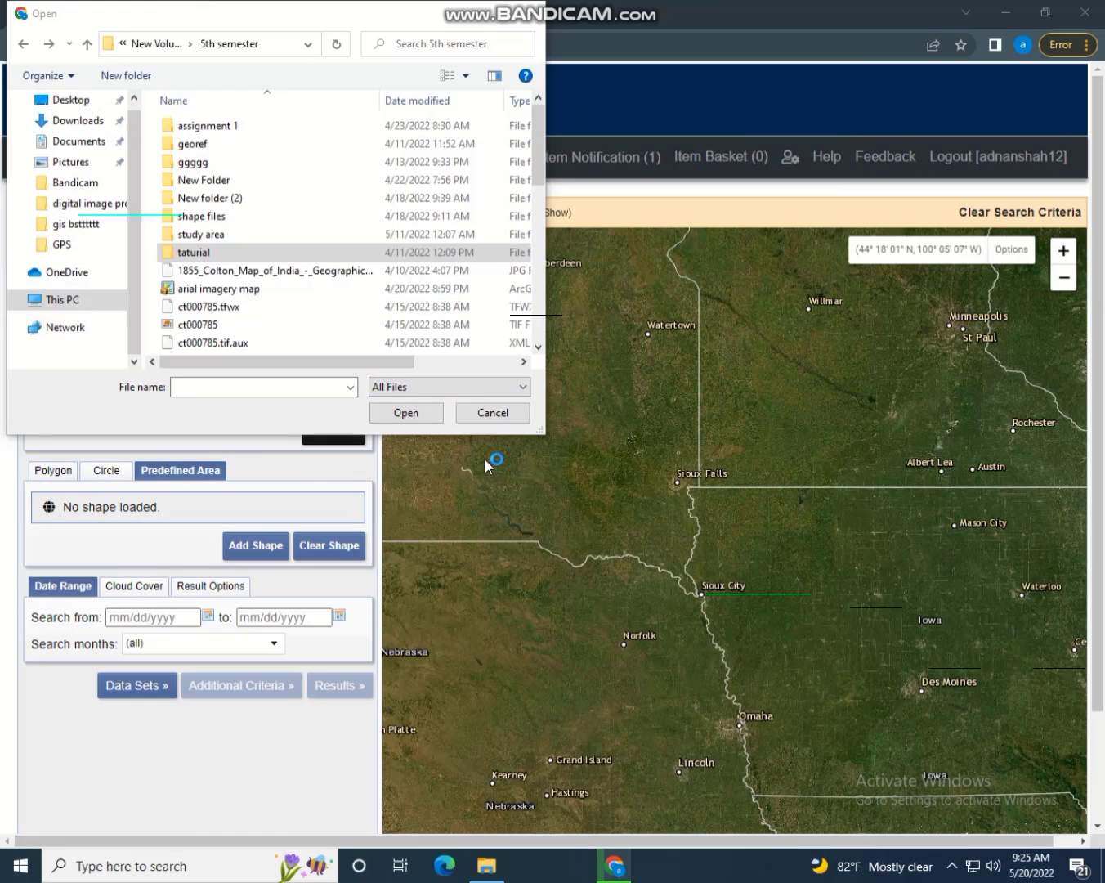
{"action": "left_click", "coordinate": [493, 416]}
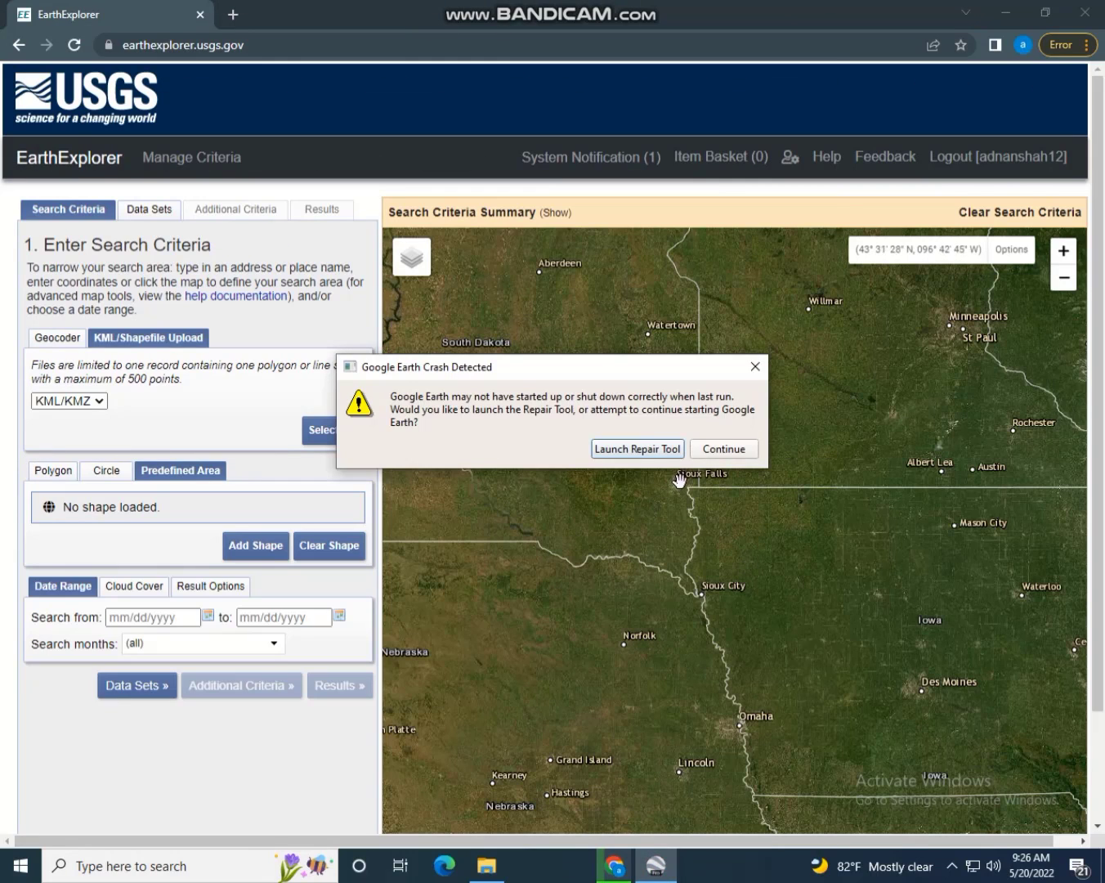
{"action": "left_click", "coordinate": [724, 449]}
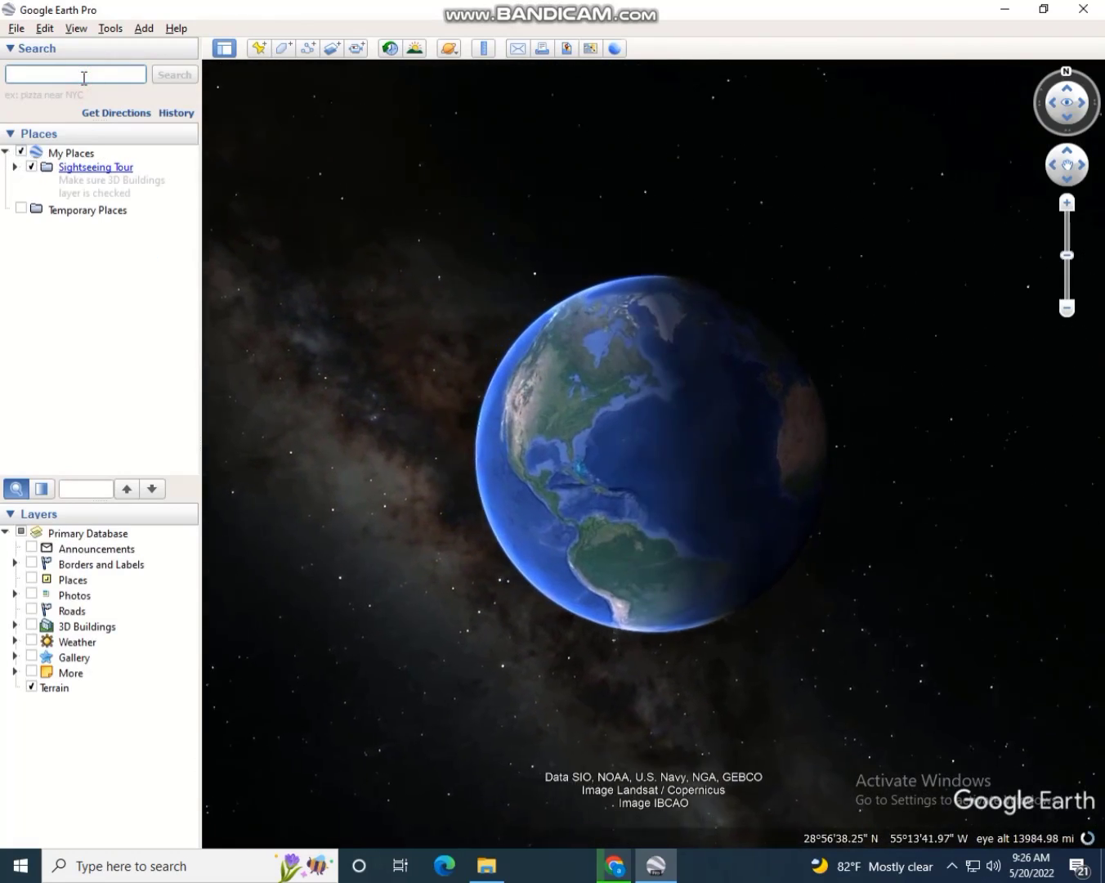
Search Google Earth Pro for 'jhang', then zoom in and pan over the city
{"action": "left_click", "coordinate": [84, 75]}
{"action": "type", "text": "jha"}
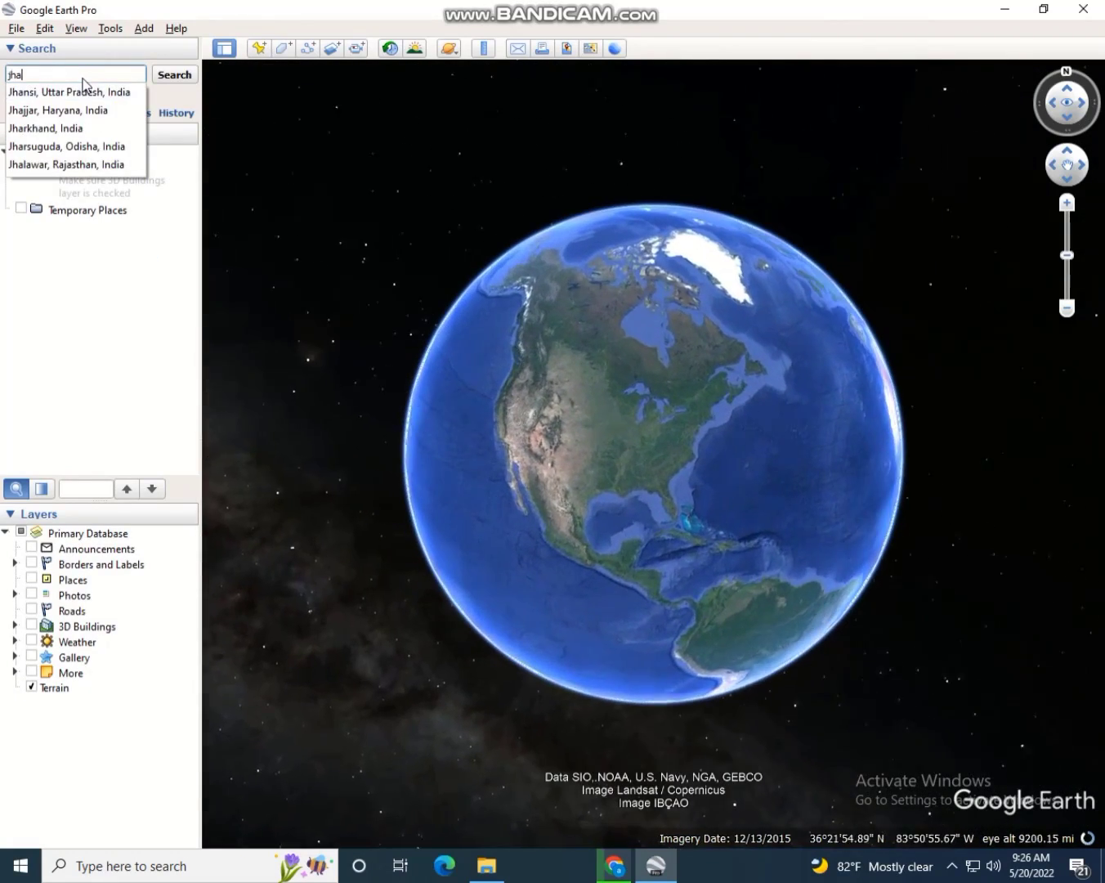
{"action": "type", "text": "ng"}
{"action": "key", "text": "Escape"}
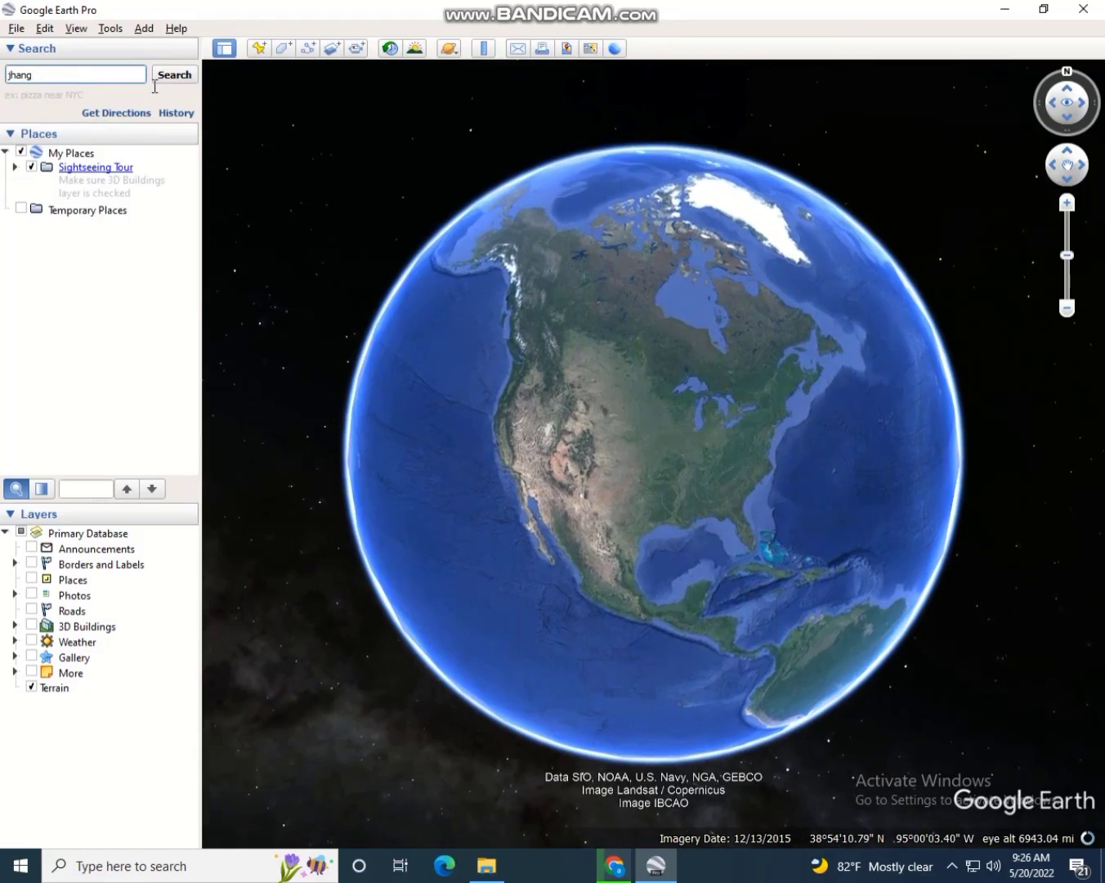
{"action": "left_click", "coordinate": [173, 74]}
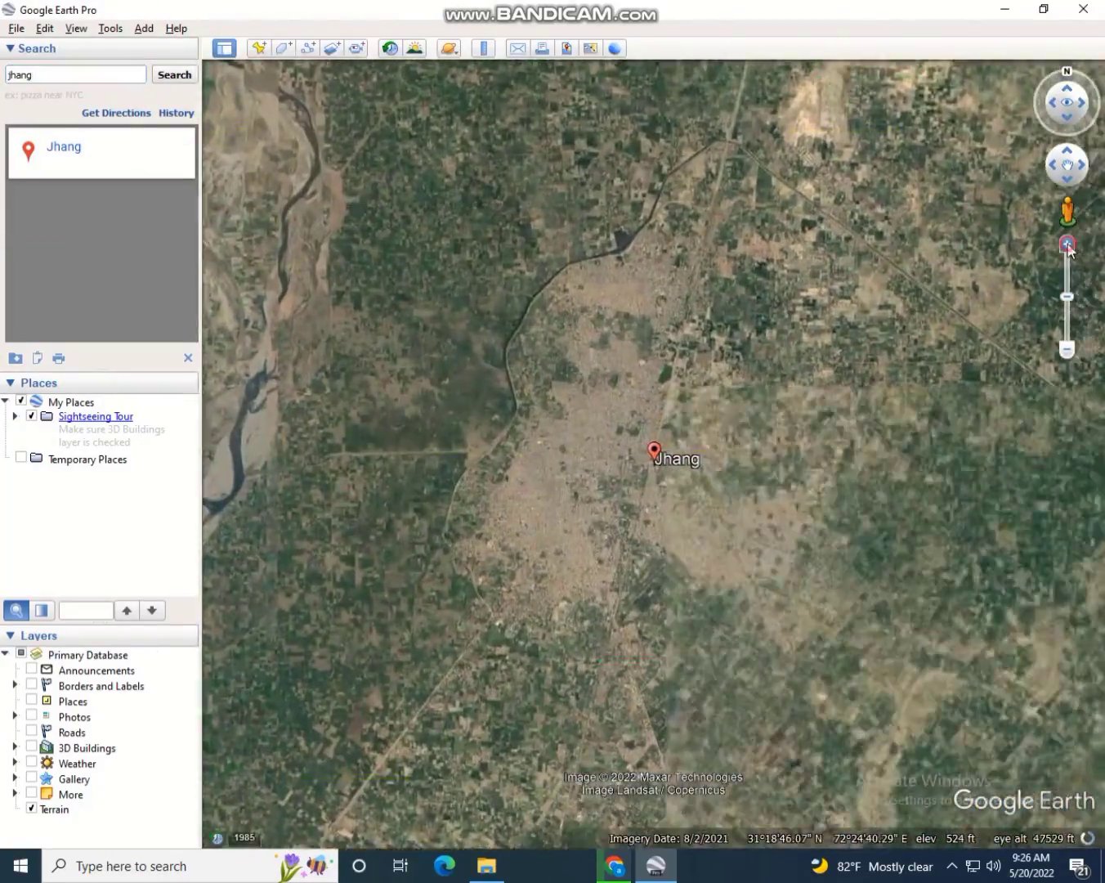
{"action": "left_click", "coordinate": [1066, 245]}
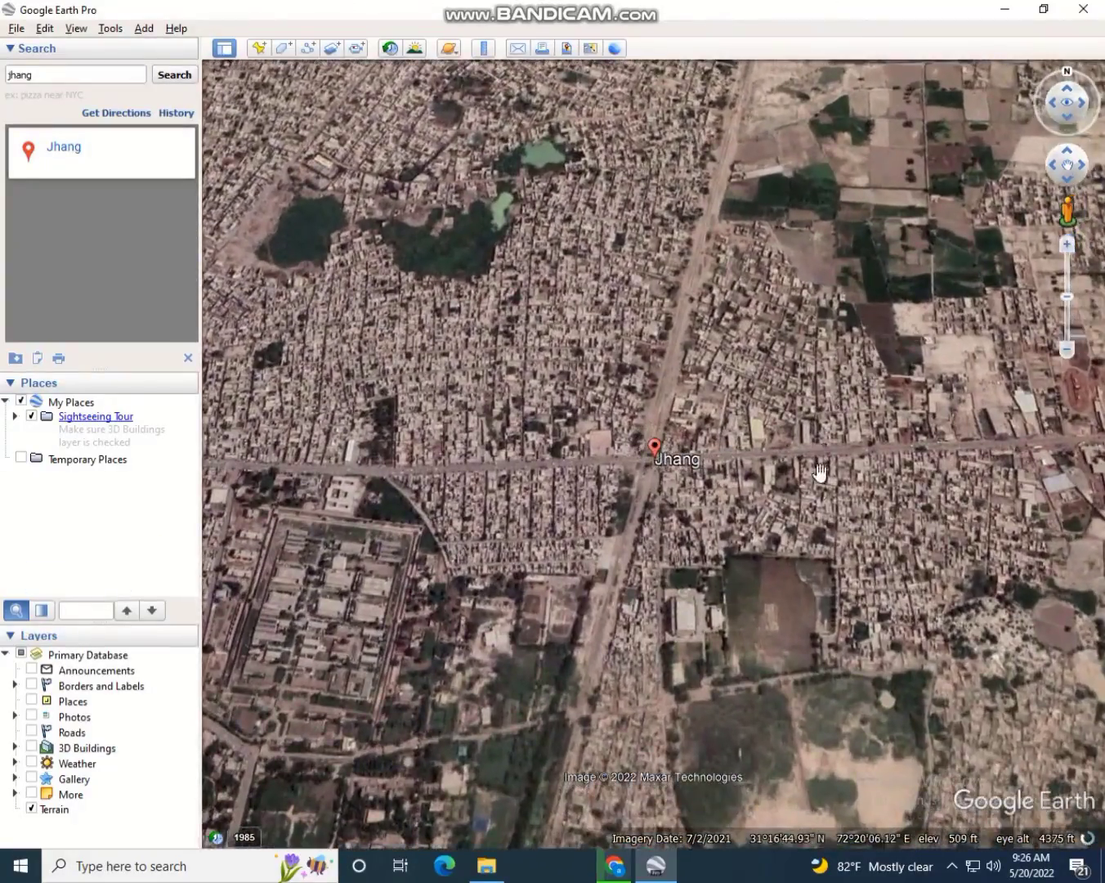
{"action": "left_click_drag", "start_coordinate": [821, 473], "coordinate": [878, 374]}
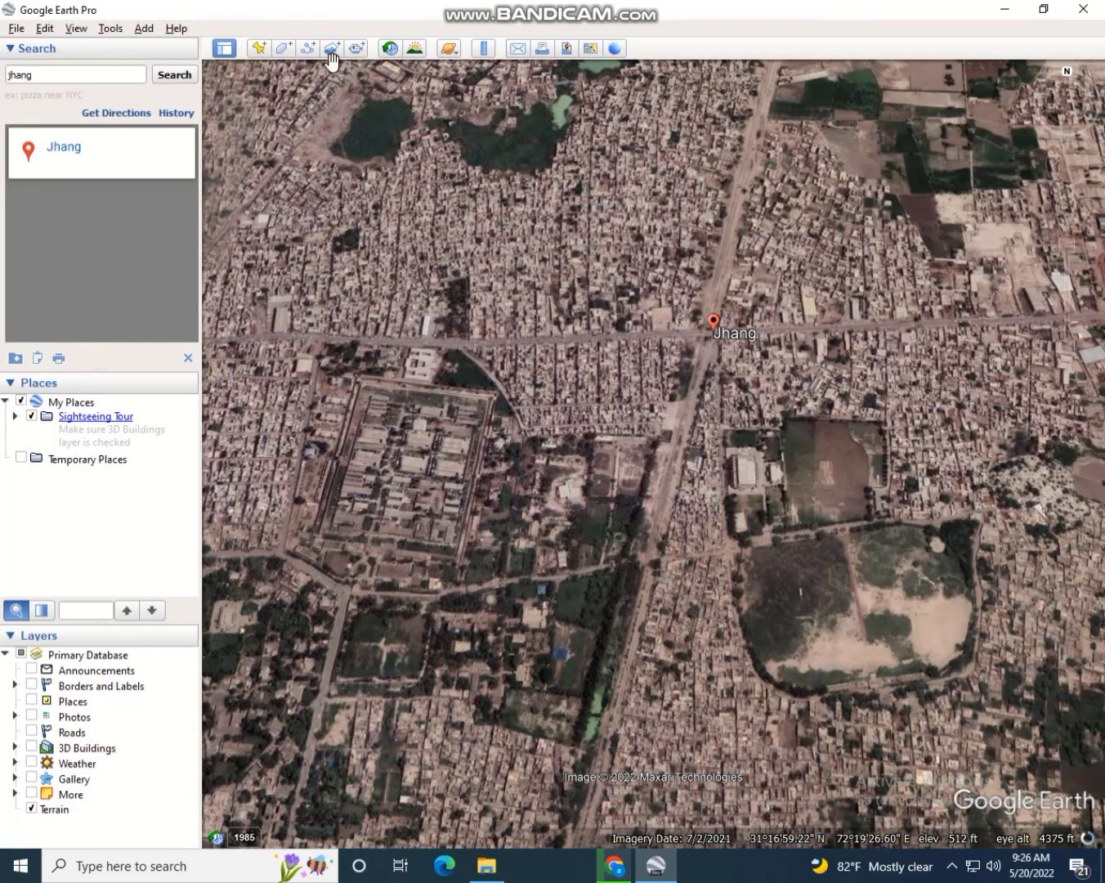
Add a polygon named 'jhang study area' and move its dialog to the screen bottom
{"action": "left_click", "coordinate": [286, 47]}
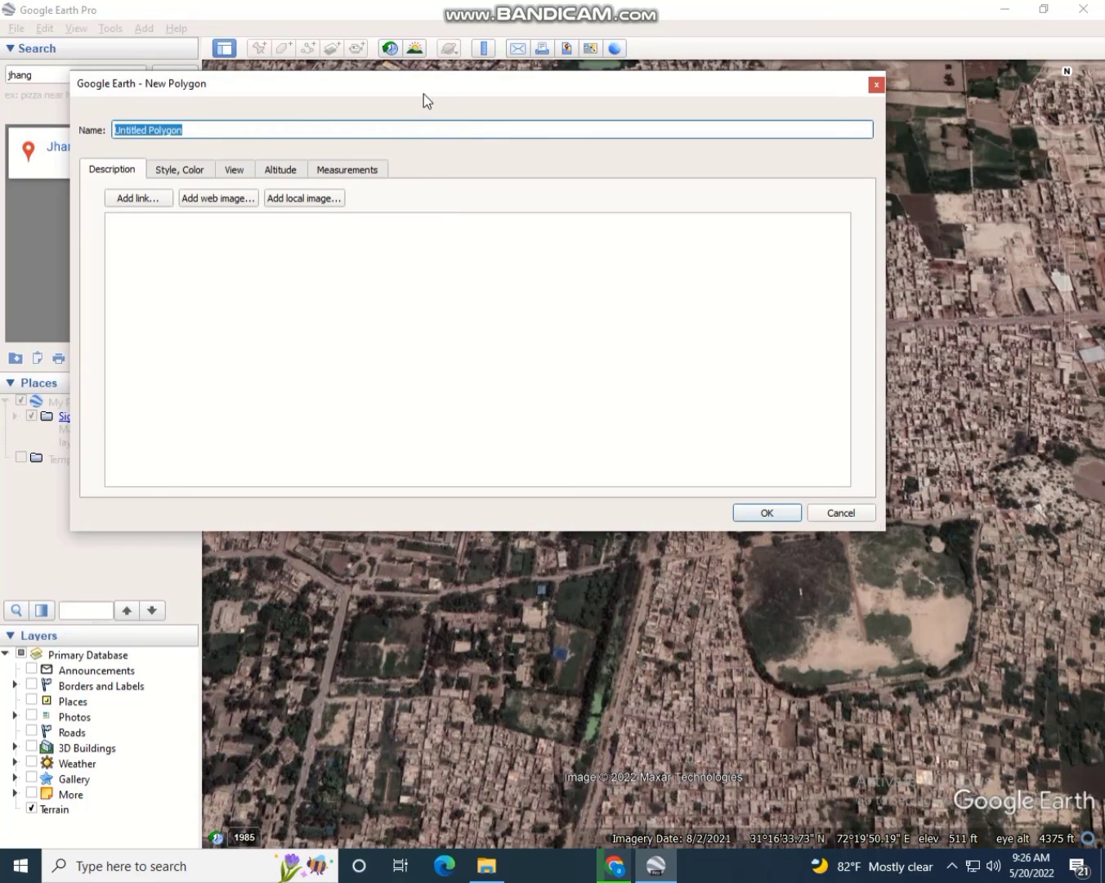
{"action": "left_click_drag", "start_coordinate": [423, 94], "coordinate": [561, 290]}
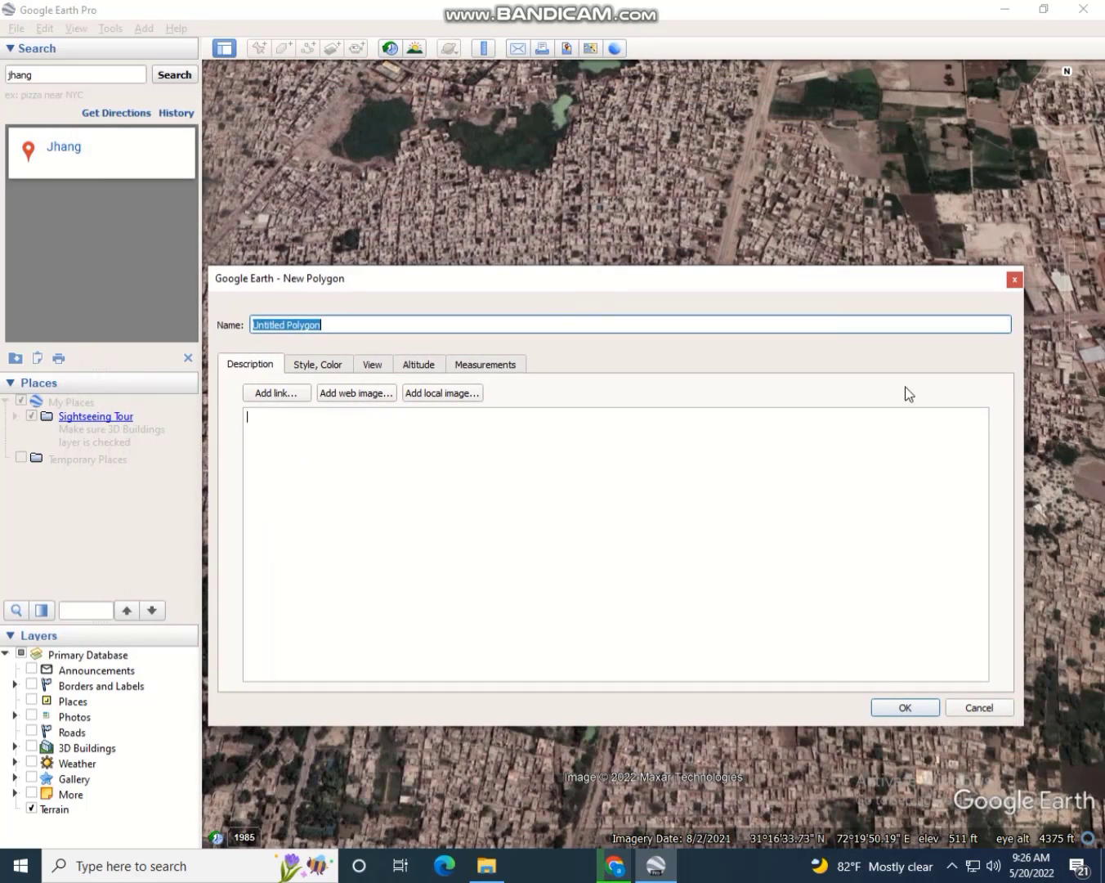
{"action": "type", "text": "jhang study area"}
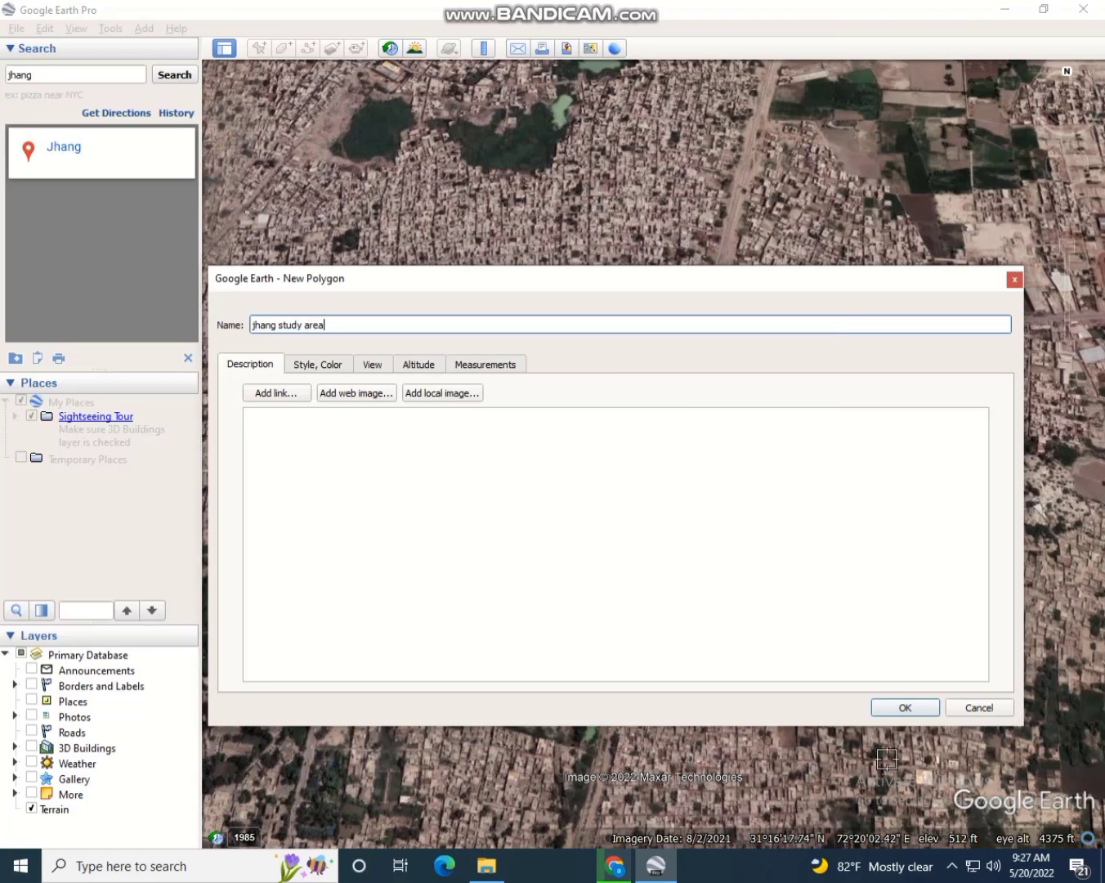
{"action": "key", "text": "Tab"}
{"action": "left_click_drag", "start_coordinate": [646, 295], "coordinate": [641, 767]}
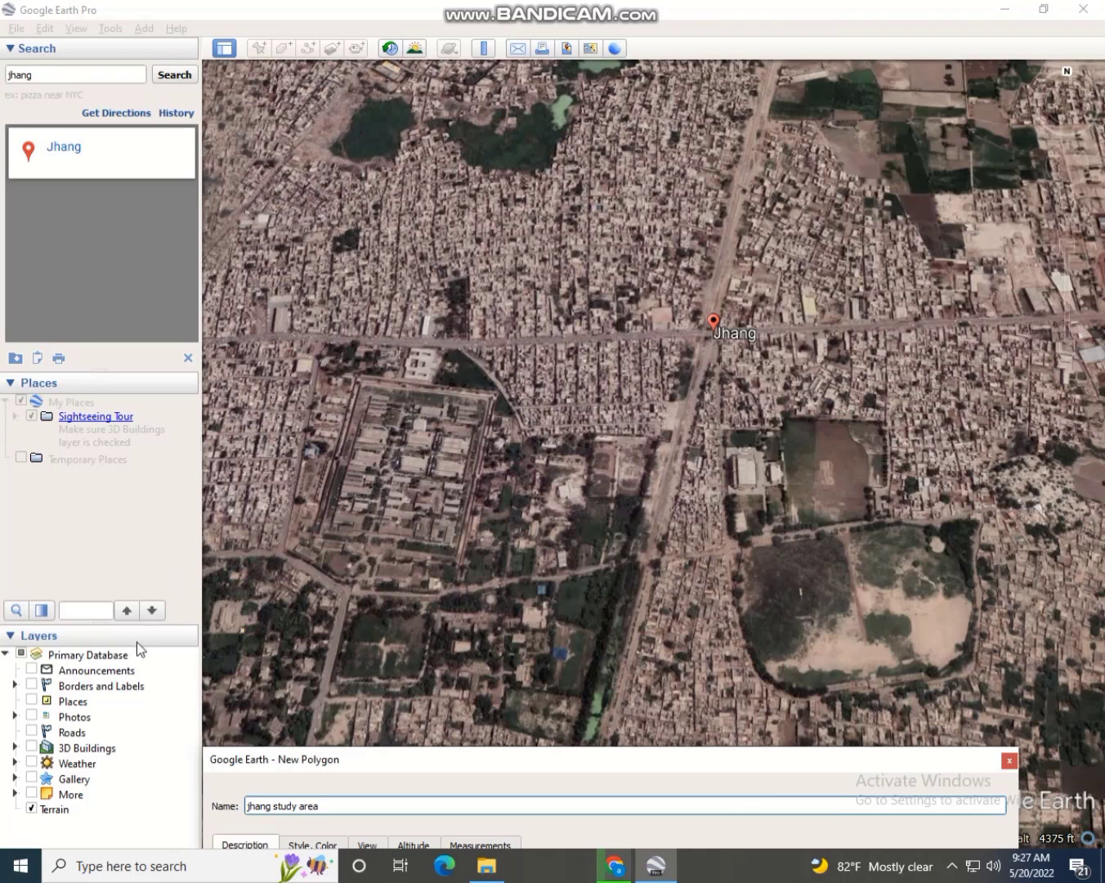
Place polygon corners around Jhang's northwest, west, south and east sides
{"action": "left_click", "coordinate": [283, 144]}
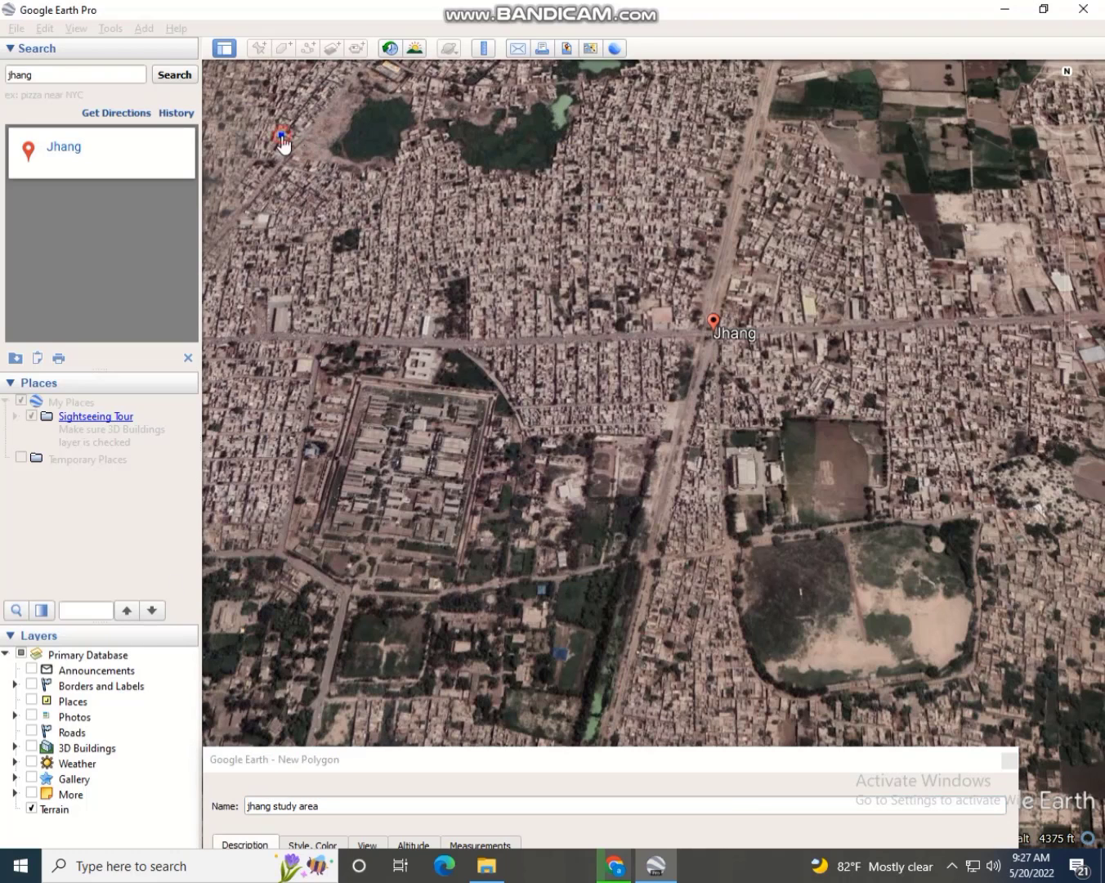
{"action": "key", "text": "Down"}
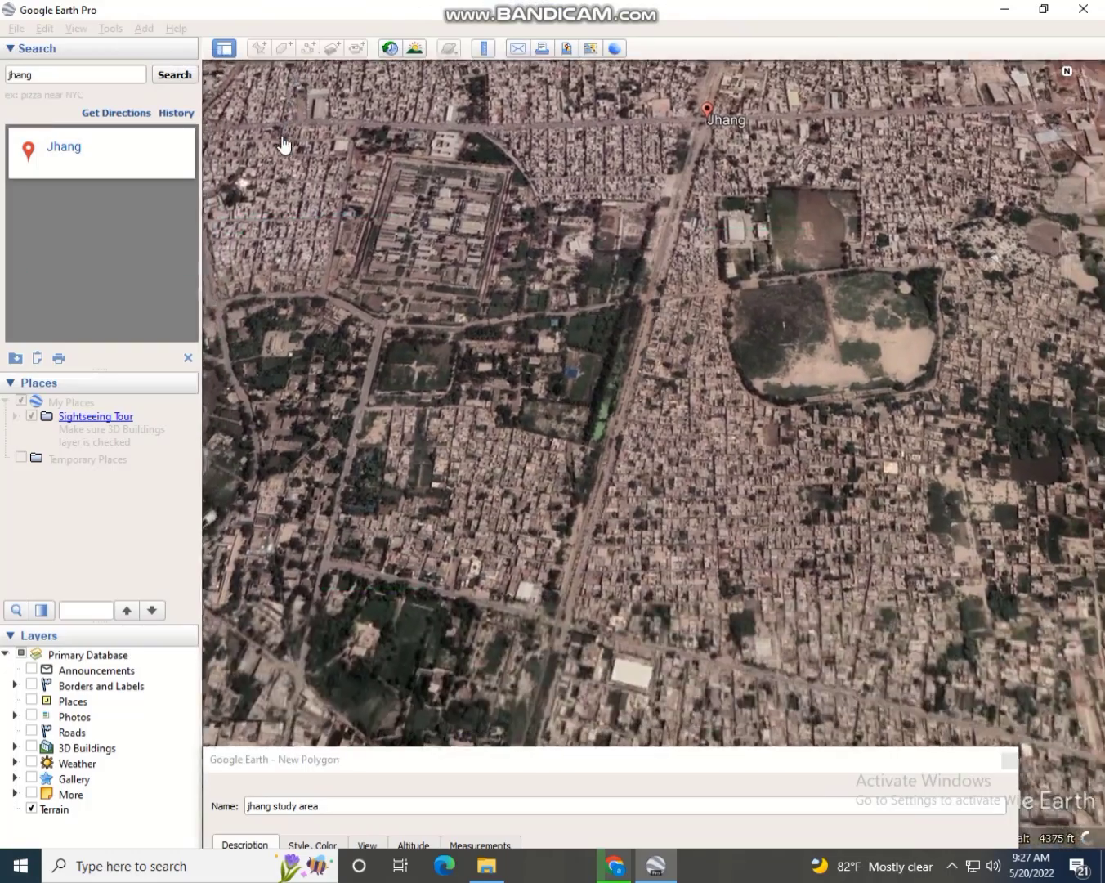
{"action": "key", "text": "Left"}
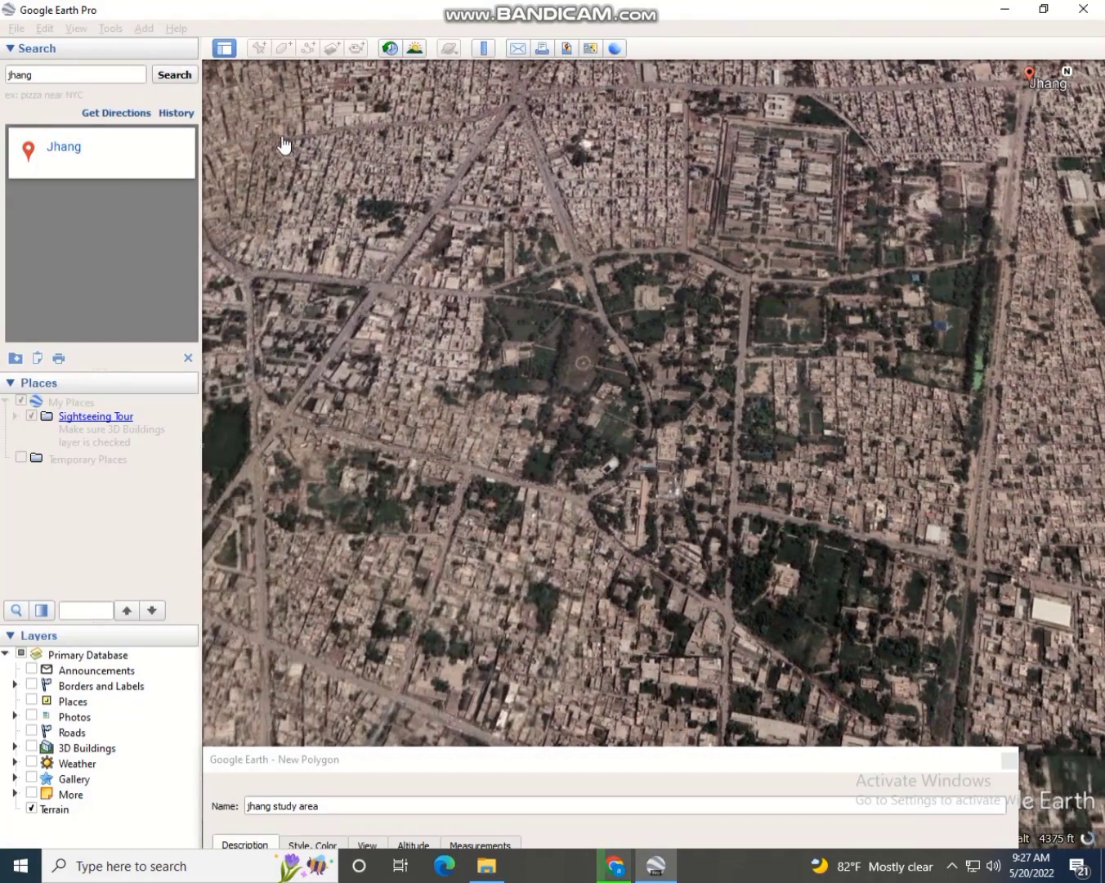
{"action": "left_click", "coordinate": [283, 200]}
{"action": "left_click", "coordinate": [290, 476]}
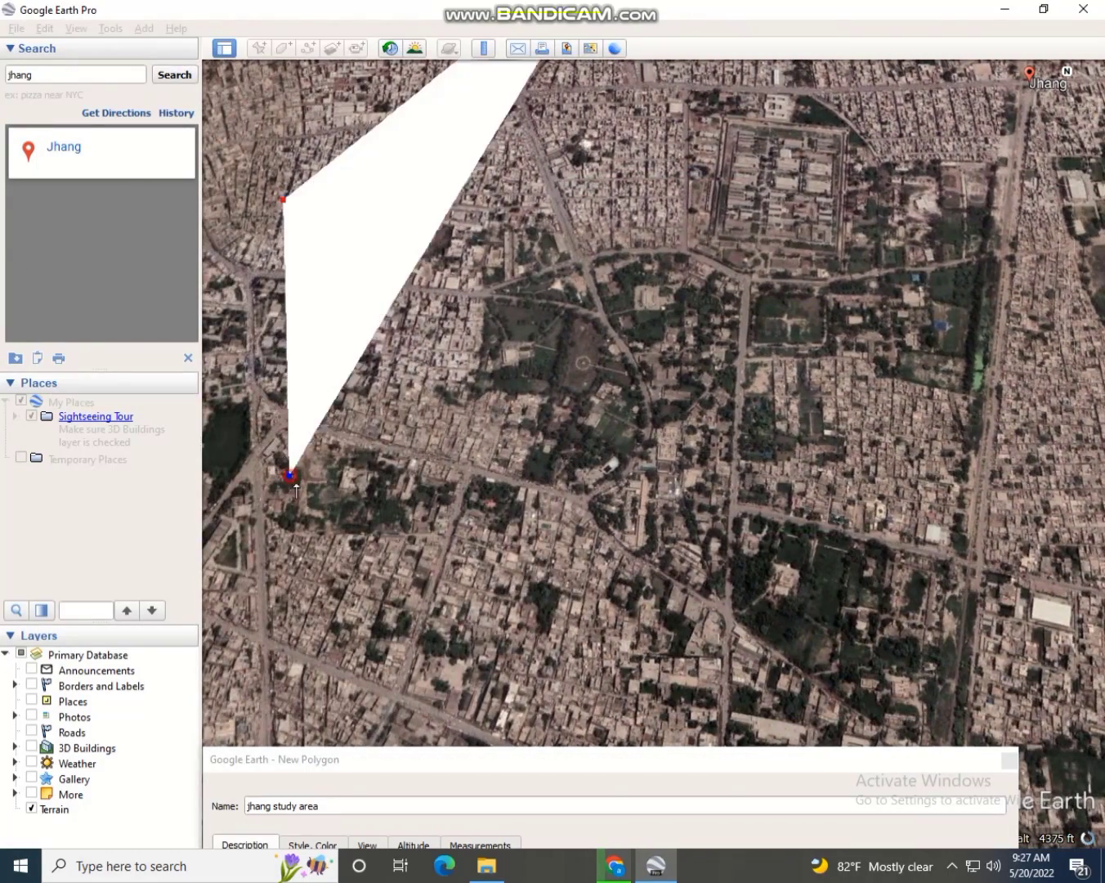
{"action": "left_click", "coordinate": [581, 609]}
{"action": "left_click", "coordinate": [962, 639]}
{"action": "left_click", "coordinate": [1090, 586]}
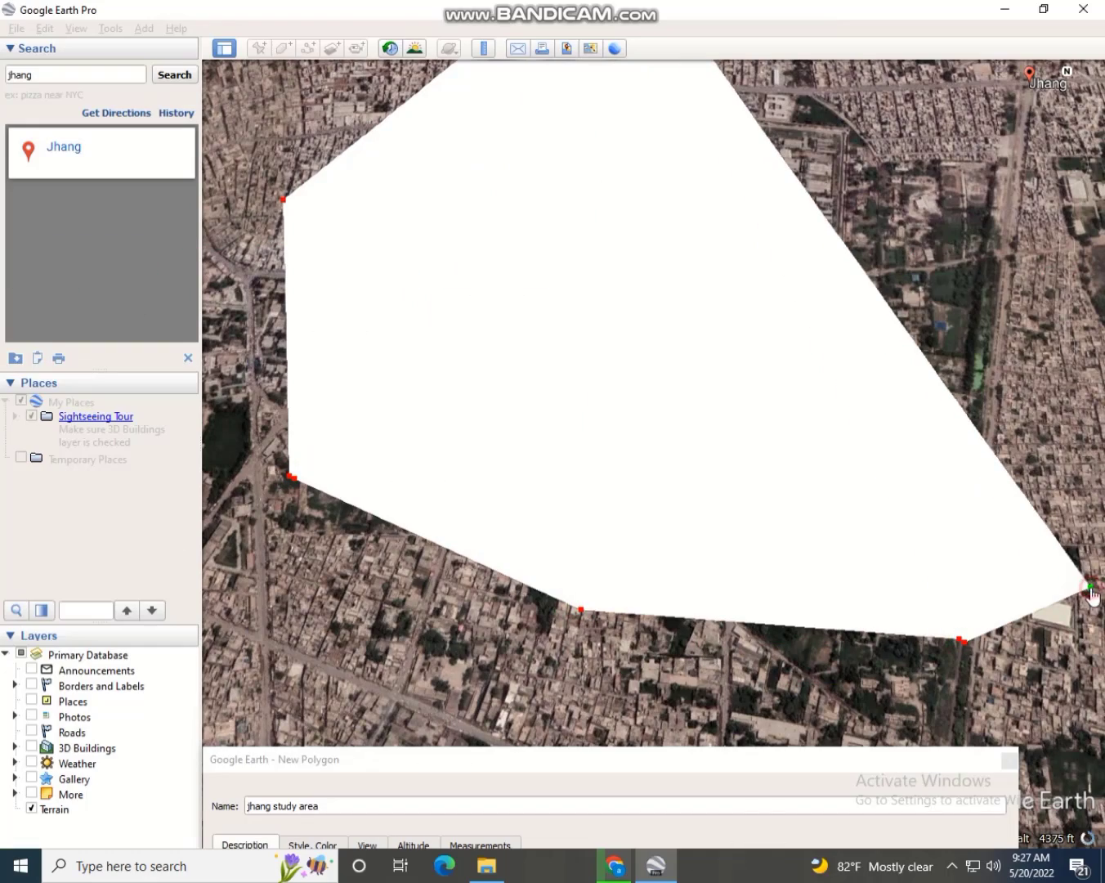
{"action": "key", "text": "Right"}
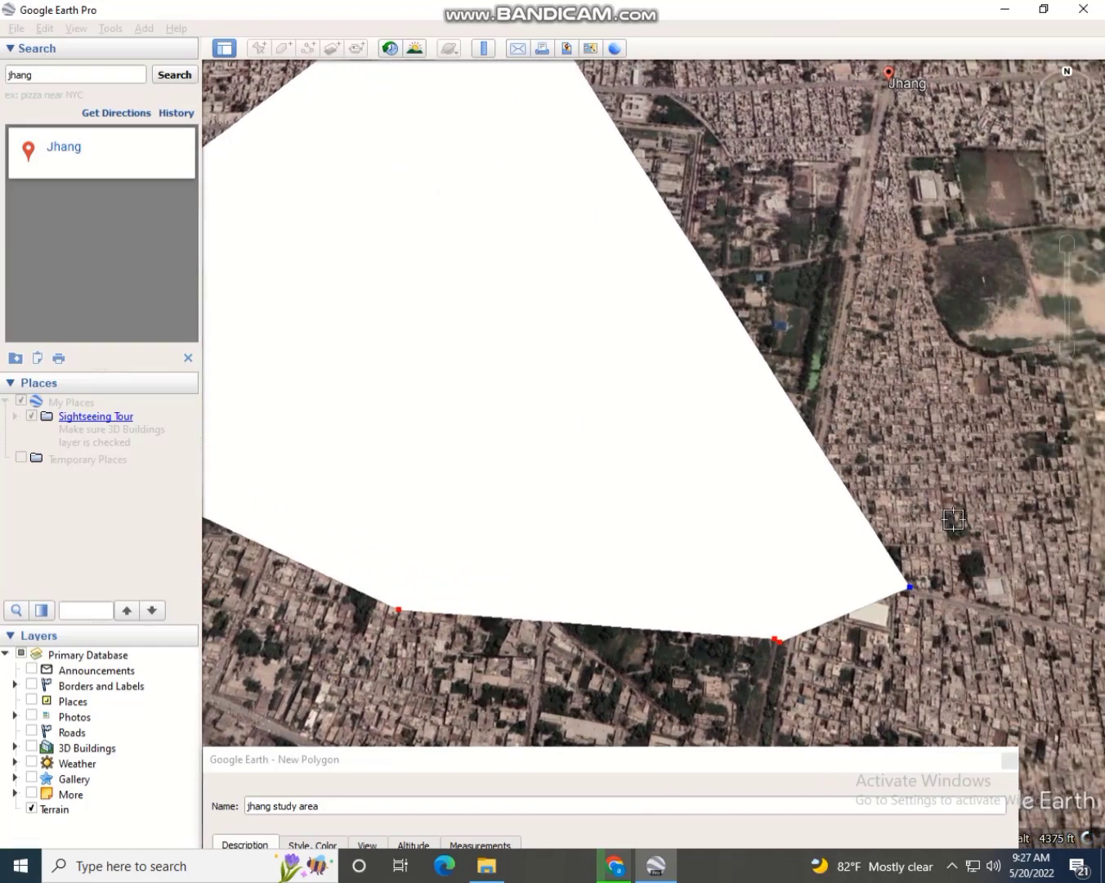
{"action": "key", "text": "Up"}
{"action": "key", "text": "Right"}
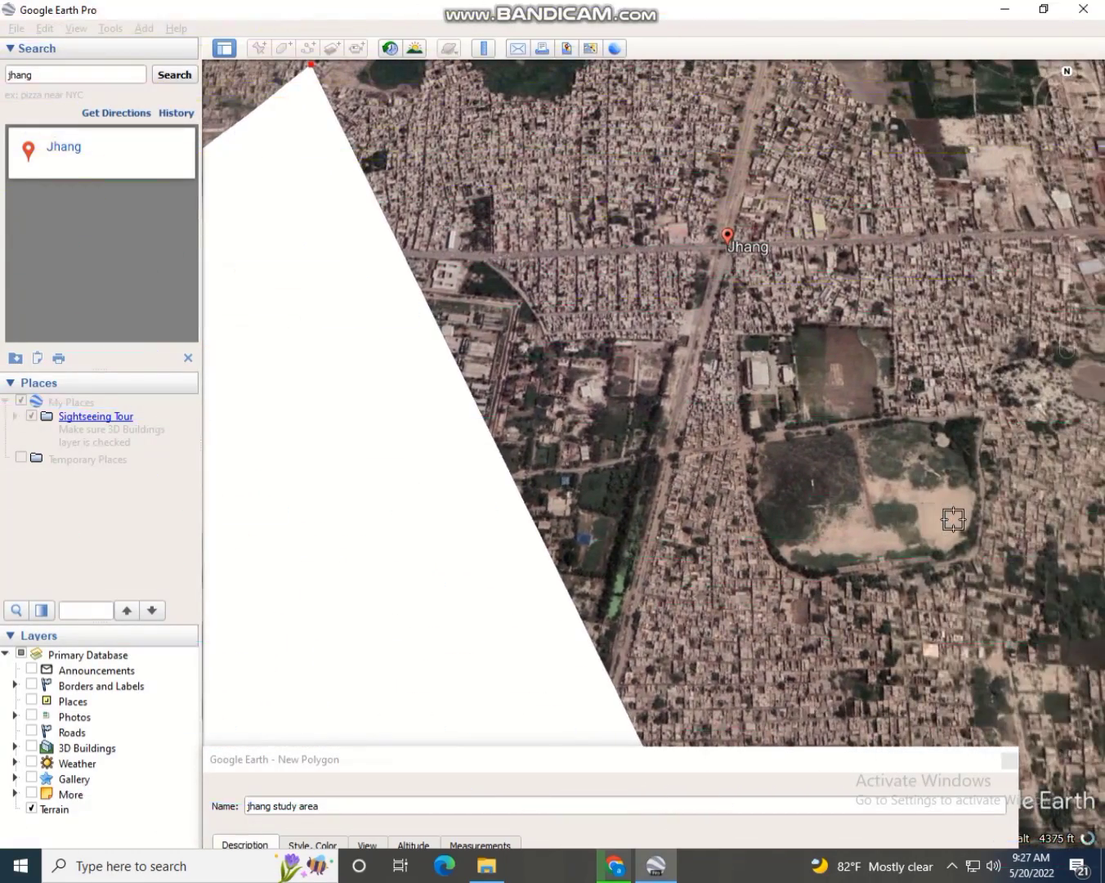
{"action": "left_click", "coordinate": [1077, 564]}
{"action": "left_click", "coordinate": [1082, 222]}
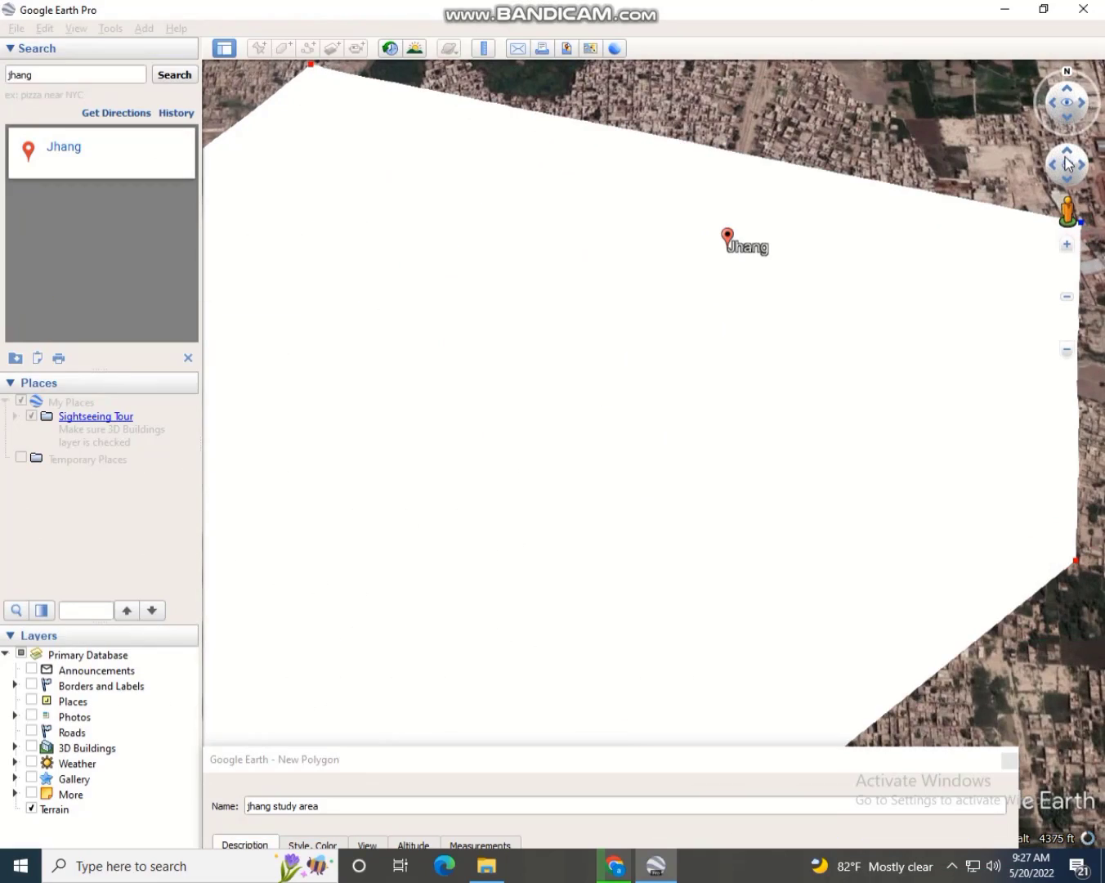
Zoom out and add corners closing the polygon along its north and northwest edges
{"action": "key", "text": "Up"}
{"action": "key", "text": "Up"}
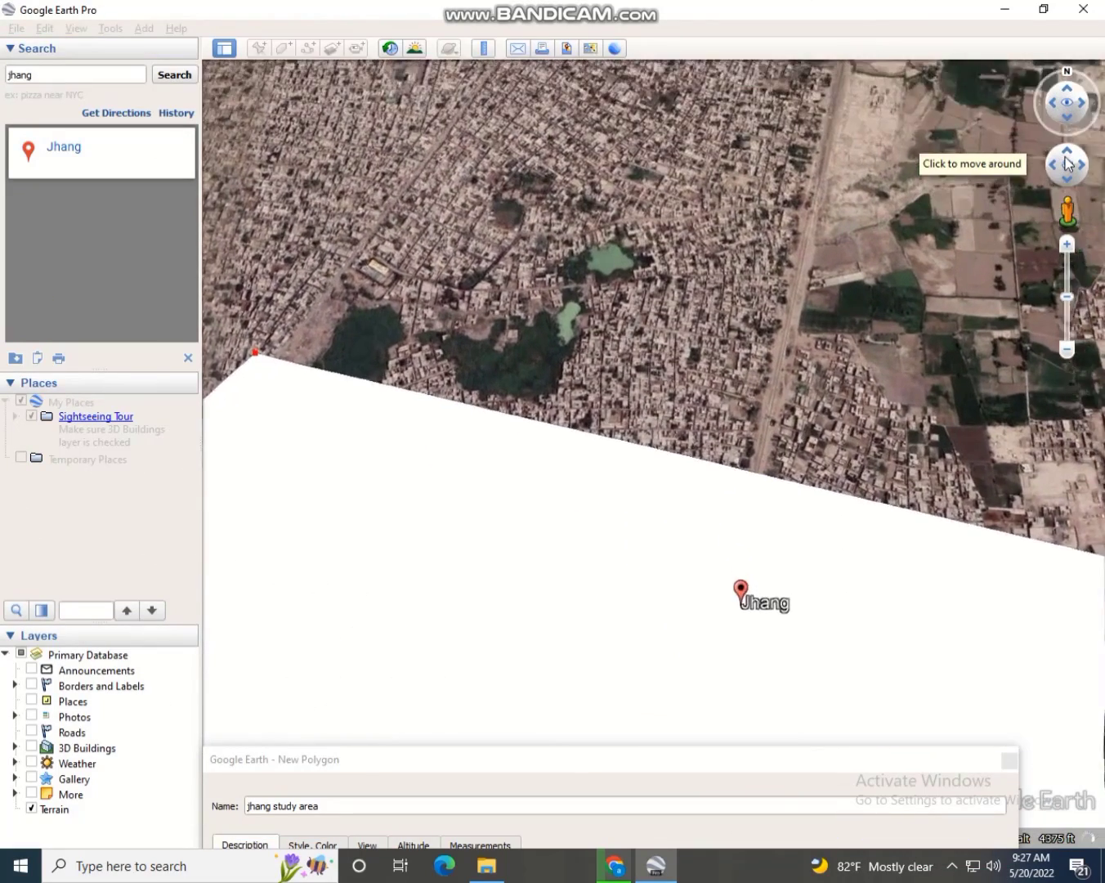
{"action": "key", "text": "Right"}
{"action": "key", "text": "Up"}
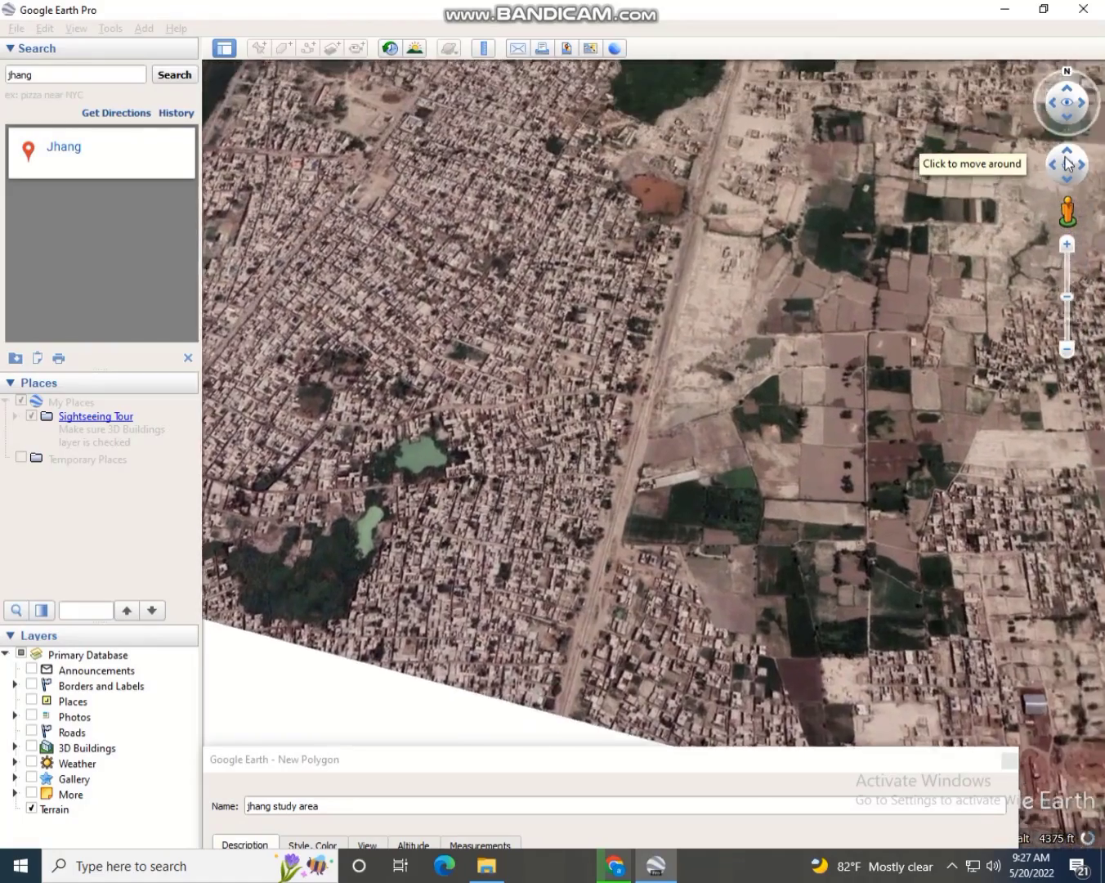
{"action": "left_click", "coordinate": [1067, 350]}
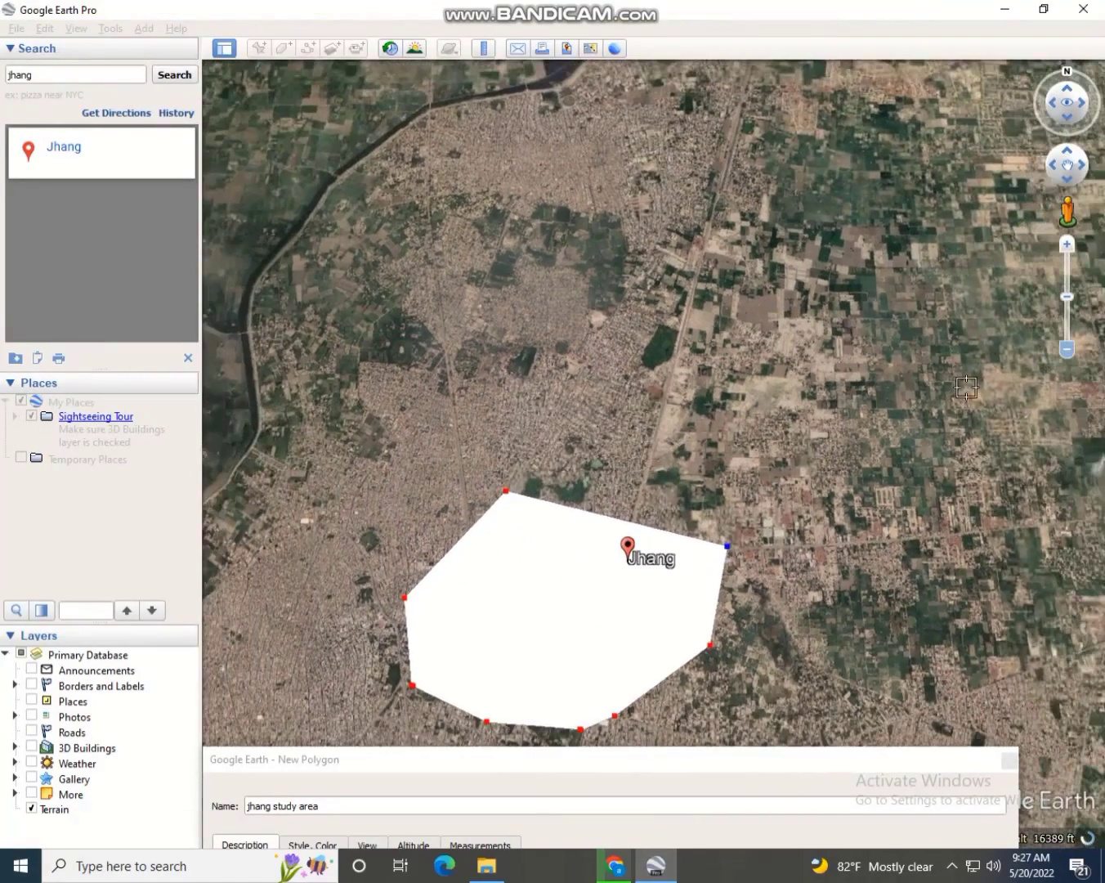
{"action": "left_click", "coordinate": [735, 507]}
{"action": "left_click", "coordinate": [692, 453]}
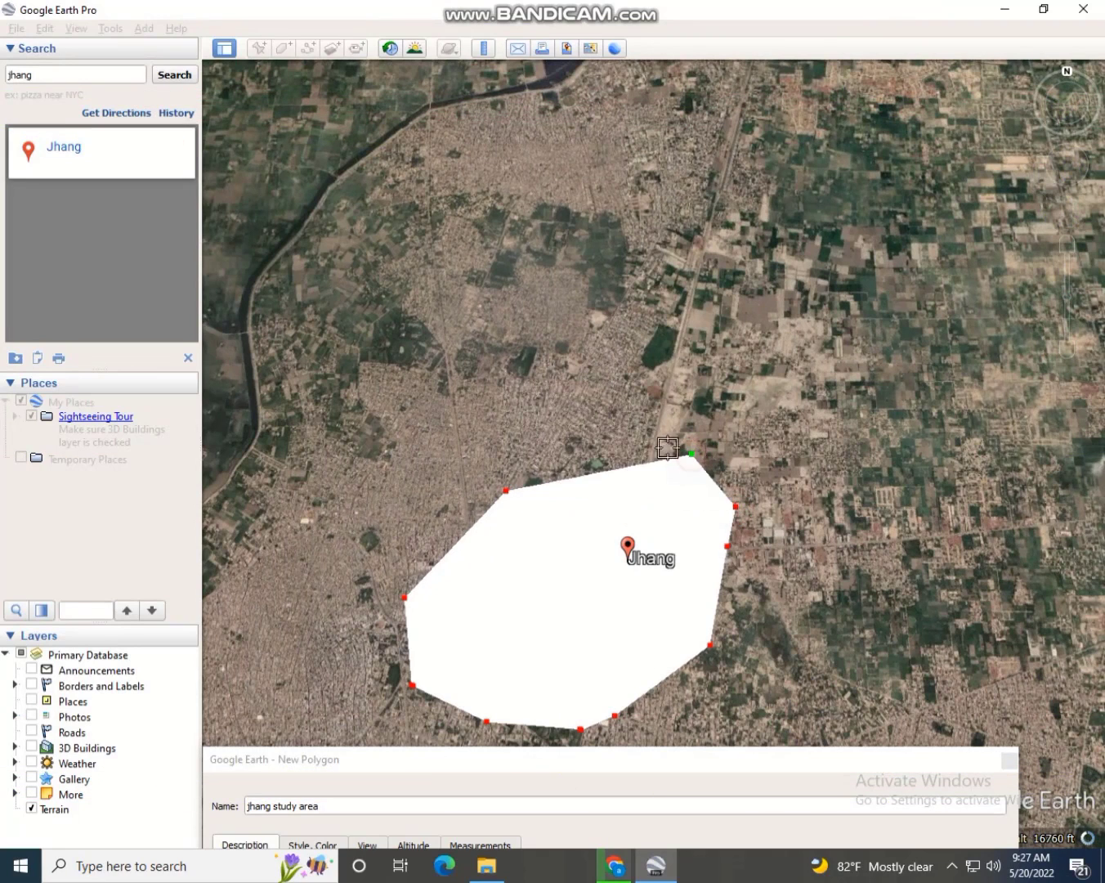
{"action": "left_click", "coordinate": [579, 398]}
{"action": "left_click", "coordinate": [488, 372]}
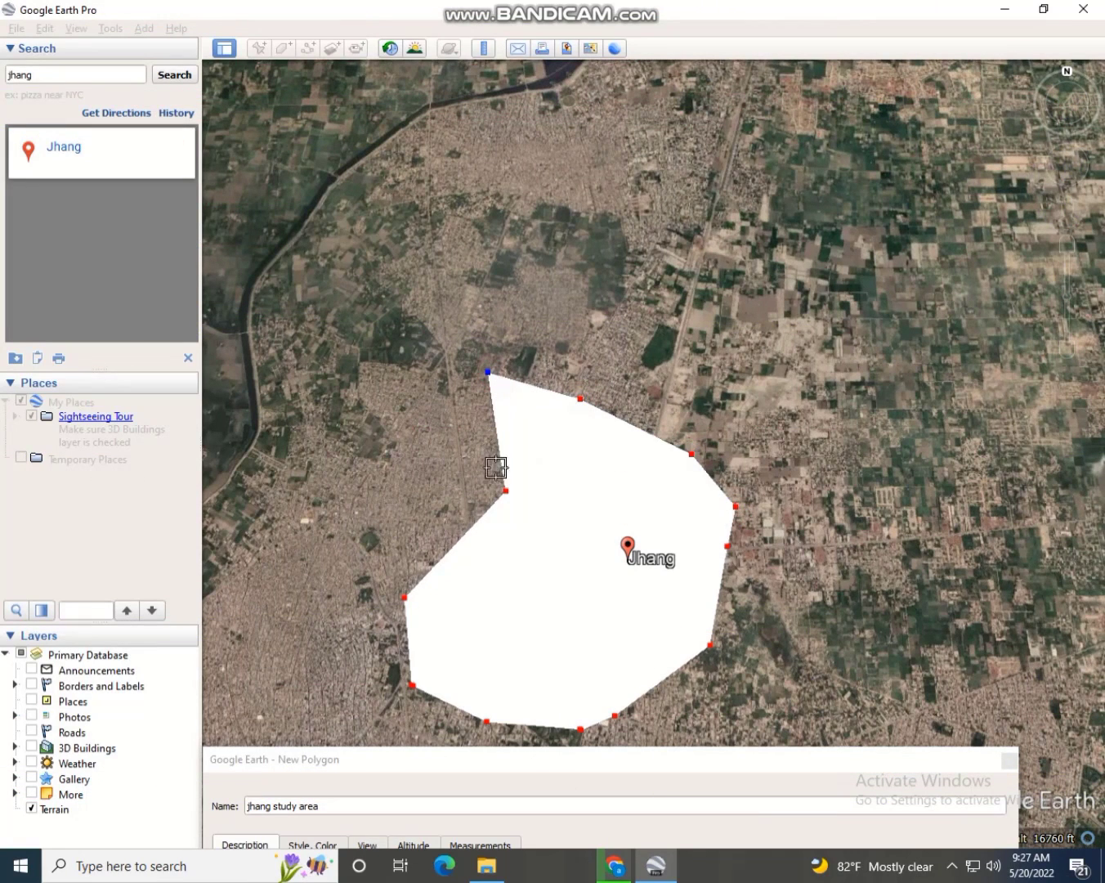
{"action": "left_click", "coordinate": [499, 490]}
Drag the polygon's vertices outward to enclose all of Jhang city, then raise the New Polygon dialog
{"action": "left_click_drag", "start_coordinate": [433, 485], "coordinate": [373, 467]}
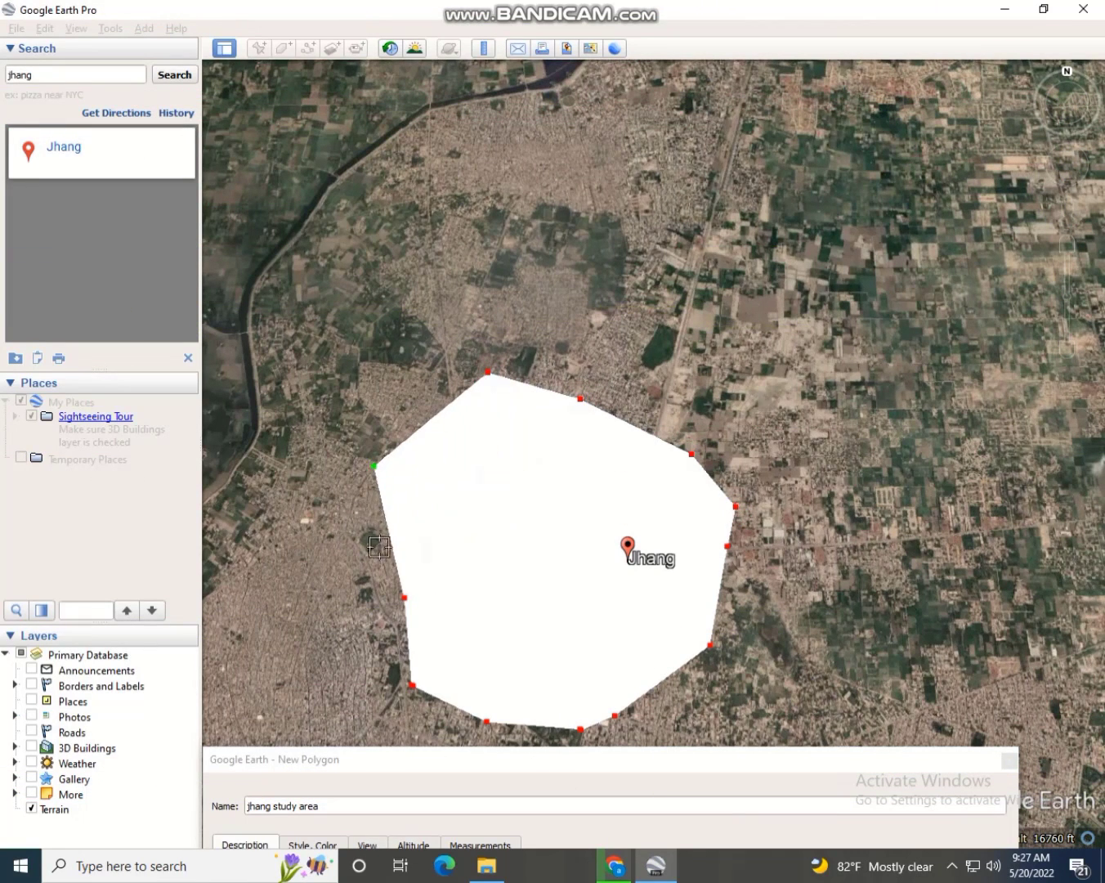
{"action": "left_click_drag", "start_coordinate": [403, 599], "coordinate": [298, 625]}
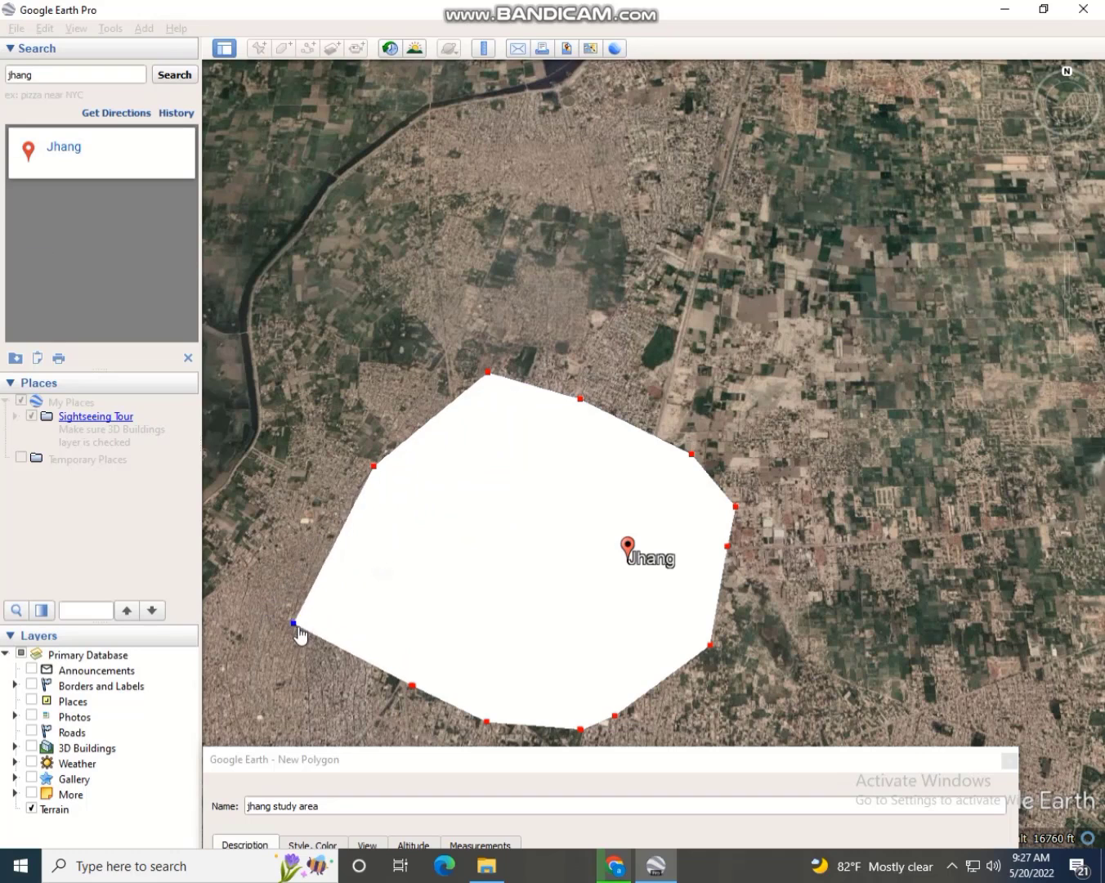
{"action": "left_click_drag", "start_coordinate": [374, 470], "coordinate": [304, 345]}
{"action": "left_click_drag", "start_coordinate": [488, 373], "coordinate": [591, 255]}
{"action": "left_click_drag", "start_coordinate": [581, 401], "coordinate": [739, 365]}
{"action": "left_click_drag", "start_coordinate": [692, 455], "coordinate": [803, 458]}
{"action": "left_click_drag", "start_coordinate": [737, 512], "coordinate": [819, 539]}
{"action": "left_click_drag", "start_coordinate": [730, 546], "coordinate": [782, 590]}
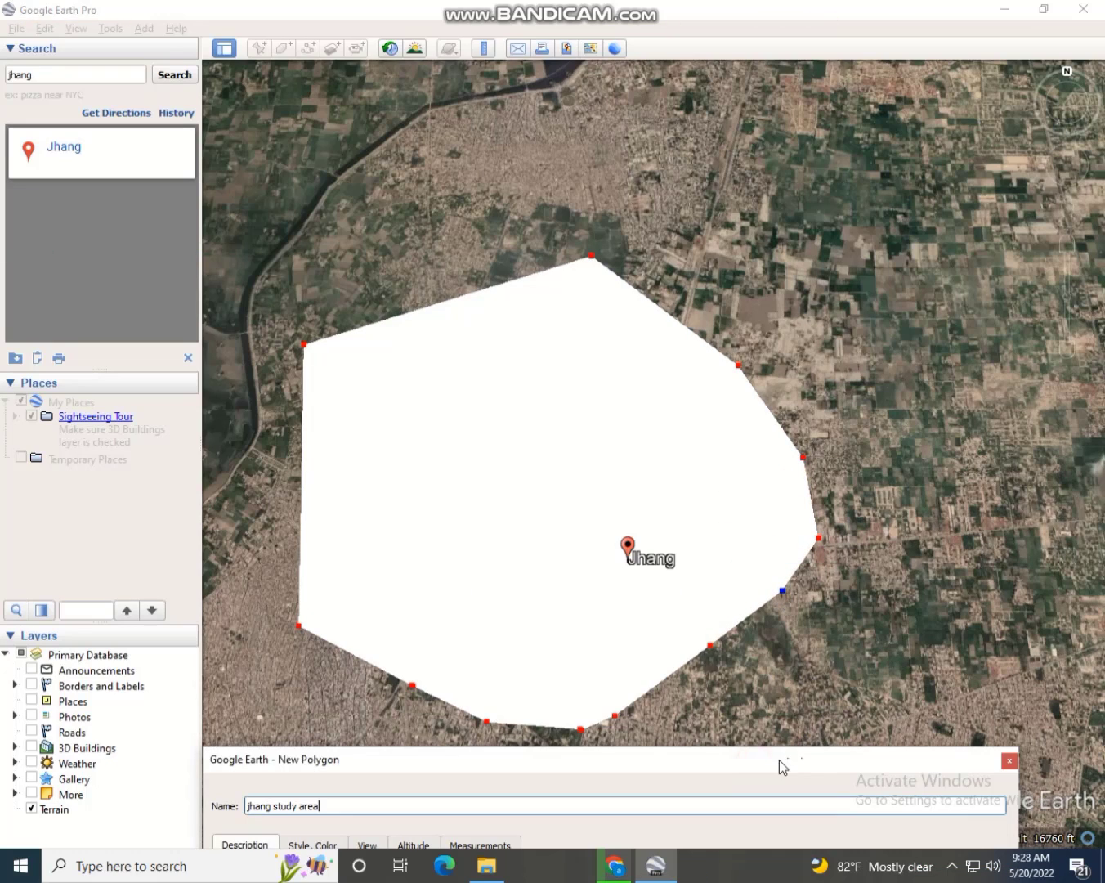
{"action": "left_click_drag", "start_coordinate": [776, 766], "coordinate": [823, 237]}
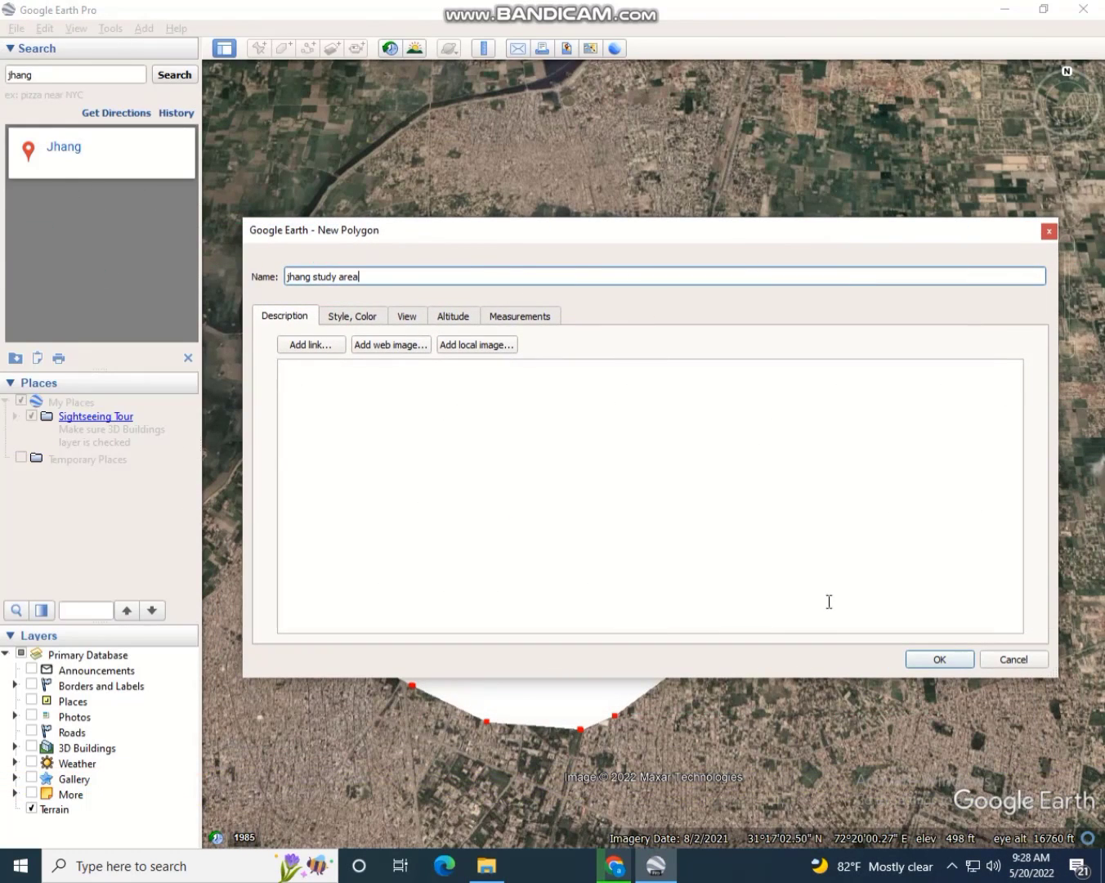
Finish the jhang study area polygon and start saving it with the KMZ file type
{"action": "left_click", "coordinate": [939, 661]}
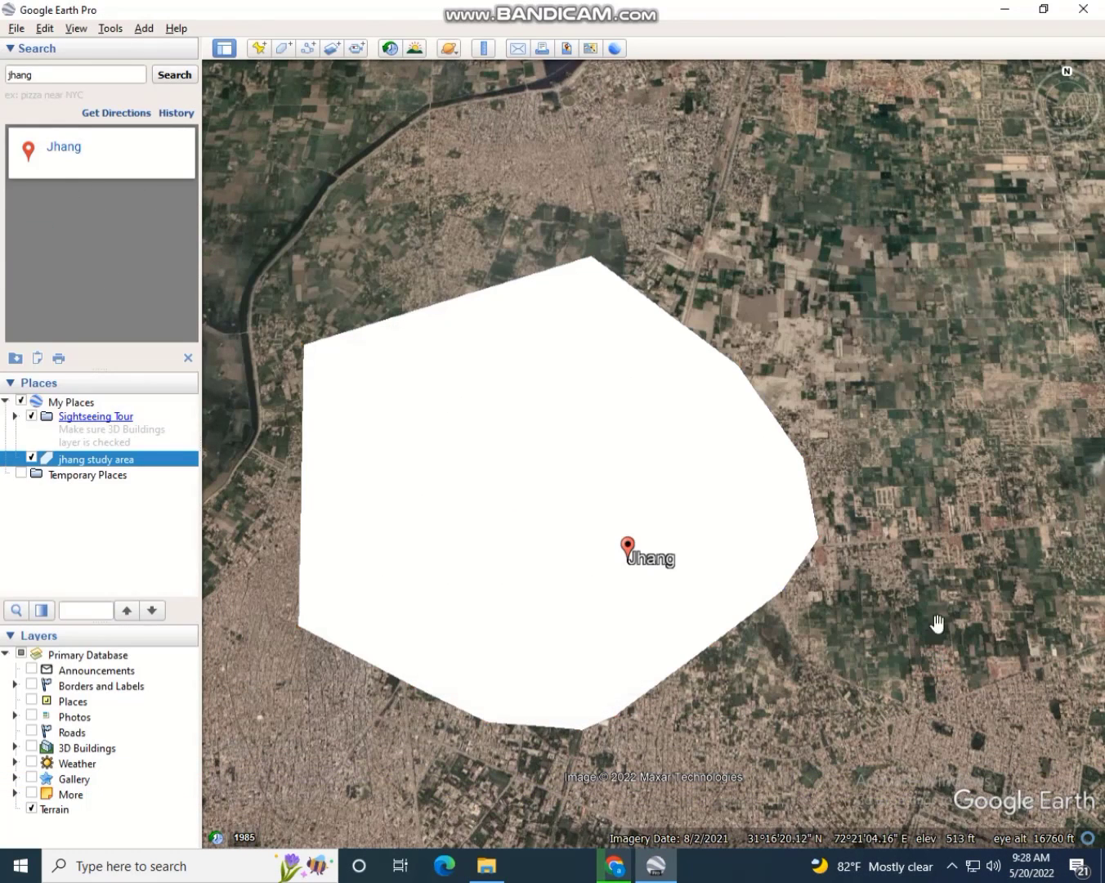
{"action": "right_click", "coordinate": [92, 464]}
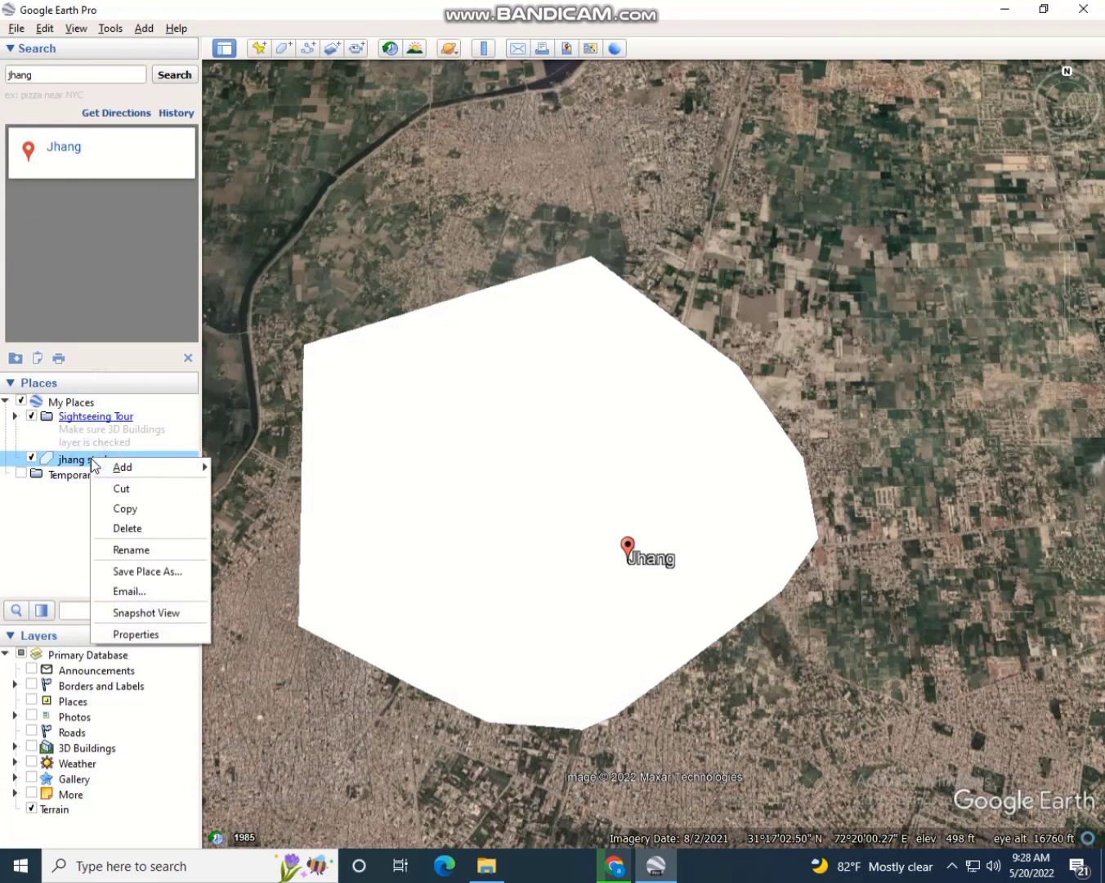
{"action": "left_click", "coordinate": [159, 571]}
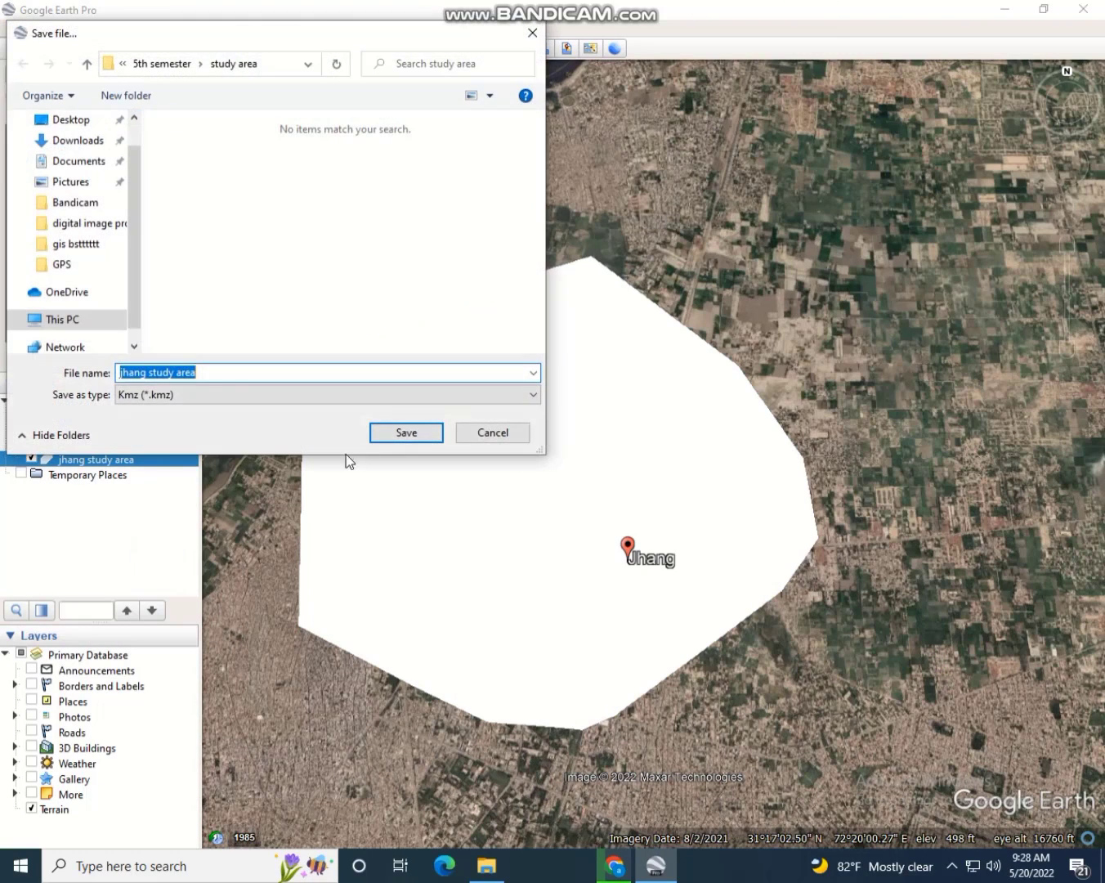
{"action": "left_click", "coordinate": [215, 395]}
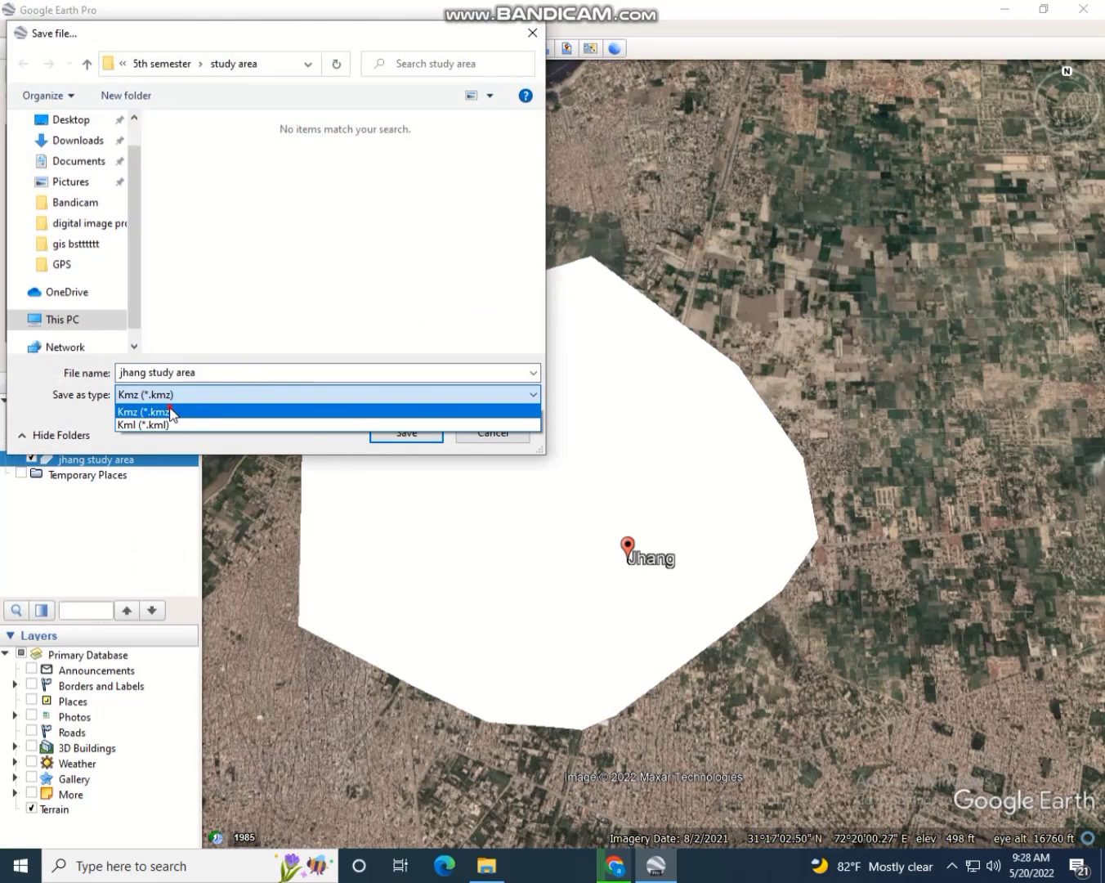
{"action": "left_click", "coordinate": [196, 409]}
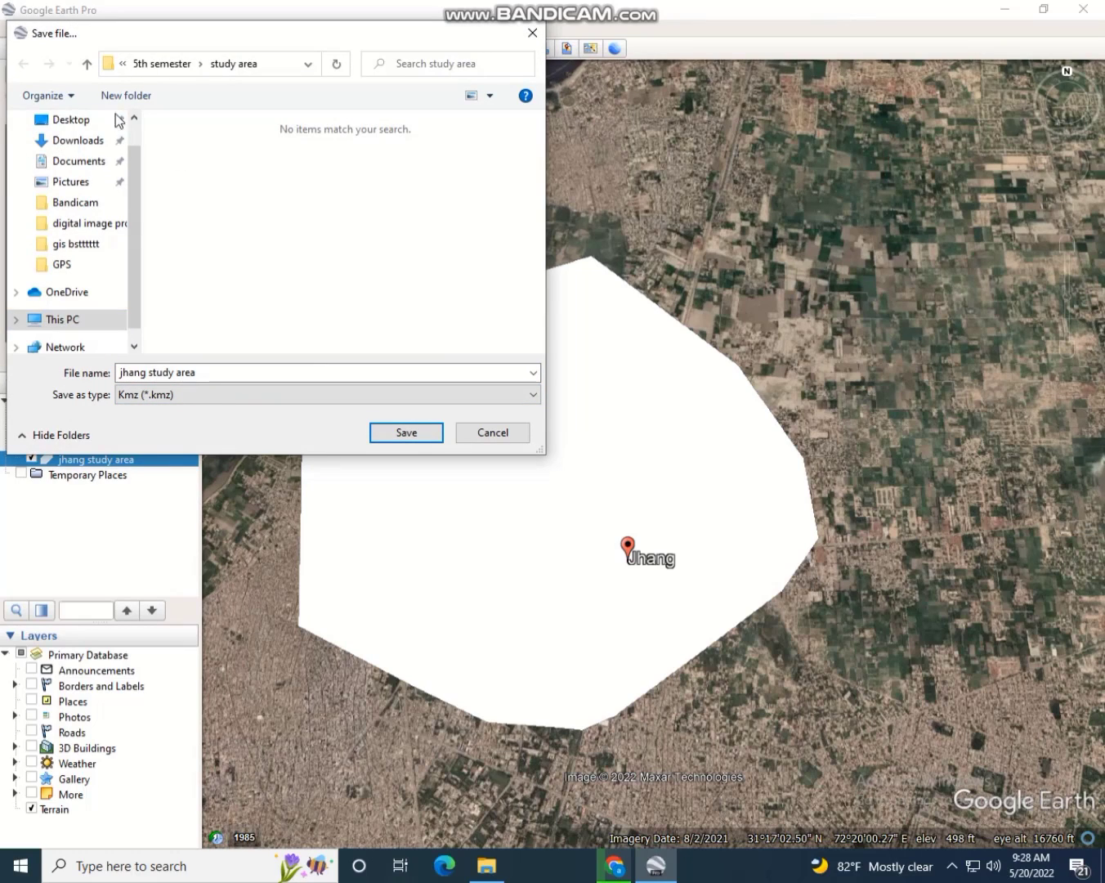
Save the KMZ in the Documents folder and return to EarthExplorer in Chrome
{"action": "left_click", "coordinate": [77, 162]}
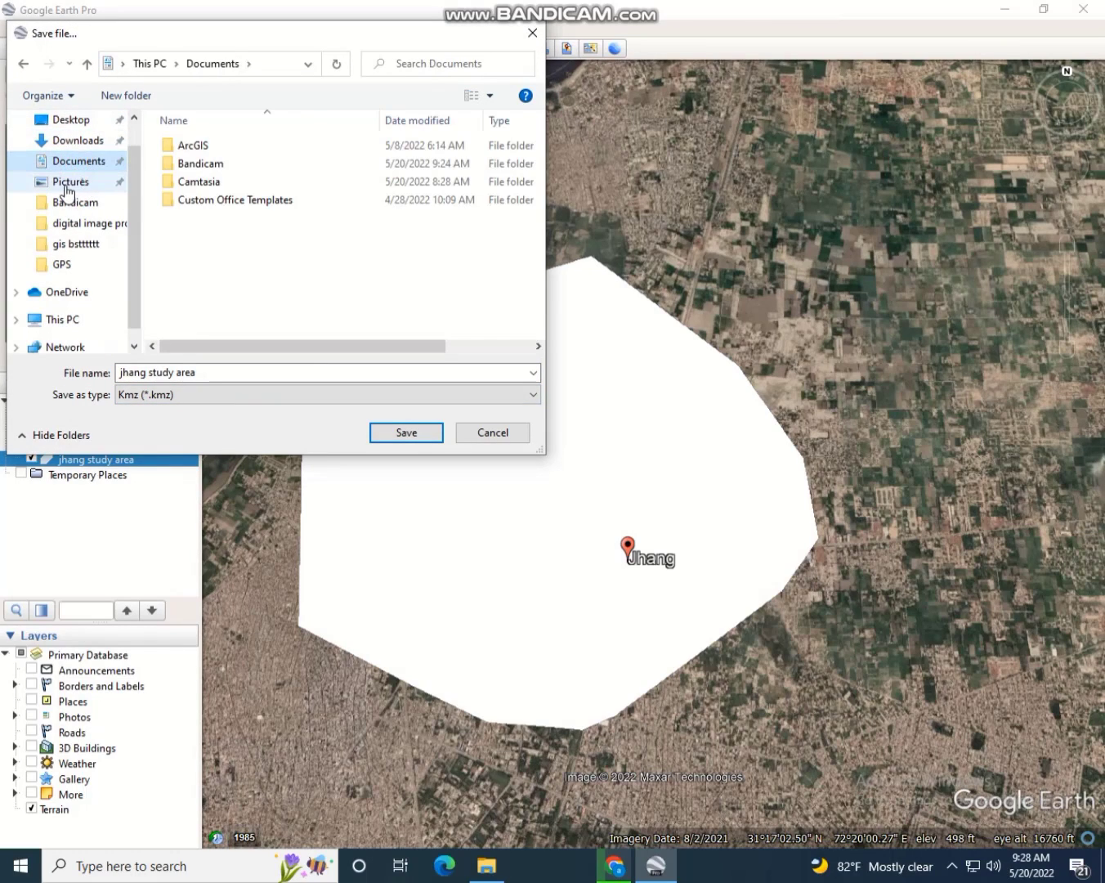
{"action": "left_click", "coordinate": [68, 187]}
{"action": "left_click", "coordinate": [89, 160]}
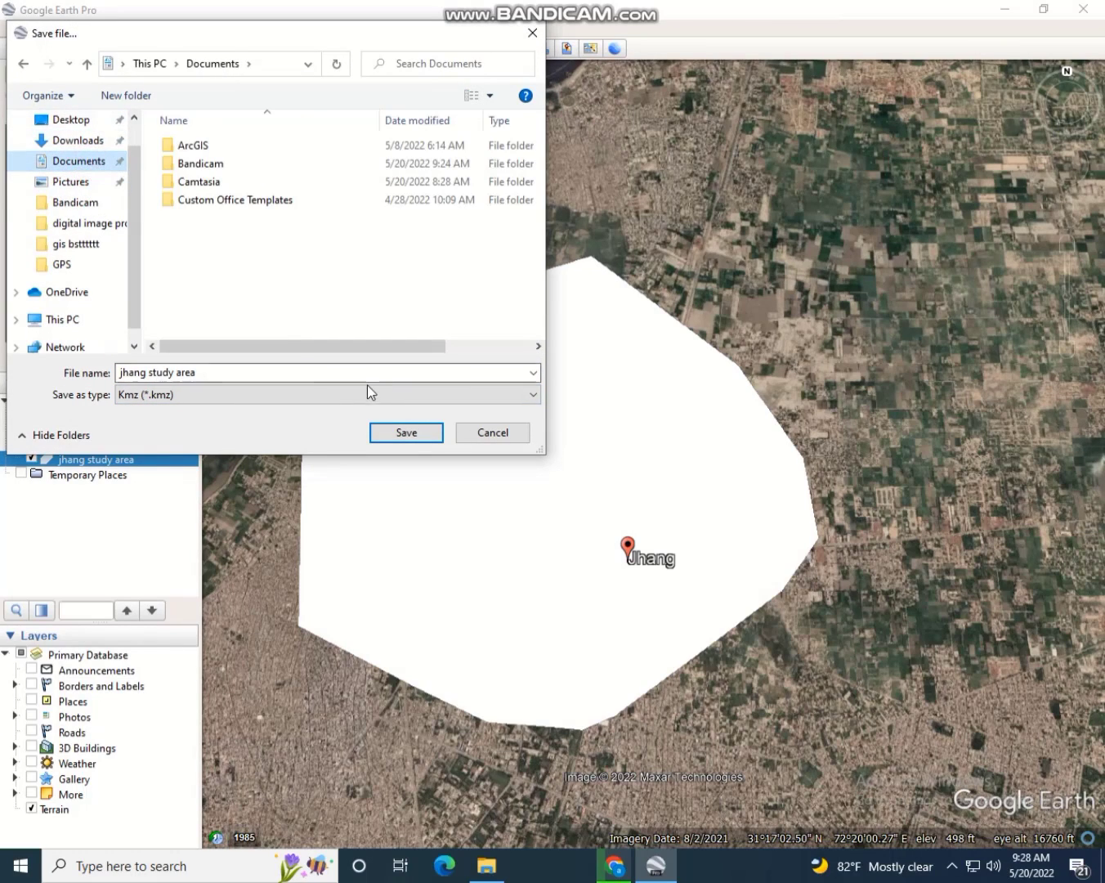
{"action": "left_click", "coordinate": [406, 435]}
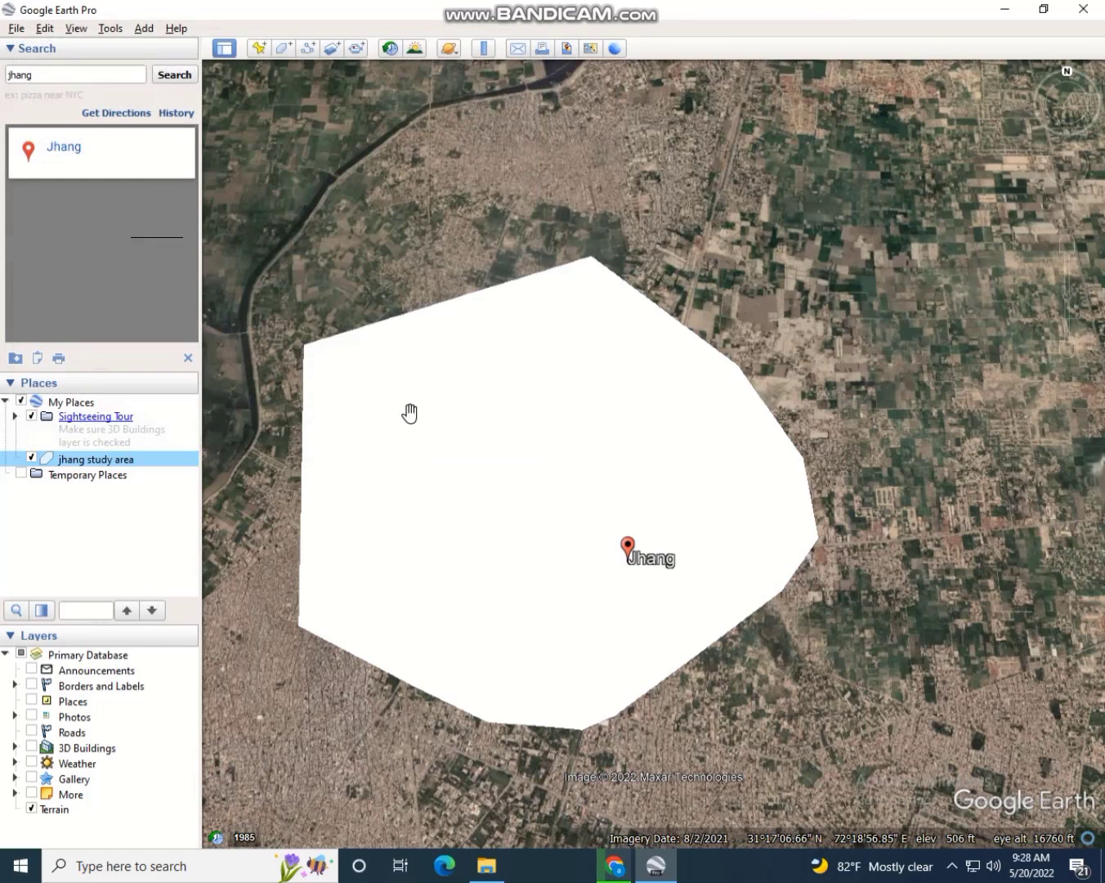
{"action": "left_click", "coordinate": [617, 868]}
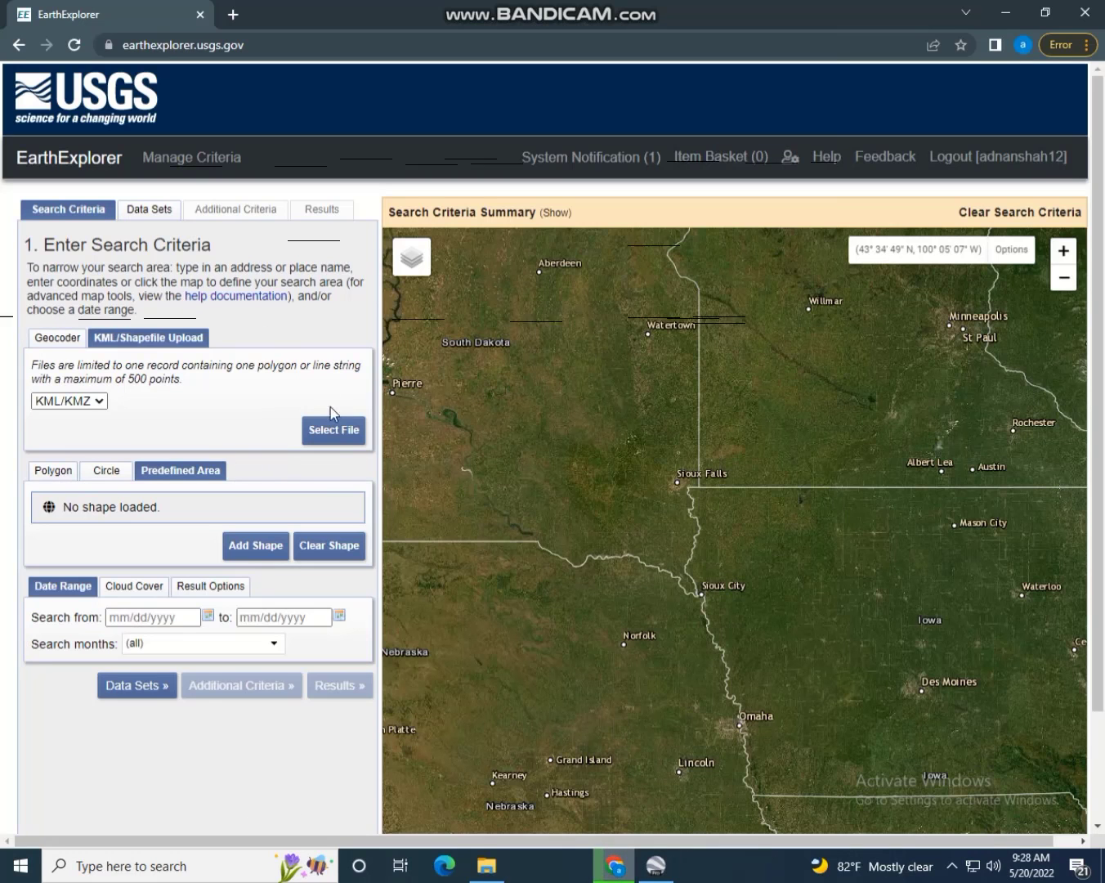
Upload jhang study area.kmz from Documents as the search polygon
{"action": "left_click", "coordinate": [361, 429]}
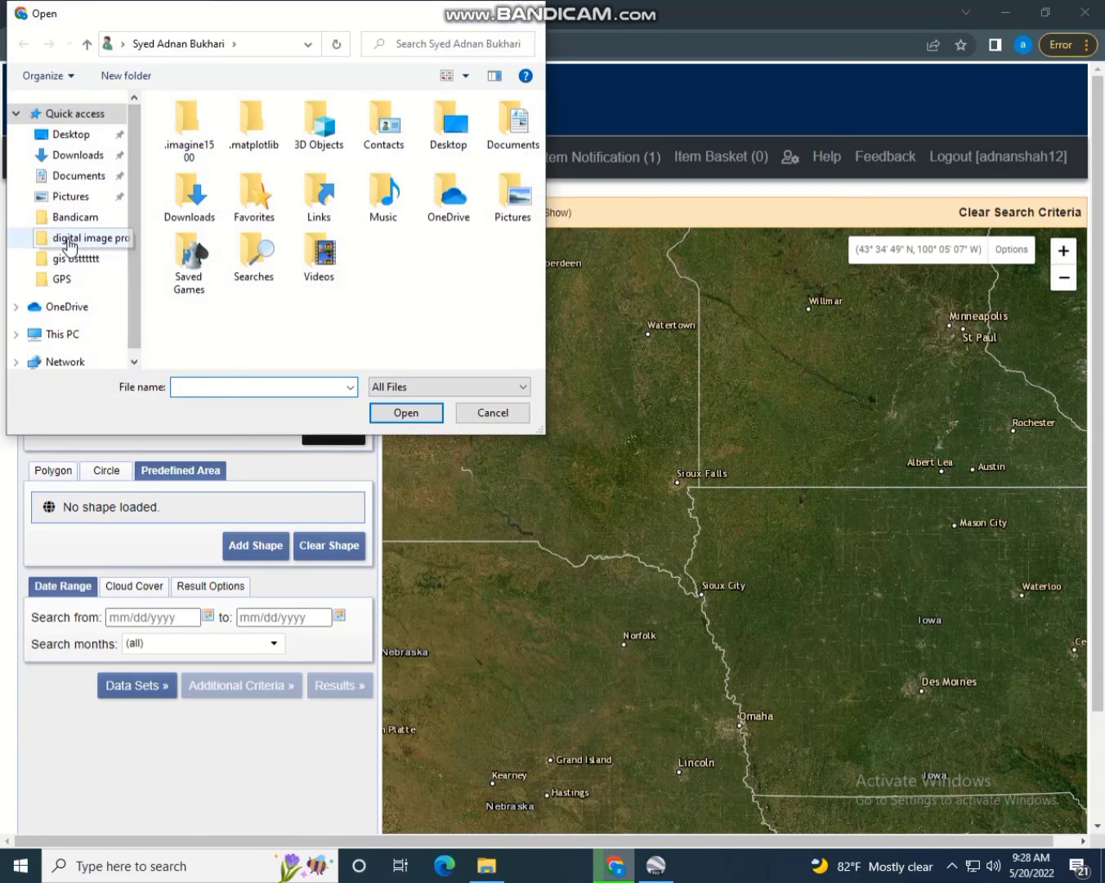
{"action": "left_click", "coordinate": [75, 177]}
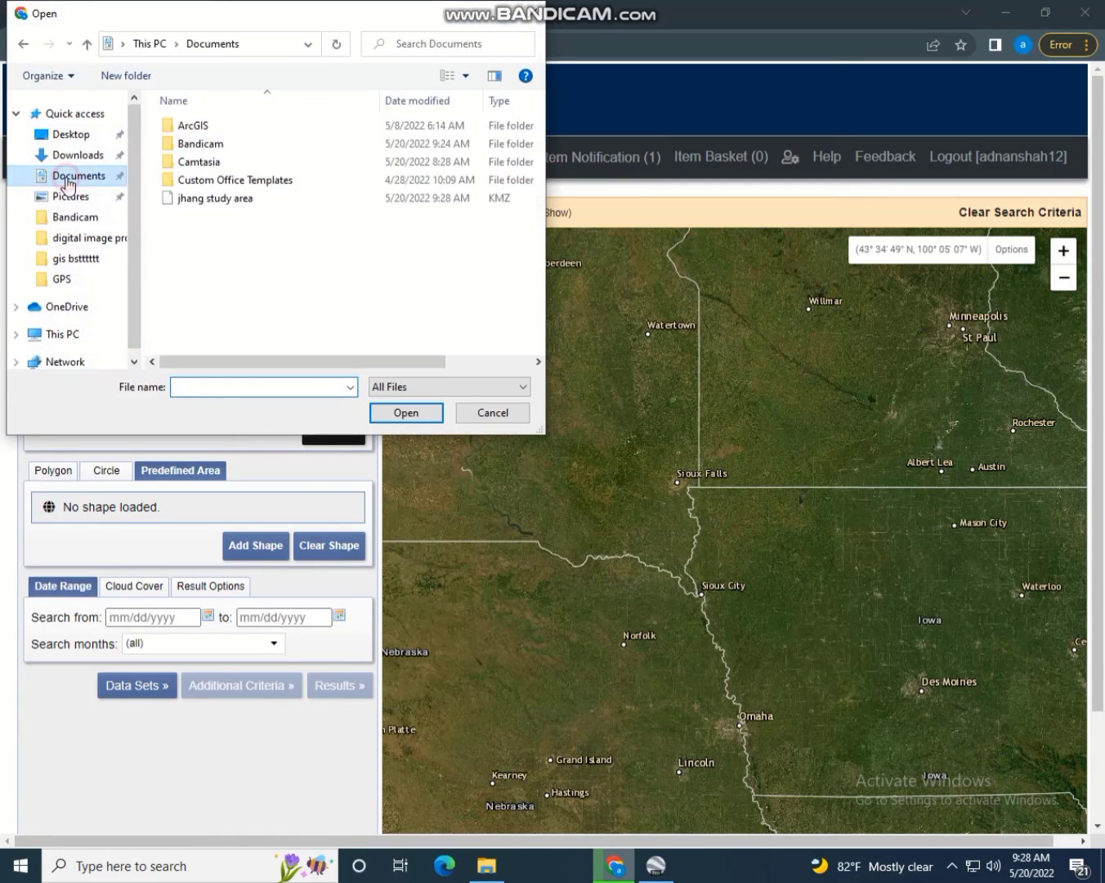
{"action": "left_click", "coordinate": [203, 207]}
{"action": "left_click", "coordinate": [399, 407]}
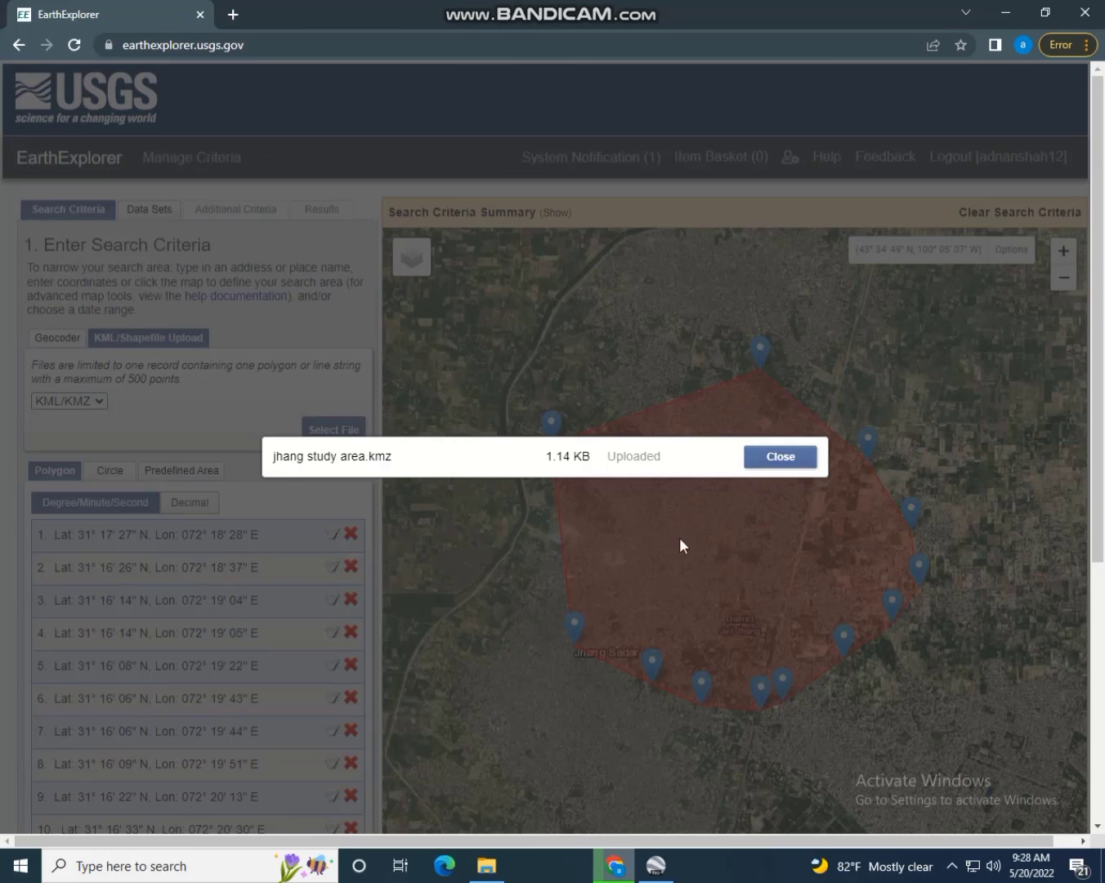
{"action": "left_click", "coordinate": [775, 459]}
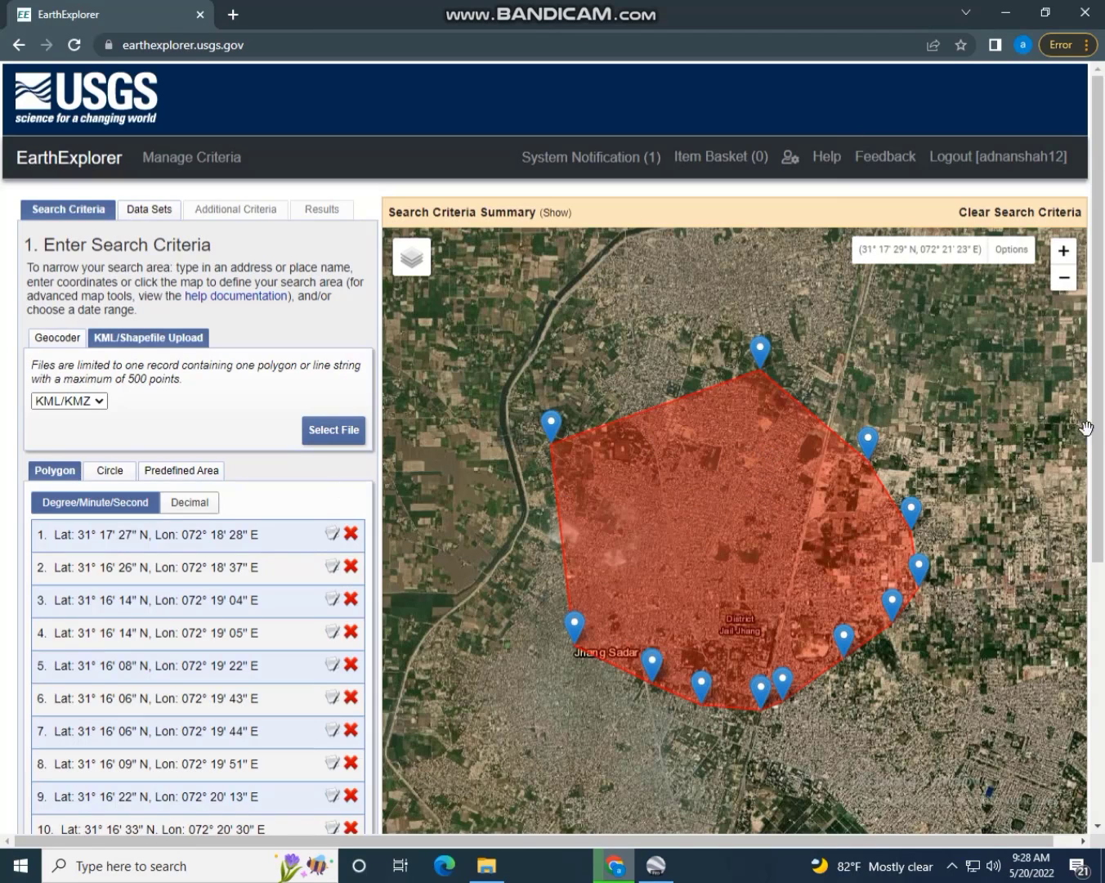
Set the search date range from 05/05/2010 to 05/20/2022
{"action": "left_click_drag", "start_coordinate": [1096, 424], "coordinate": [1102, 650]}
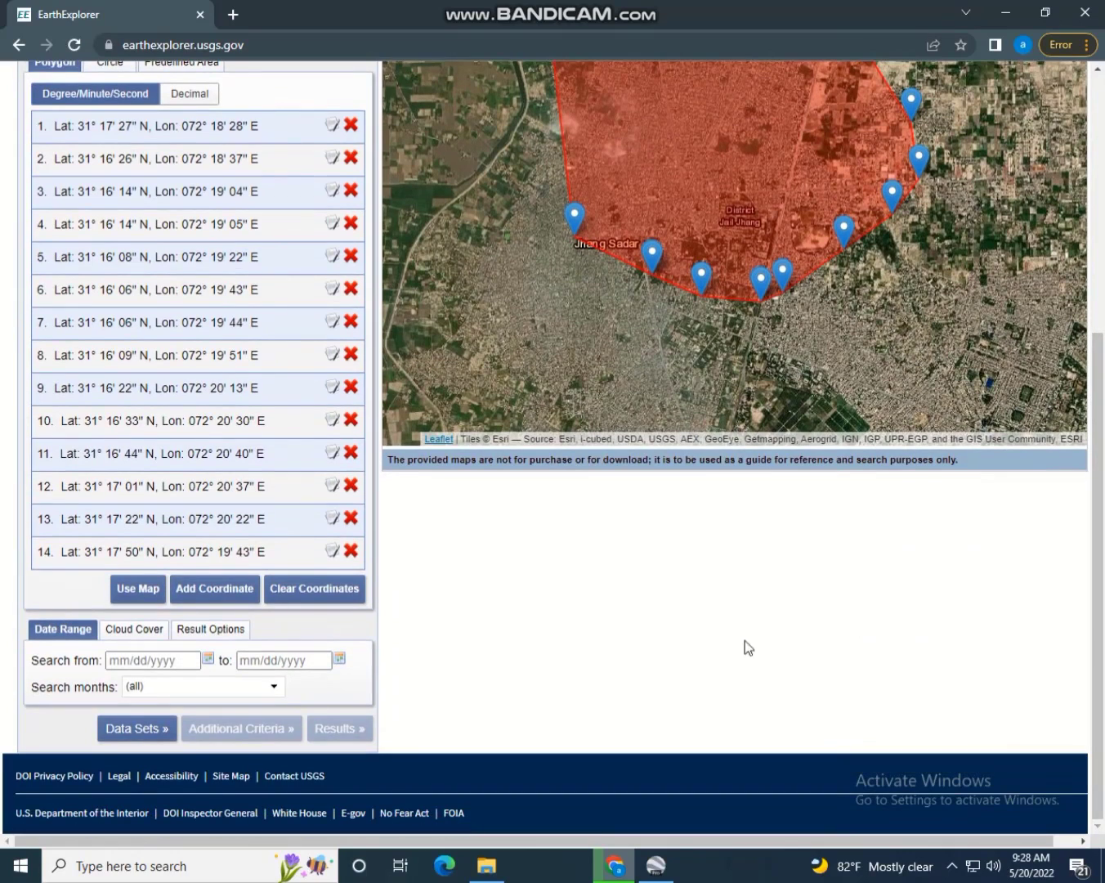
{"action": "left_click", "coordinate": [161, 664]}
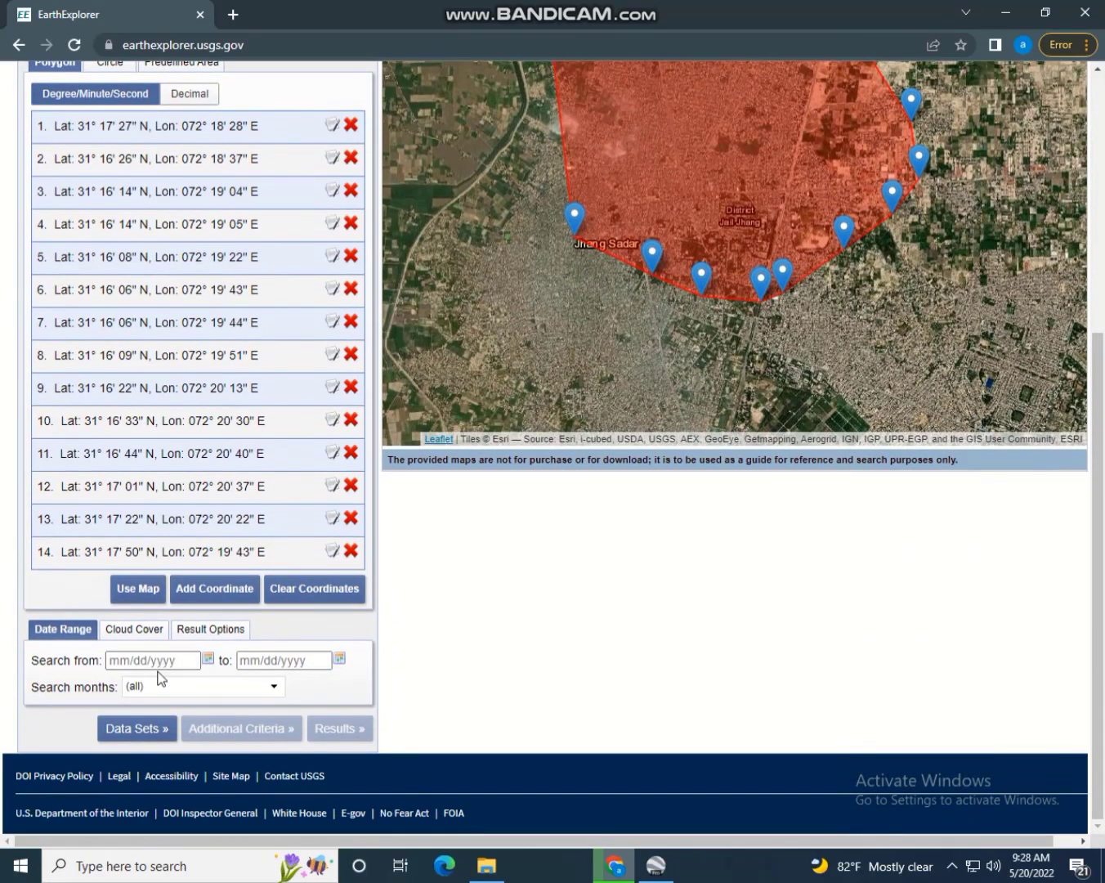
{"action": "left_click", "coordinate": [207, 660]}
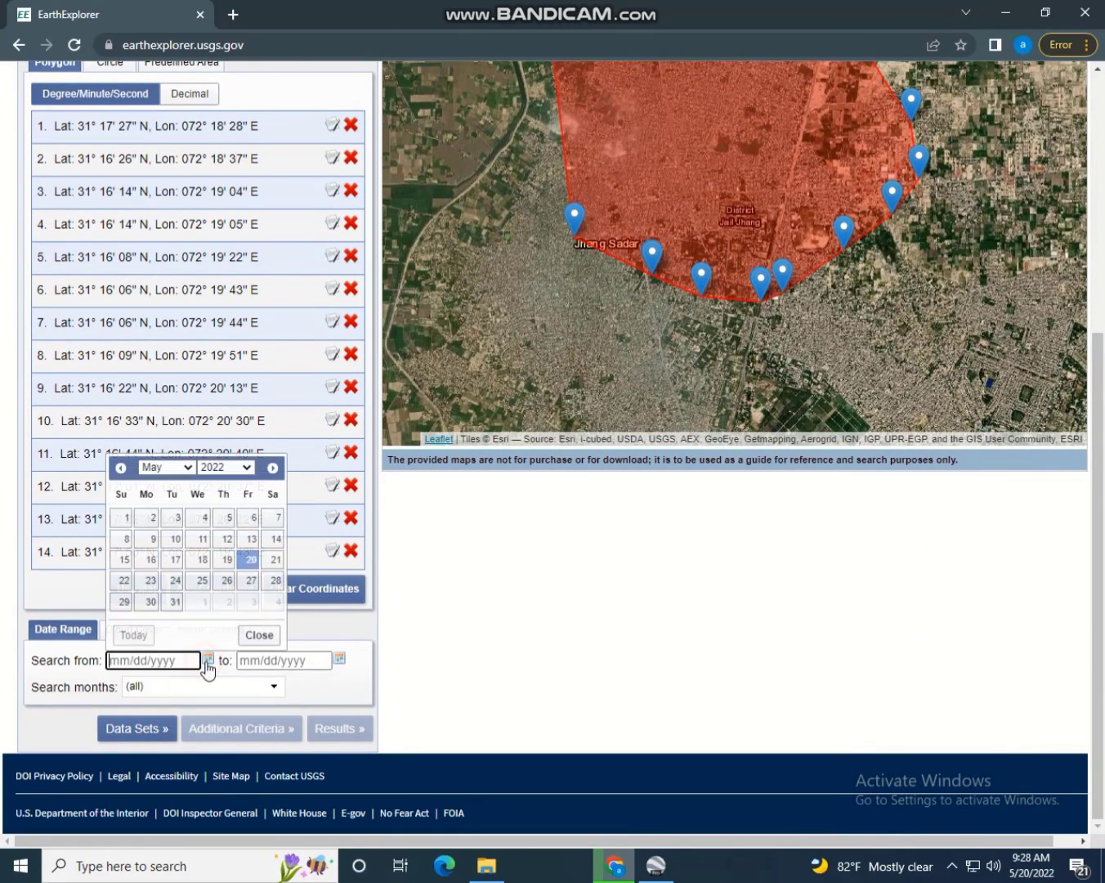
{"action": "left_click", "coordinate": [227, 467]}
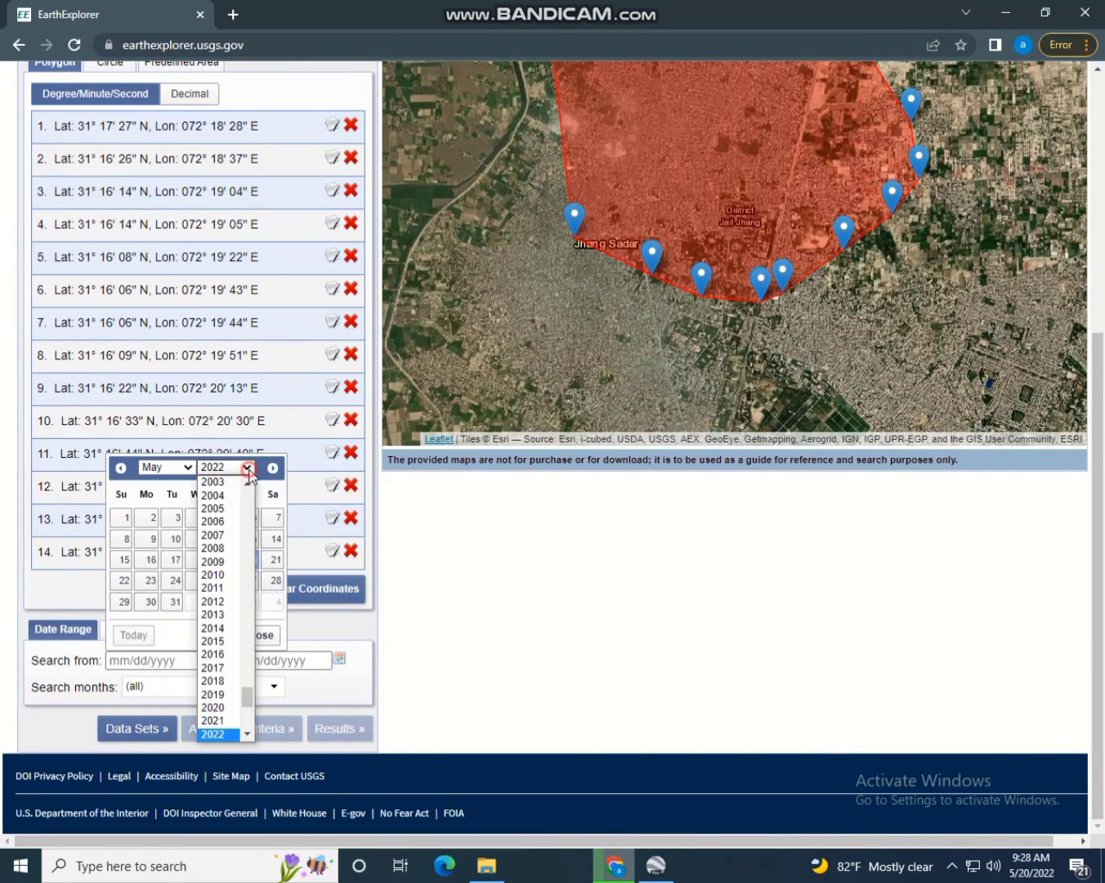
{"action": "left_click", "coordinate": [227, 576]}
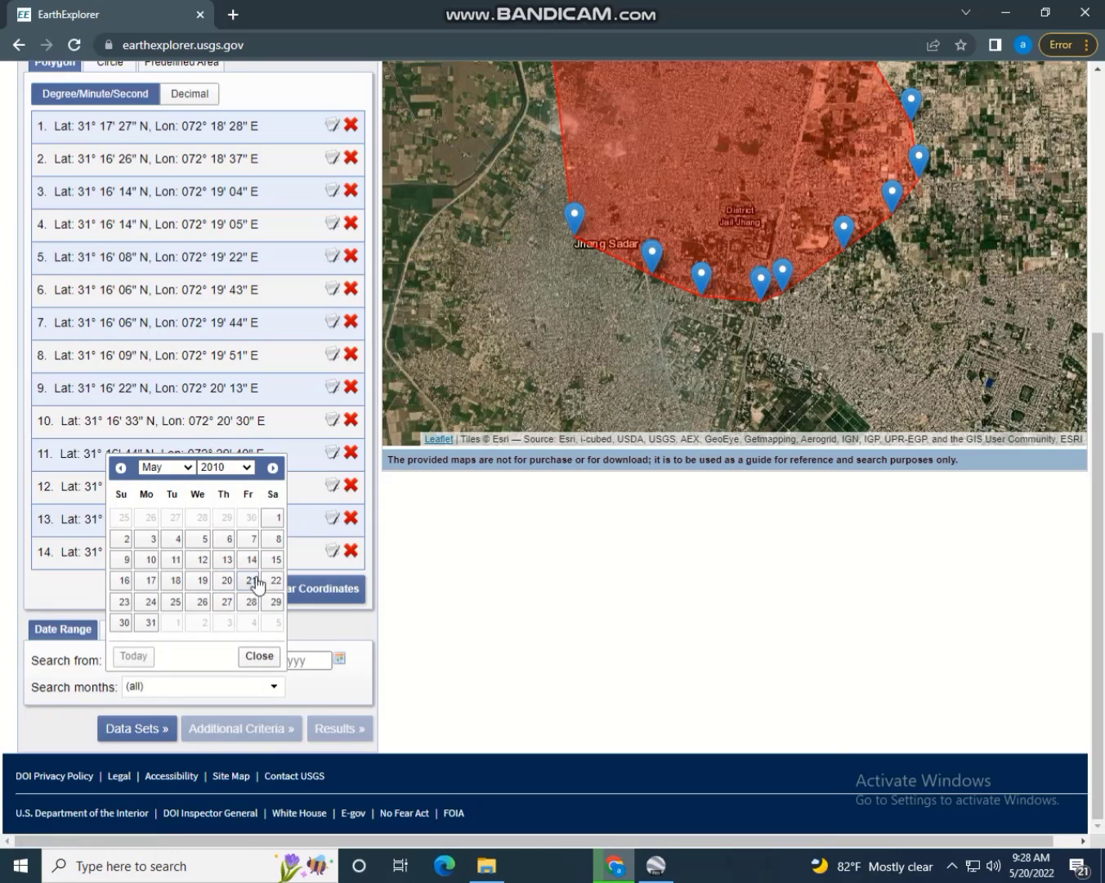
{"action": "left_click", "coordinate": [201, 538]}
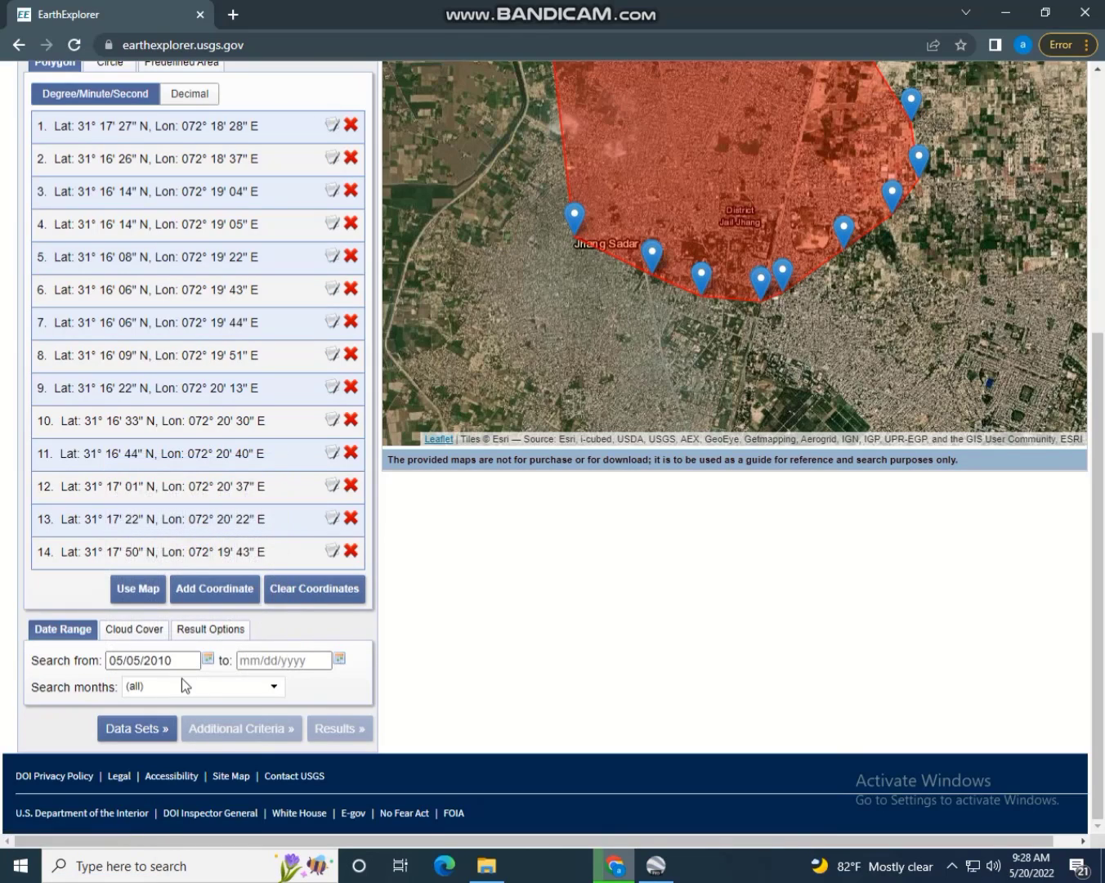
{"action": "left_click", "coordinate": [339, 660]}
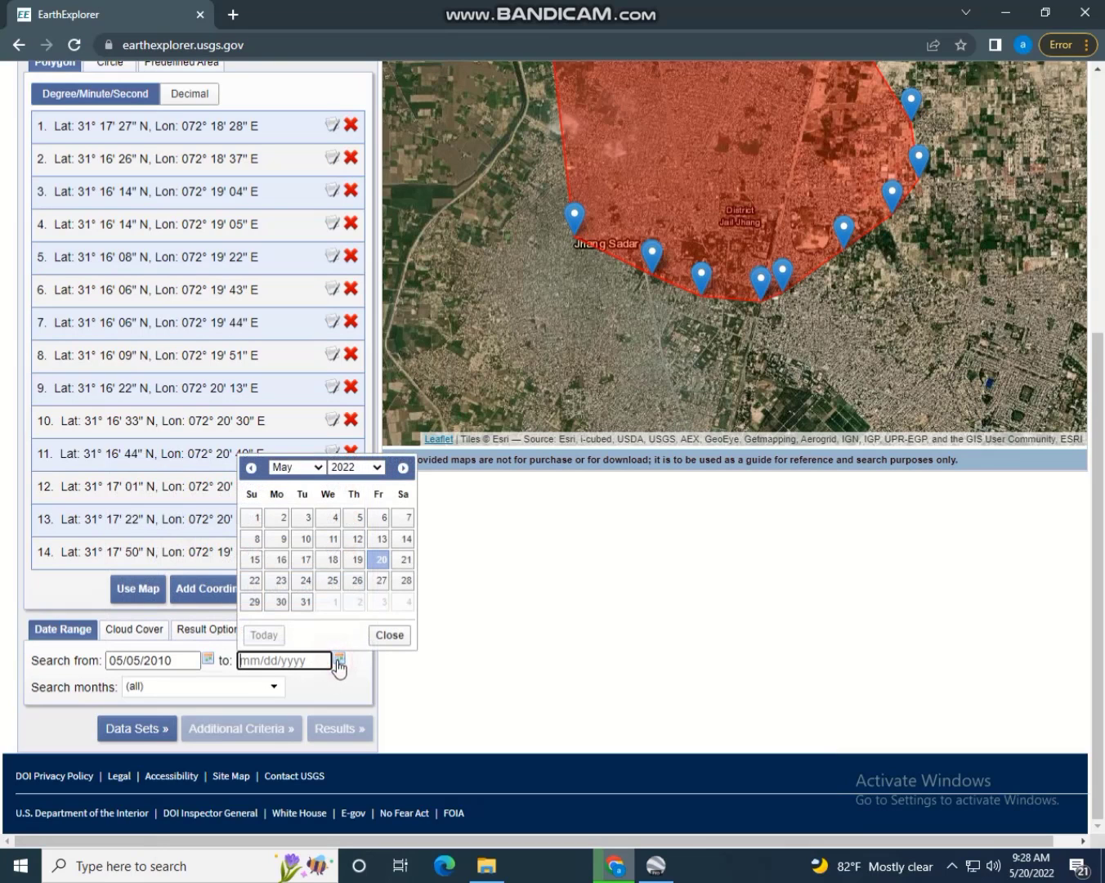
{"action": "left_click", "coordinate": [381, 559]}
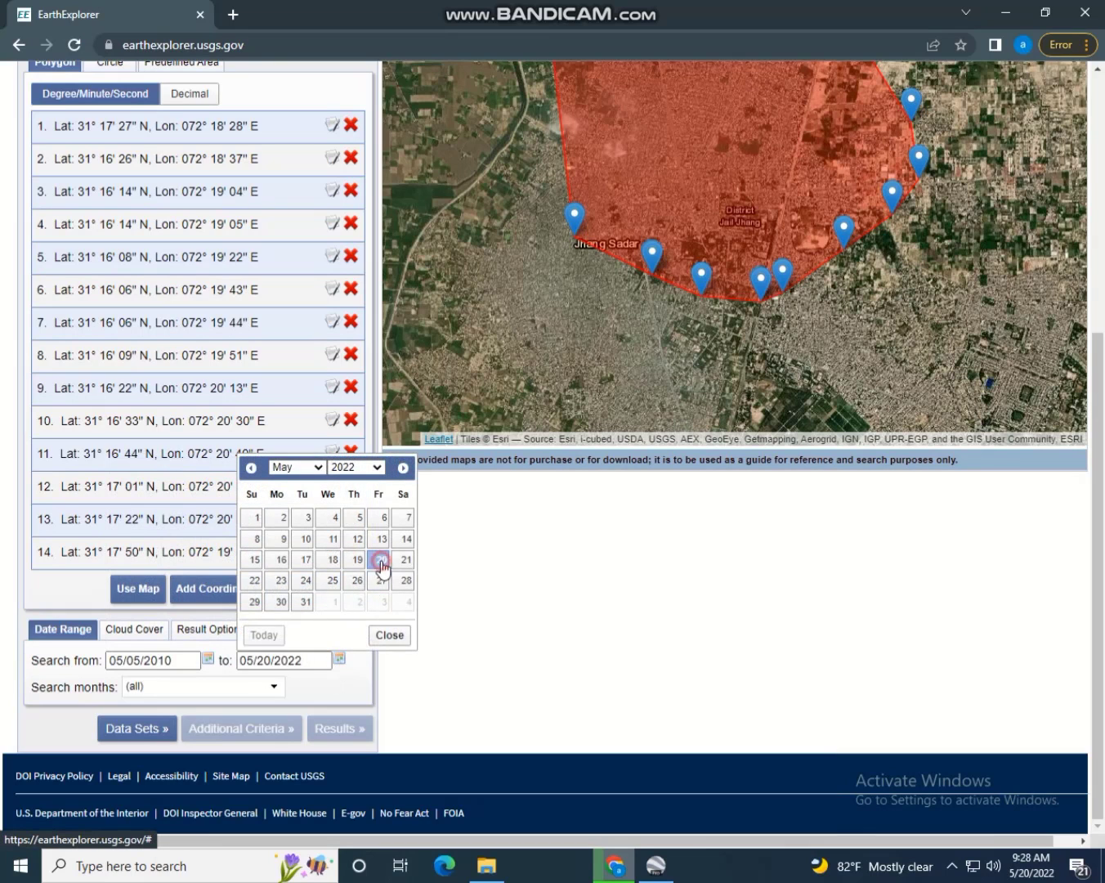
{"action": "left_click", "coordinate": [148, 734]}
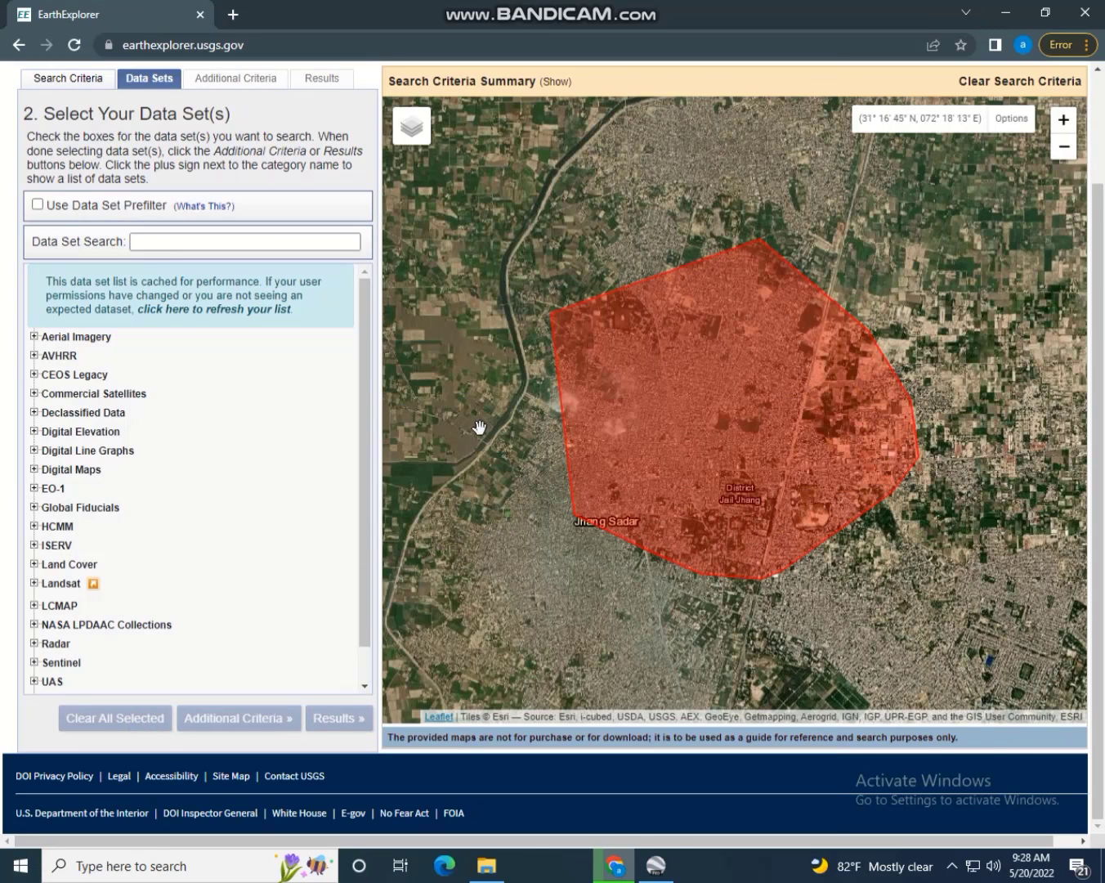
Under Landsat > Collection 1 > Level-1, tick Landsat 8 OLI/TIRS C1 Level-1 and dismiss the processing notice
{"action": "scroll", "coordinate": [225, 486], "scroll_direction": "down", "scroll_amount": 1}
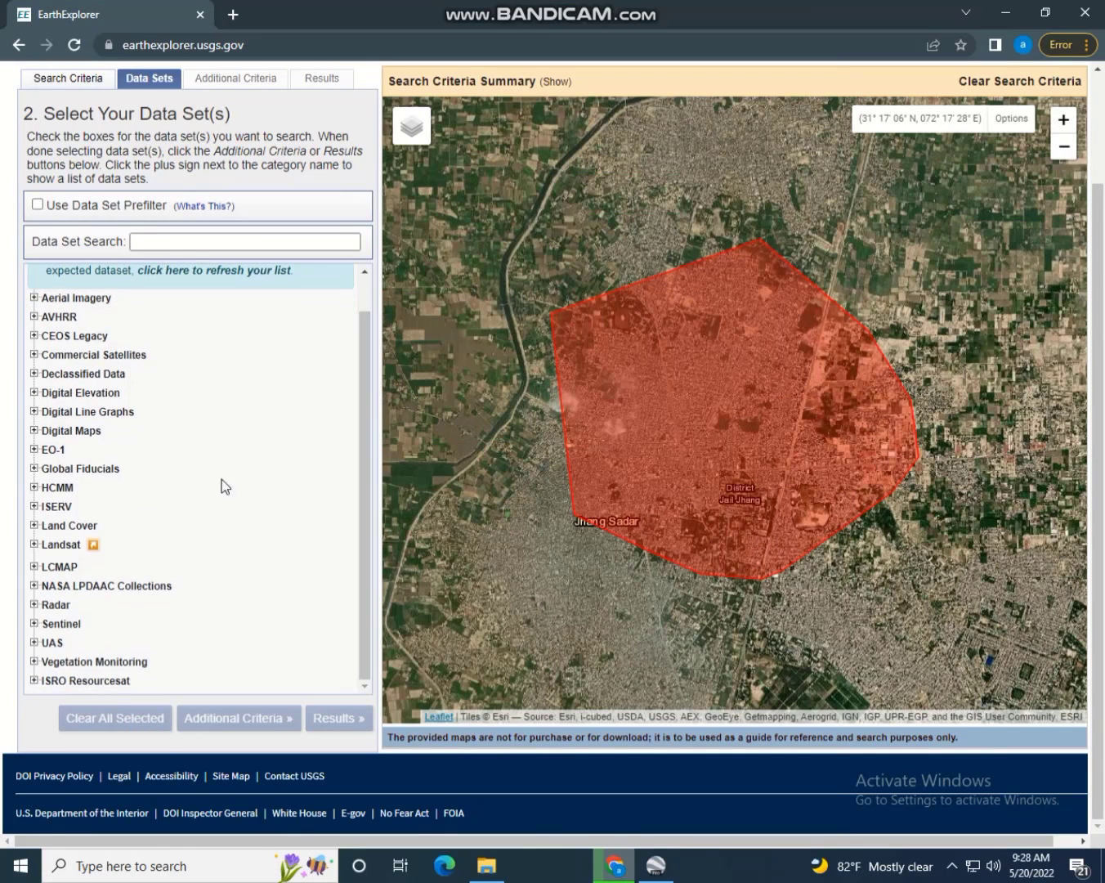
{"action": "left_click", "coordinate": [33, 545]}
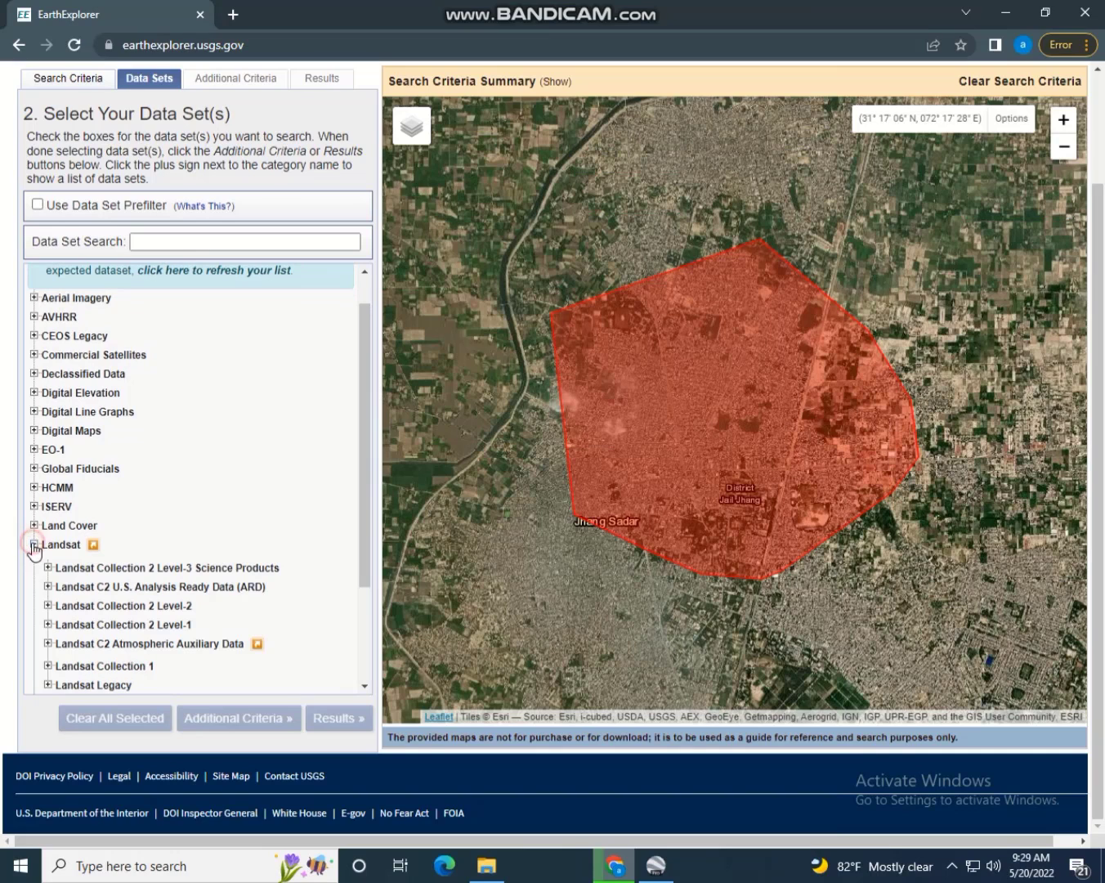
{"action": "left_click_drag", "start_coordinate": [363, 469], "coordinate": [369, 593]}
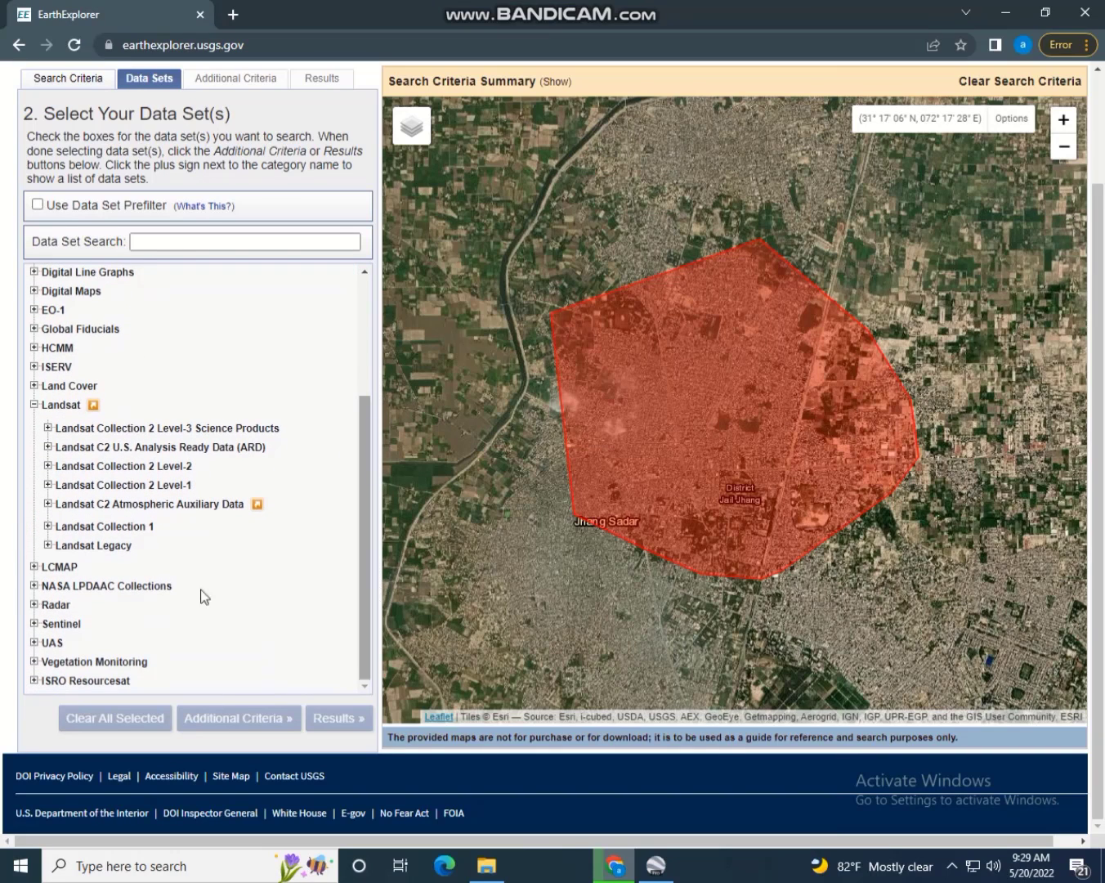
{"action": "left_click", "coordinate": [49, 527]}
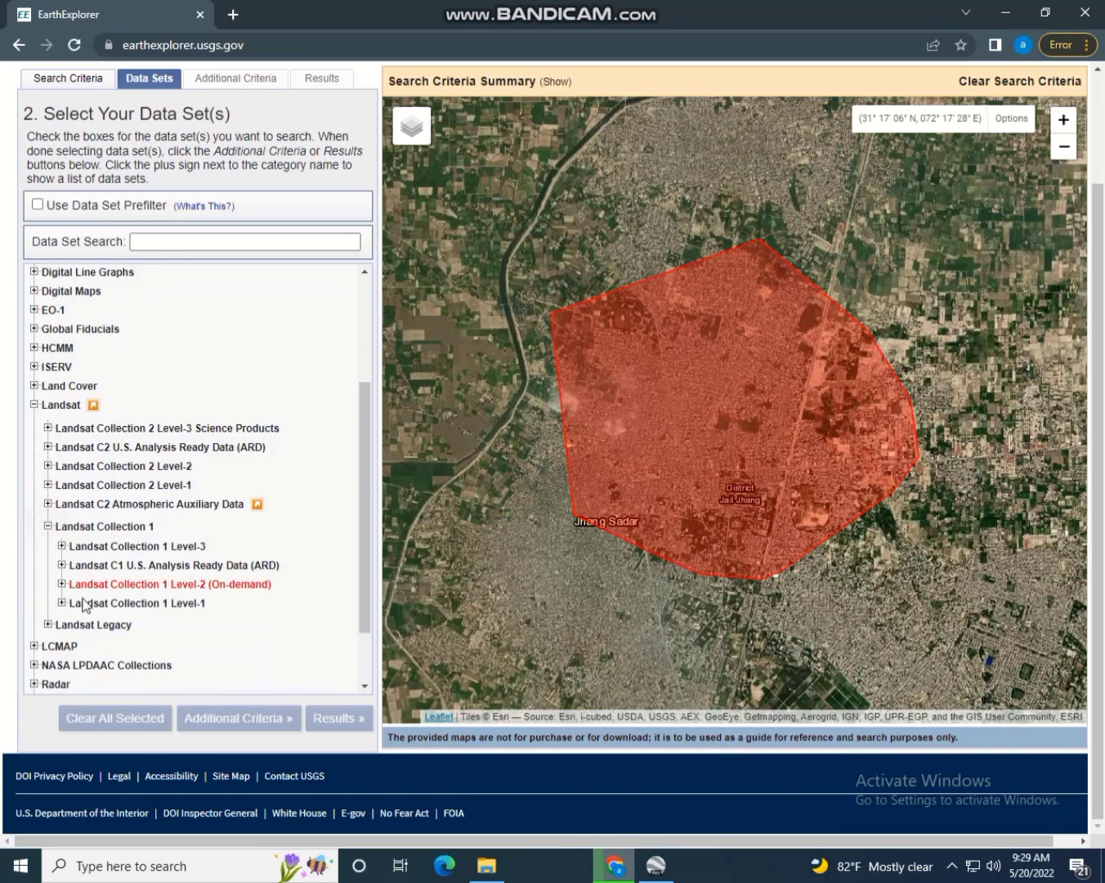
{"action": "left_click", "coordinate": [63, 603]}
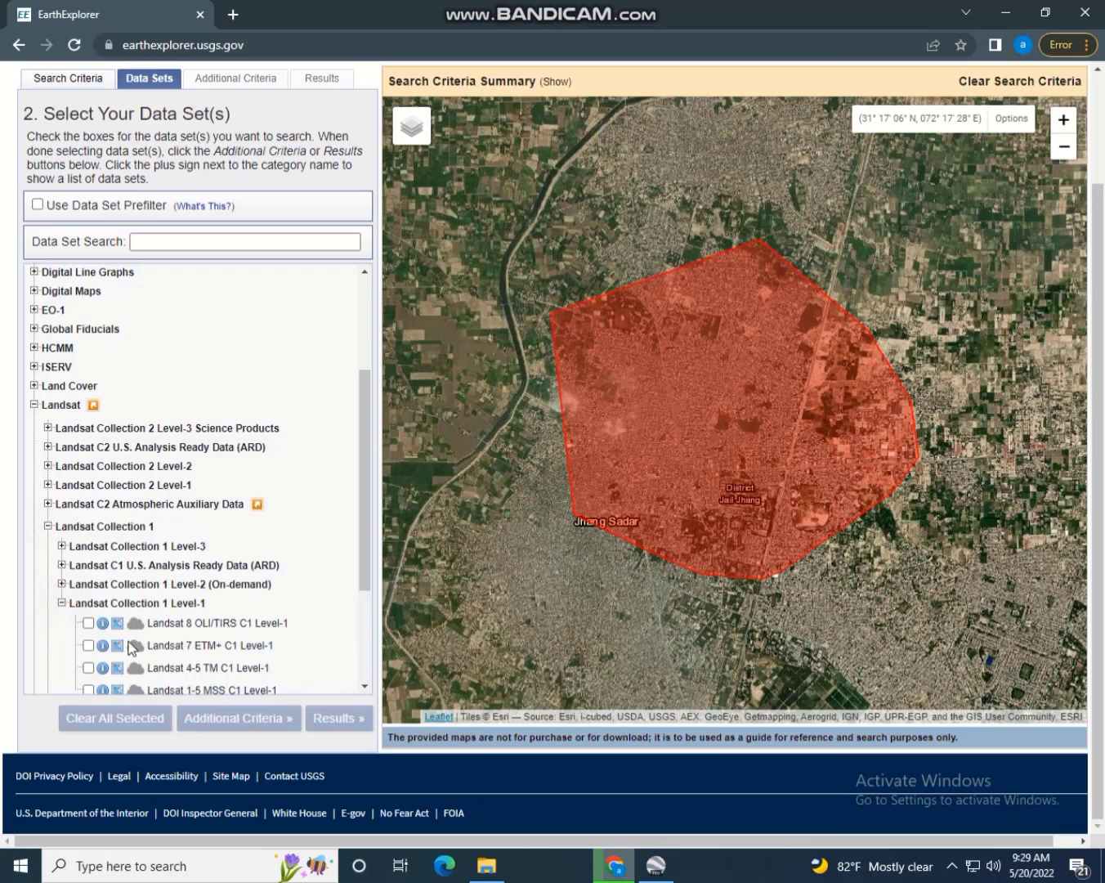
{"action": "left_click_drag", "start_coordinate": [361, 526], "coordinate": [366, 576]}
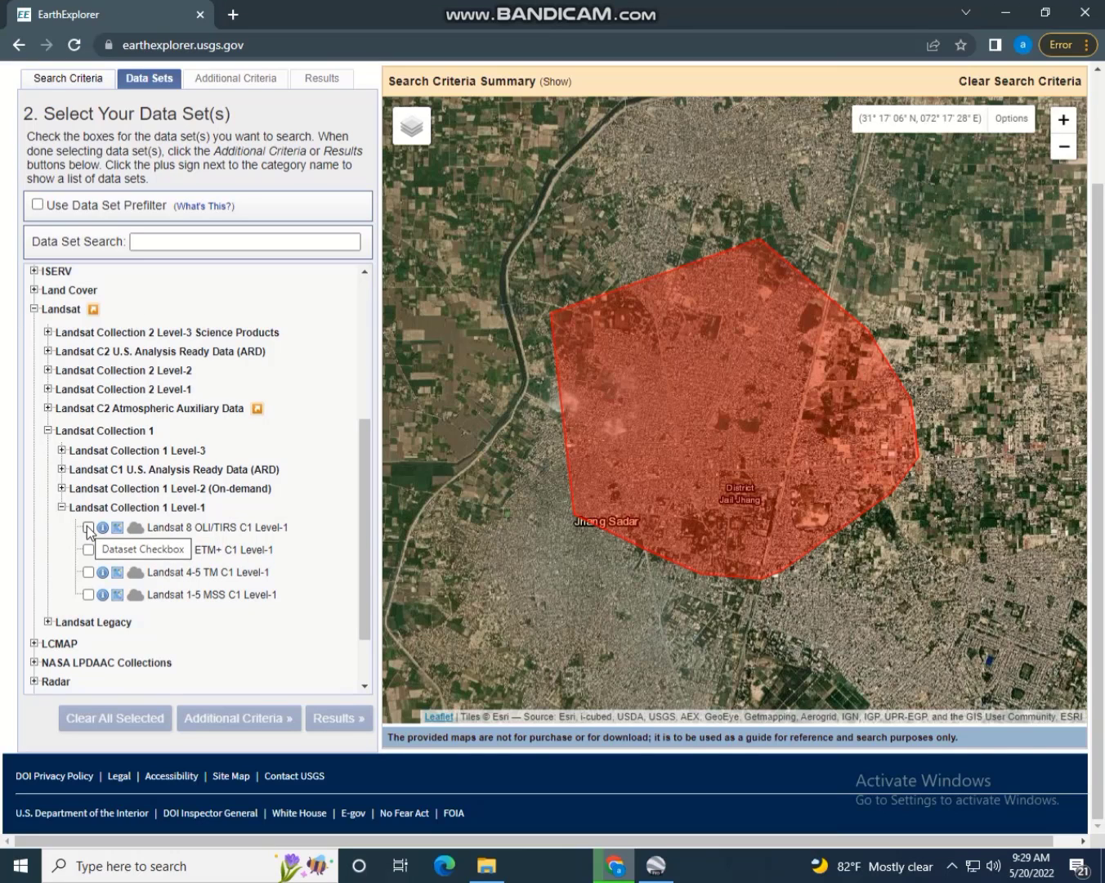
{"action": "left_click", "coordinate": [88, 529]}
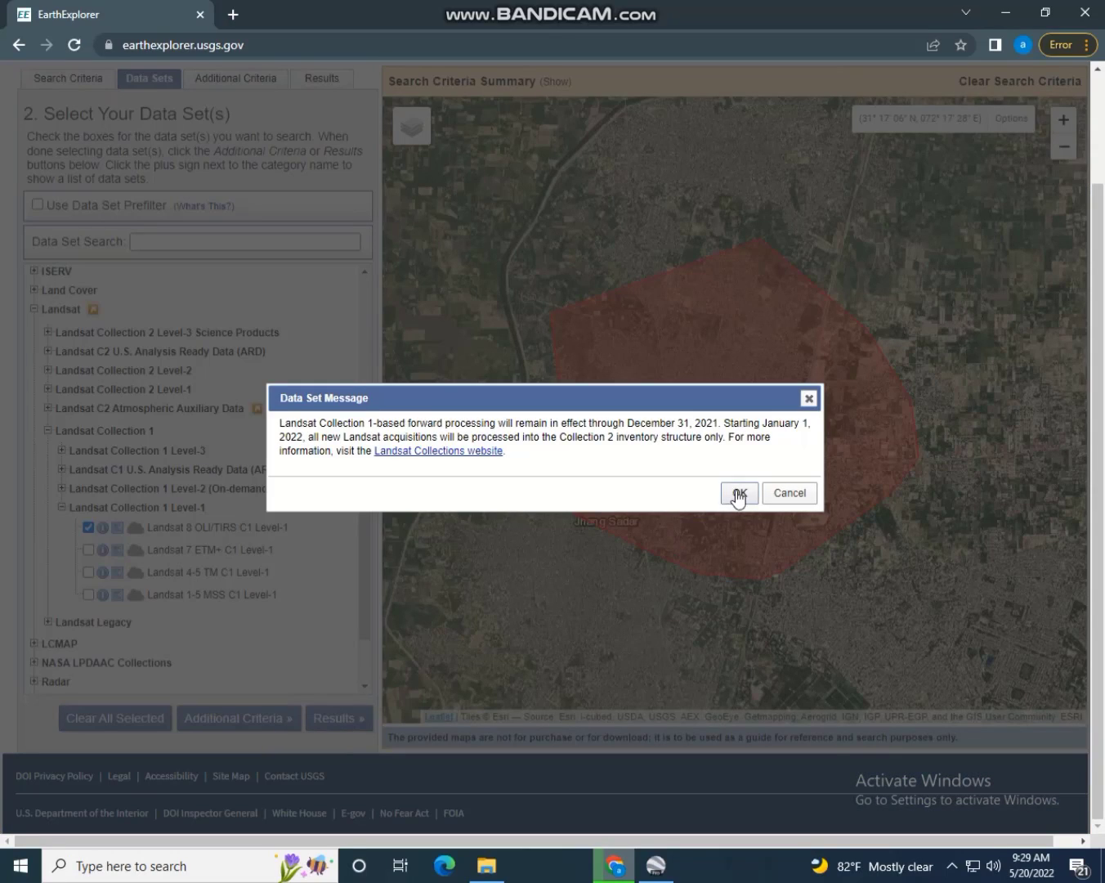
{"action": "left_click", "coordinate": [736, 493]}
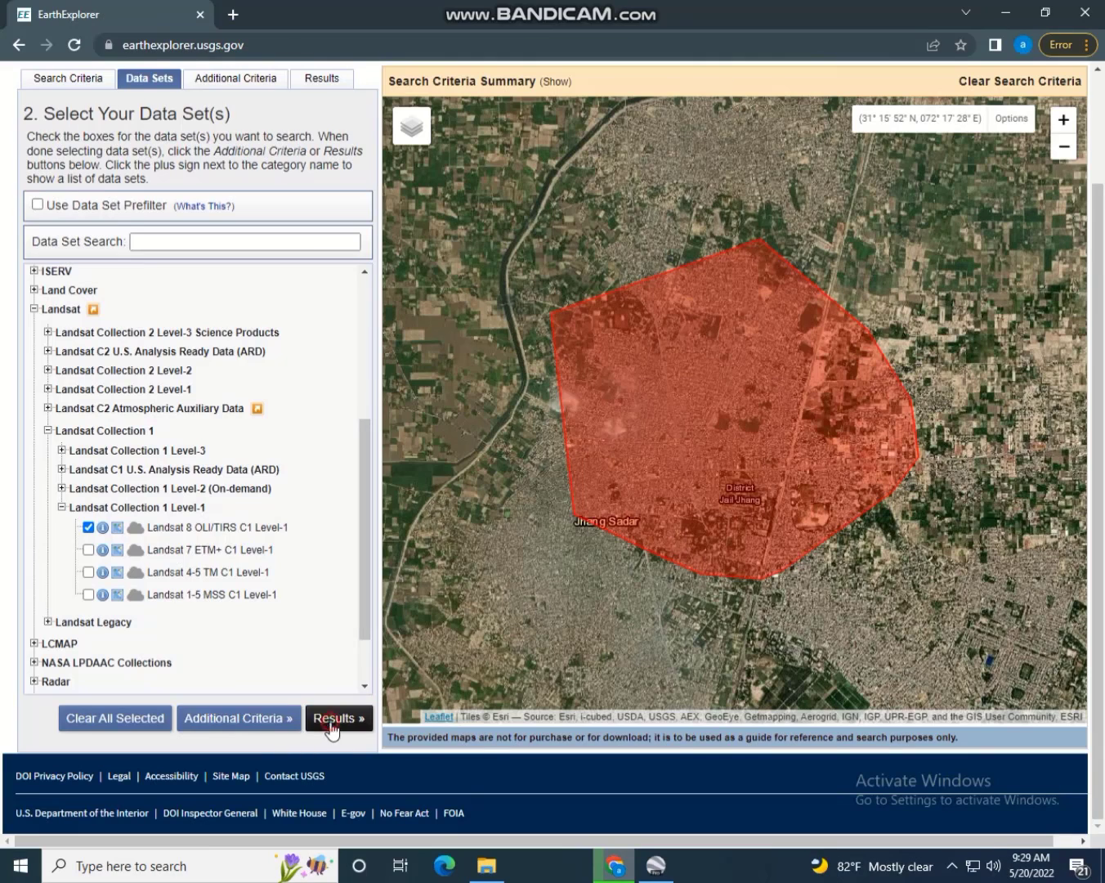
Run the search and show footprints for the 2021-11-07, 2021-10-22 and 2021-12-09 scenes
{"action": "left_click", "coordinate": [333, 718]}
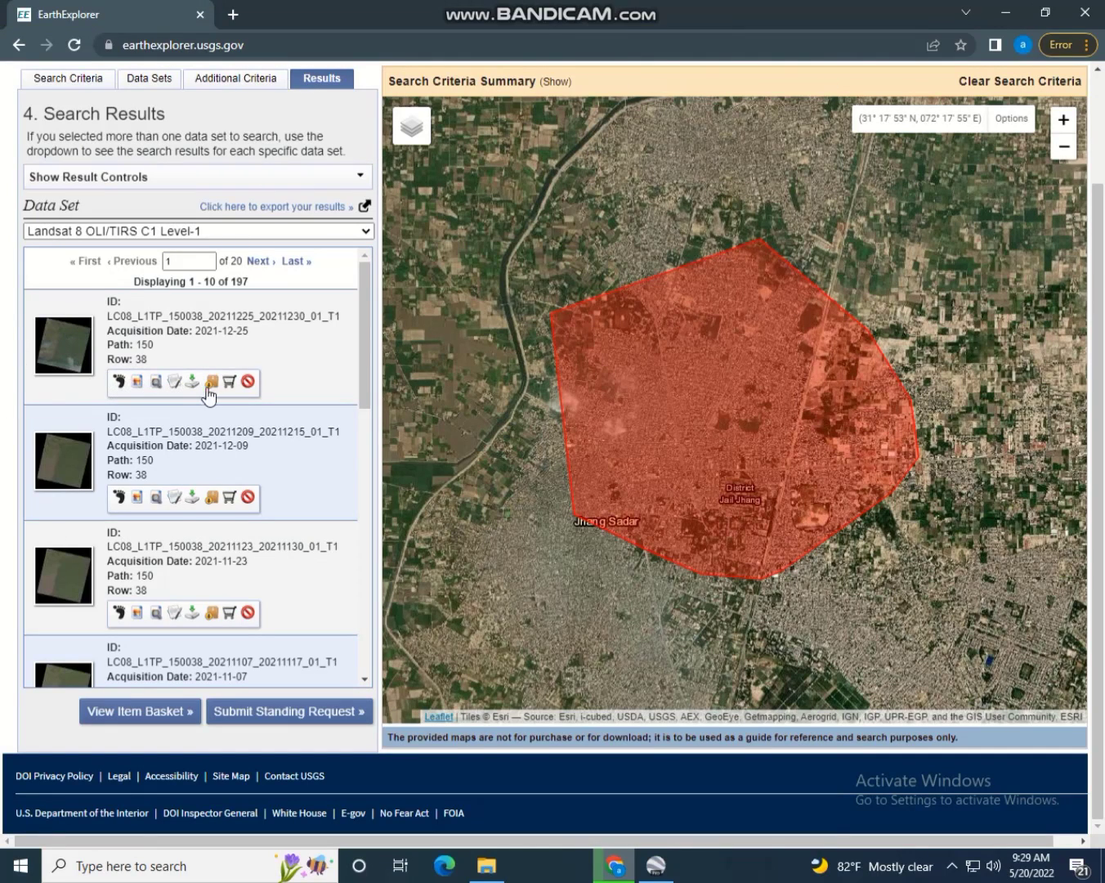
{"action": "left_click", "coordinate": [119, 382]}
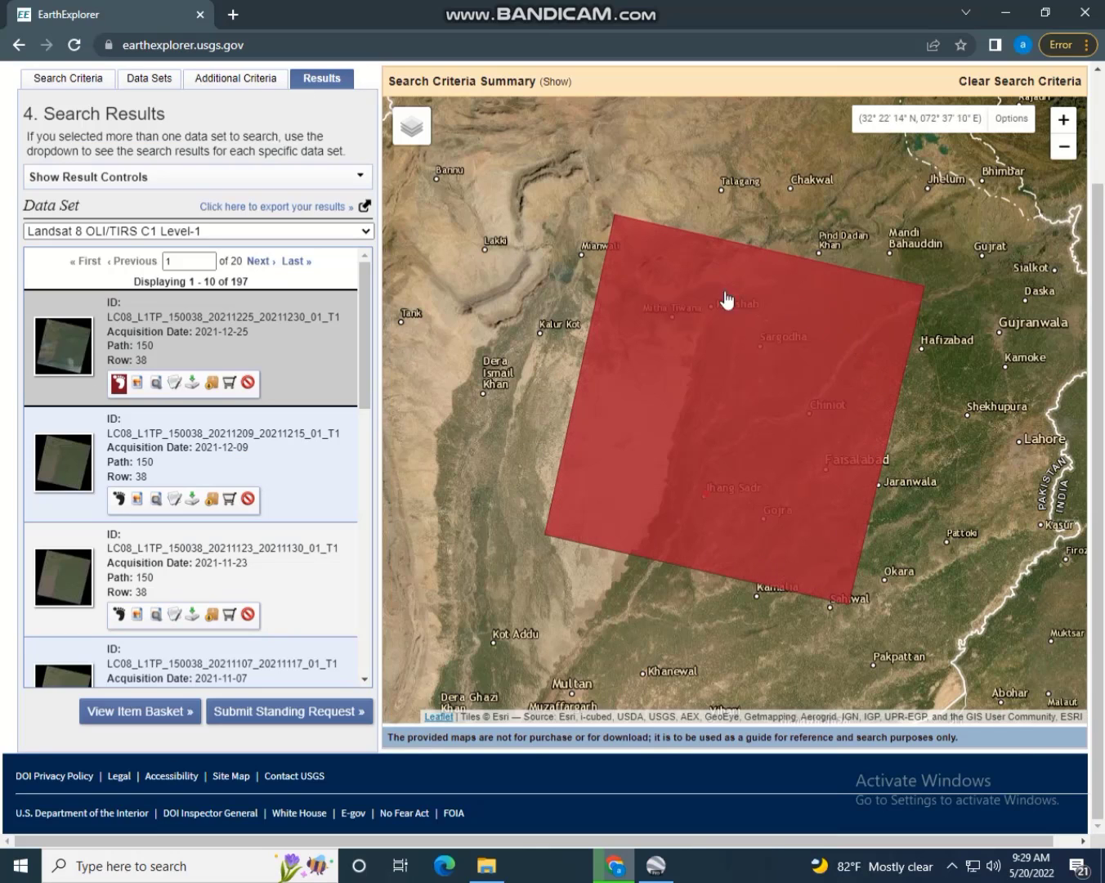
{"action": "left_click", "coordinate": [118, 384]}
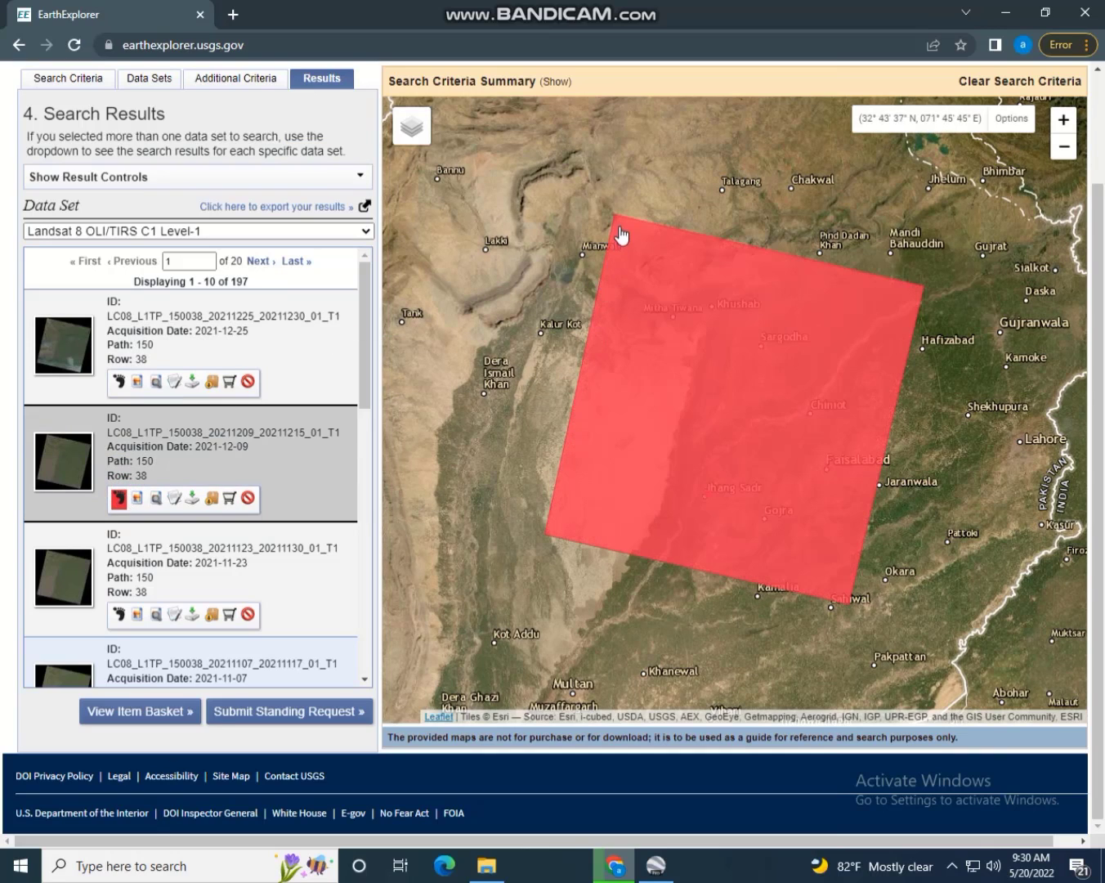
{"action": "left_click_drag", "start_coordinate": [366, 377], "coordinate": [364, 468]}
{"action": "left_click", "coordinate": [118, 464]}
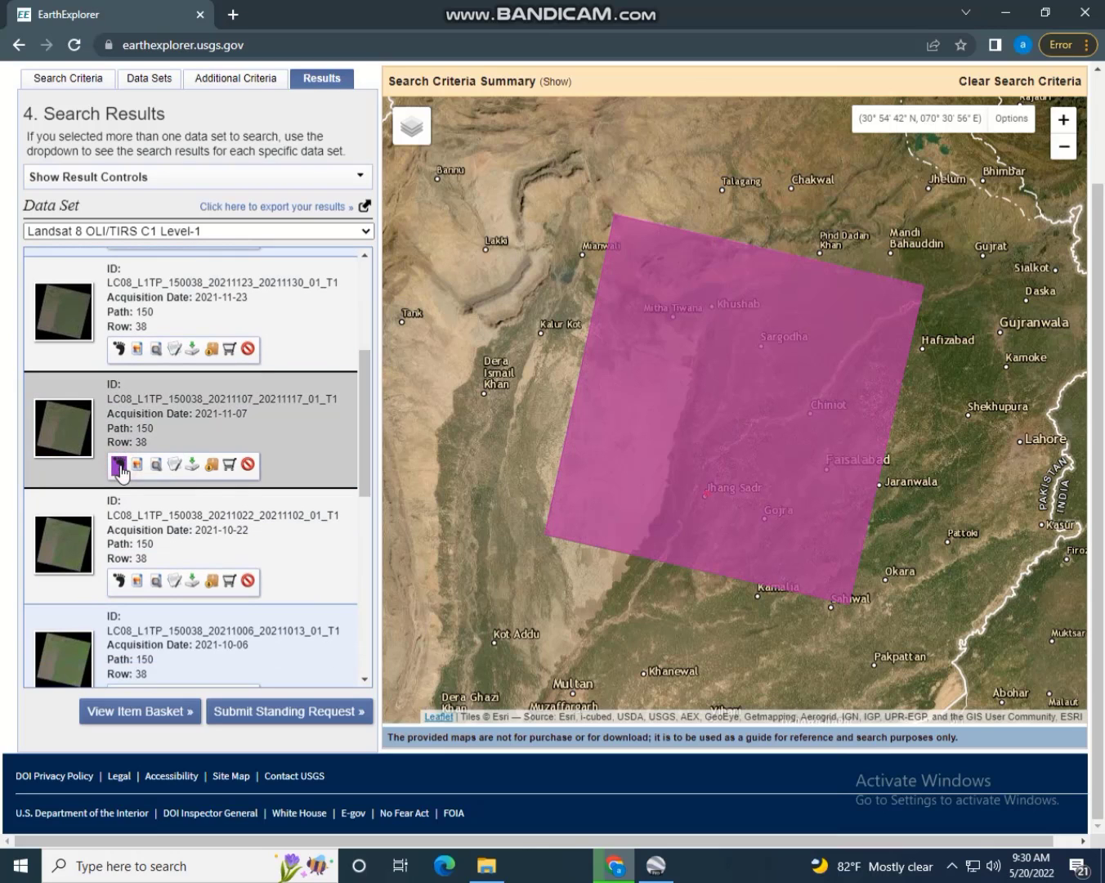
{"action": "left_click", "coordinate": [117, 582]}
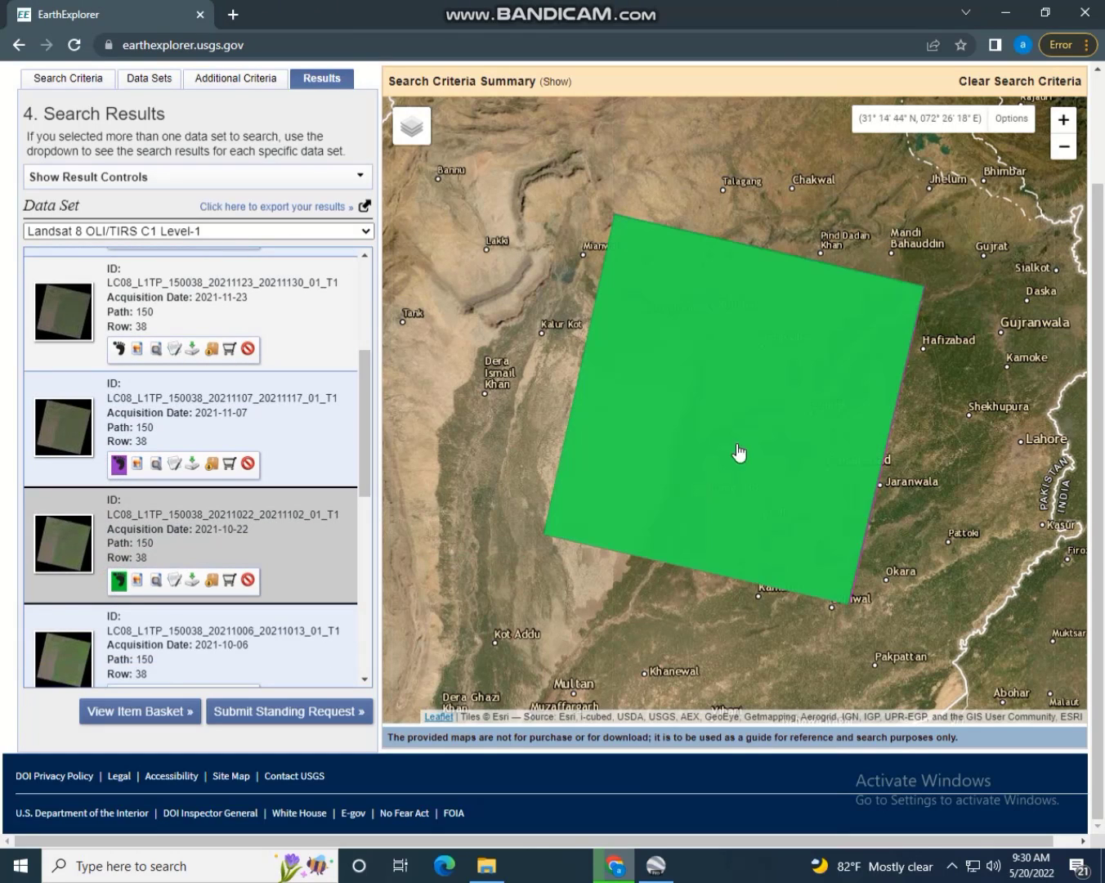
{"action": "left_click_drag", "start_coordinate": [365, 434], "coordinate": [366, 282]}
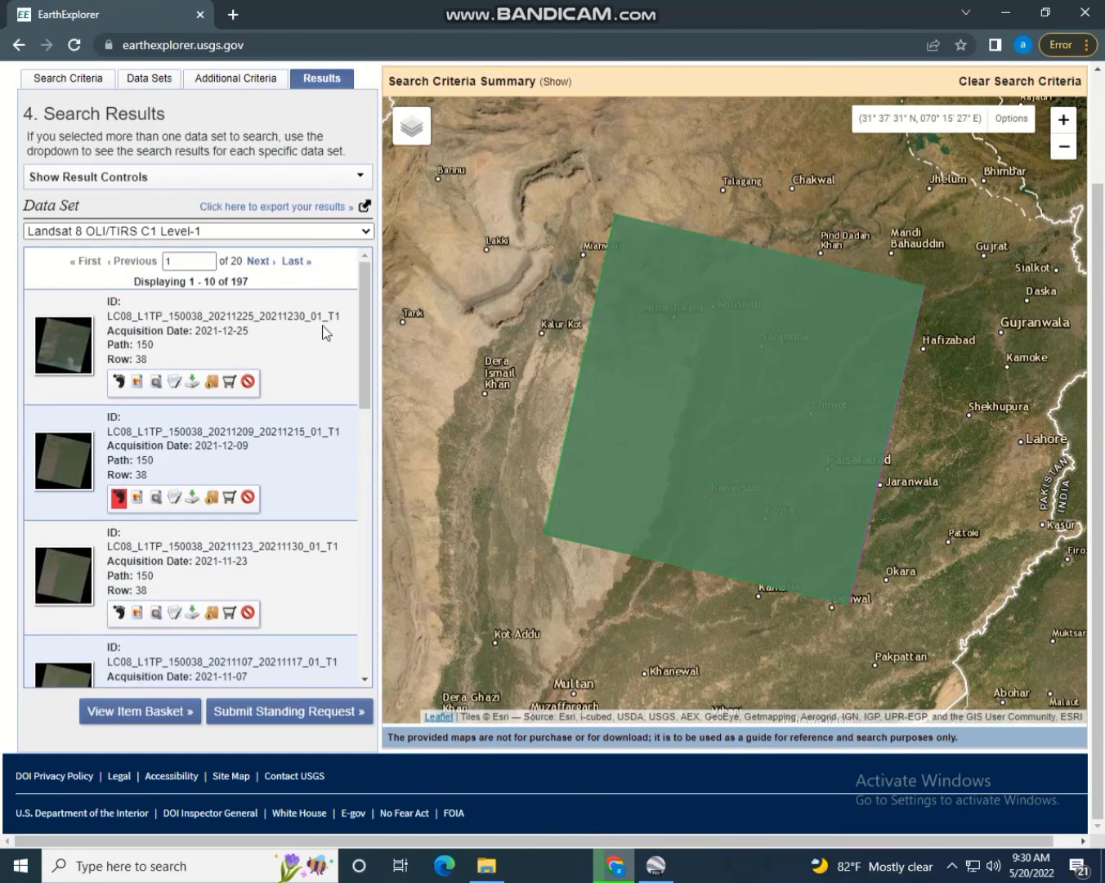
{"action": "left_click", "coordinate": [121, 500]}
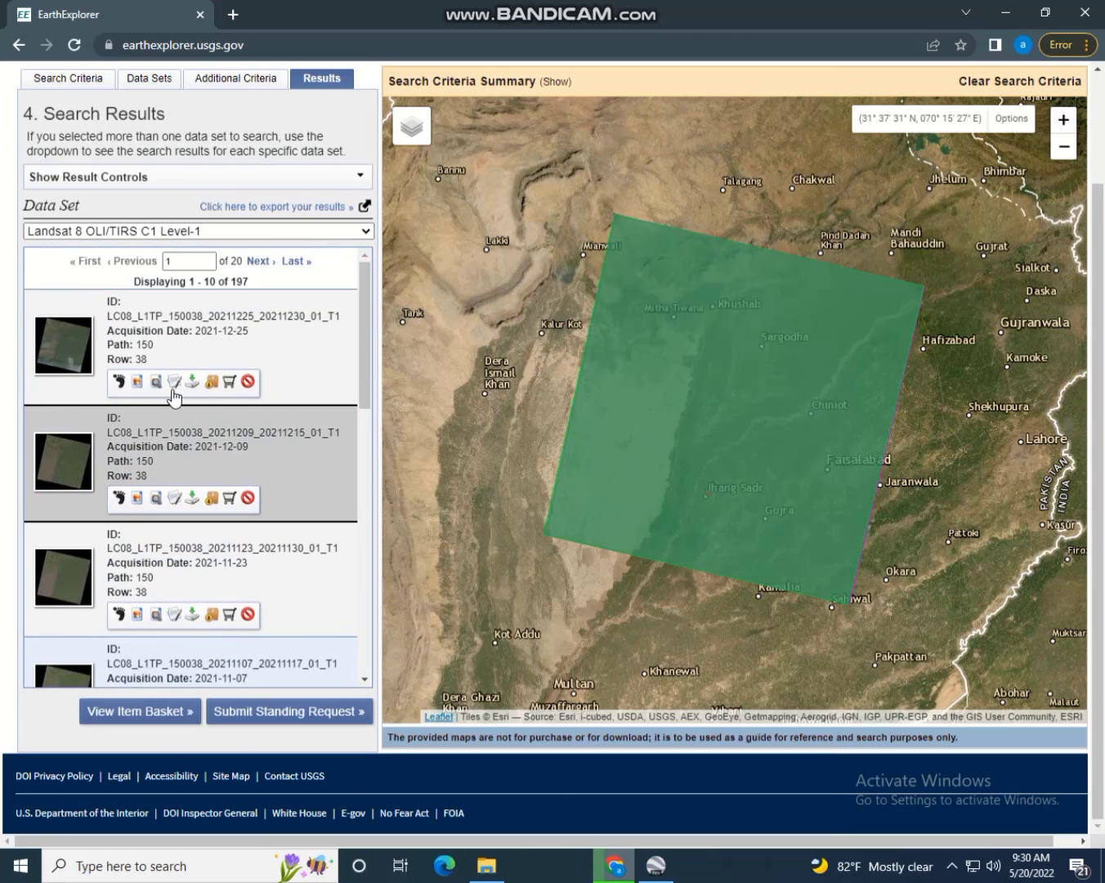
Overlay the 2021-12-09 scene's browse image and review its metadata, then close it
{"action": "left_click", "coordinate": [138, 382]}
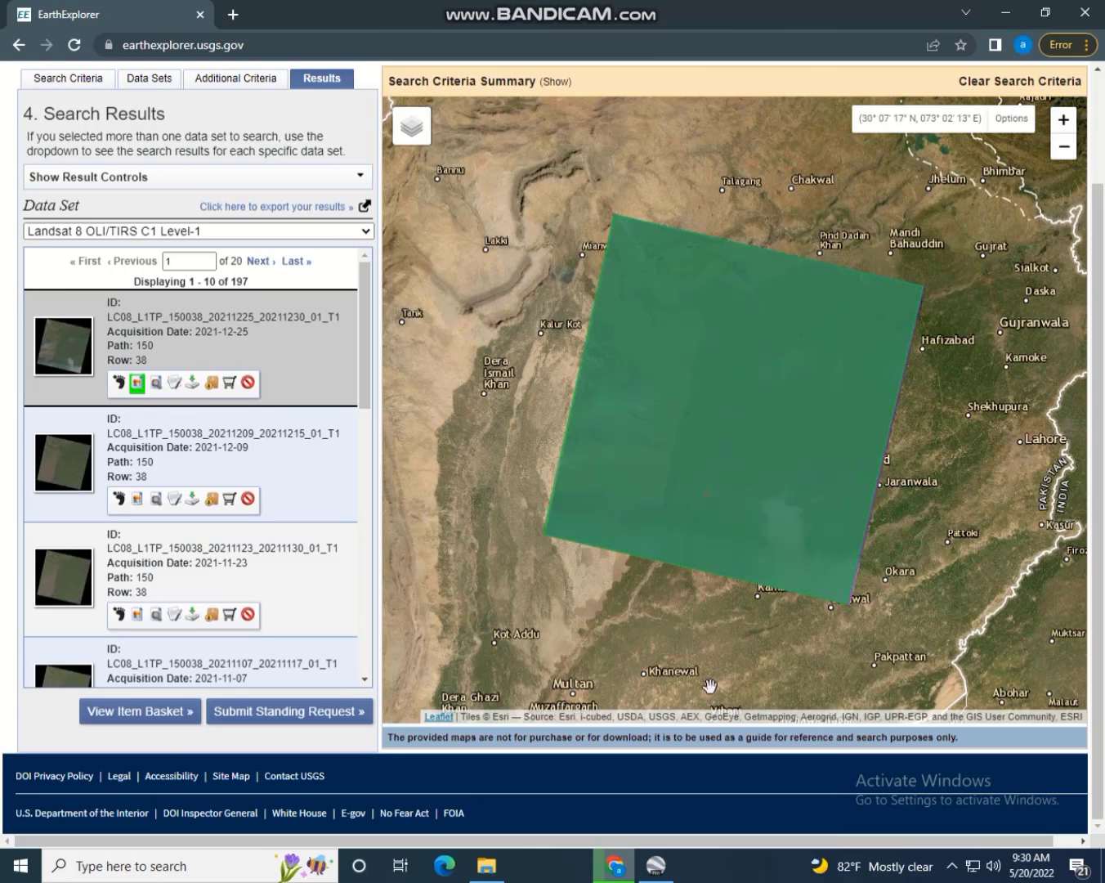
{"action": "left_click", "coordinate": [136, 383]}
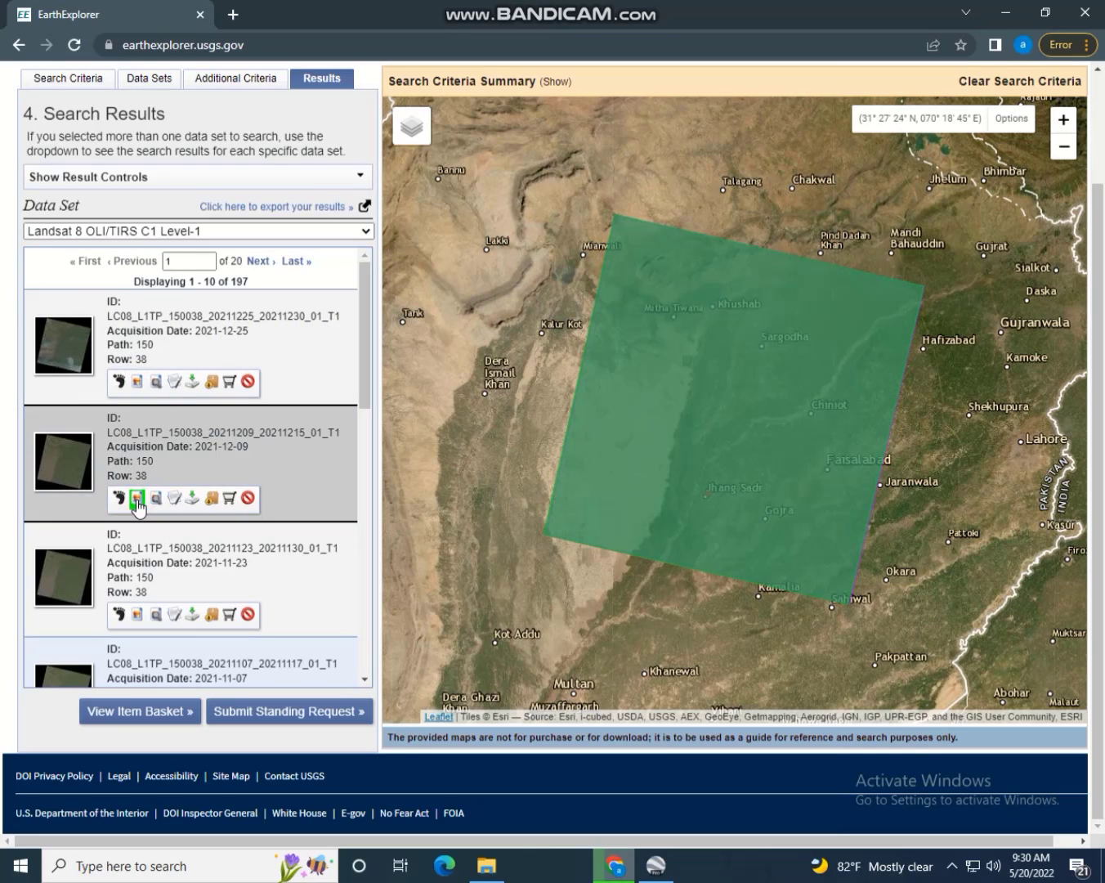
{"action": "left_click", "coordinate": [135, 498]}
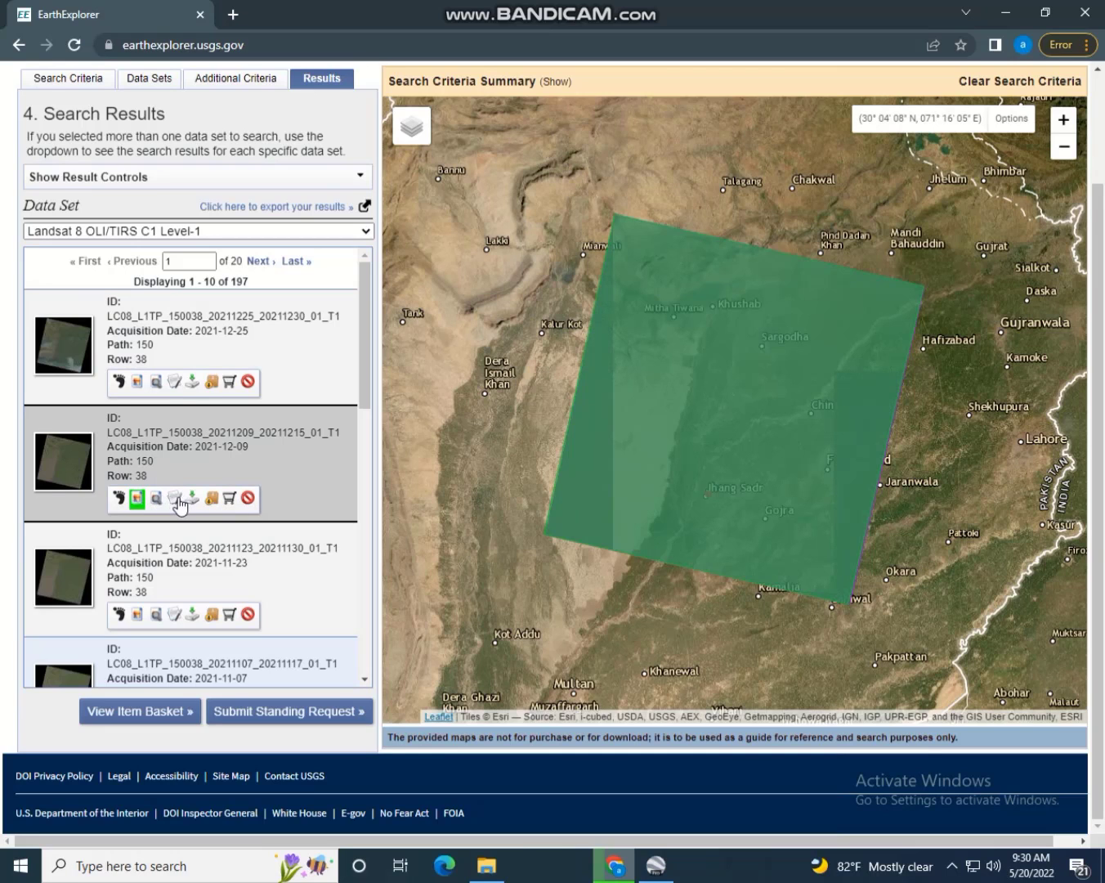
{"action": "left_click", "coordinate": [174, 497]}
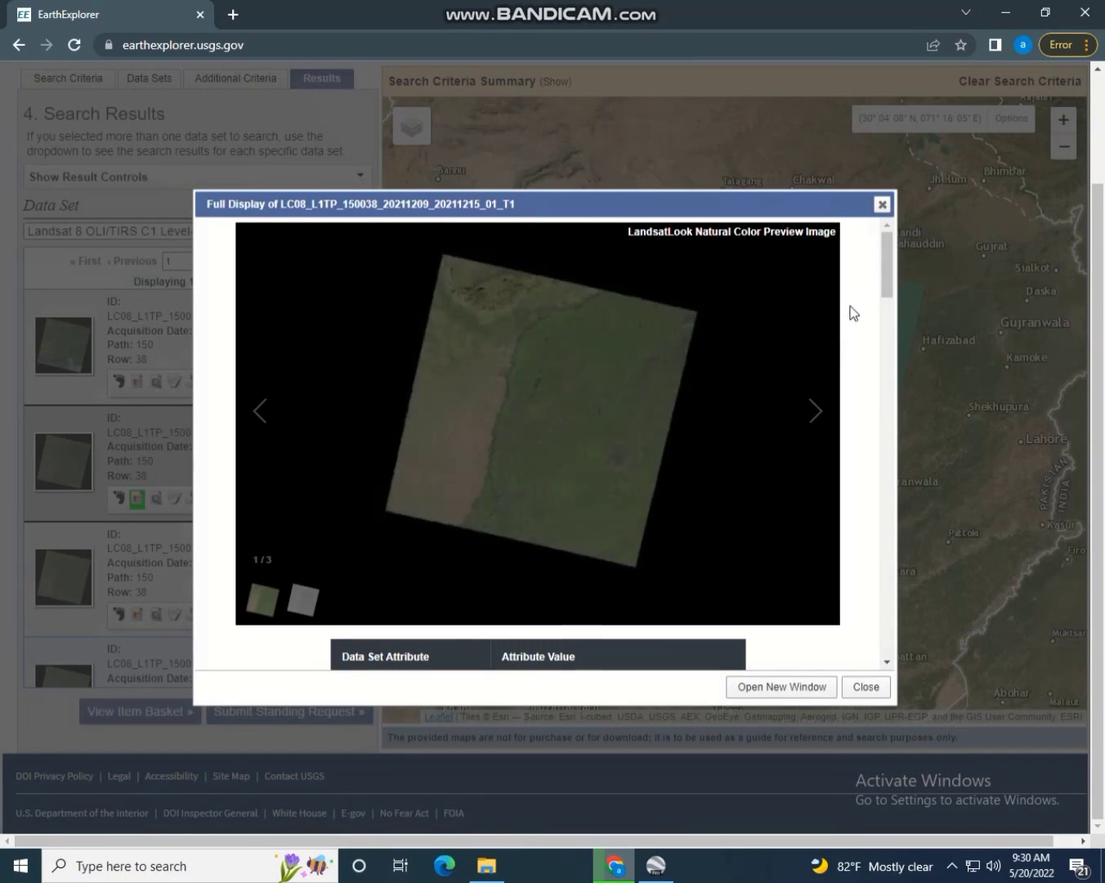
{"action": "left_click_drag", "start_coordinate": [884, 277], "coordinate": [896, 456]}
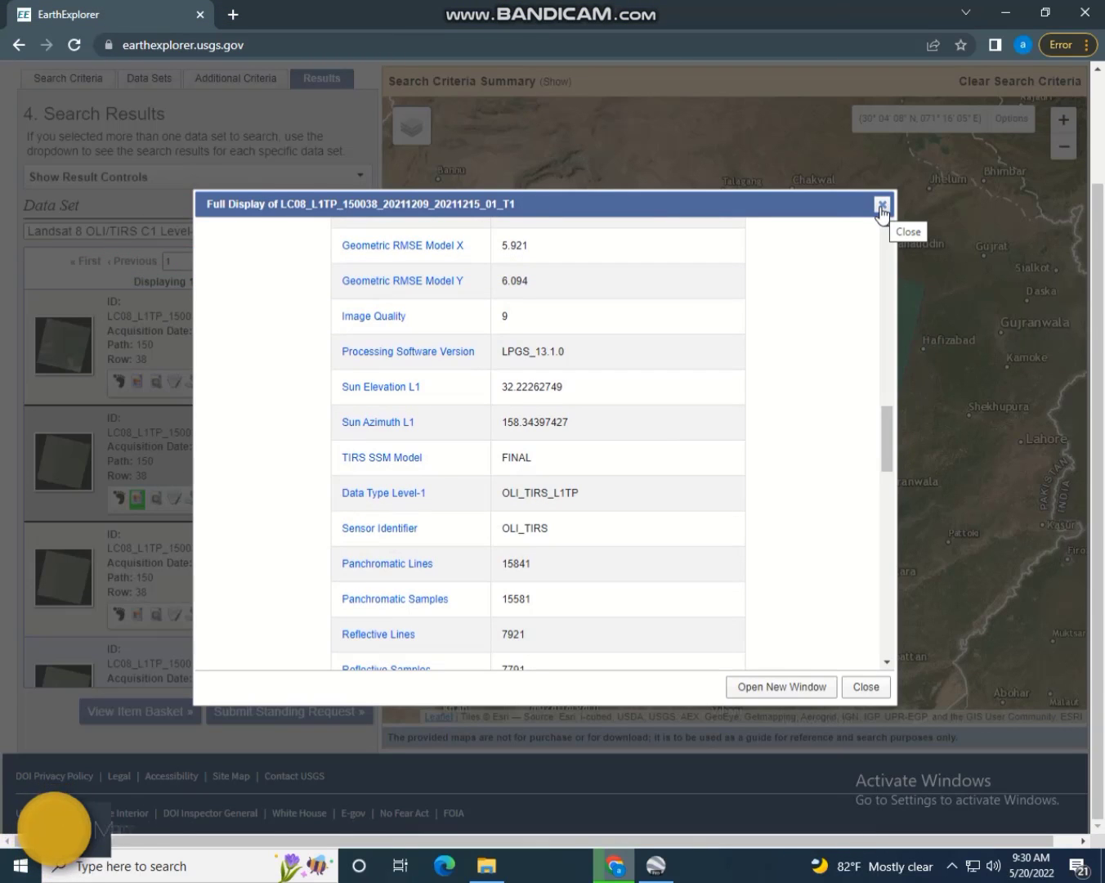
{"action": "left_click", "coordinate": [881, 205]}
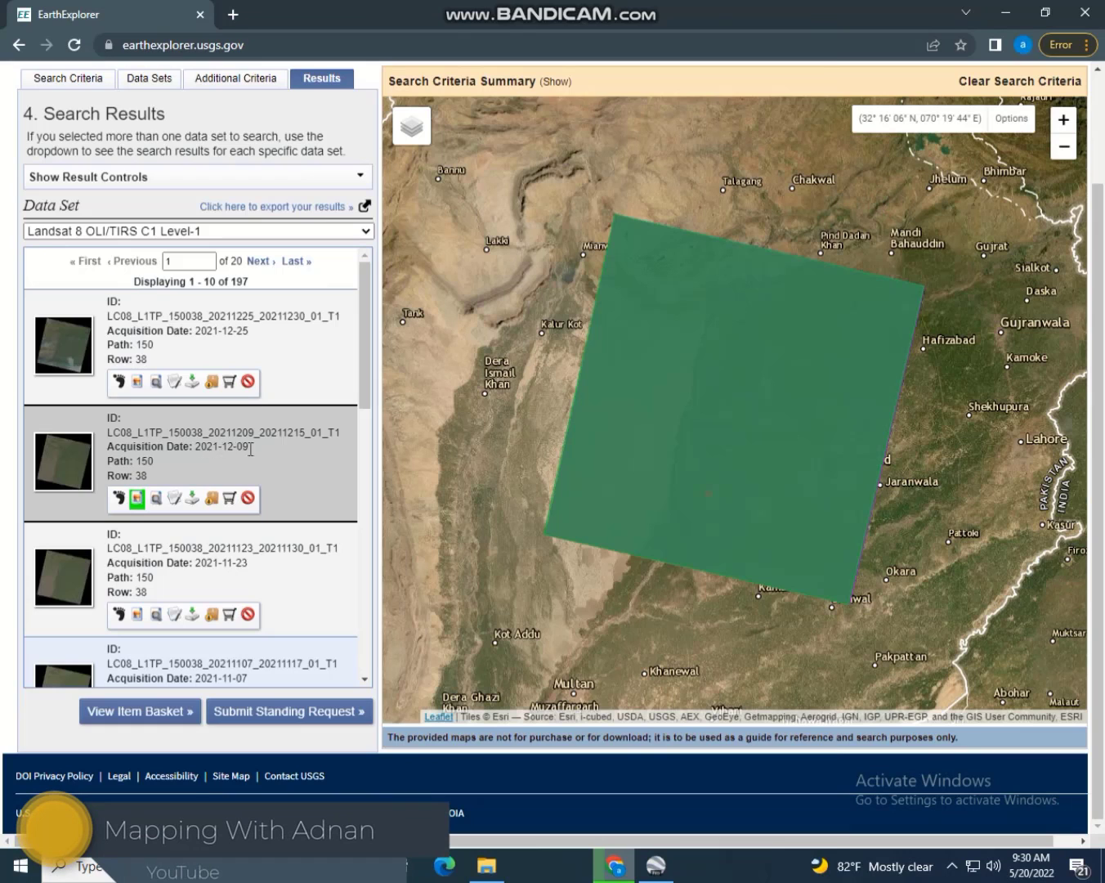
Toggle the 2021-09-04 scene's footprint and browse overlay on the map, then remove the overlay
{"action": "left_click_drag", "start_coordinate": [368, 381], "coordinate": [372, 631]}
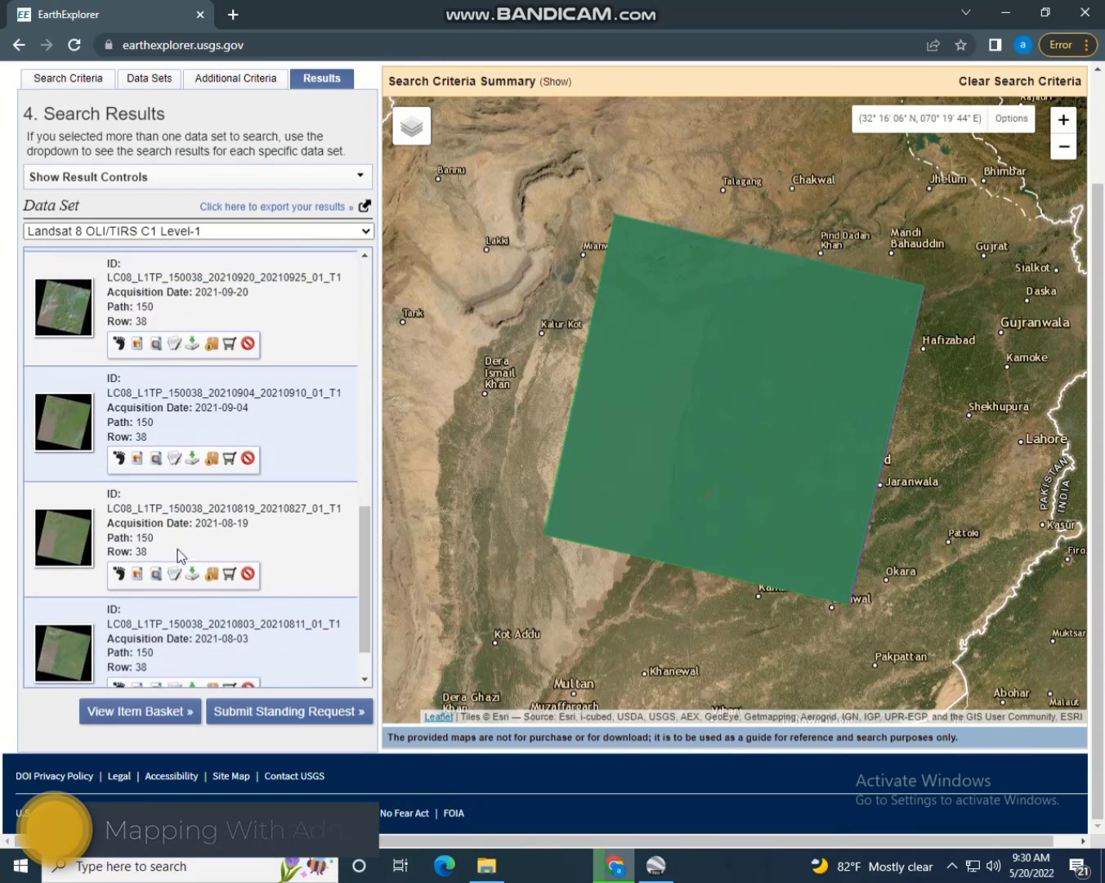
{"action": "left_click", "coordinate": [119, 458]}
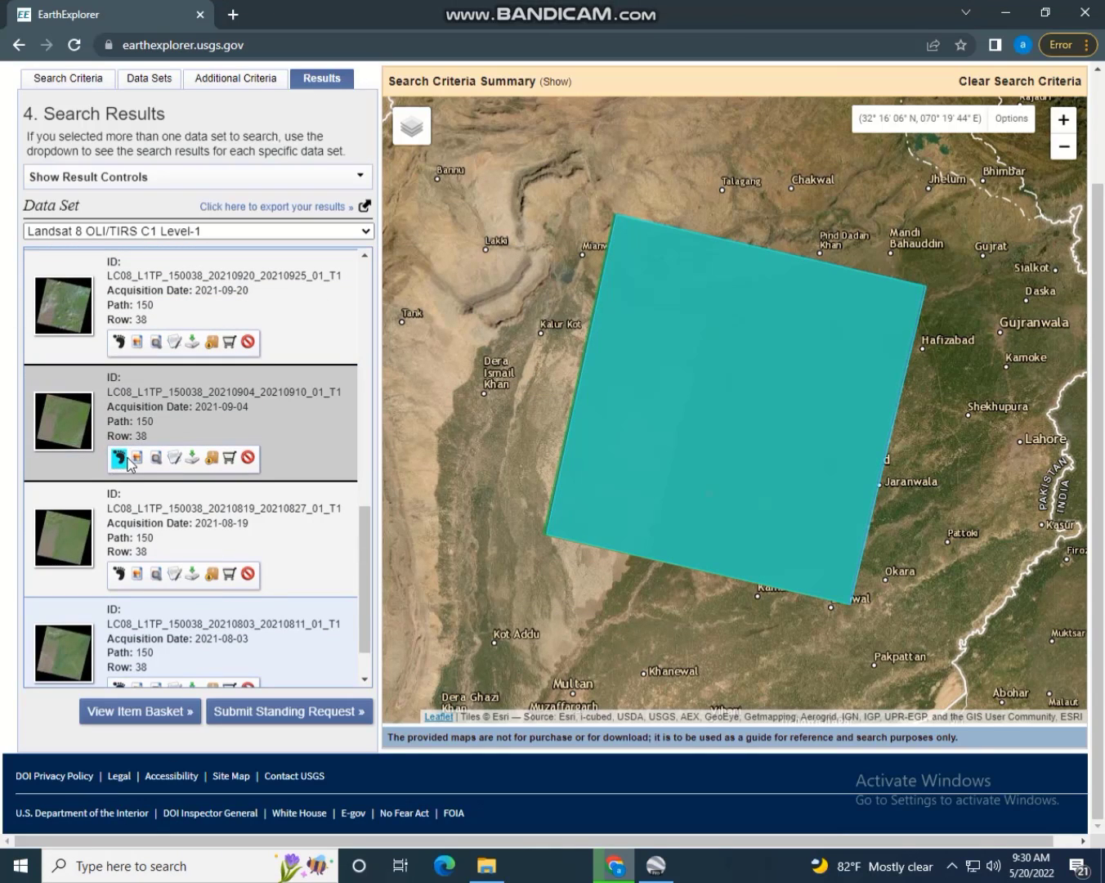
{"action": "left_click", "coordinate": [136, 458]}
{"action": "left_click", "coordinate": [120, 458]}
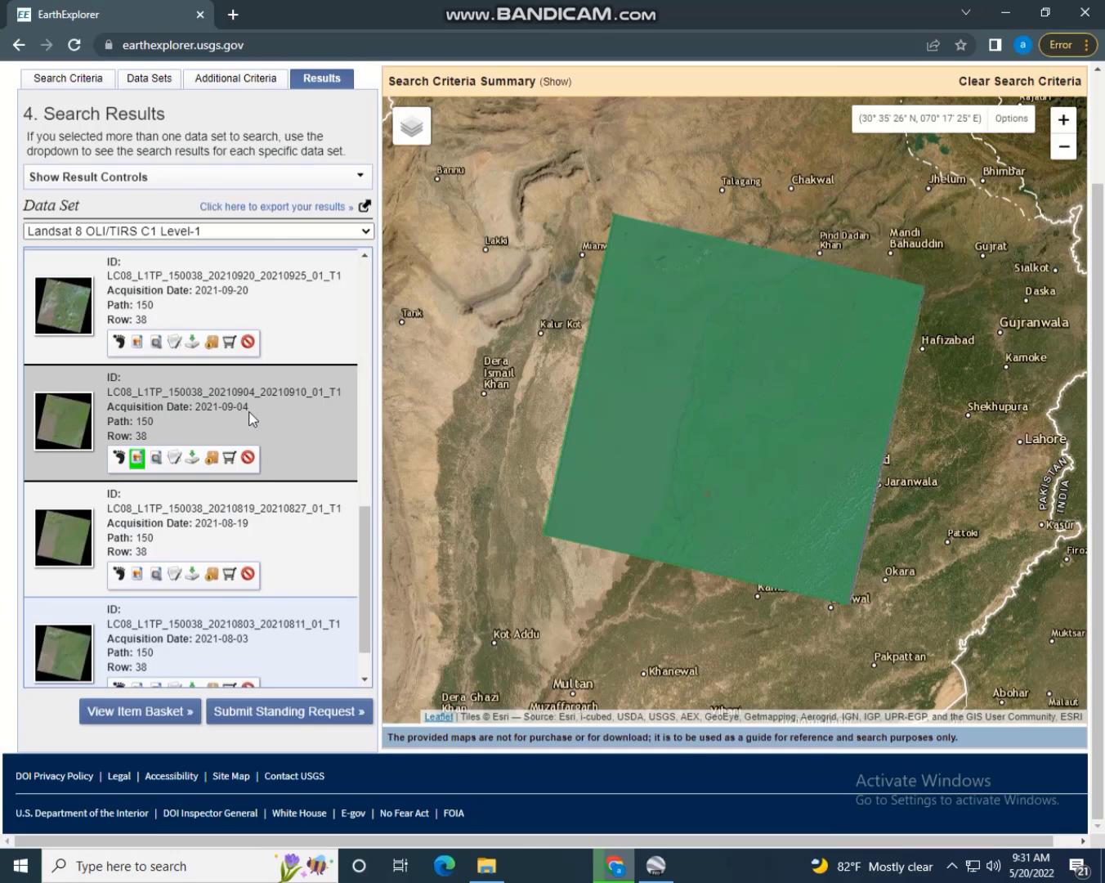
{"action": "left_click_drag", "start_coordinate": [365, 520], "coordinate": [364, 581]}
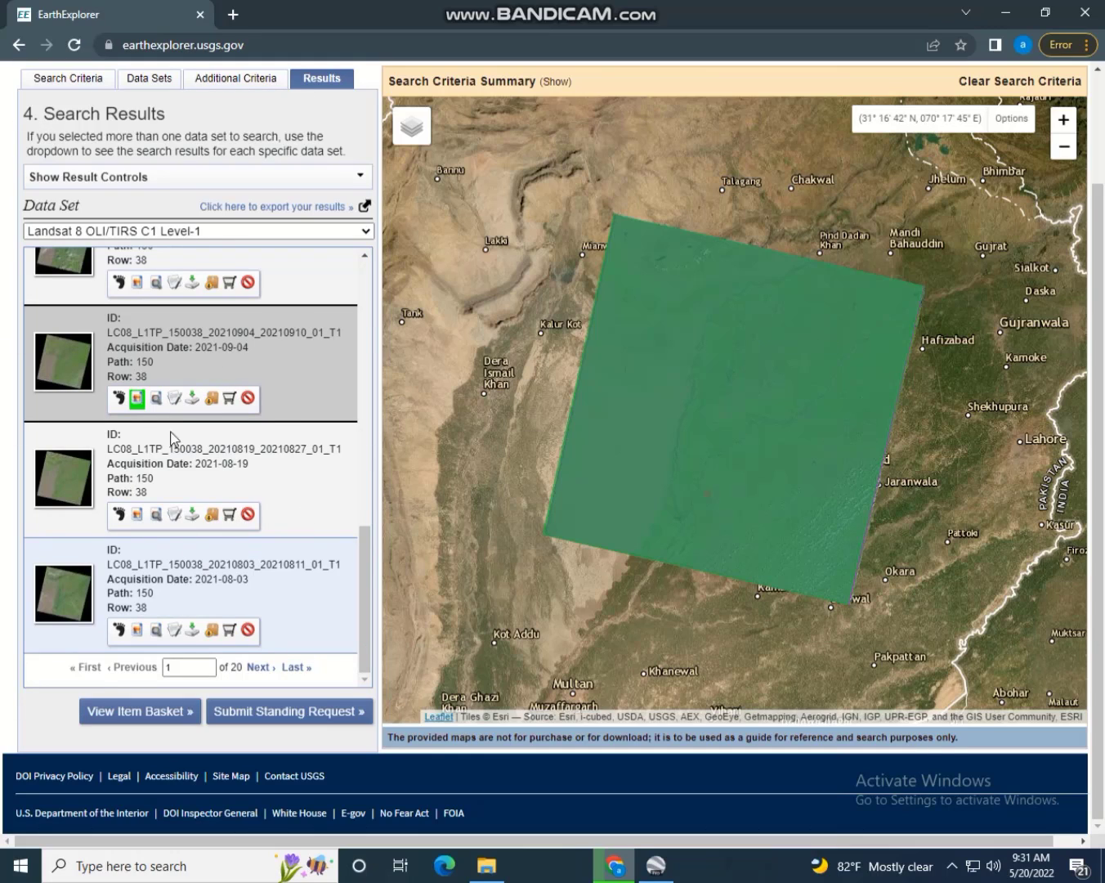
{"action": "left_click", "coordinate": [136, 398]}
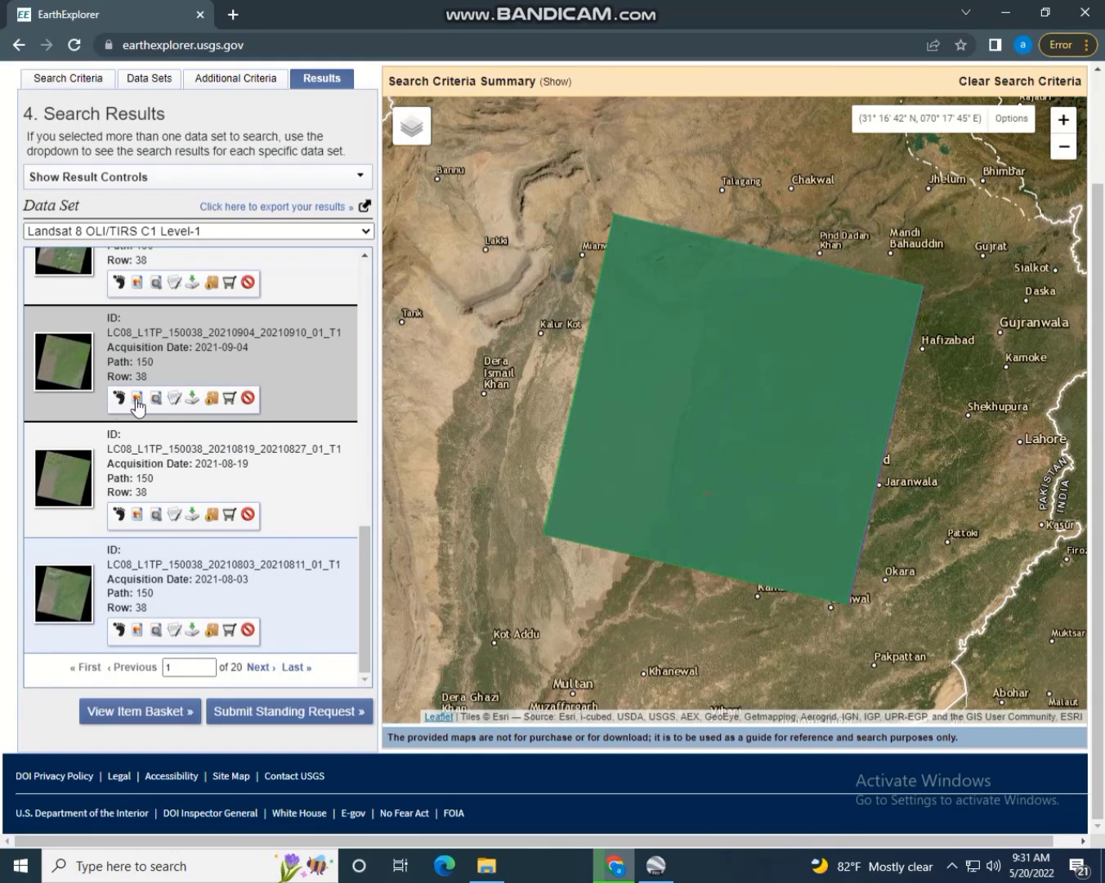
Start downloading the 2021-09-04 scene's Level-1 GeoTIFF Data Product and close the download options
{"action": "left_click", "coordinate": [192, 399]}
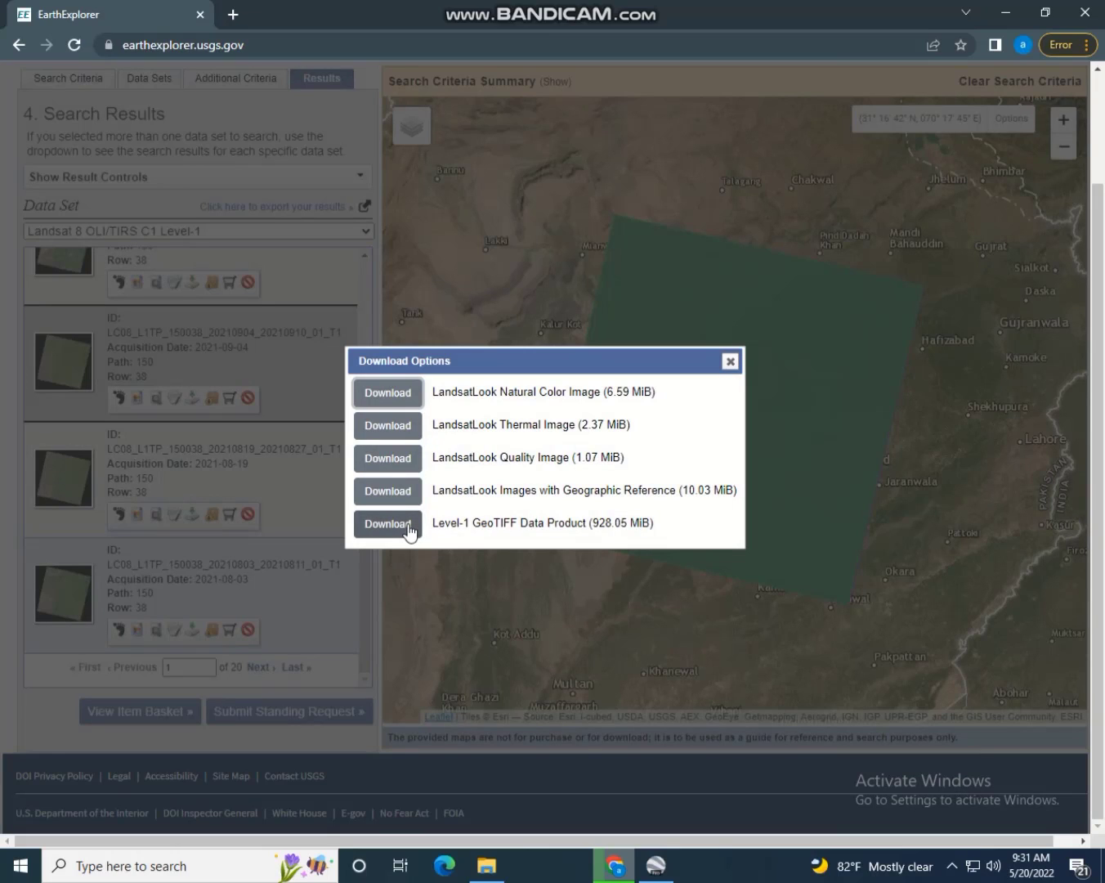
{"action": "left_click", "coordinate": [408, 527]}
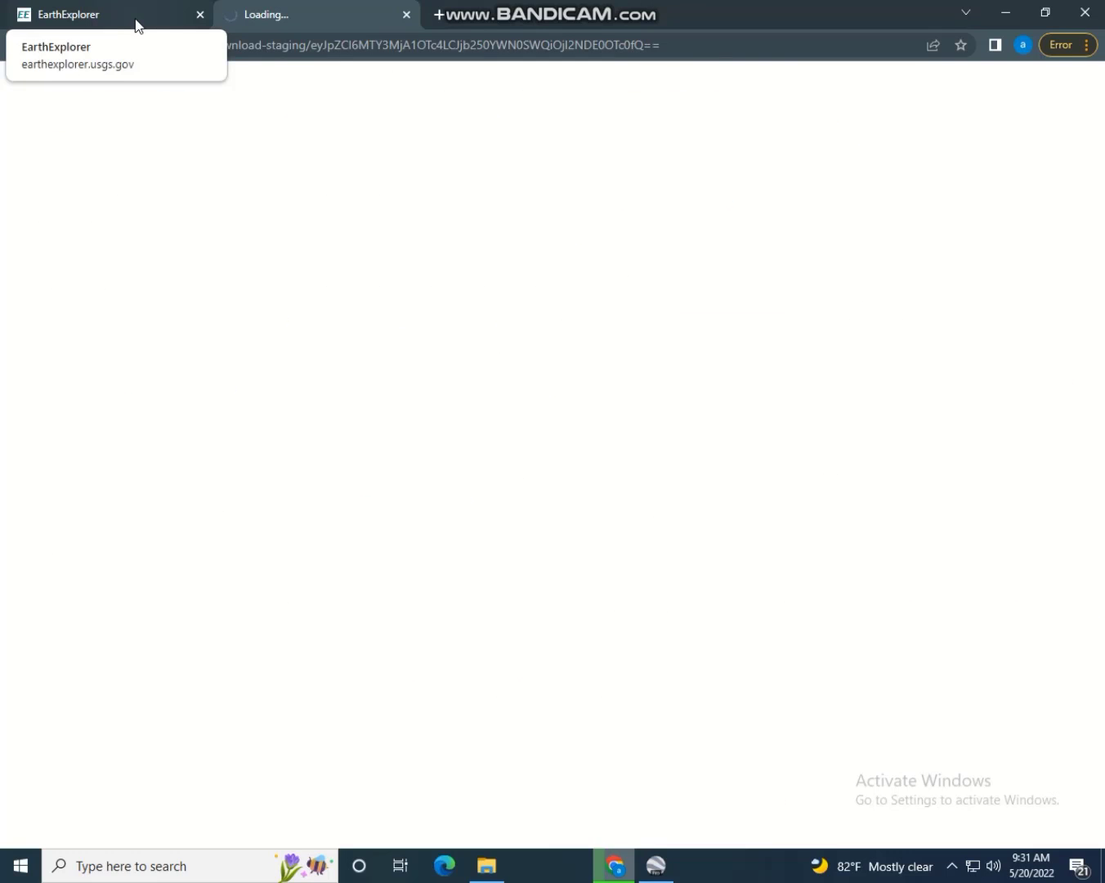
{"action": "left_click", "coordinate": [135, 22]}
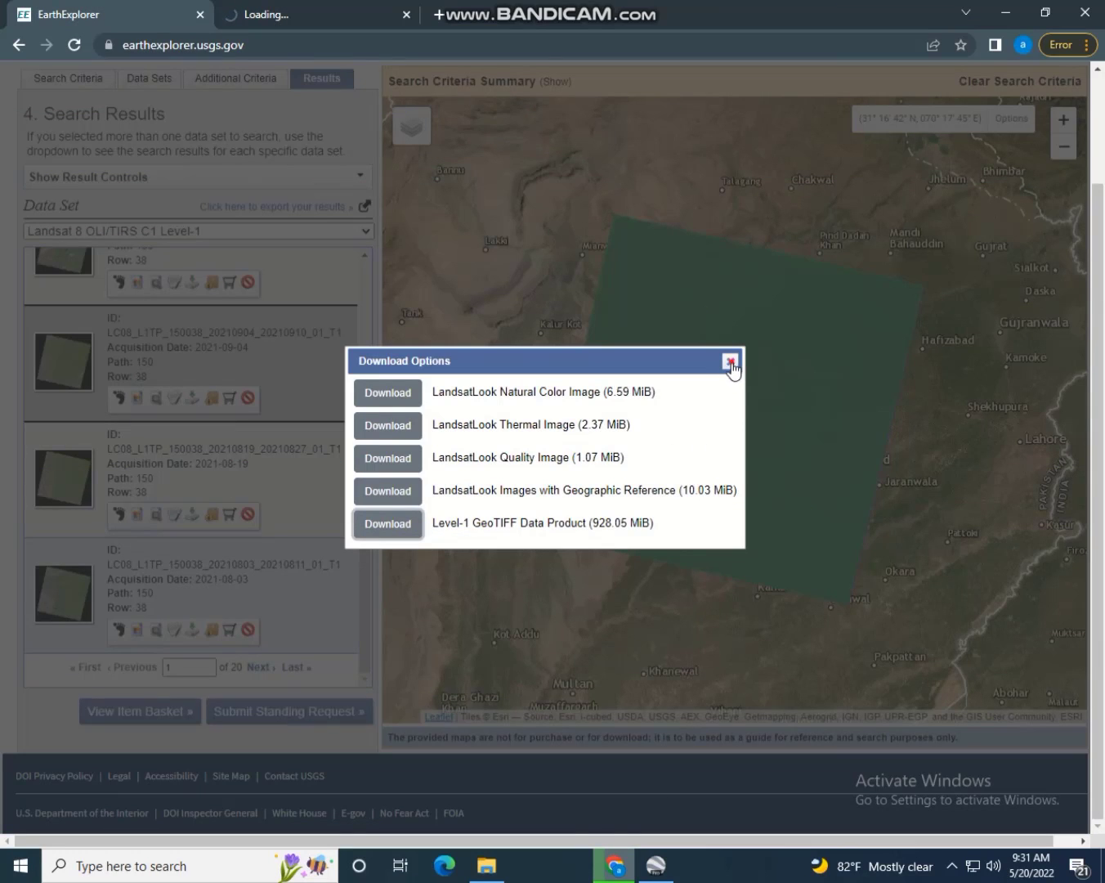
{"action": "left_click", "coordinate": [729, 361]}
{"action": "left_click", "coordinate": [355, 8]}
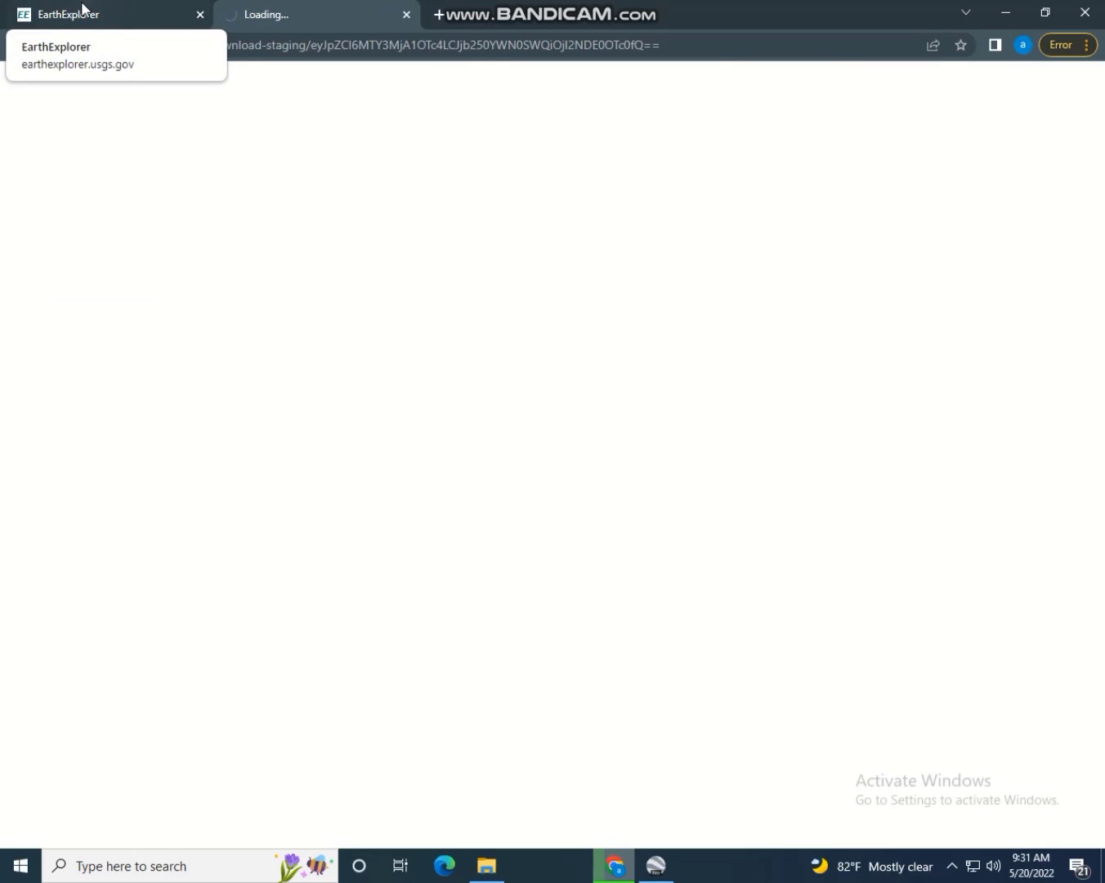
Pause the 928 MB .tar.gz download and return to the polygon's search criteria
{"action": "left_click", "coordinate": [1085, 46]}
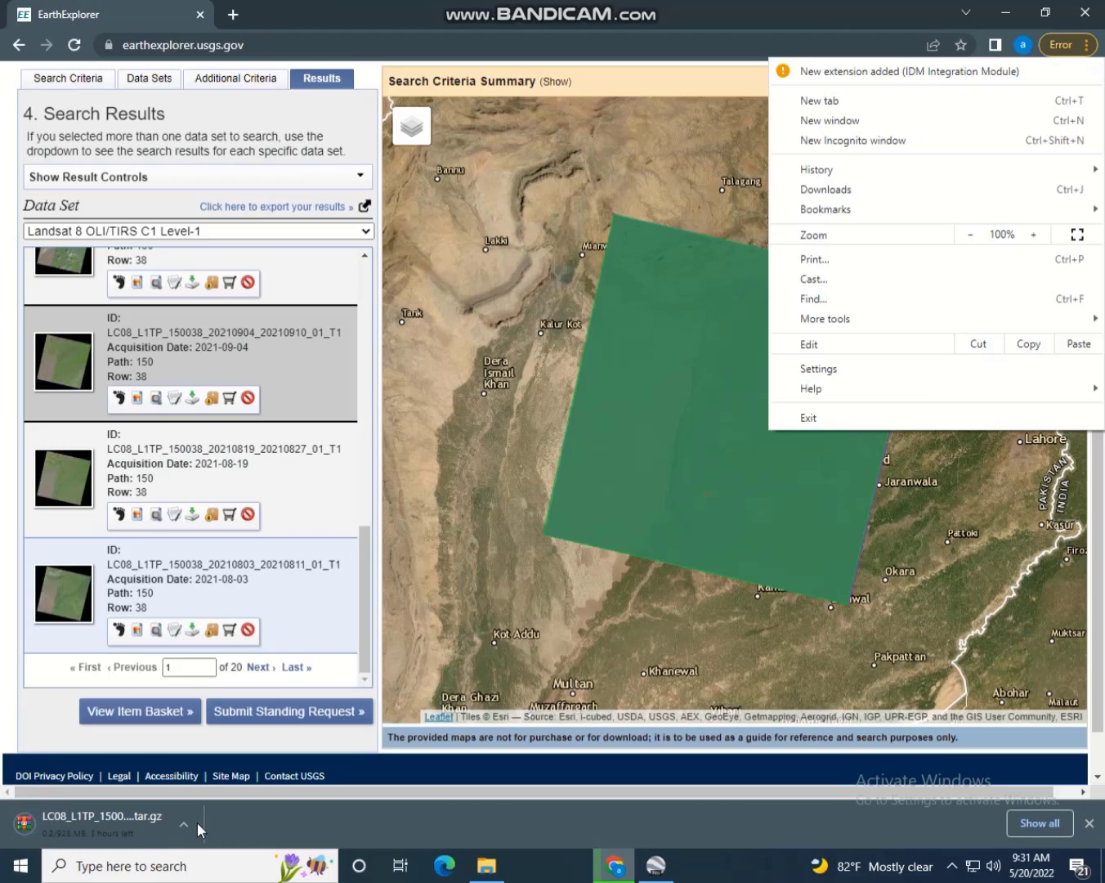
{"action": "left_click", "coordinate": [184, 823]}
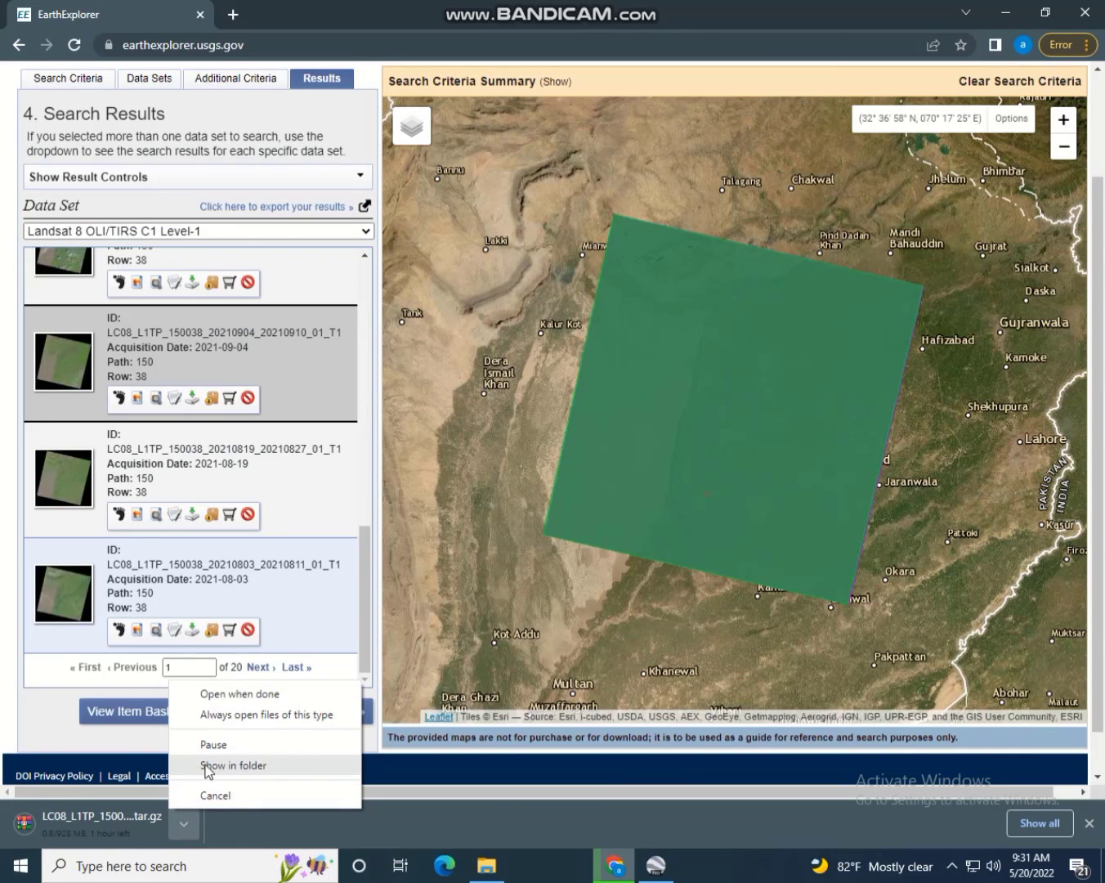
{"action": "left_click", "coordinate": [235, 748]}
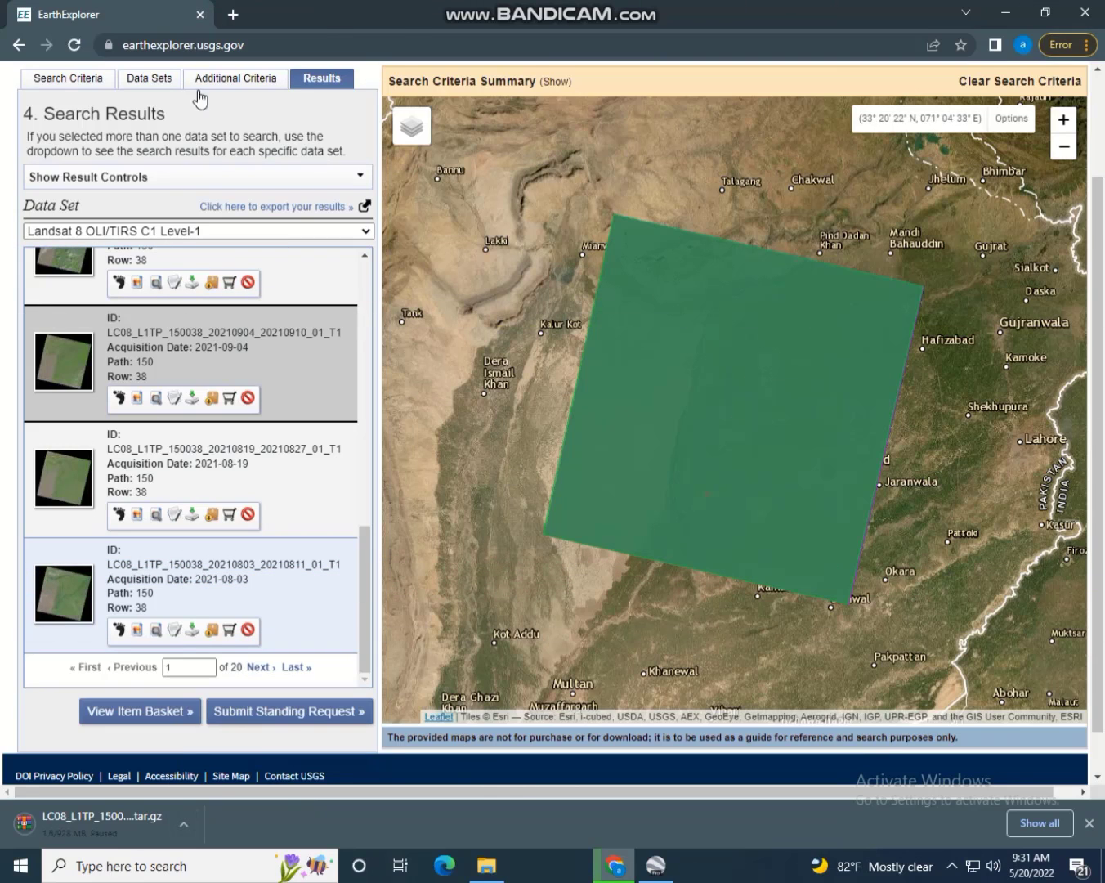
{"action": "left_click_drag", "start_coordinate": [1096, 277], "coordinate": [1096, 174]}
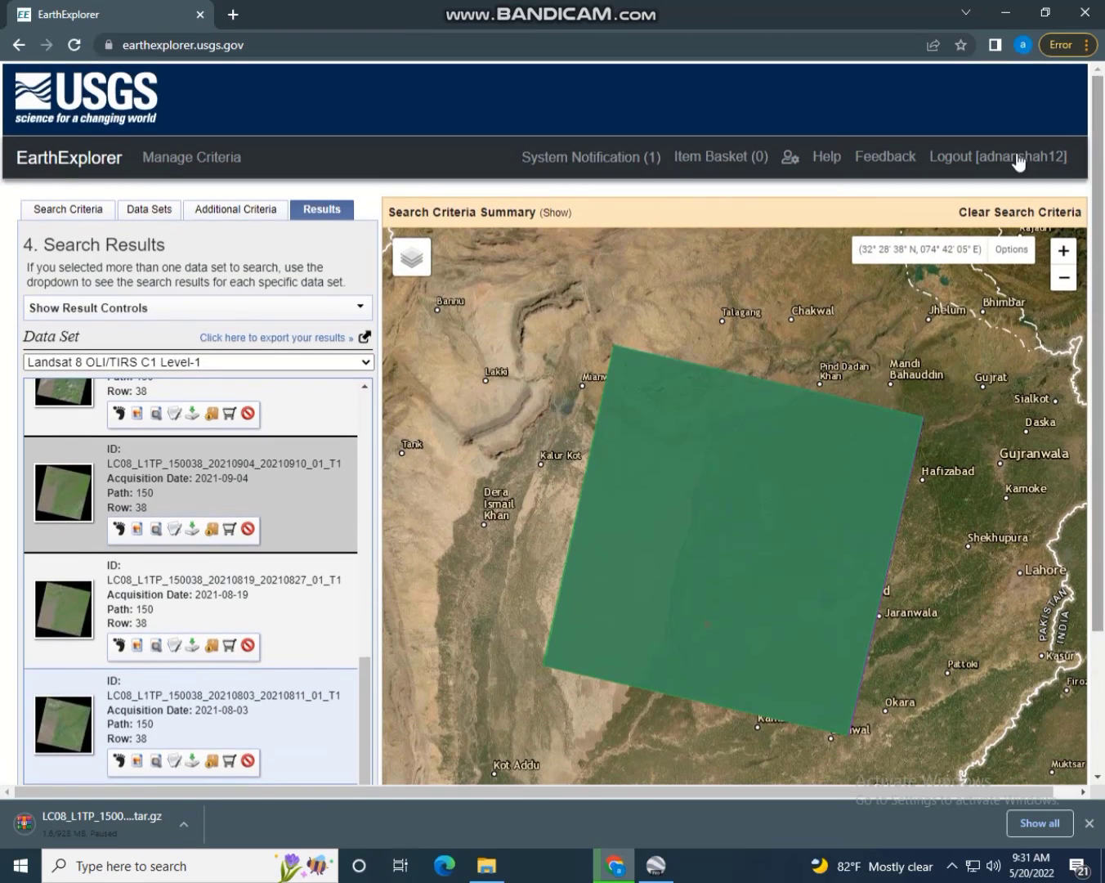
{"action": "left_click", "coordinate": [81, 209]}
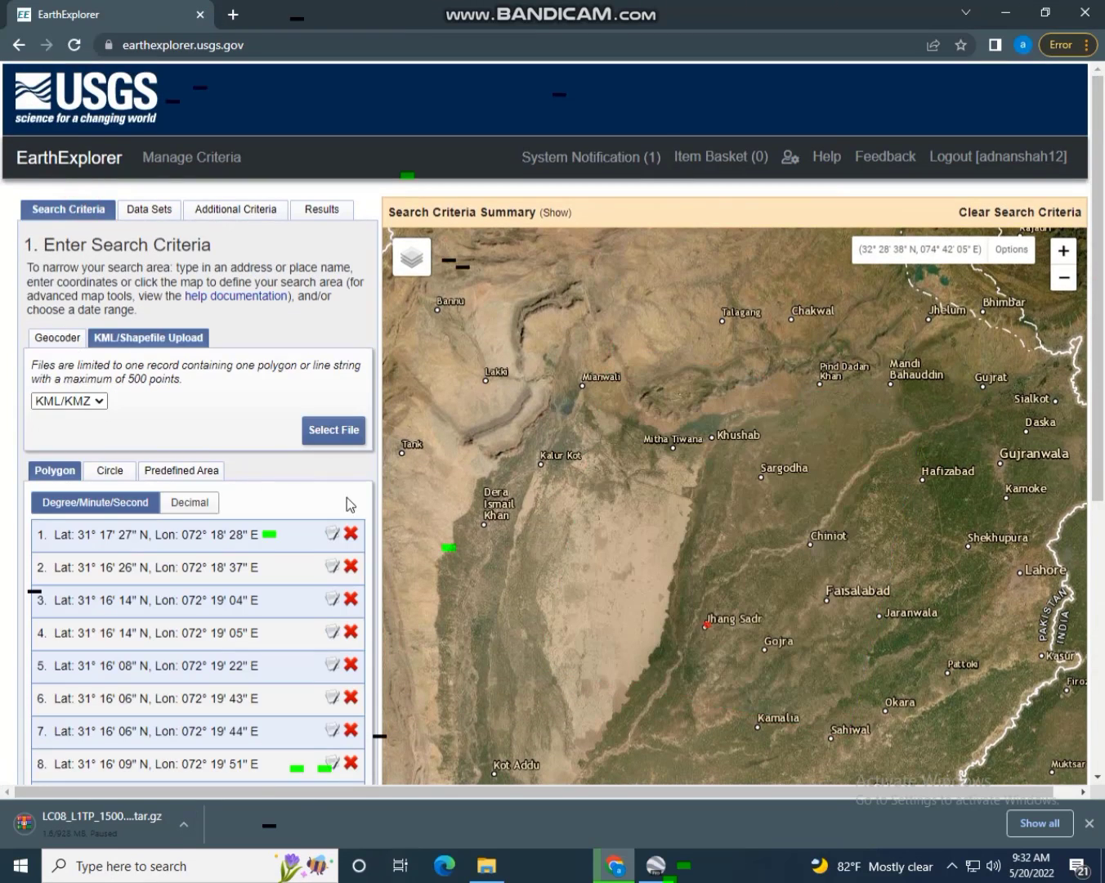
{"action": "scroll", "coordinate": [328, 531], "scroll_direction": "down", "scroll_amount": 5}
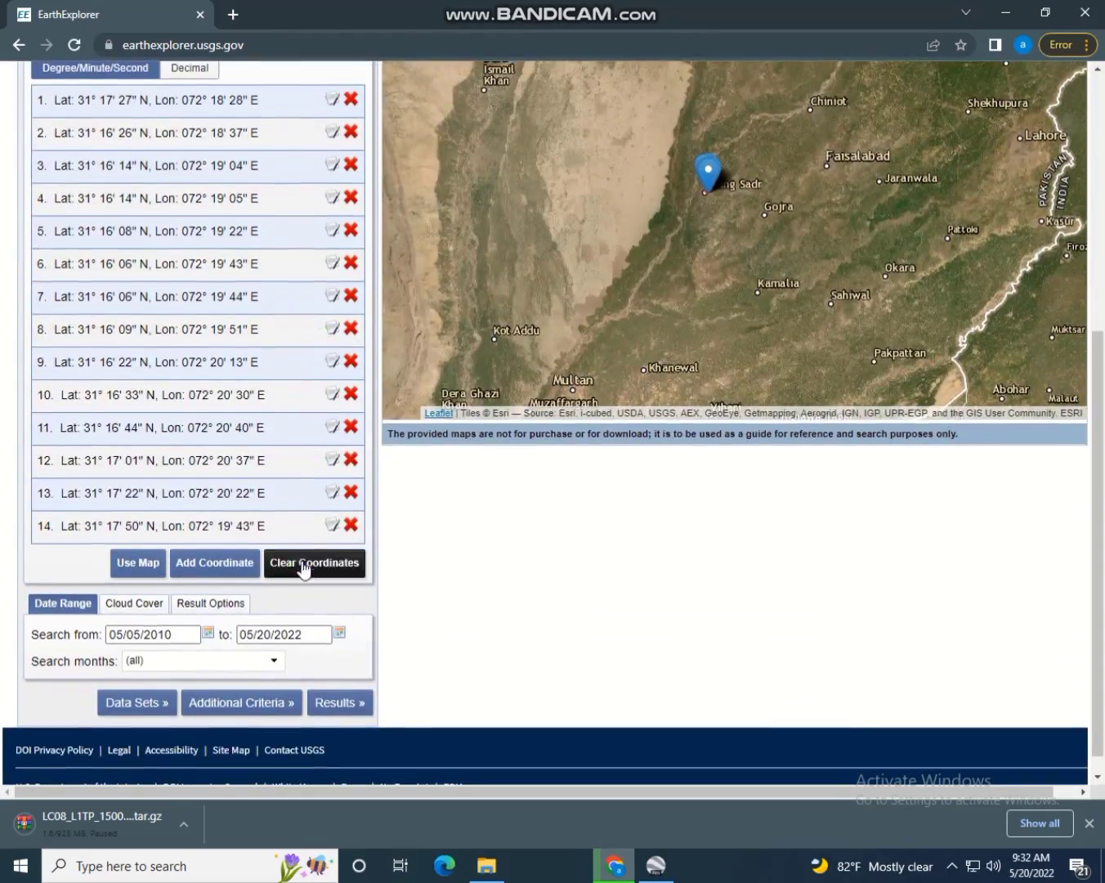